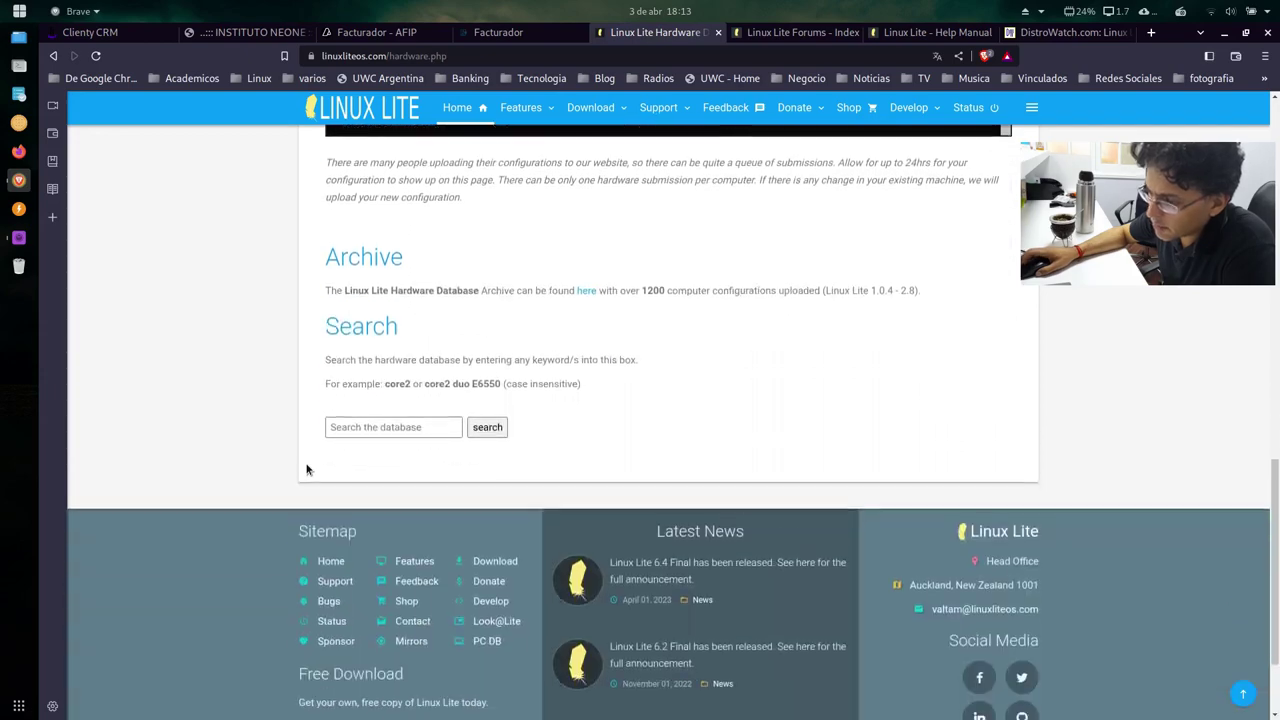
Step: Close the Hardware Database, Forums and Help Manual tabs, then the whole Brave window with 'Cerrar todo'
{"action": "scroll", "coordinate": [306, 466], "scroll_direction": "up", "scroll_amount": 8}
{"action": "scroll", "coordinate": [307, 473], "scroll_direction": "up", "scroll_amount": 5}
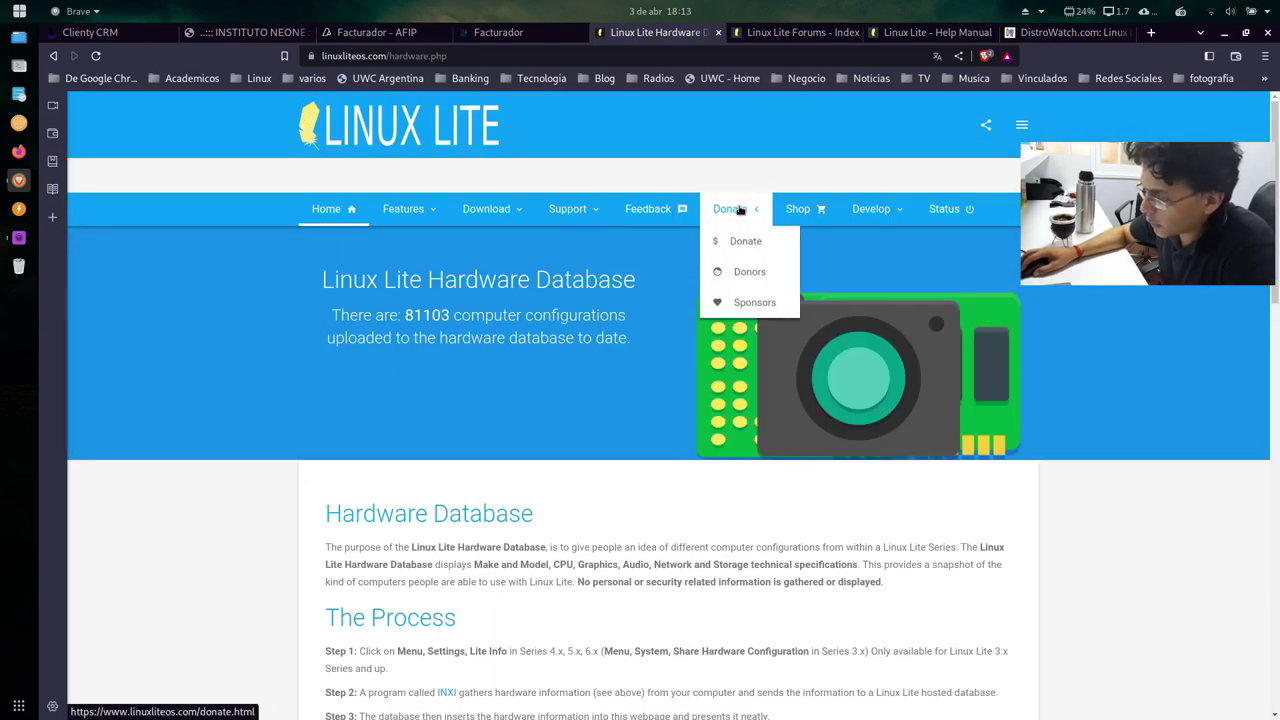
{"action": "mouse_move", "coordinate": [744, 216]}
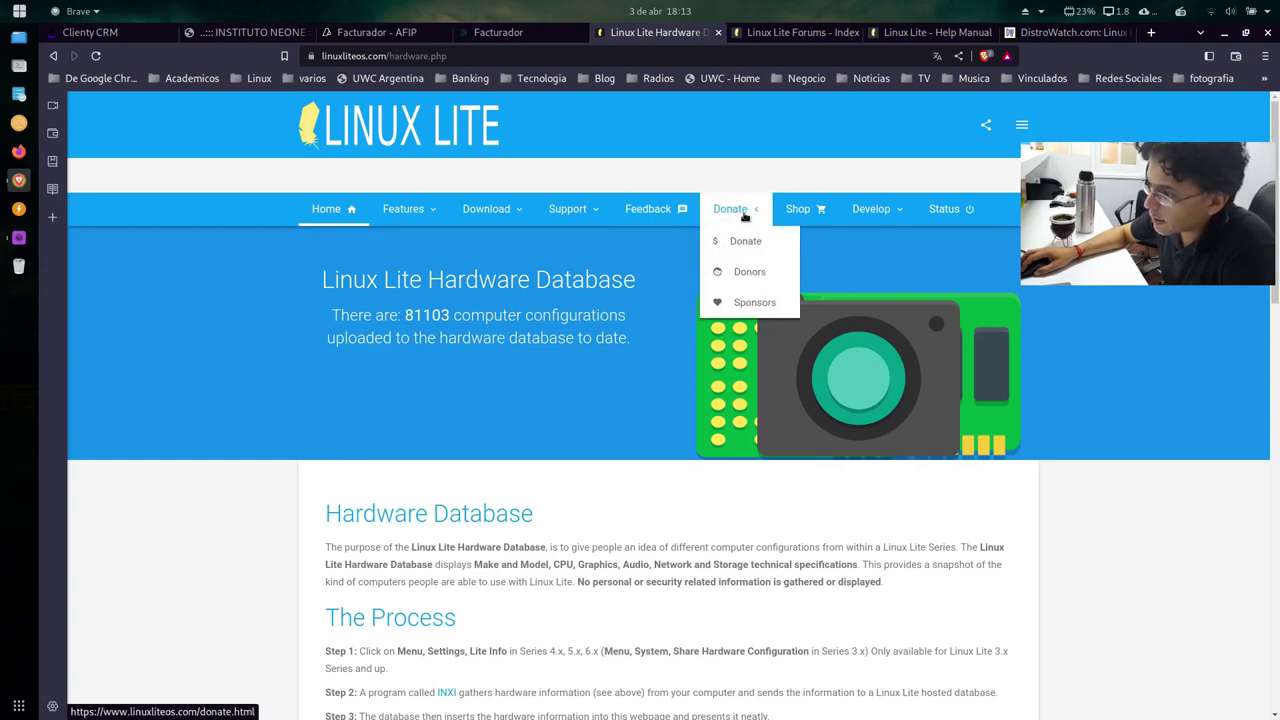
{"action": "mouse_move", "coordinate": [894, 209]}
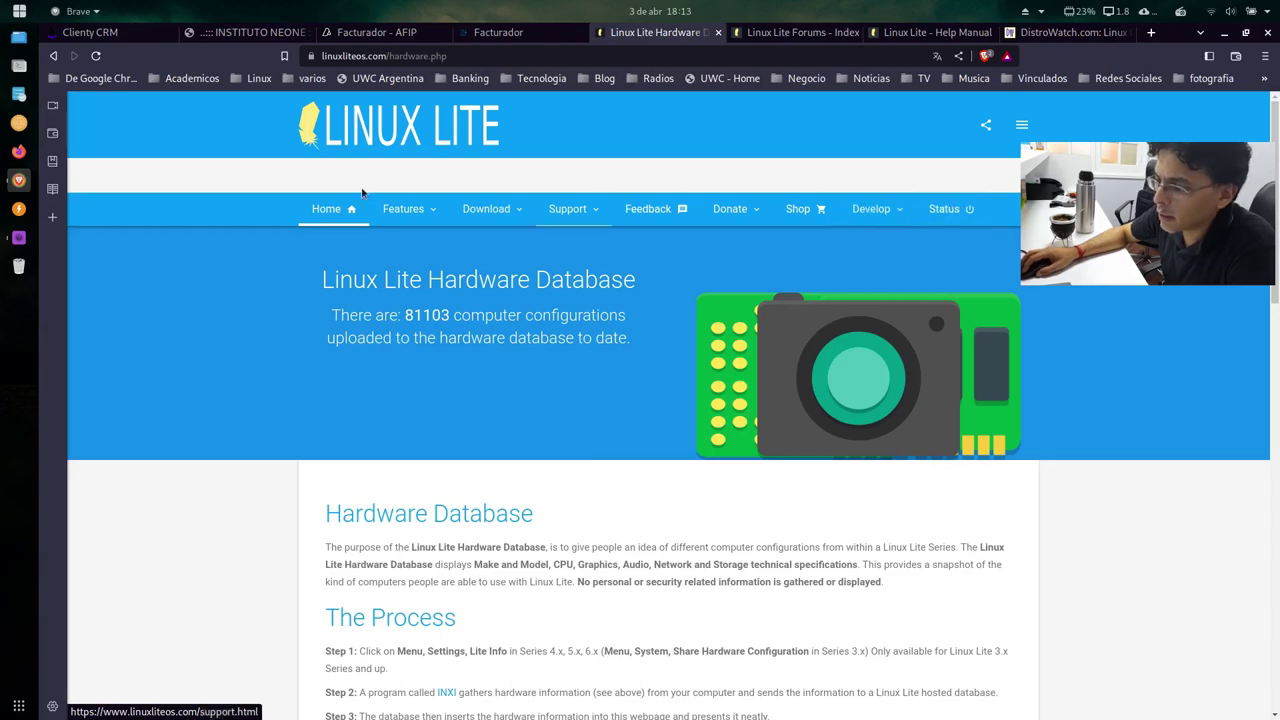
{"action": "scroll", "coordinate": [603, 257], "scroll_direction": "down", "scroll_amount": 10}
{"action": "scroll", "coordinate": [692, 210], "scroll_direction": "up", "scroll_amount": 10}
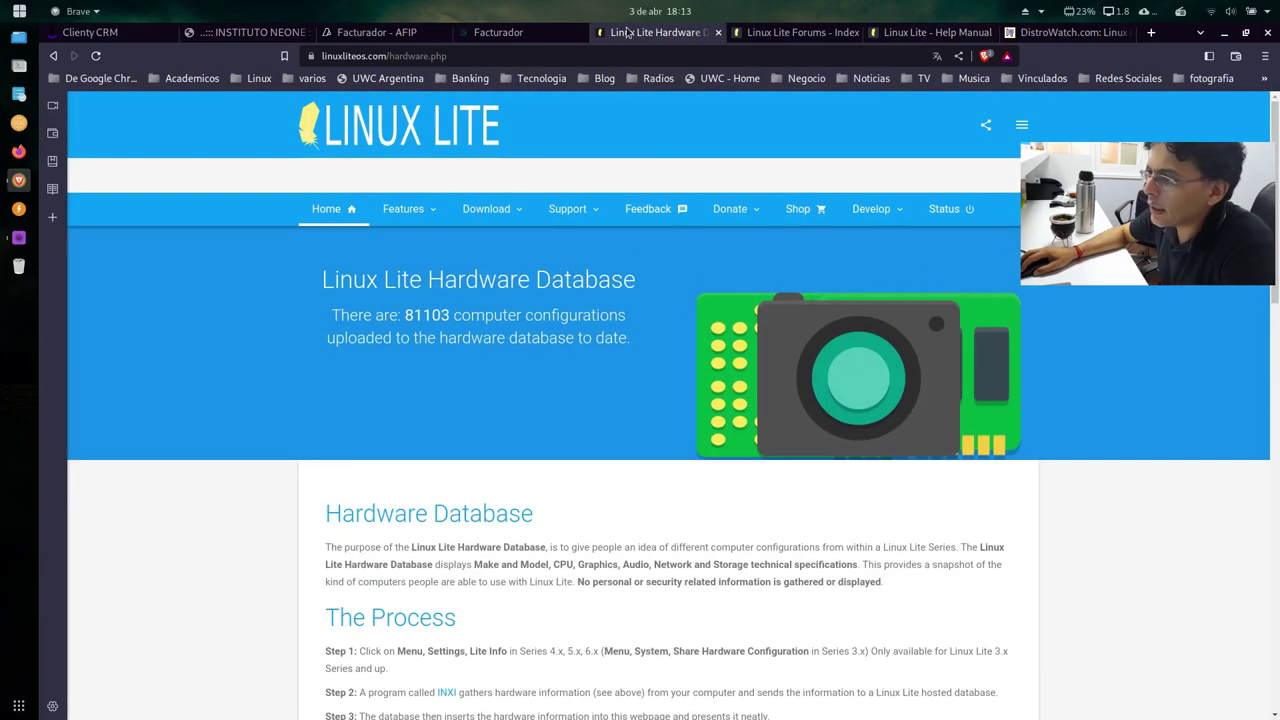
{"action": "left_click", "coordinate": [717, 32]}
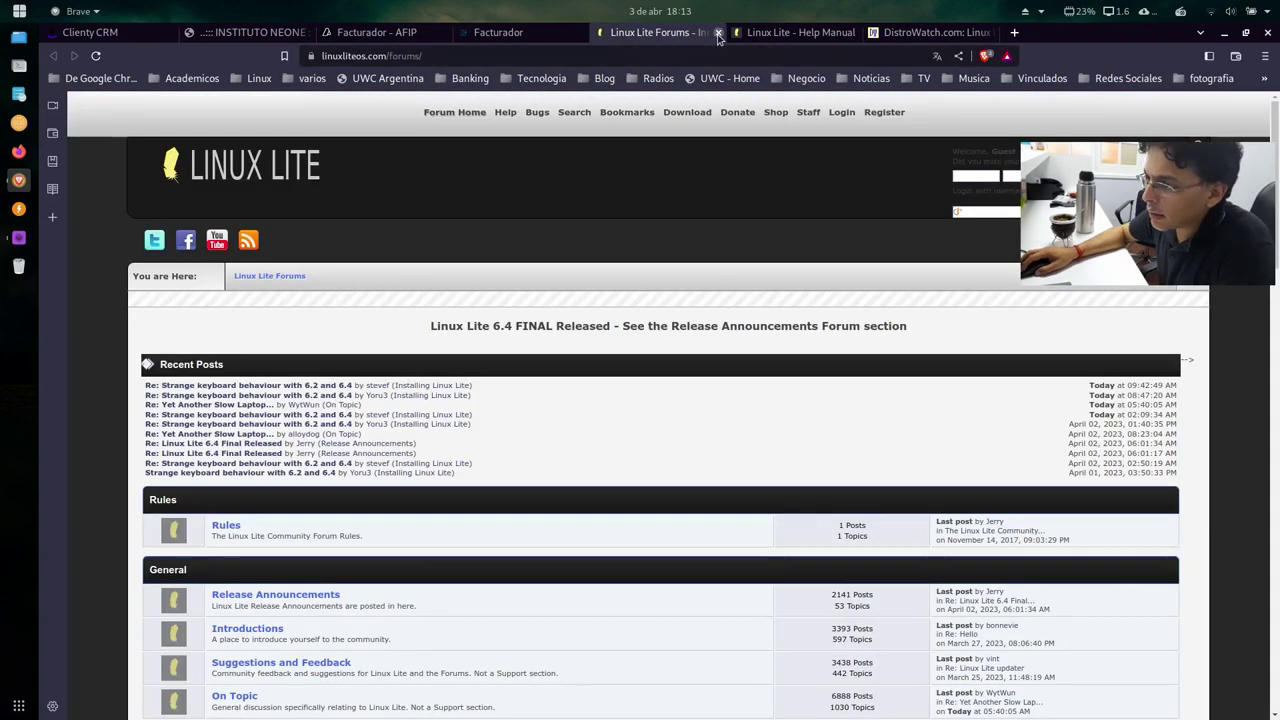
{"action": "left_click", "coordinate": [717, 32]}
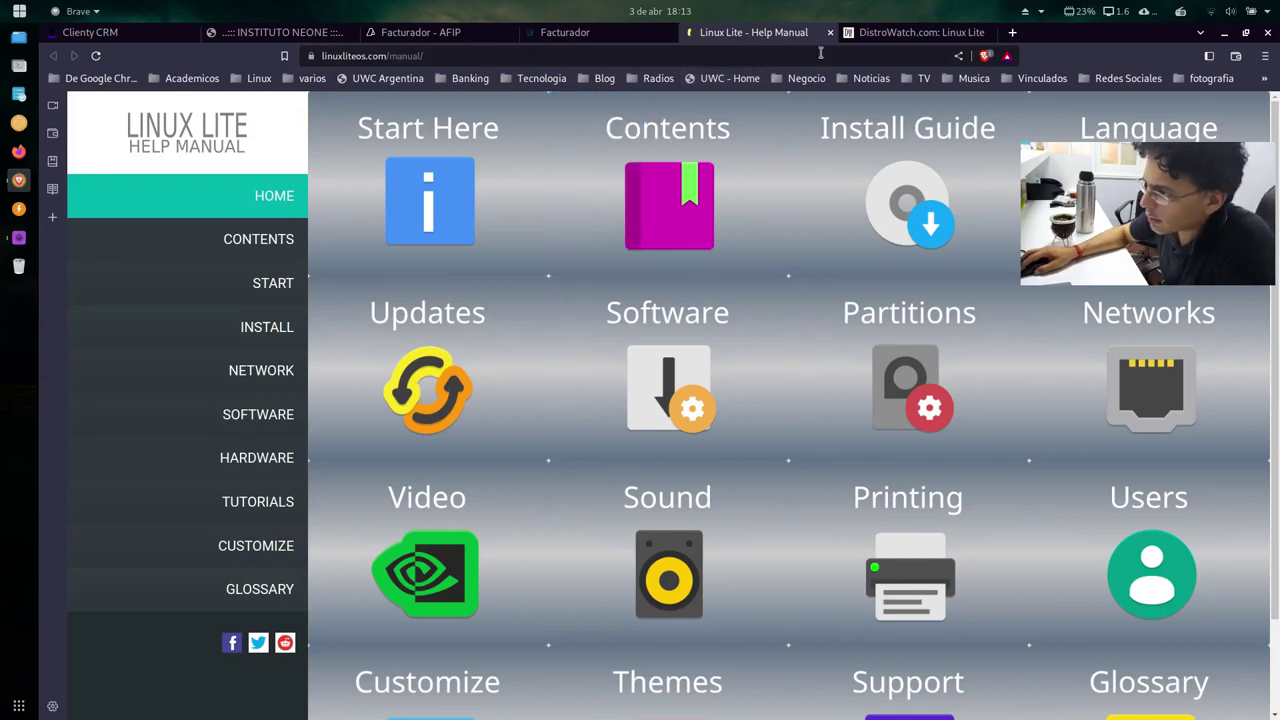
{"action": "left_click", "coordinate": [829, 32]}
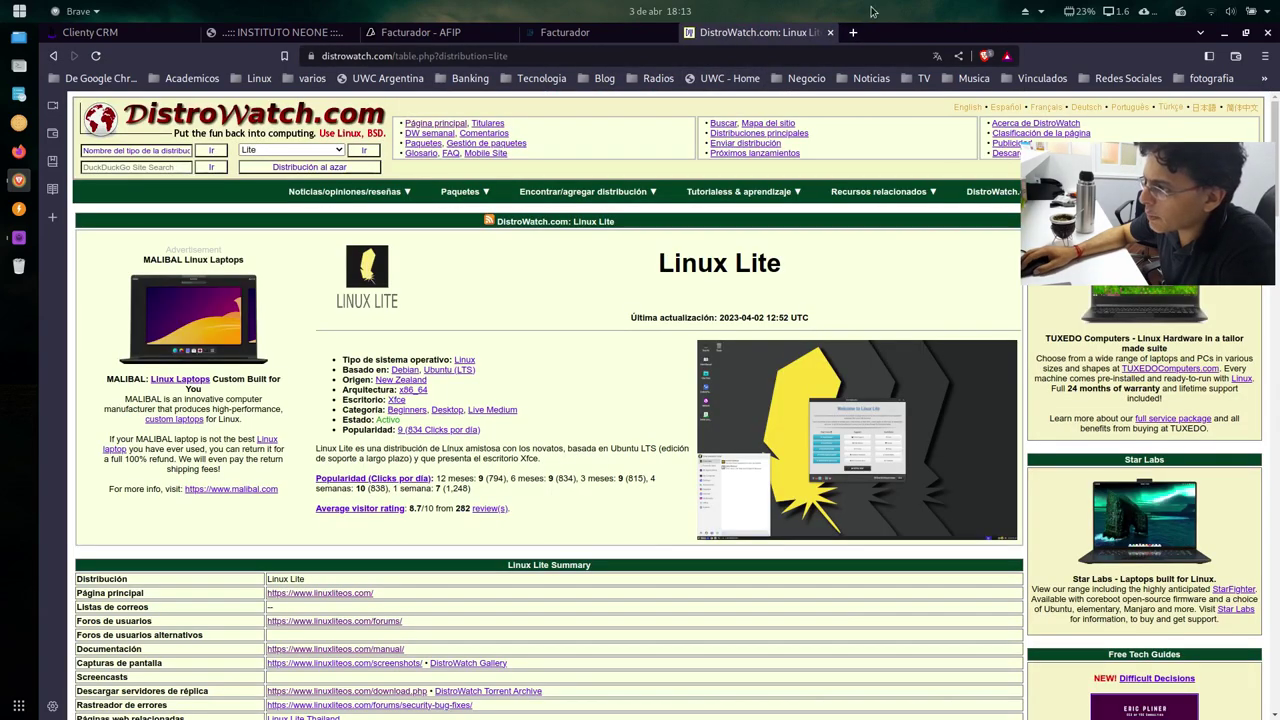
{"action": "left_click", "coordinate": [1267, 32]}
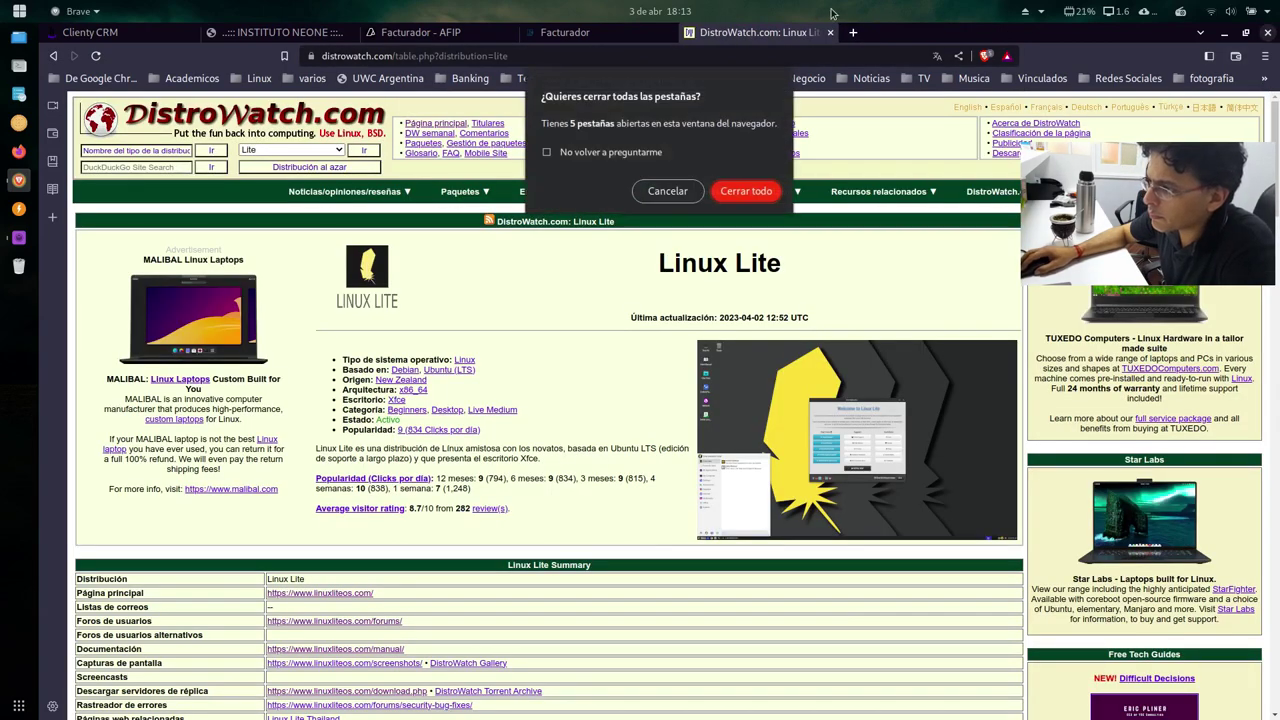
{"action": "left_click", "coordinate": [745, 190]}
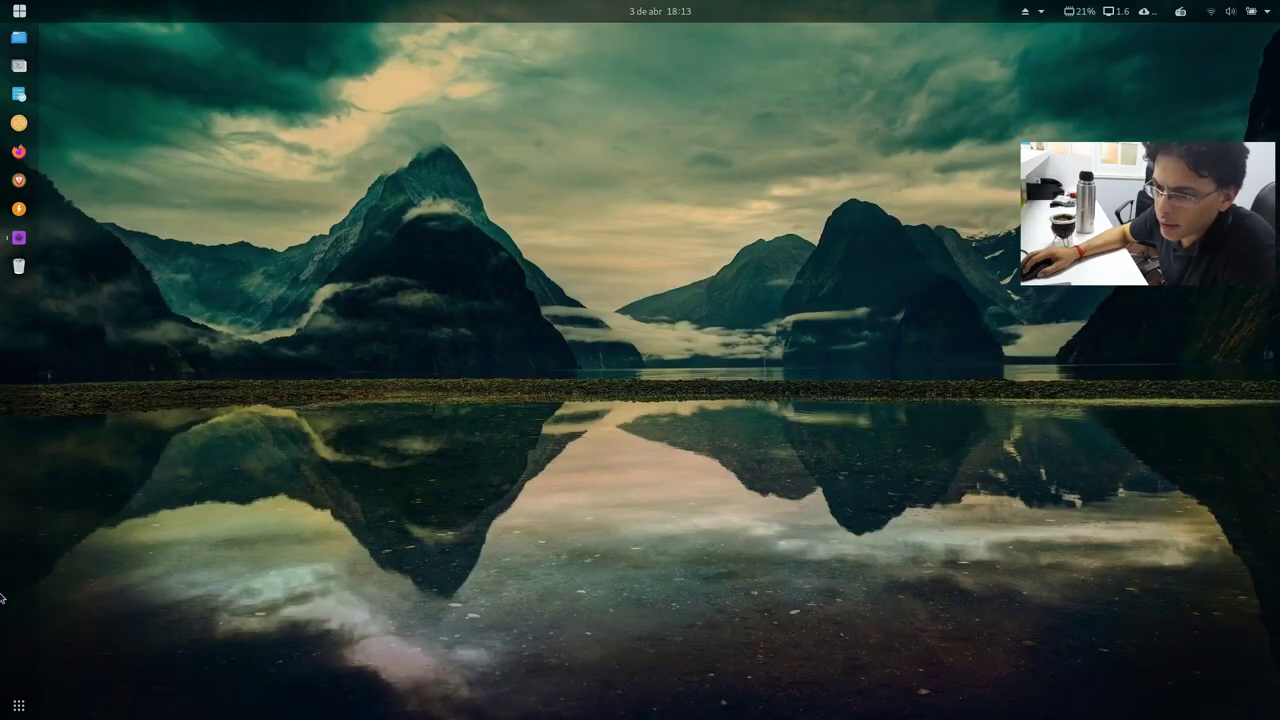
Step: Launch Cajas from the overview, start the linux-lite-6 box and boot the Linux Lite 6.4 Live System
{"action": "left_click", "coordinate": [19, 238]}
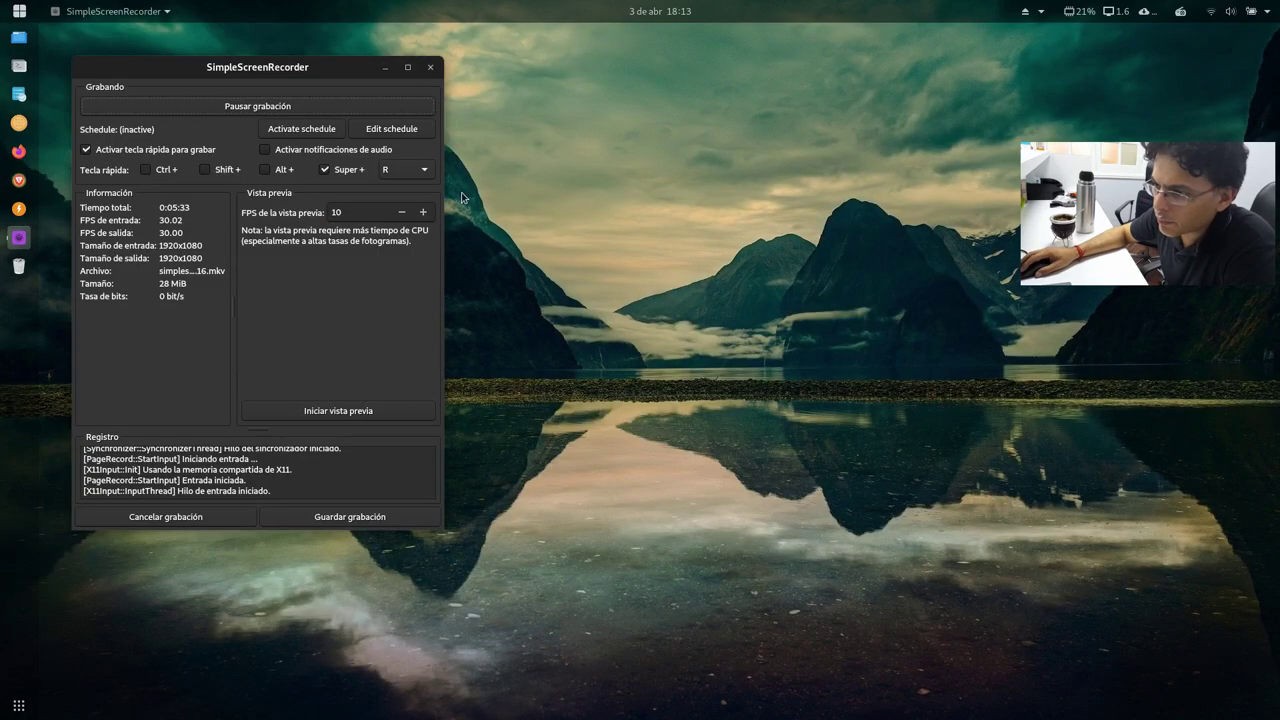
{"action": "left_click", "coordinate": [385, 67]}
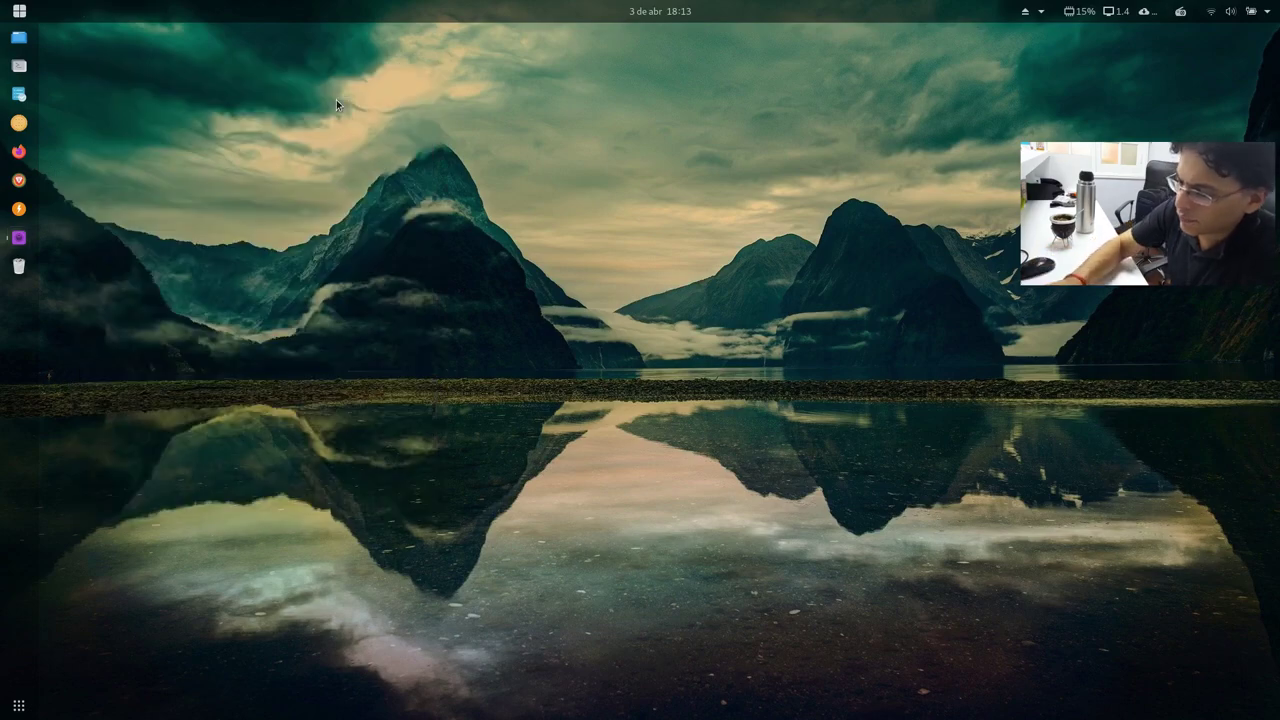
{"action": "key", "text": "super"}
{"action": "type", "text": "cajas"}
{"action": "key", "text": "Return"}
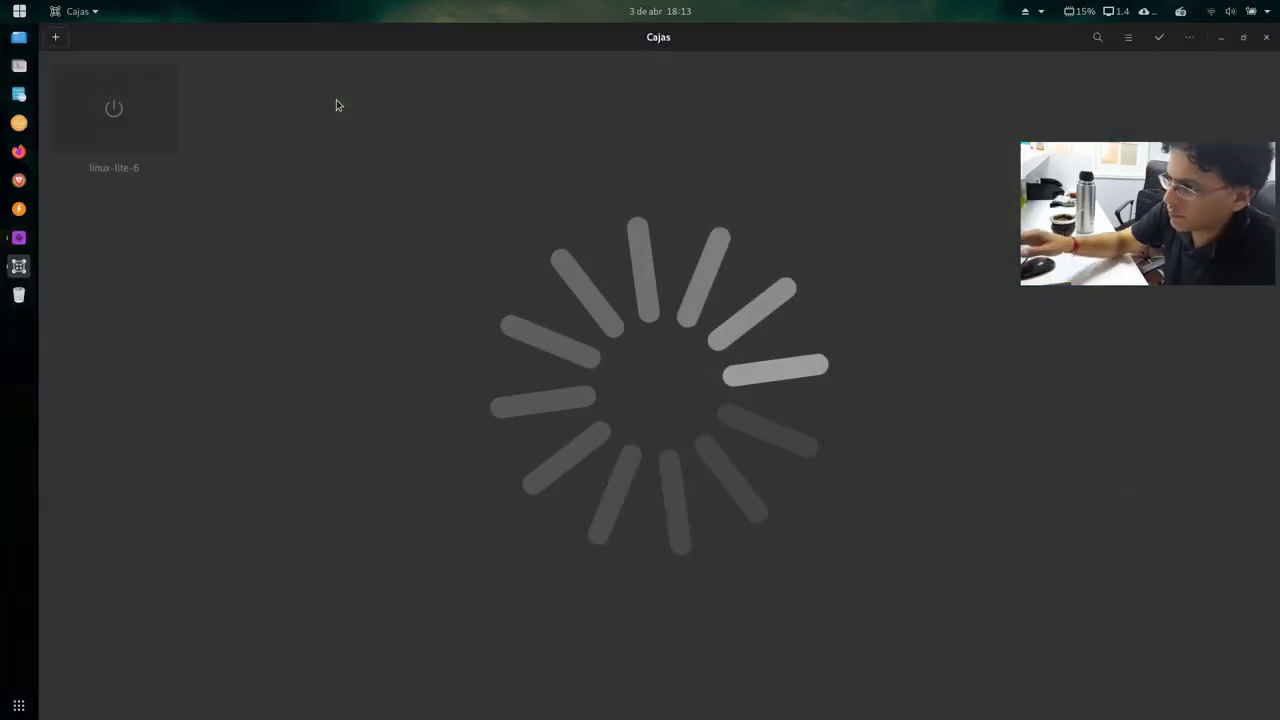
{"action": "left_click", "coordinate": [111, 126]}
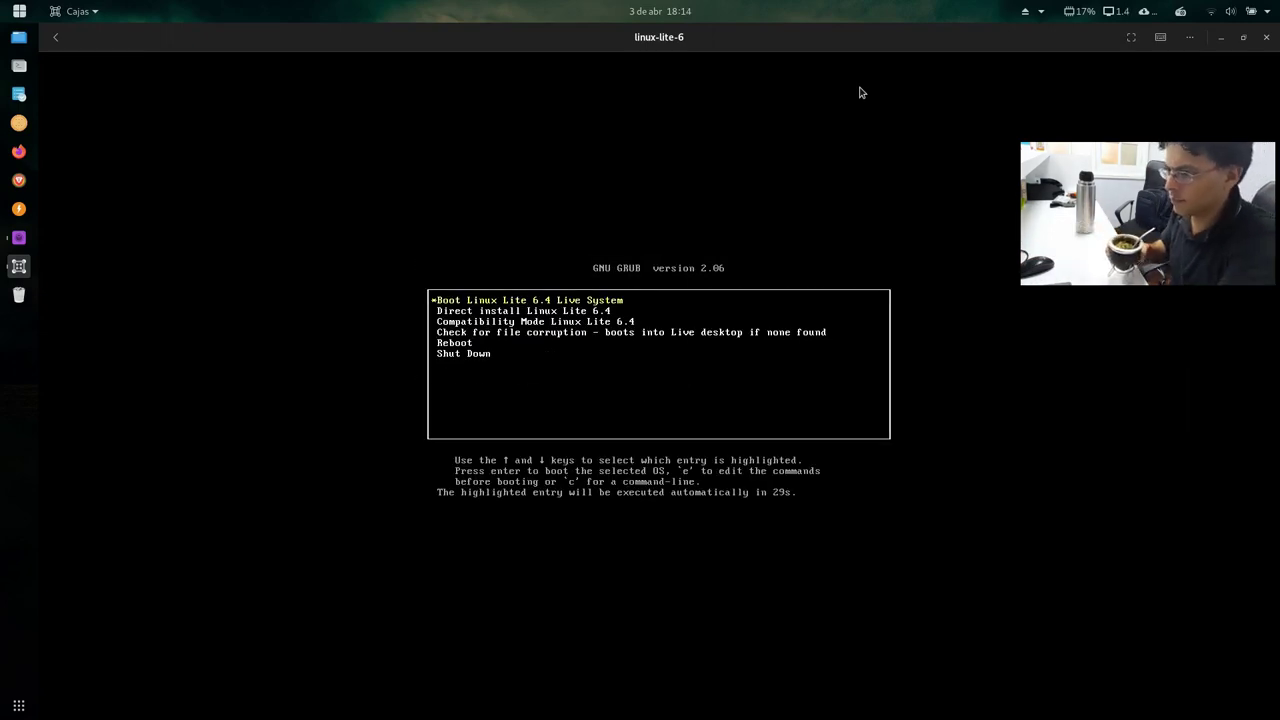
{"action": "key", "text": "Return"}
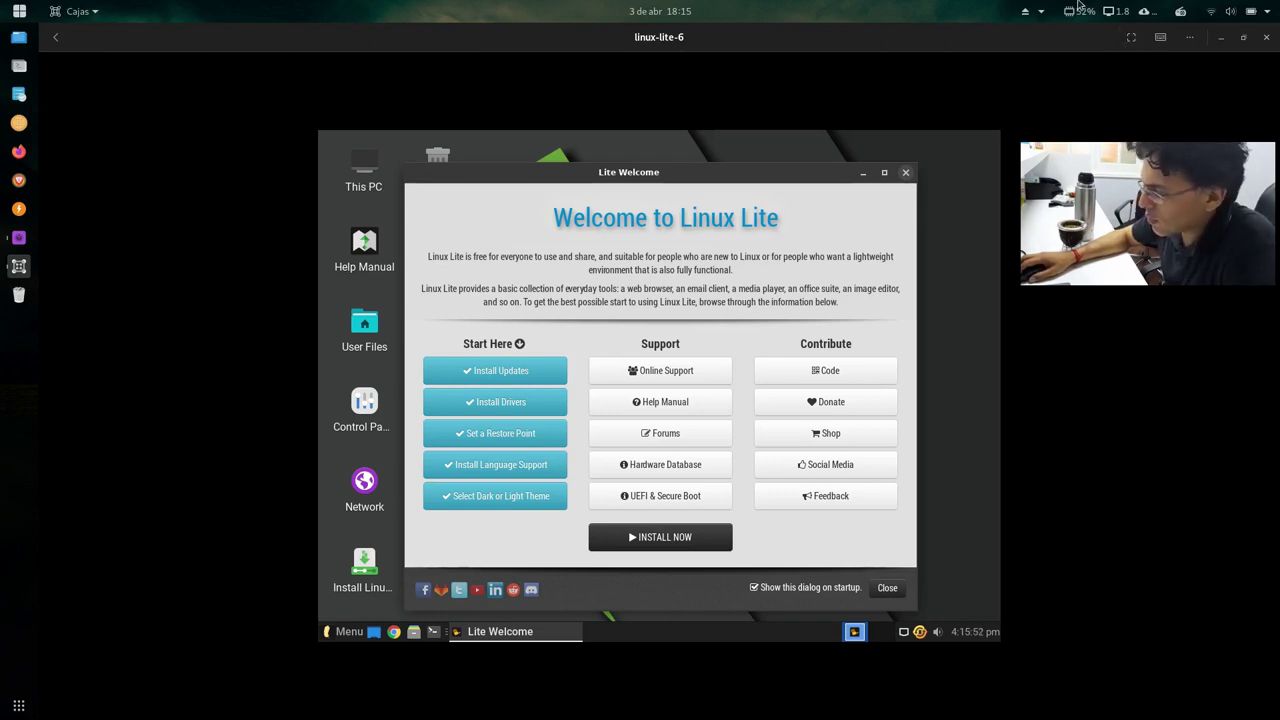
Step: Make the VM fullscreen, then apply and keep a 1920x1080 resolution in Linux Lite's Display settings
{"action": "left_click", "coordinate": [1133, 44]}
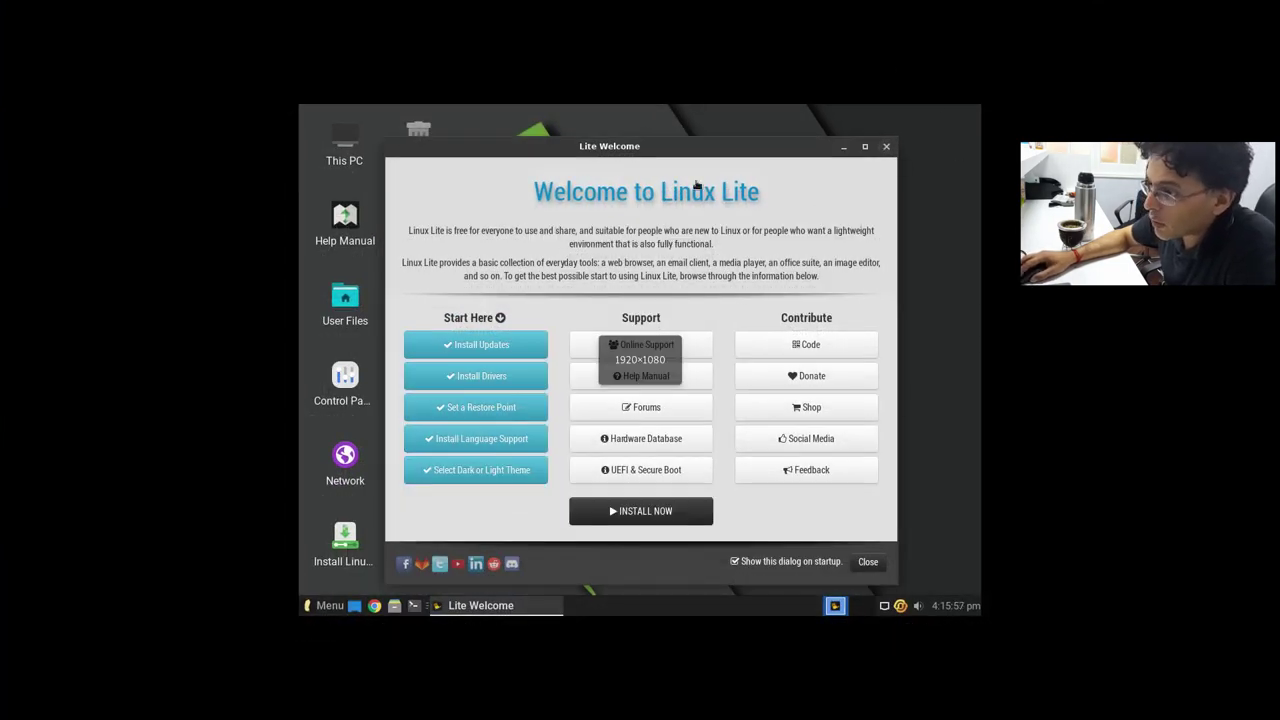
{"action": "left_click_drag", "start_coordinate": [718, 144], "coordinate": [755, 139]}
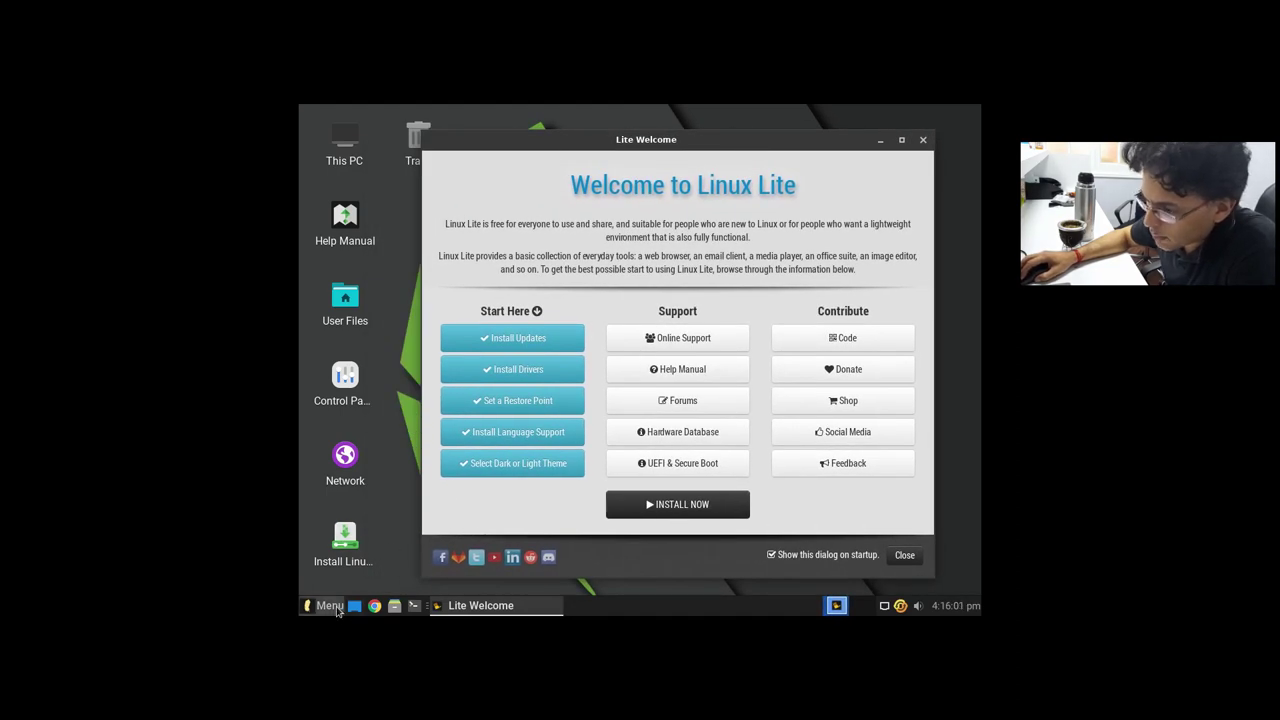
{"action": "left_click", "coordinate": [325, 605]}
{"action": "left_click", "coordinate": [318, 579]}
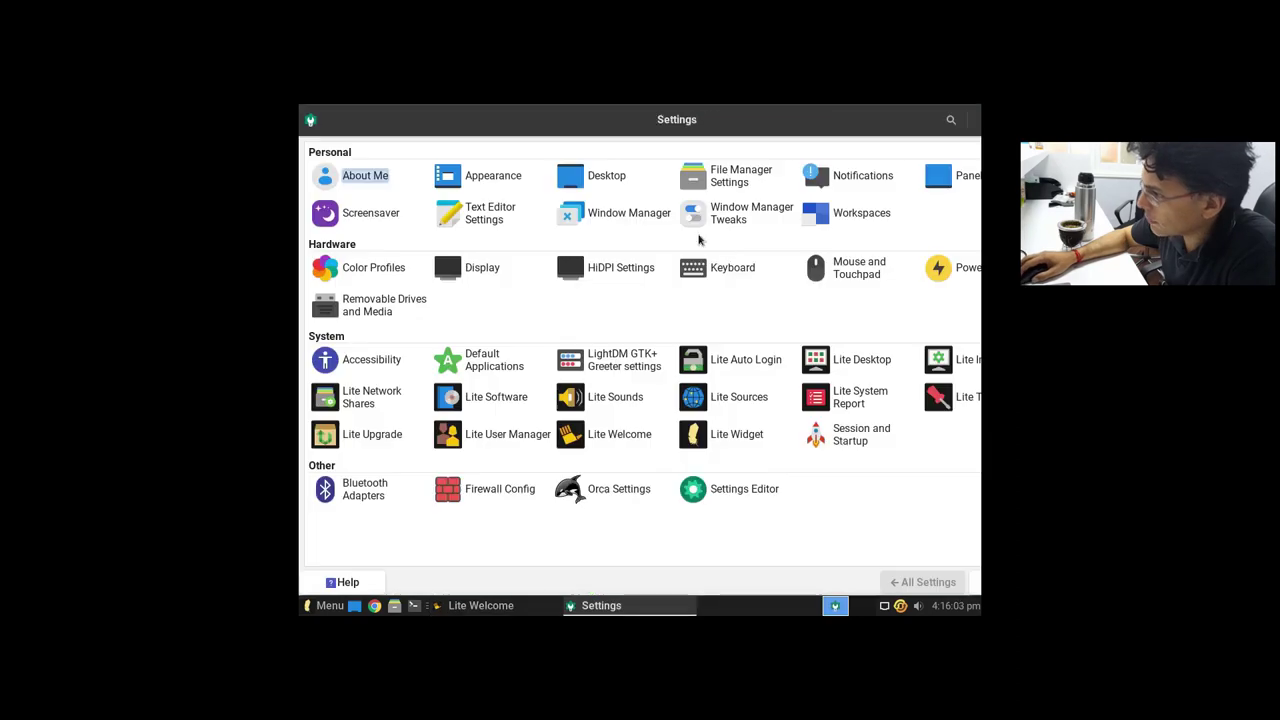
{"action": "left_click", "coordinate": [479, 268]}
{"action": "left_click", "coordinate": [920, 210]}
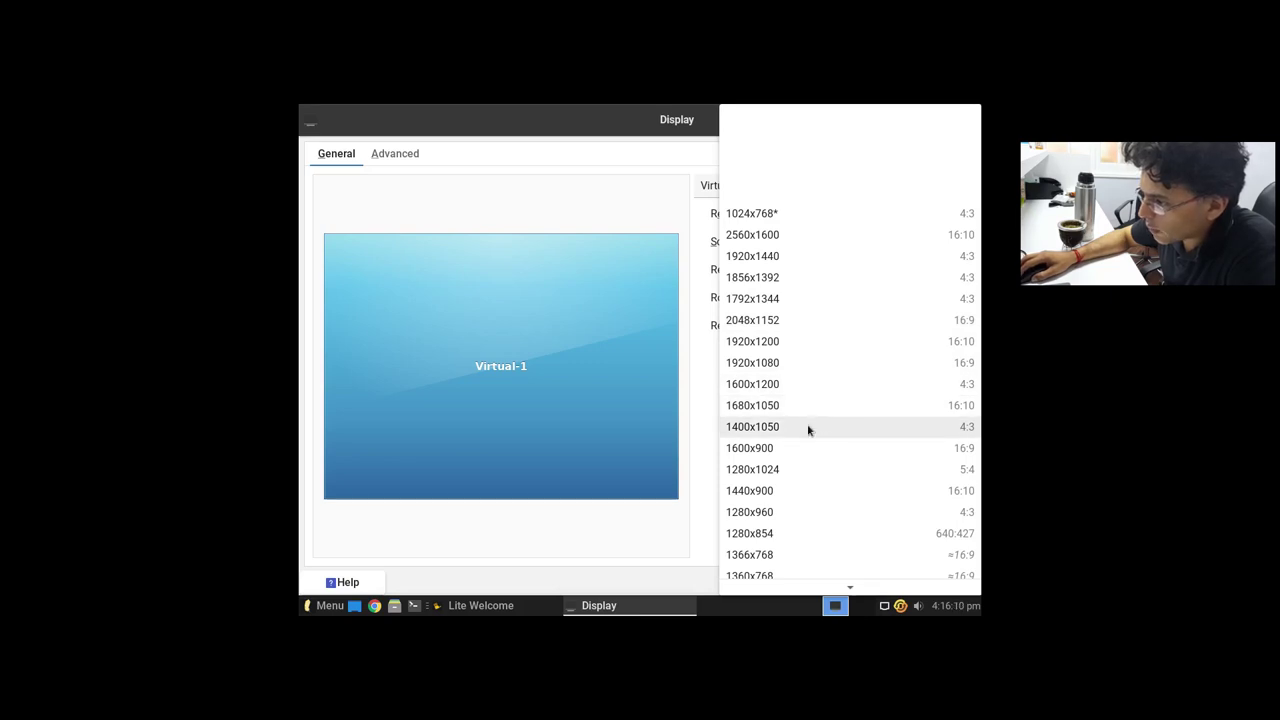
{"action": "left_click", "coordinate": [800, 363]}
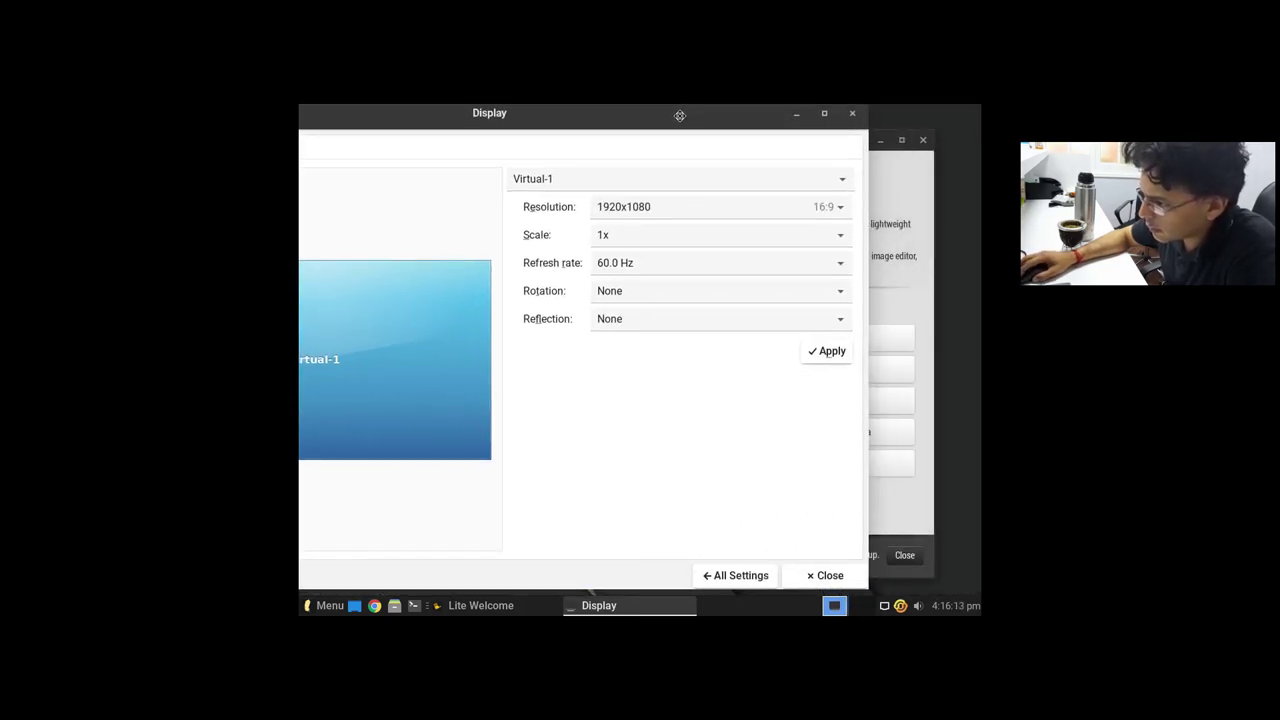
{"action": "left_click", "coordinate": [846, 360]}
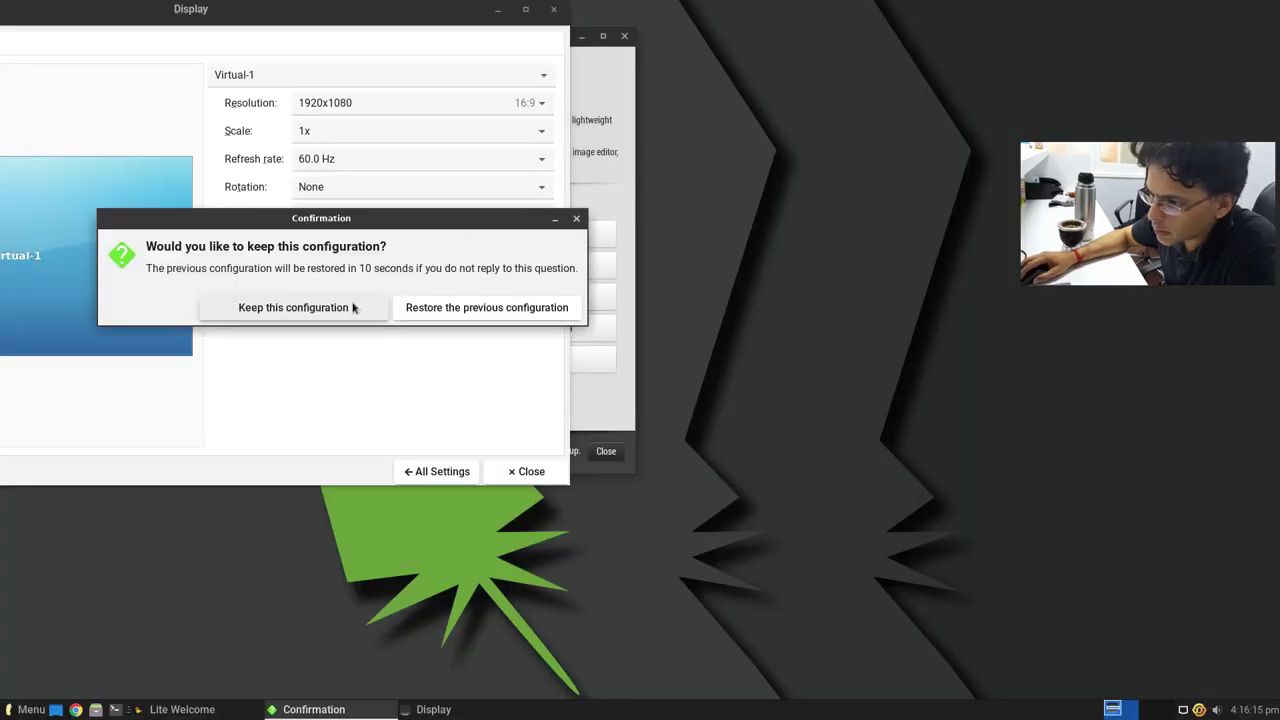
{"action": "left_click", "coordinate": [354, 306]}
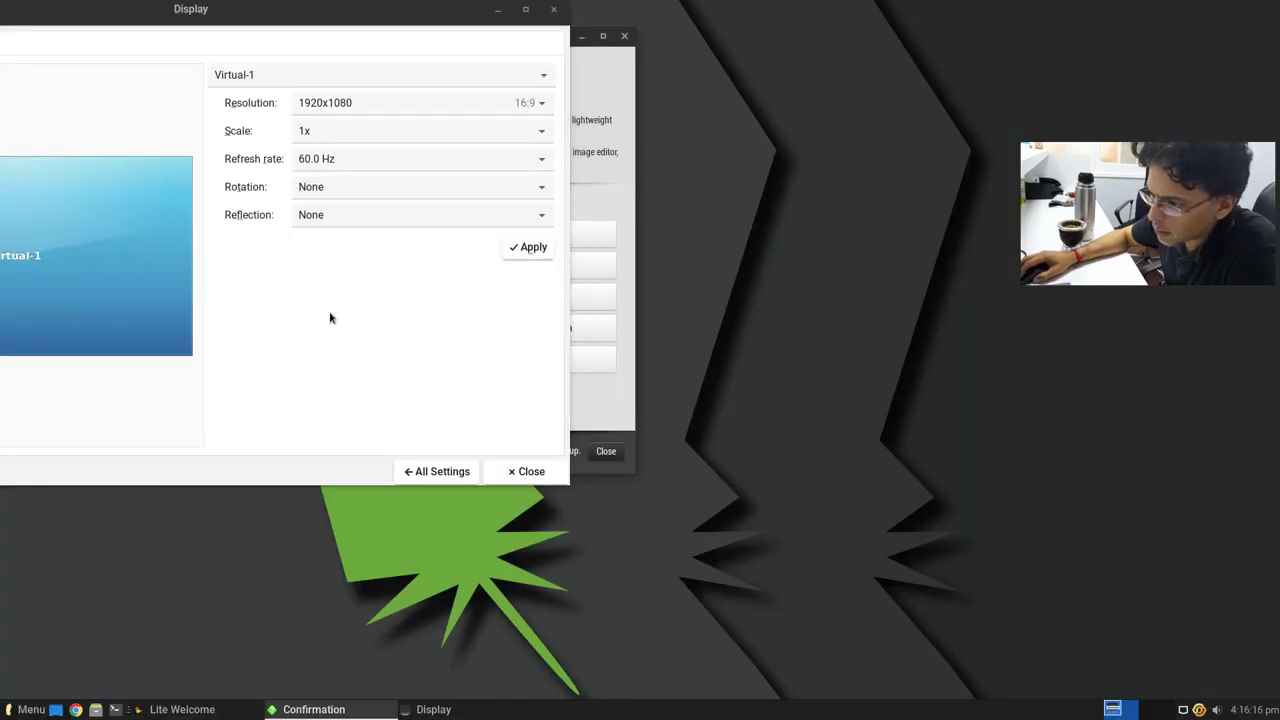
{"action": "left_click", "coordinate": [527, 471]}
{"action": "left_click_drag", "start_coordinate": [520, 38], "coordinate": [960, 46]}
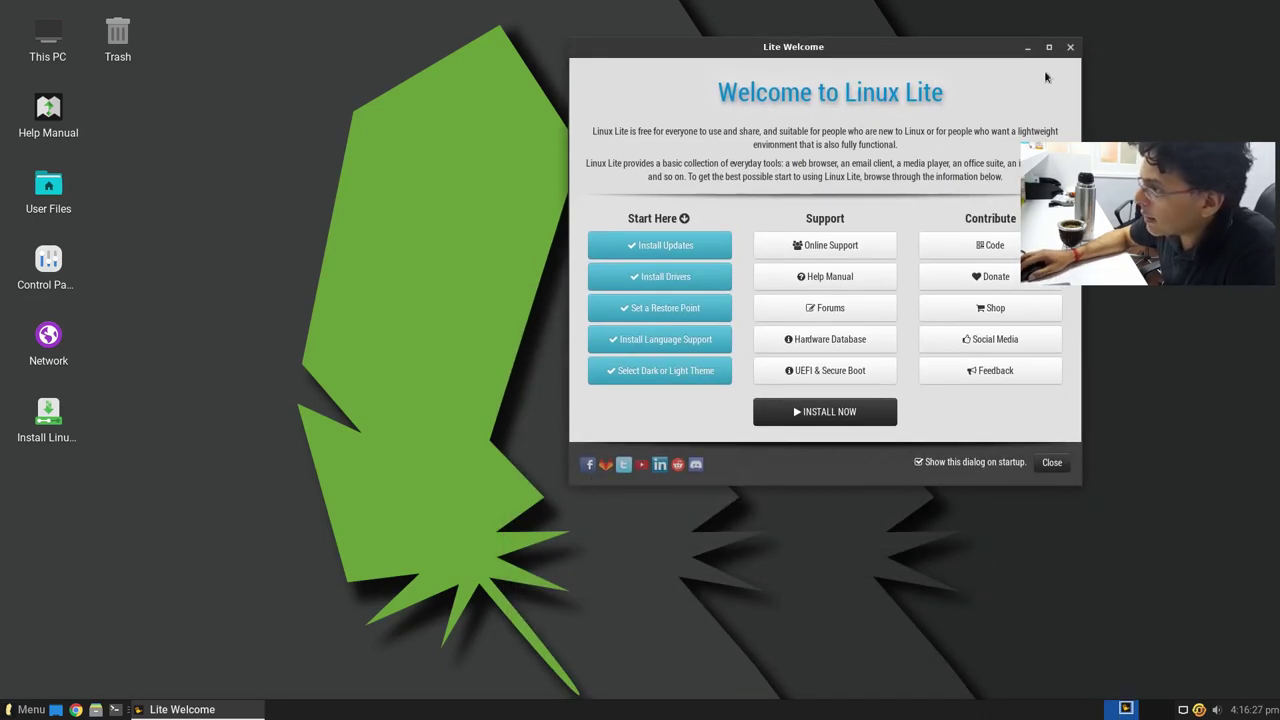
Step: Move the Lite Welcome window aside and start the installer with INSTALL NOW
{"action": "left_click_drag", "start_coordinate": [963, 36], "coordinate": [951, 37]}
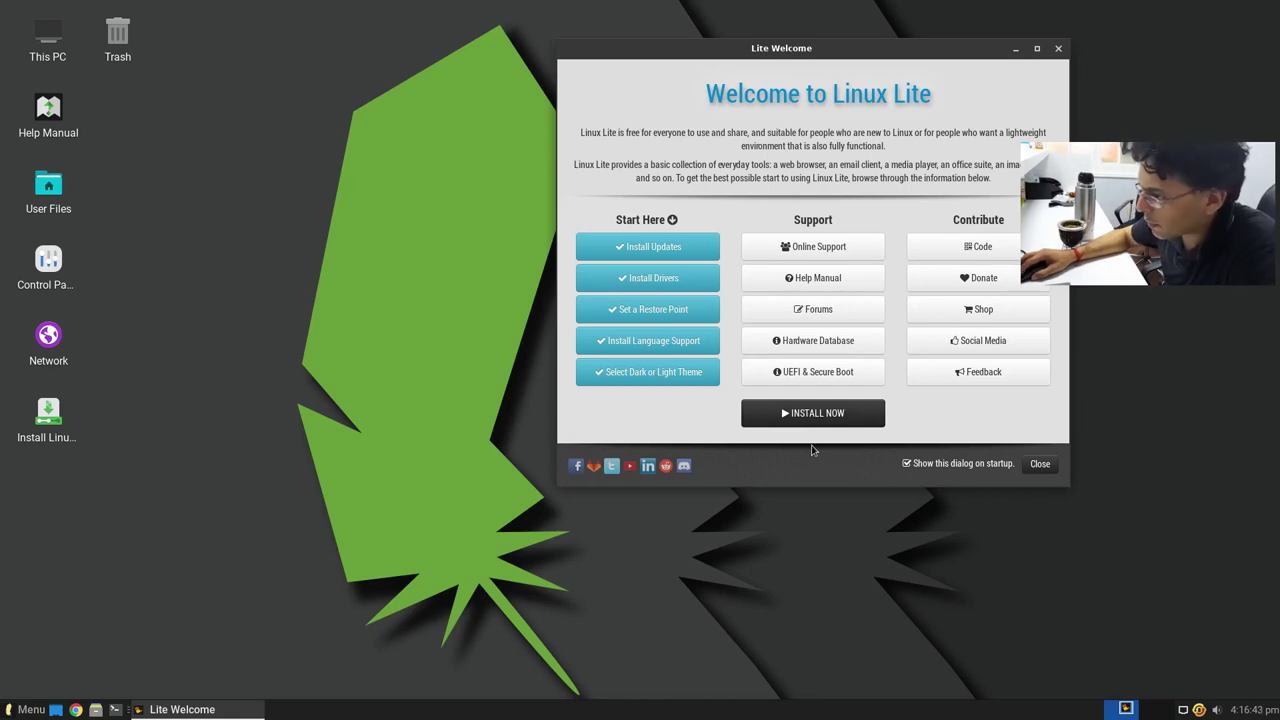
{"action": "left_click", "coordinate": [808, 418]}
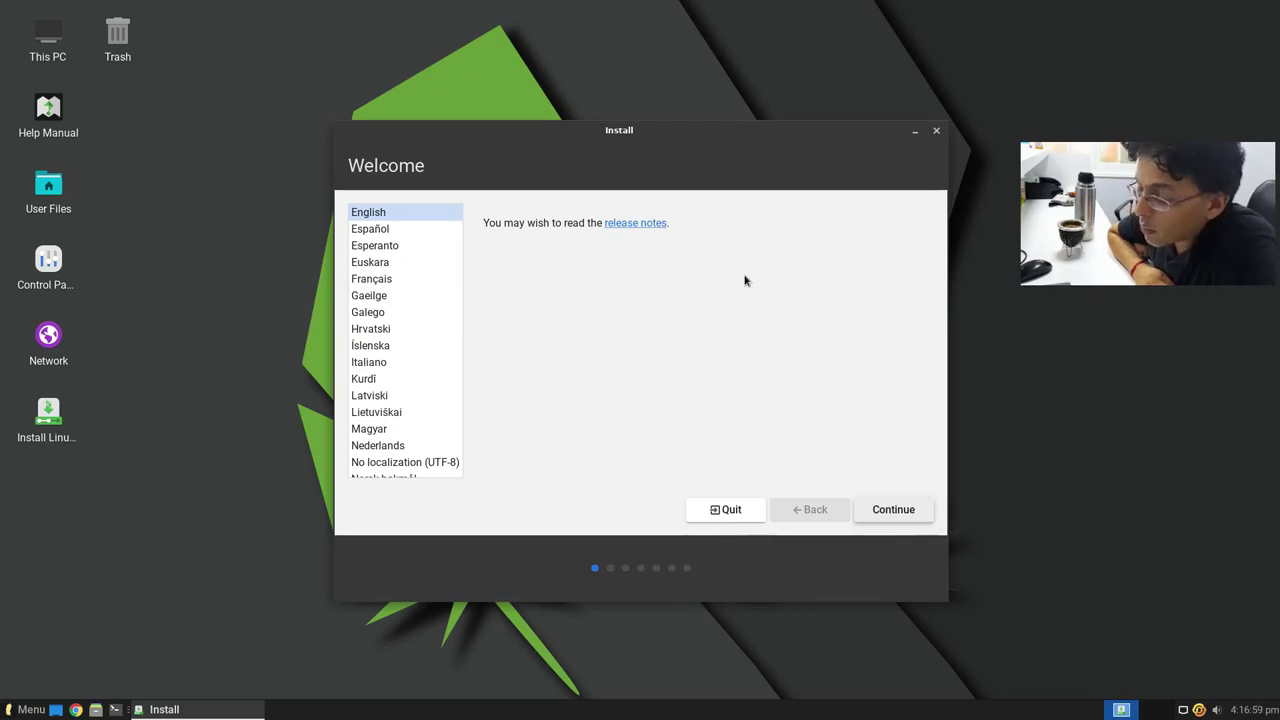
Step: Set the installer language to Español and the keyboard layout to Spanish (Latin American)
{"action": "left_click", "coordinate": [405, 230]}
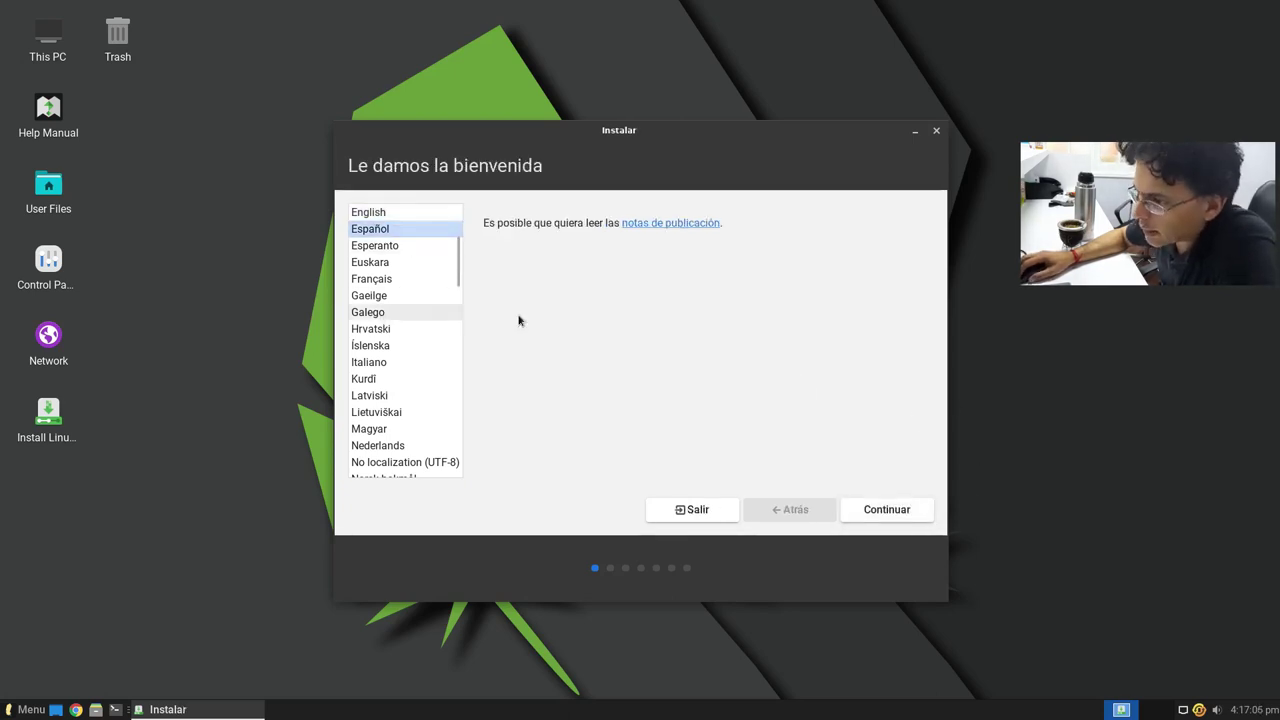
{"action": "left_click", "coordinate": [908, 511]}
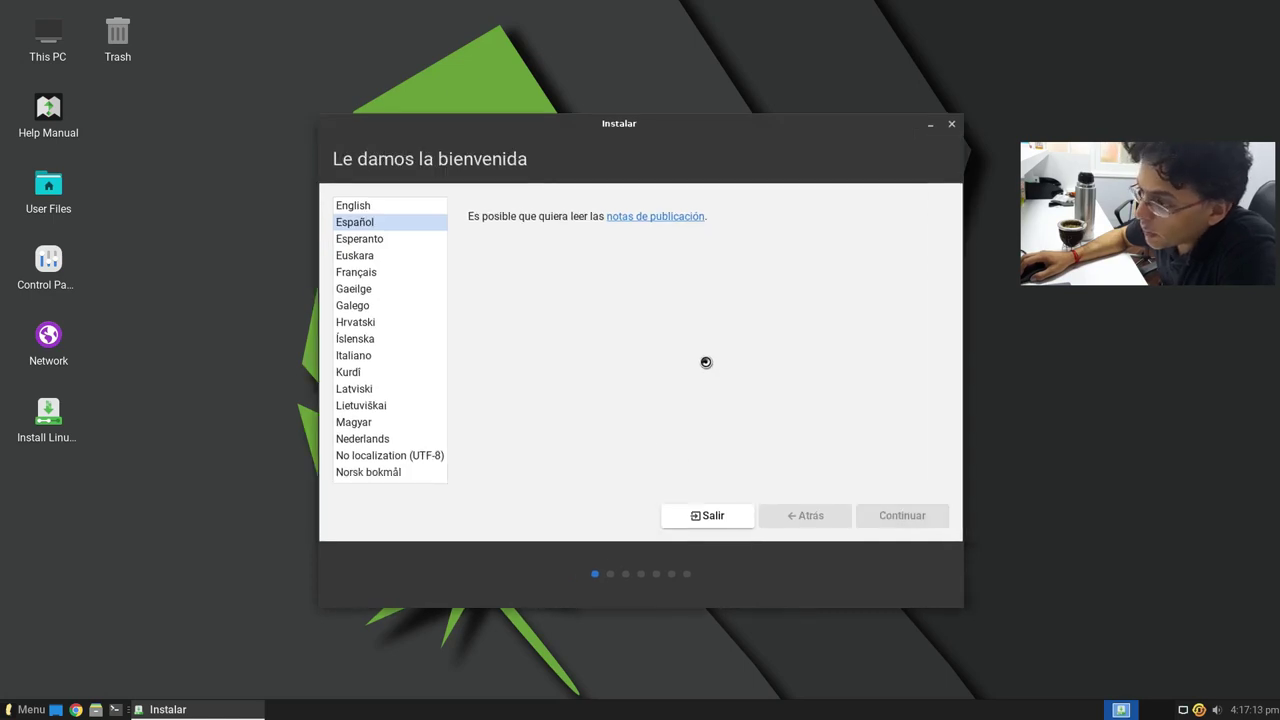
{"action": "left_click", "coordinate": [482, 340]}
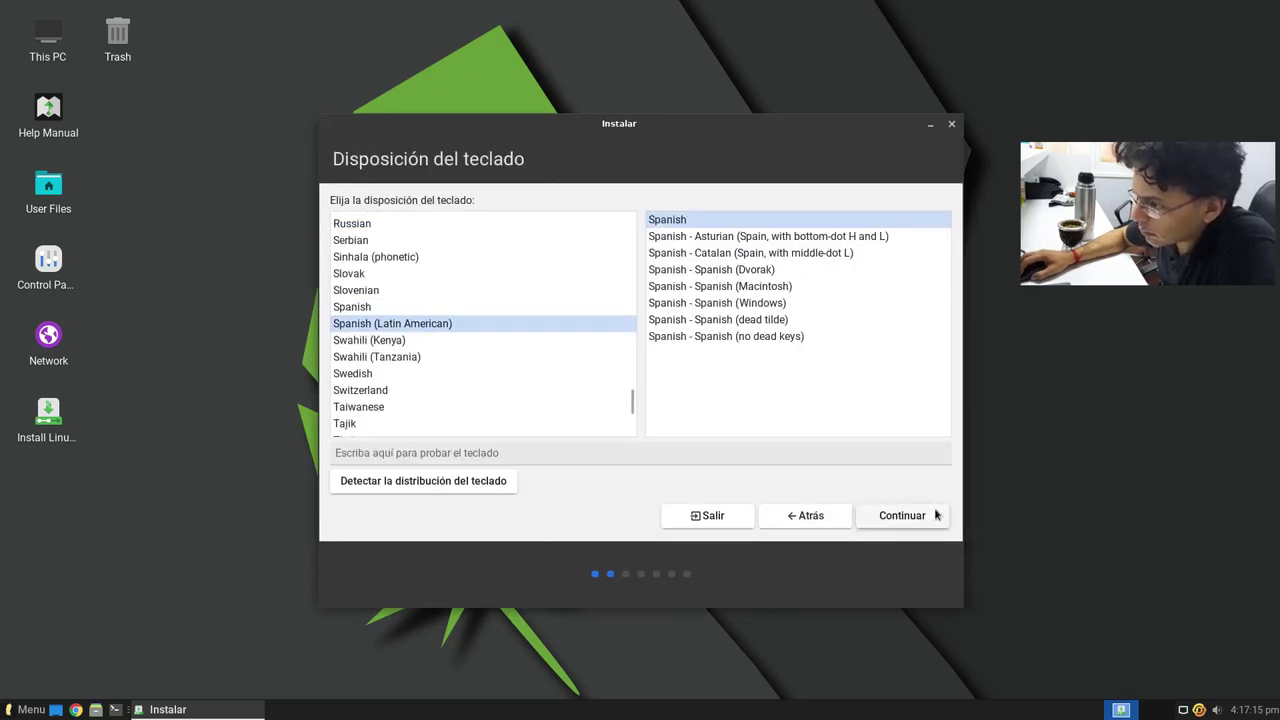
{"action": "left_click", "coordinate": [931, 523]}
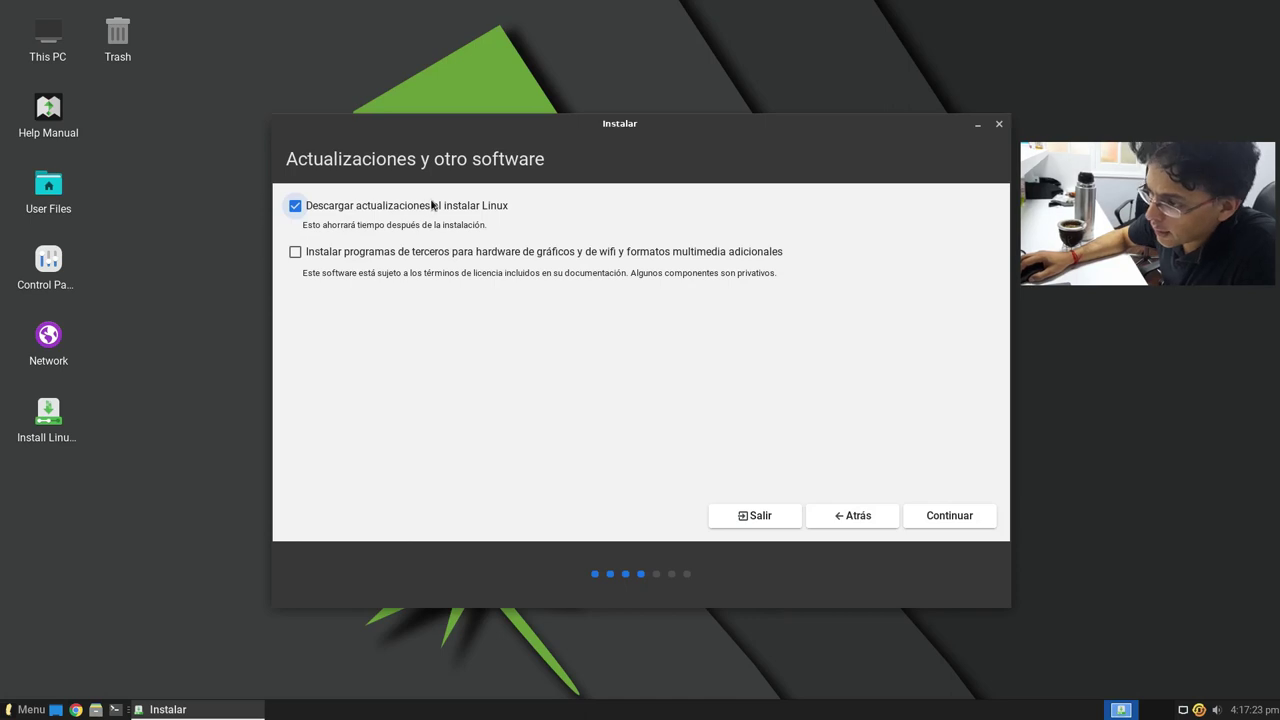
Step: Turn off downloading updates and enable third-party graphics, wifi and media software
{"action": "left_click", "coordinate": [483, 206]}
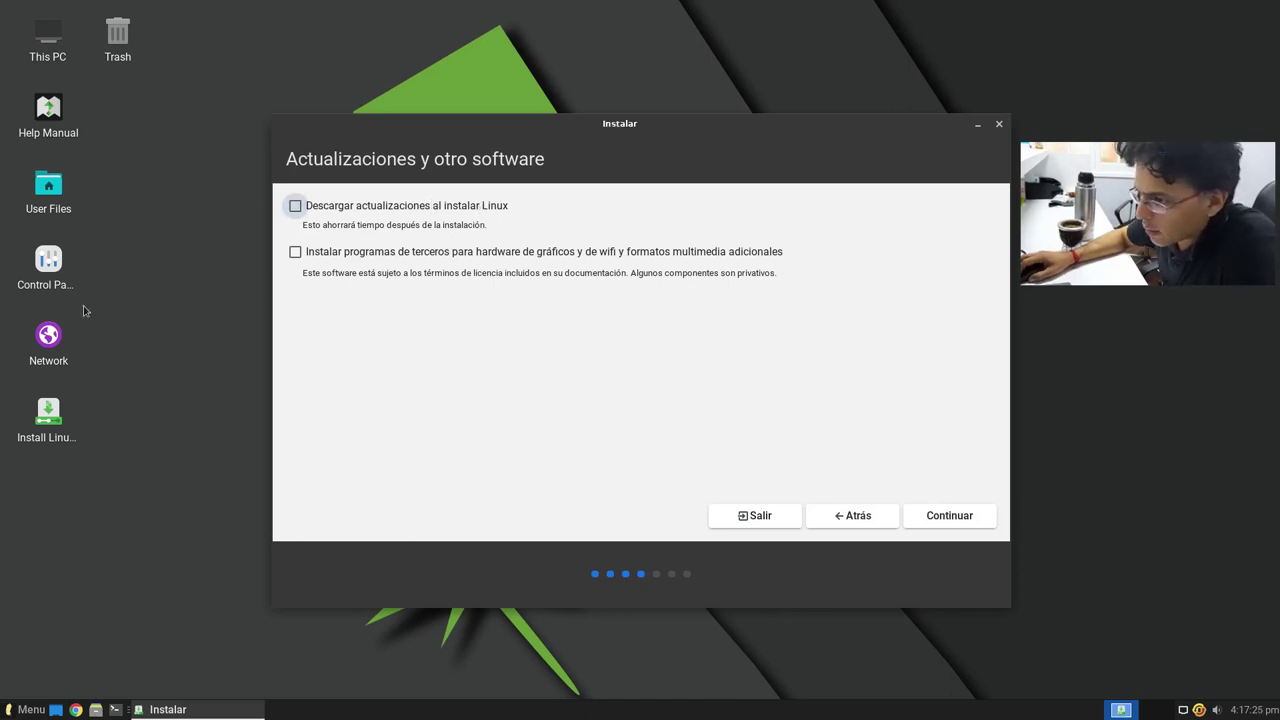
{"action": "left_click", "coordinate": [514, 262]}
{"action": "left_click", "coordinate": [980, 513]}
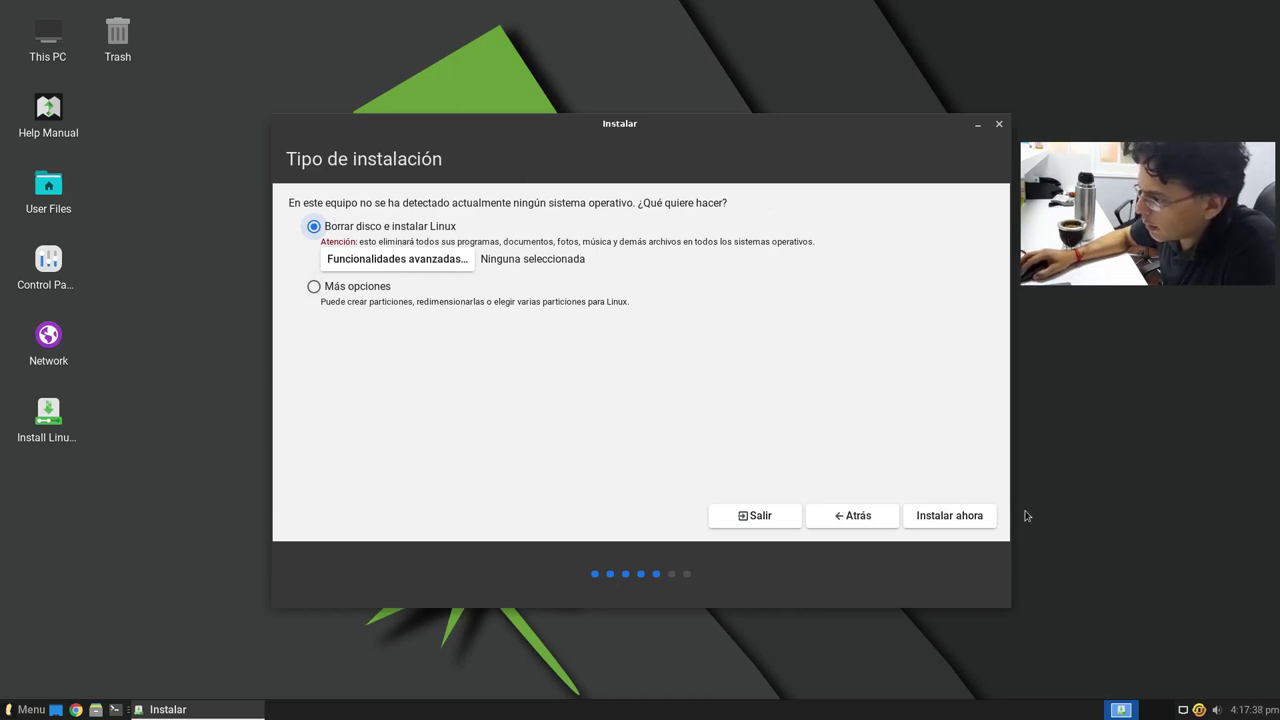
Step: Choose Instalar ahora to erase the disk and confirm writing the partition changes
{"action": "left_click", "coordinate": [961, 514]}
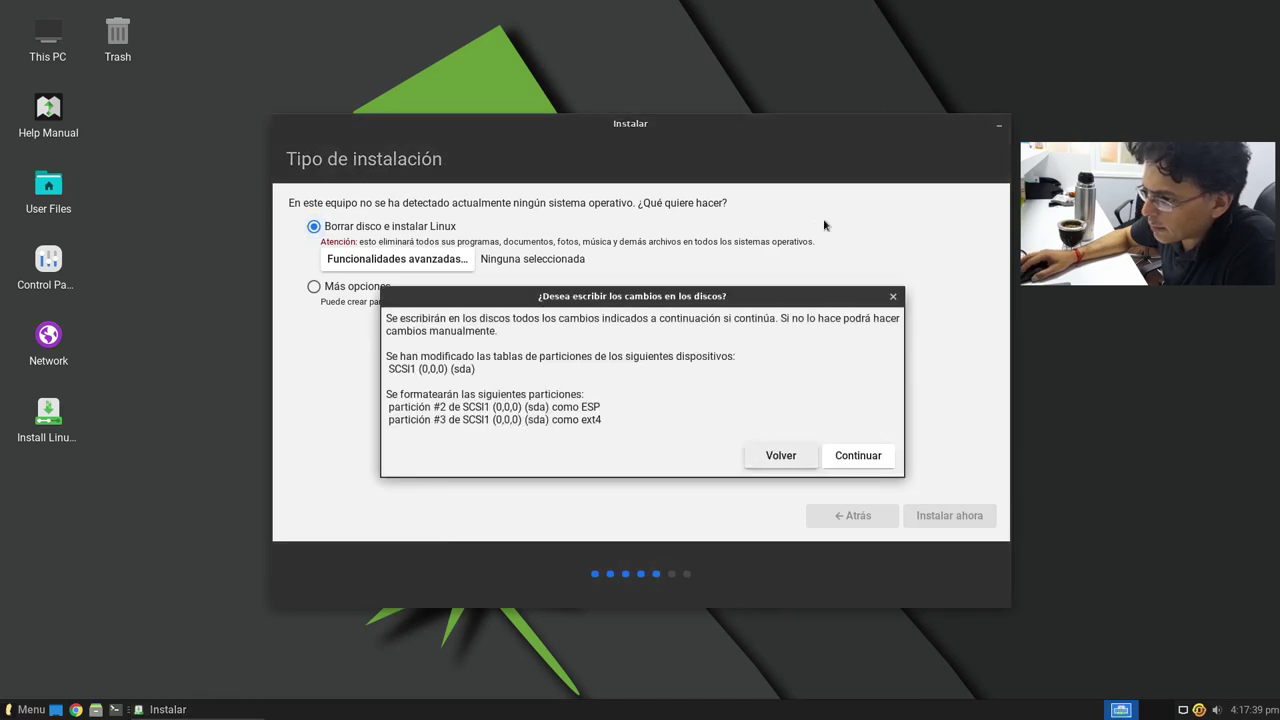
{"action": "left_click", "coordinate": [849, 453]}
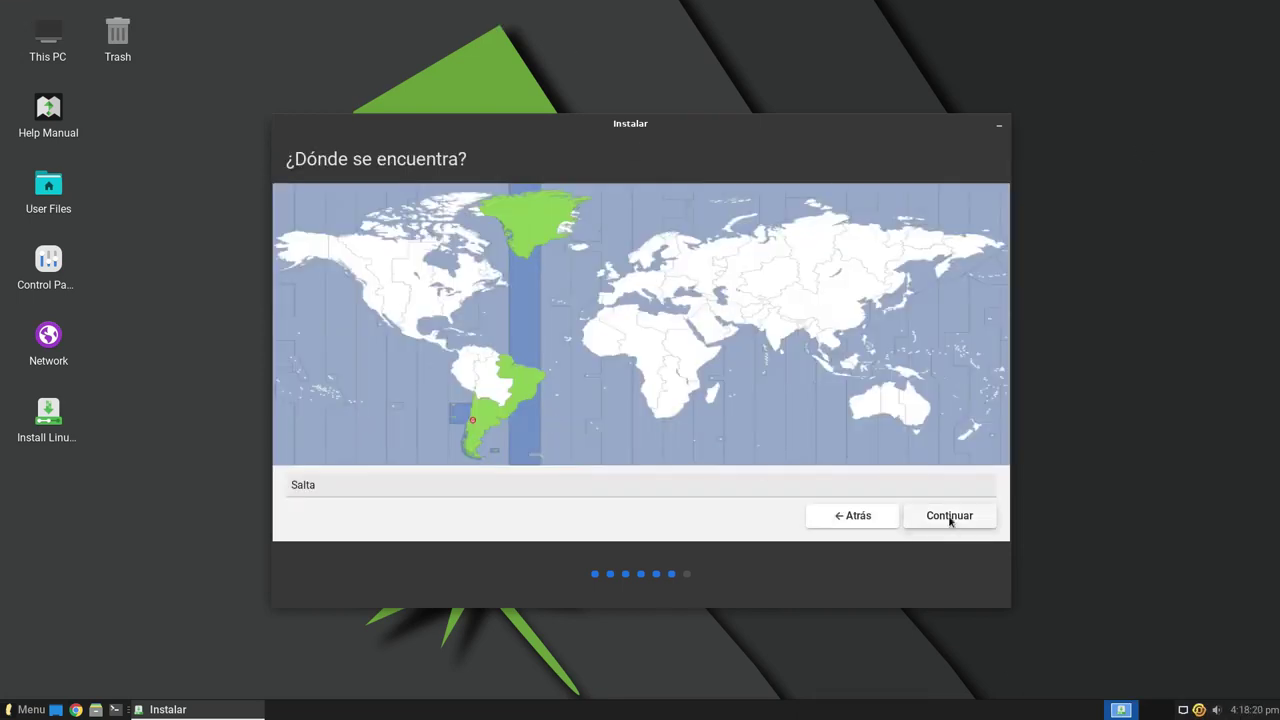
{"action": "left_click", "coordinate": [951, 517]}
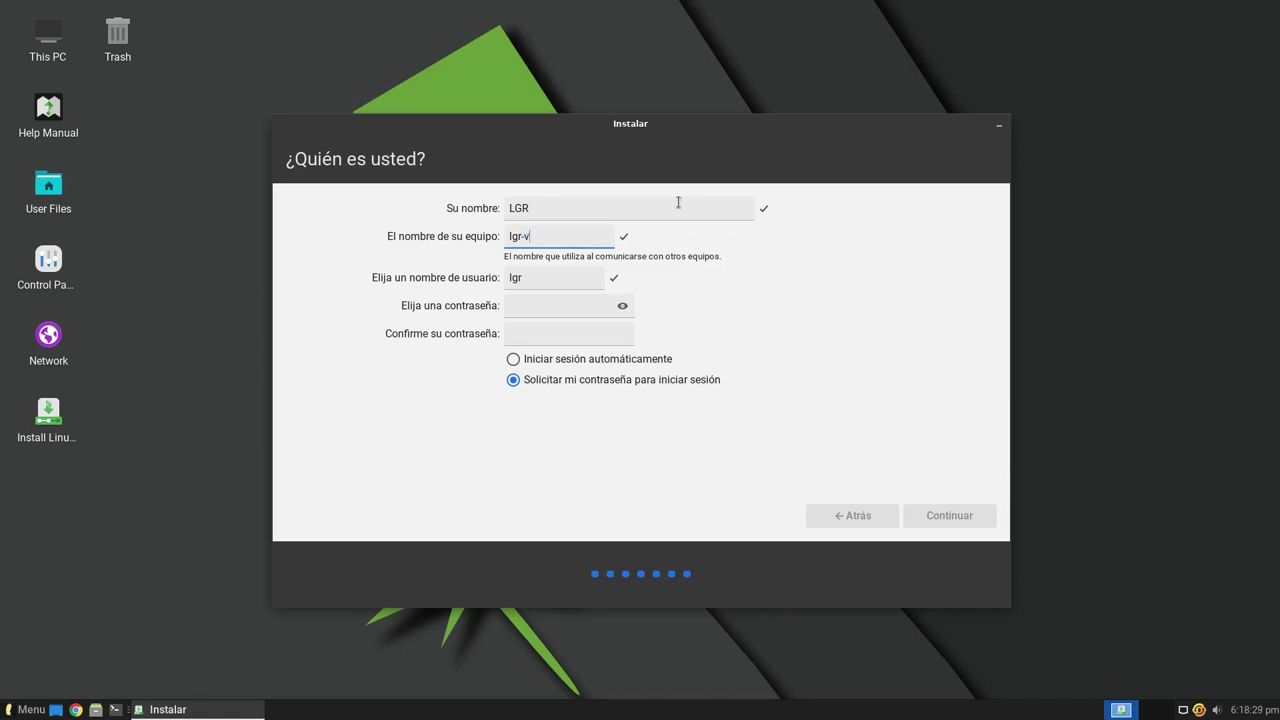
Step: Enter and confirm the account password, then submit the account details
{"action": "key", "text": "Tab"}
{"action": "key", "text": "Tab"}
{"action": "type", "text": "1234"}
{"action": "key", "text": "Tab"}
{"action": "type", "text": "1234"}
{"action": "key", "text": "Return"}
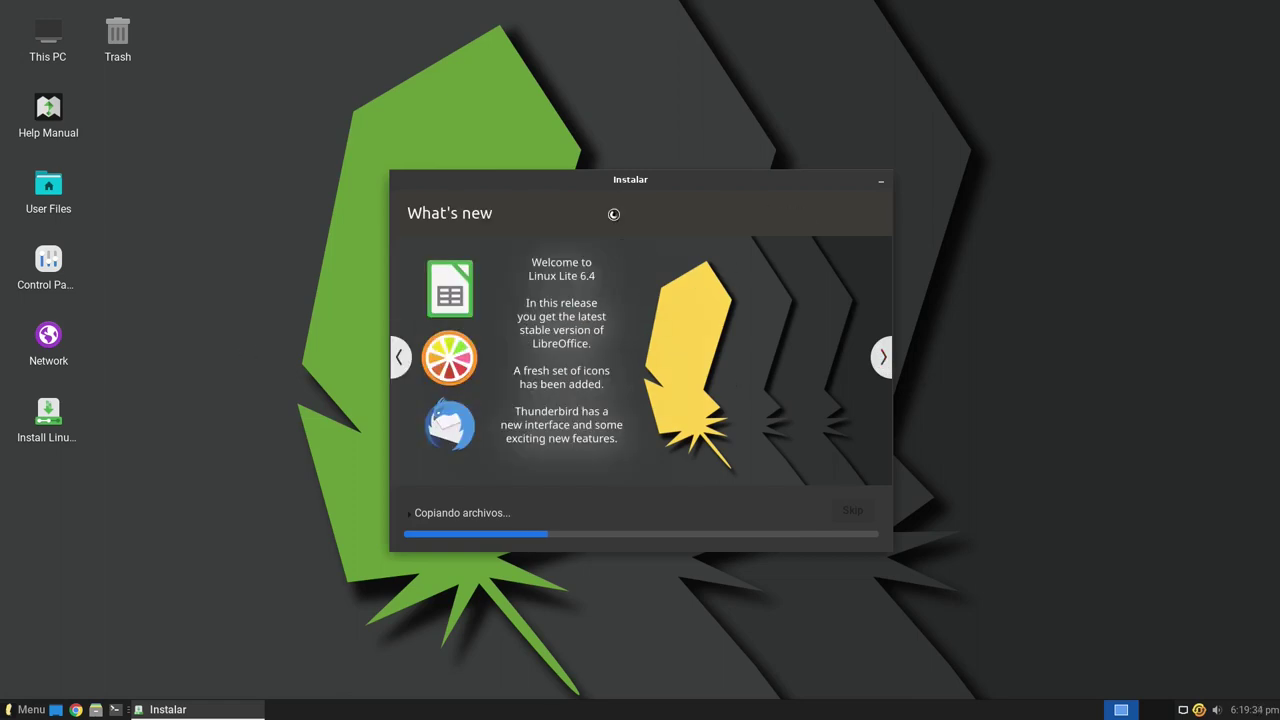
Step: Page forward and back through the installer slideshow, past the Support slide, while files copy
{"action": "left_click", "coordinate": [882, 357]}
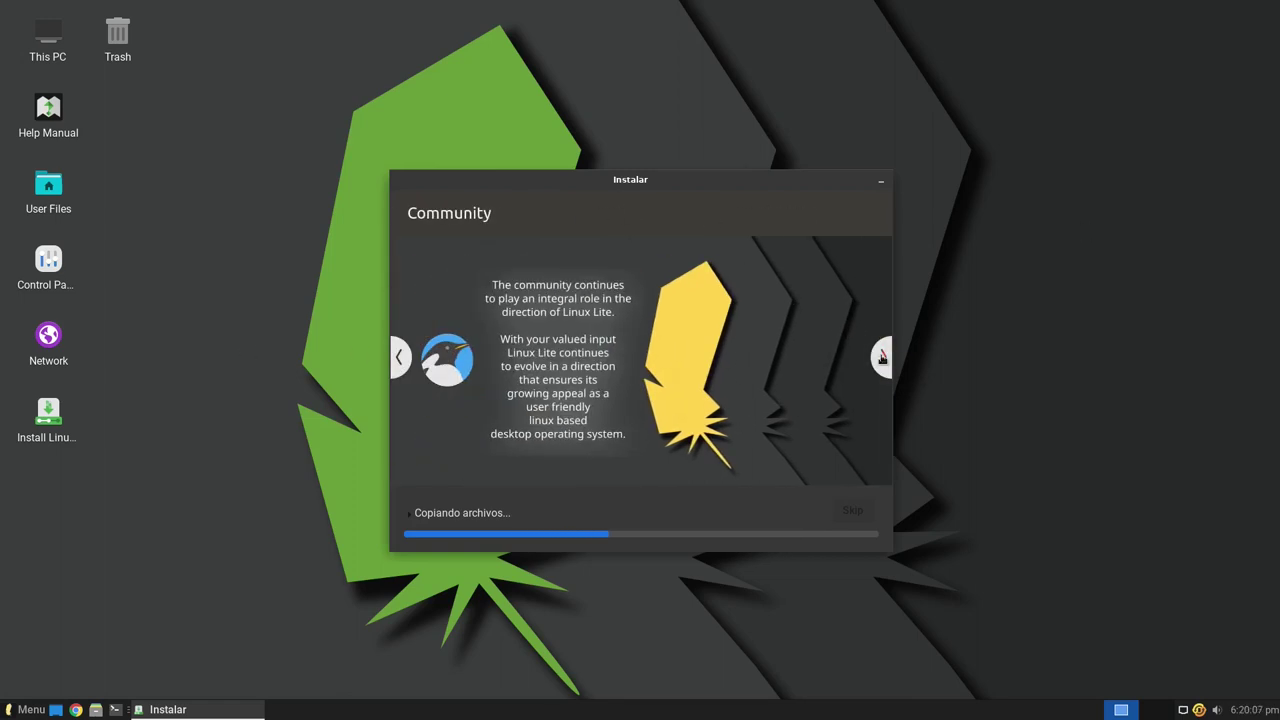
{"action": "left_click", "coordinate": [882, 357]}
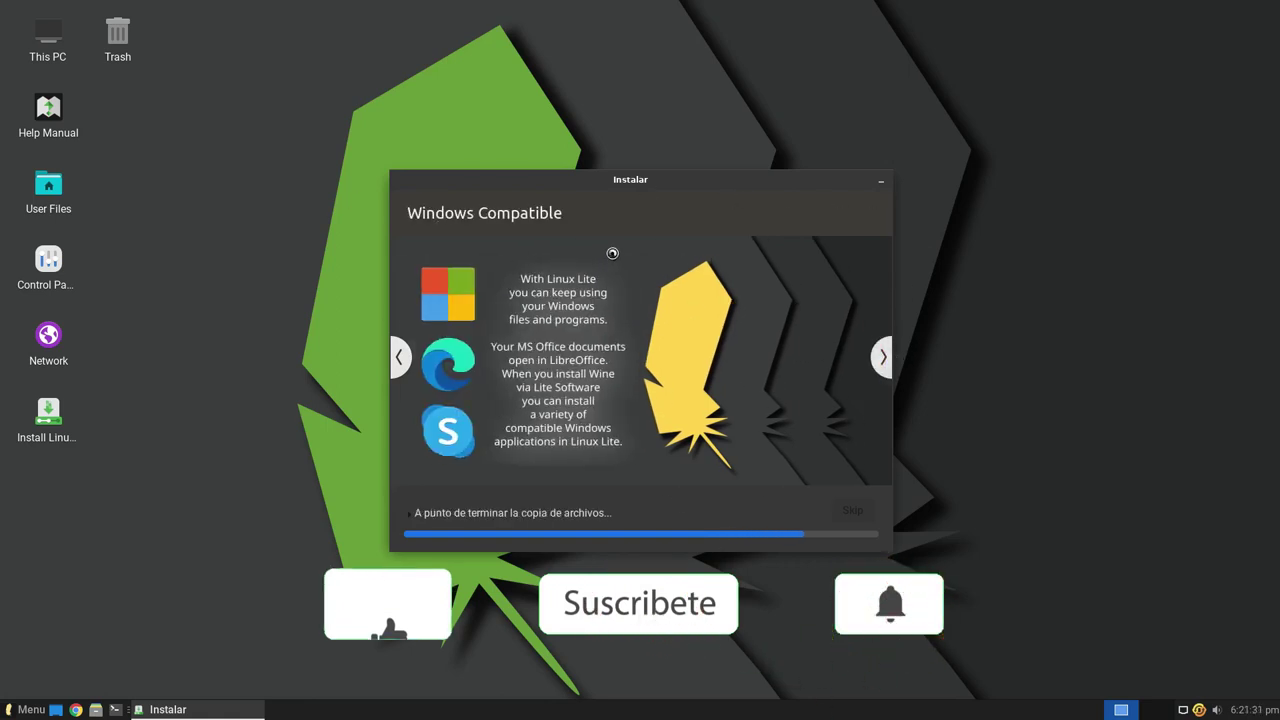
{"action": "left_click", "coordinate": [399, 357]}
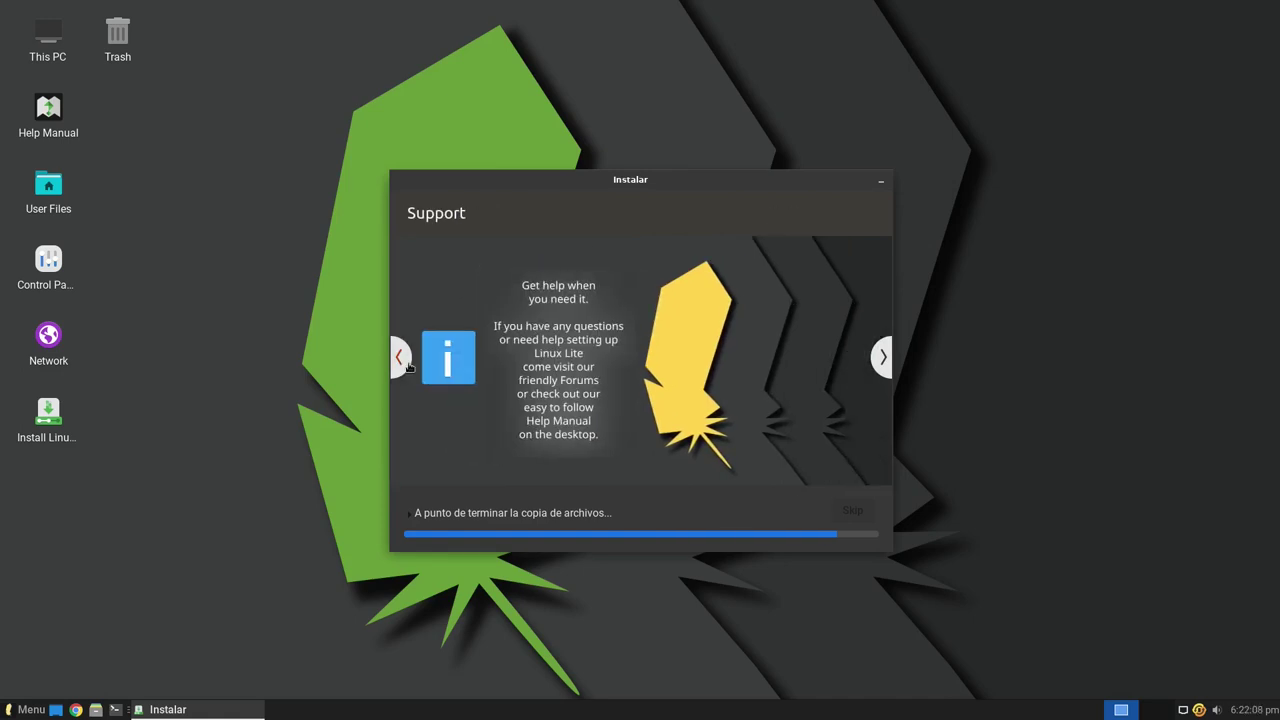
{"action": "left_click", "coordinate": [883, 368]}
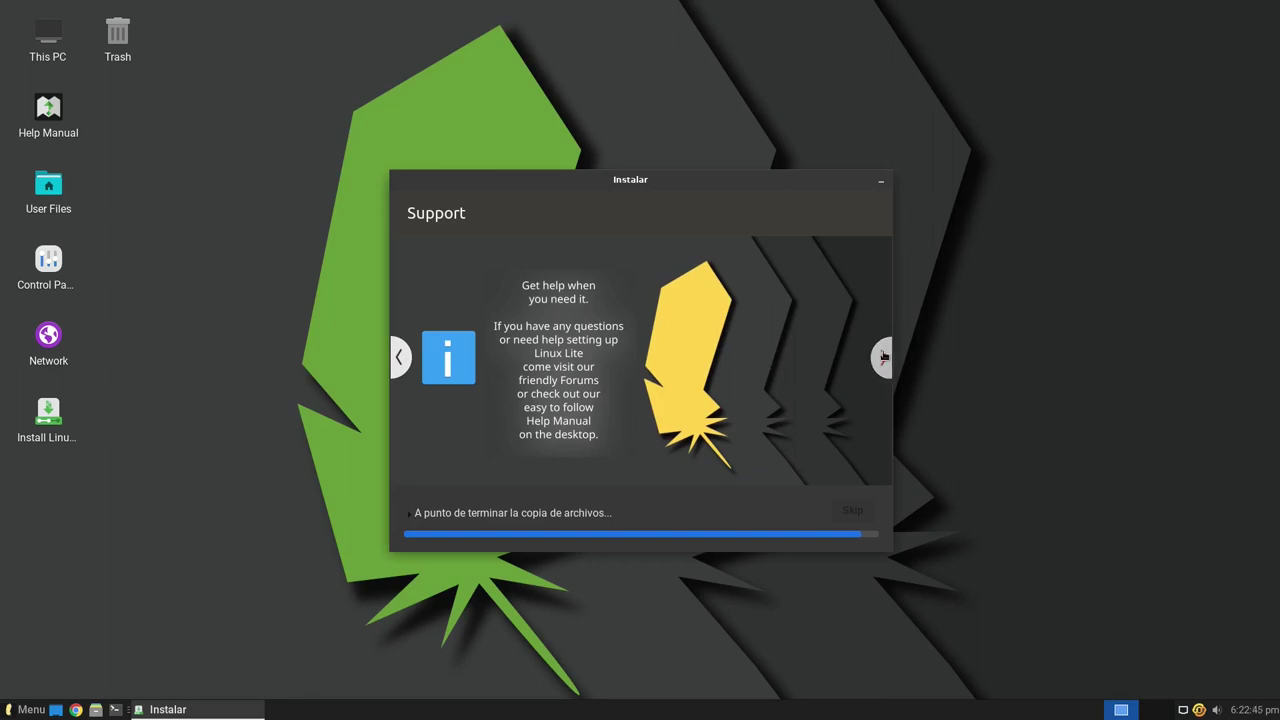
{"action": "left_click", "coordinate": [883, 357]}
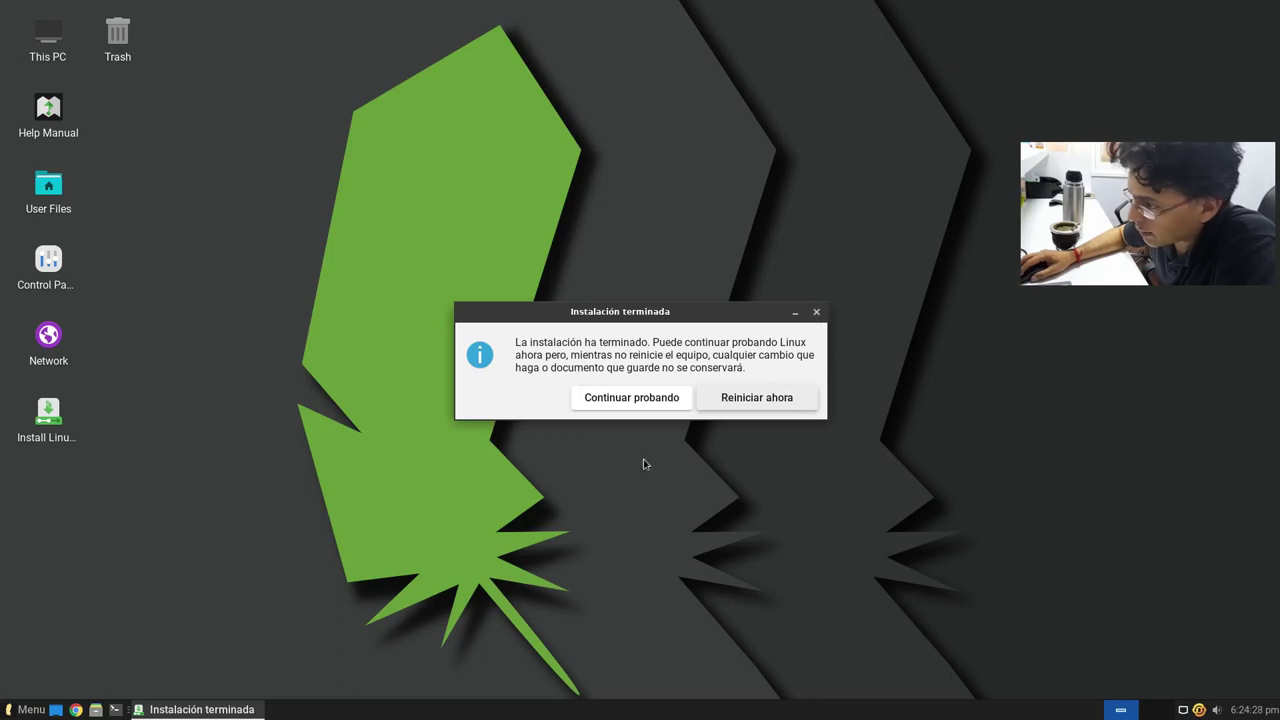
Step: Choose Continuar probando, then shut down the live system from the menu's log-out options
{"action": "left_click", "coordinate": [816, 312]}
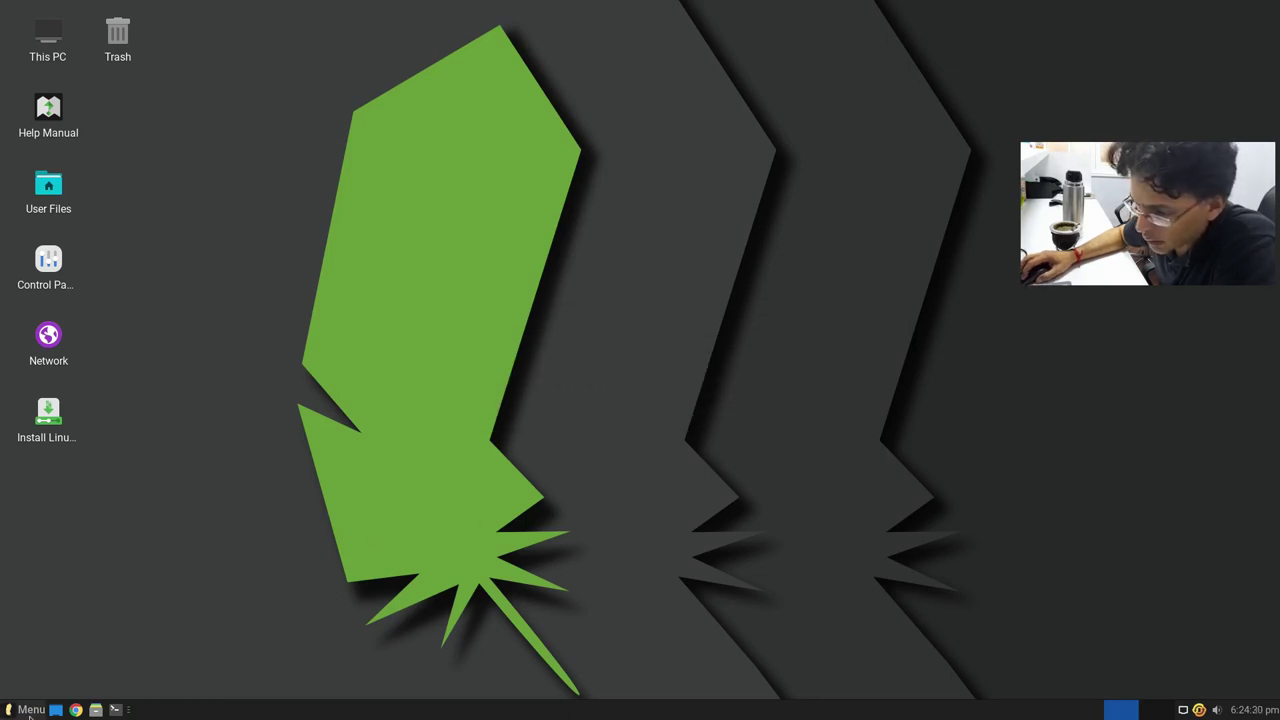
{"action": "key", "text": "super"}
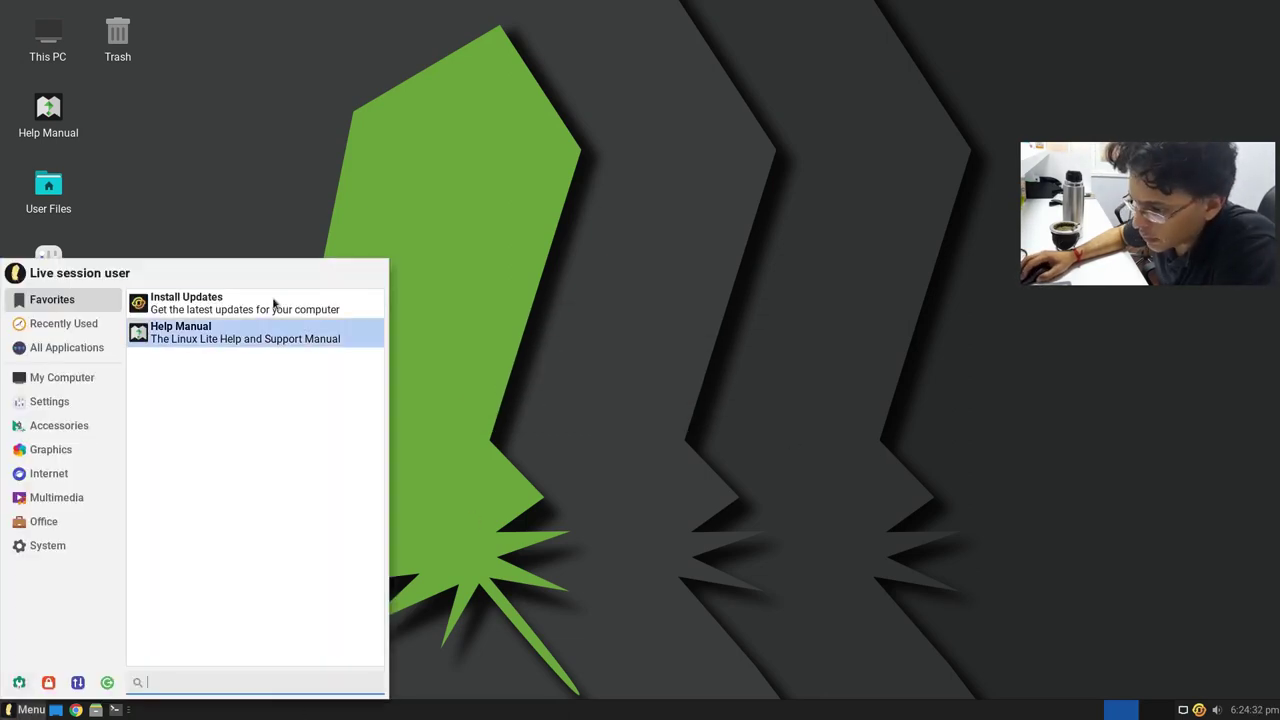
{"action": "left_click", "coordinate": [107, 682]}
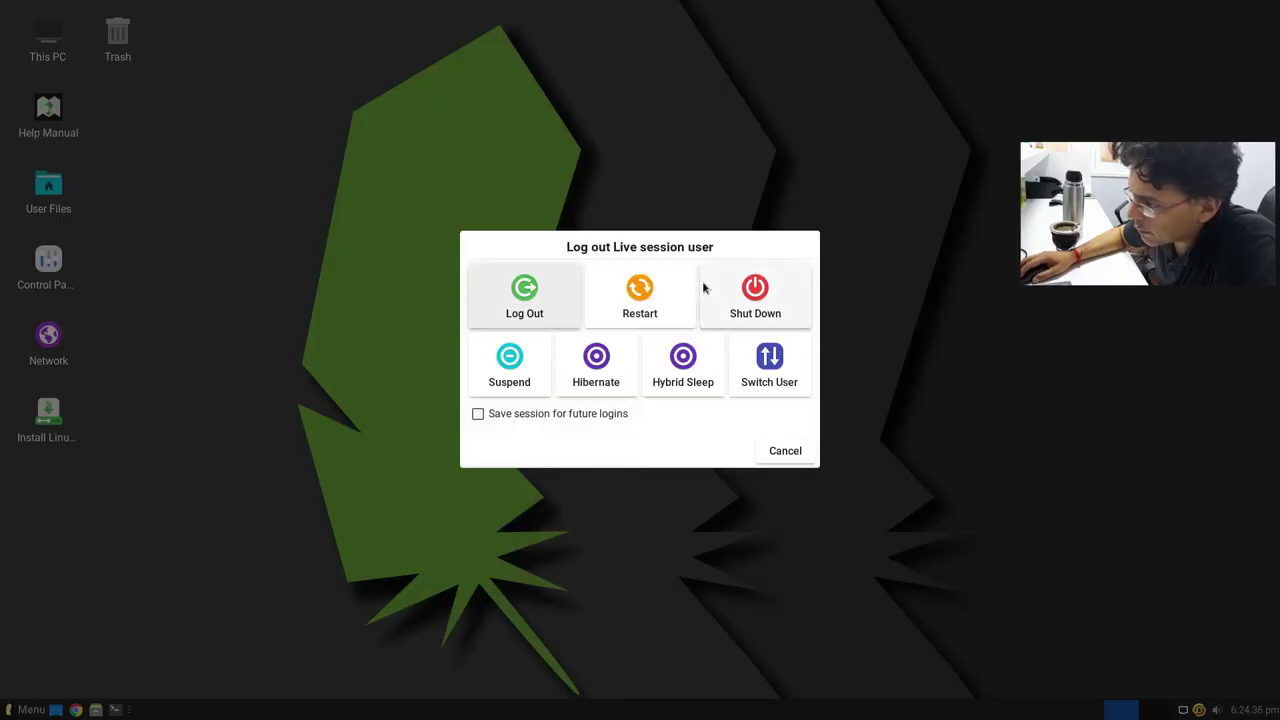
{"action": "left_click", "coordinate": [750, 296]}
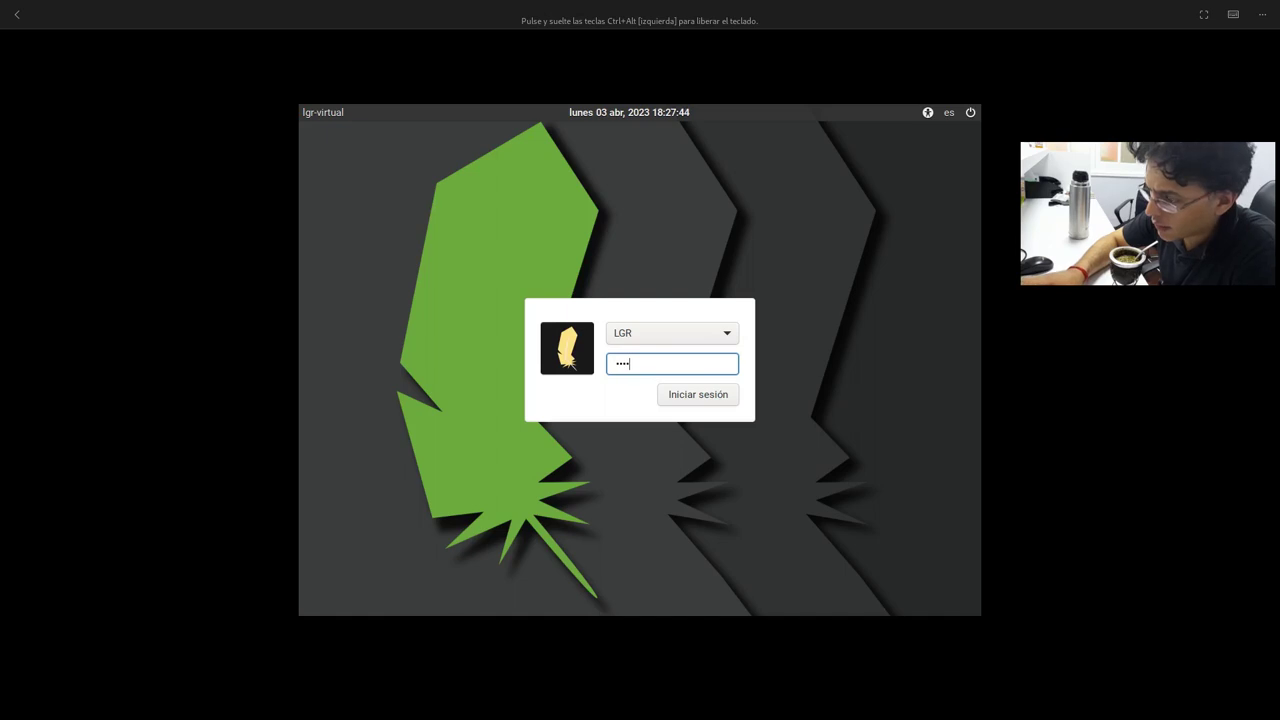
Step: Submit the account password at the Linux Lite login screen
{"action": "key", "text": "Return"}
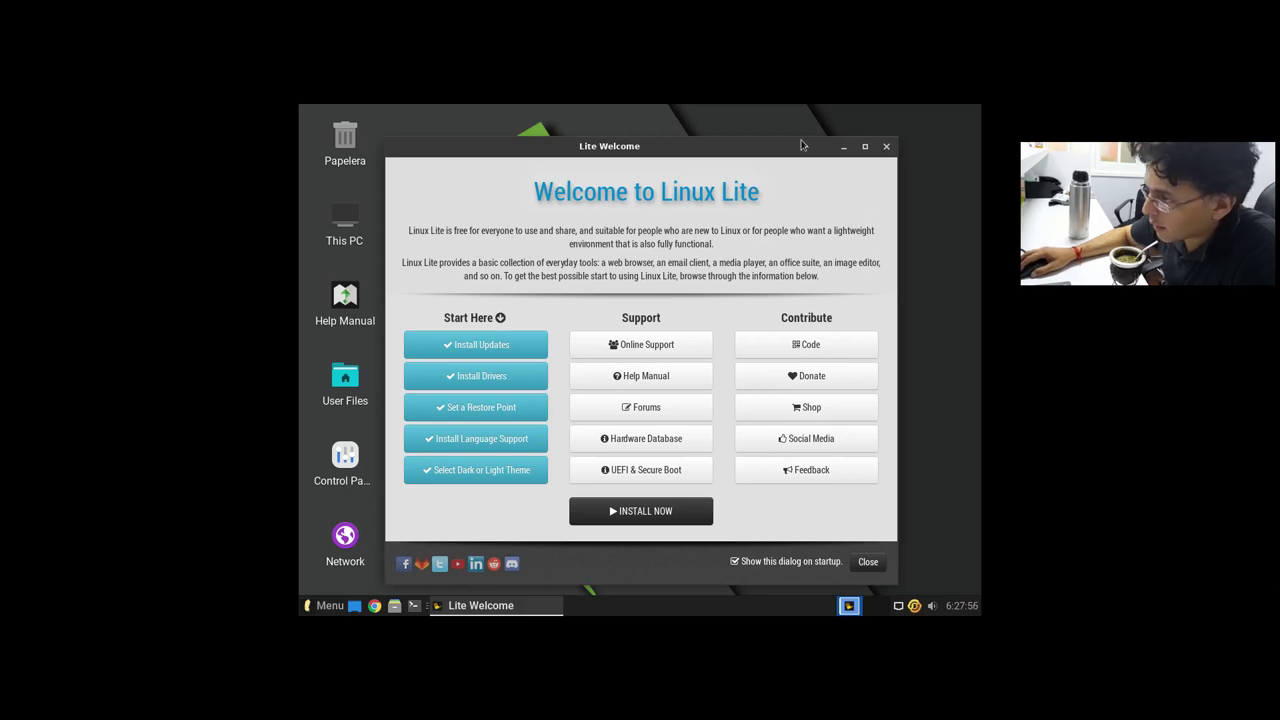
Step: Minimize Lite Welcome, accept Update Names for the home folders, and dismiss the desktop context menu
{"action": "left_click", "coordinate": [843, 146]}
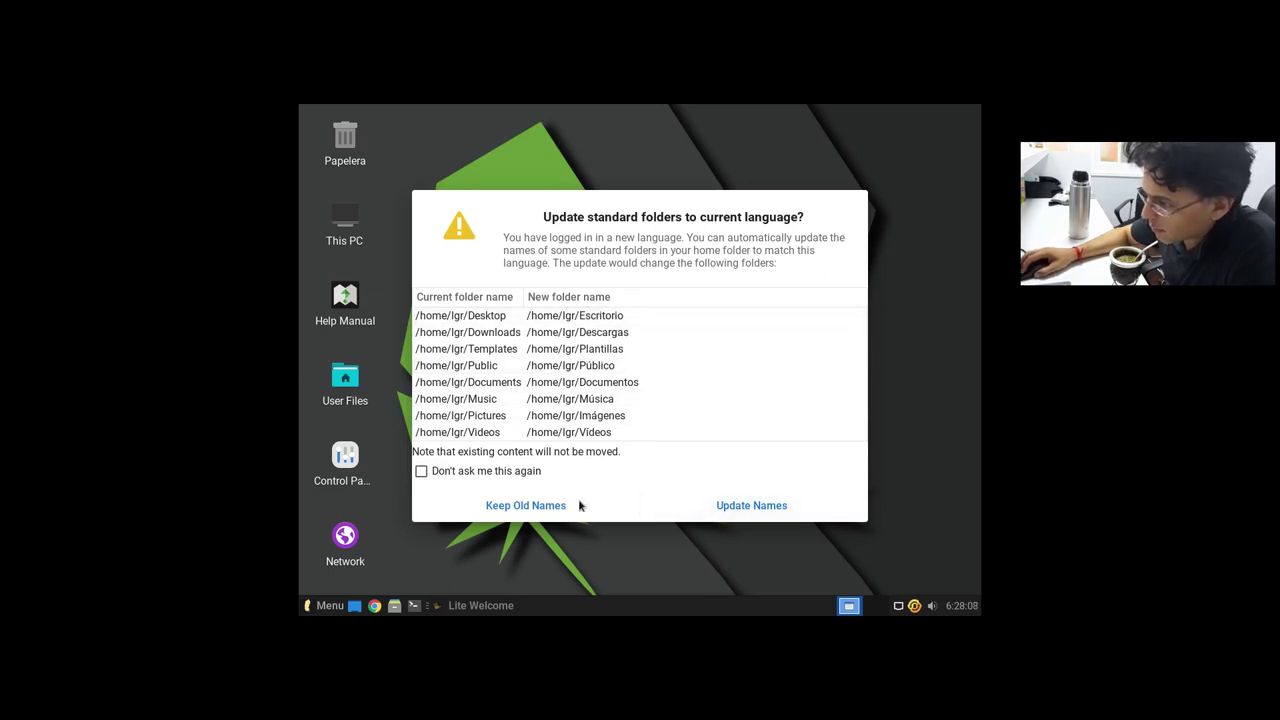
{"action": "left_click", "coordinate": [790, 510]}
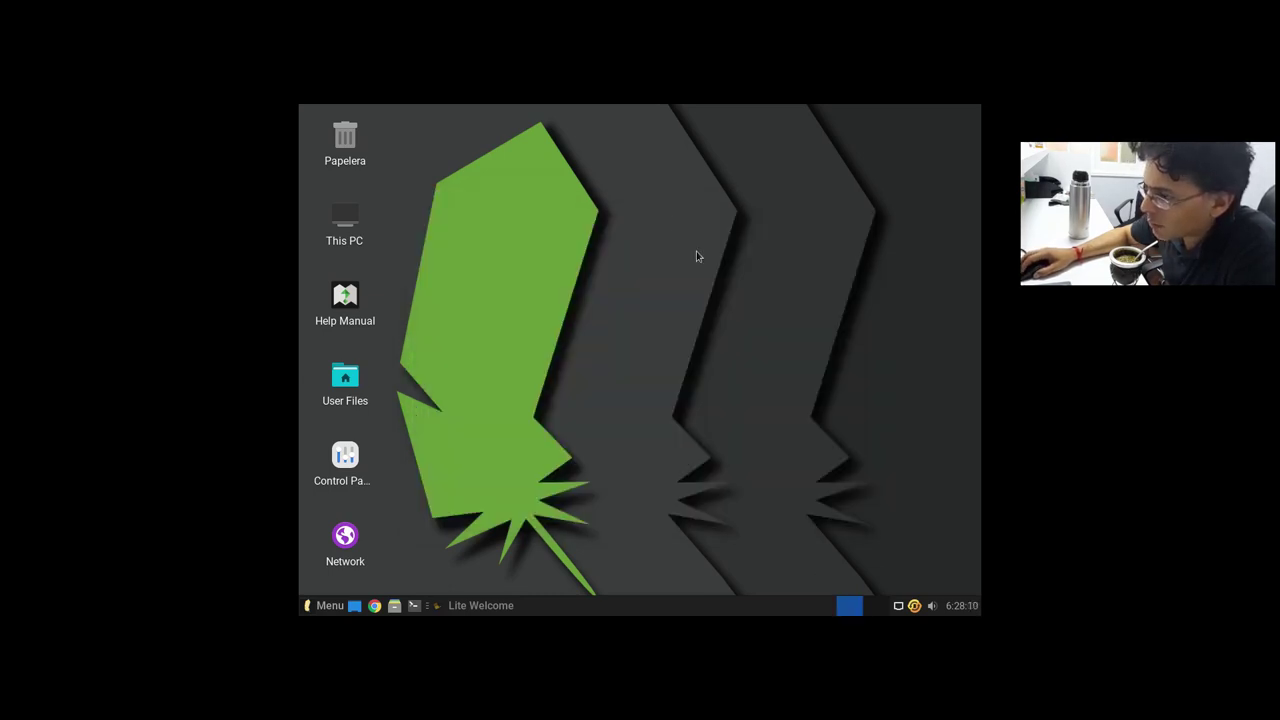
{"action": "right_click", "coordinate": [696, 251]}
{"action": "left_click", "coordinate": [613, 434]}
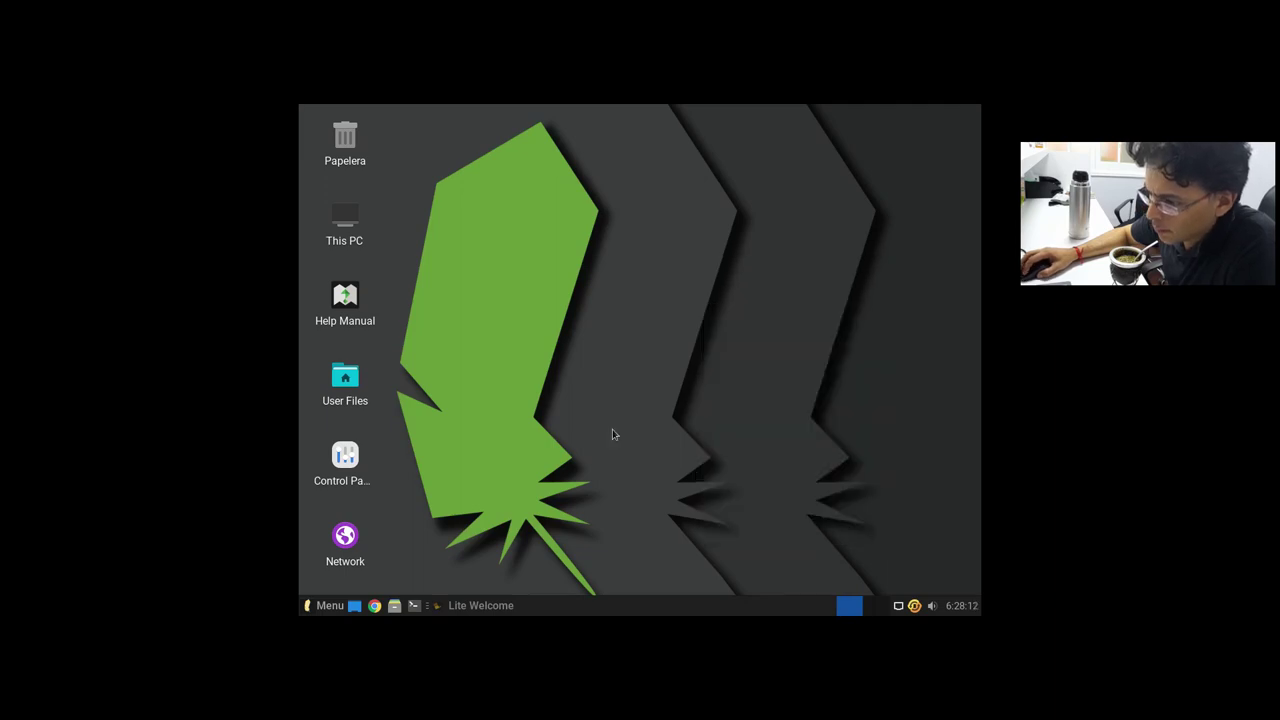
Step: Set the Linux Lite display (Configuración > Pantalla) to 1920x1080, keep the change, and close it
{"action": "left_click", "coordinate": [330, 605]}
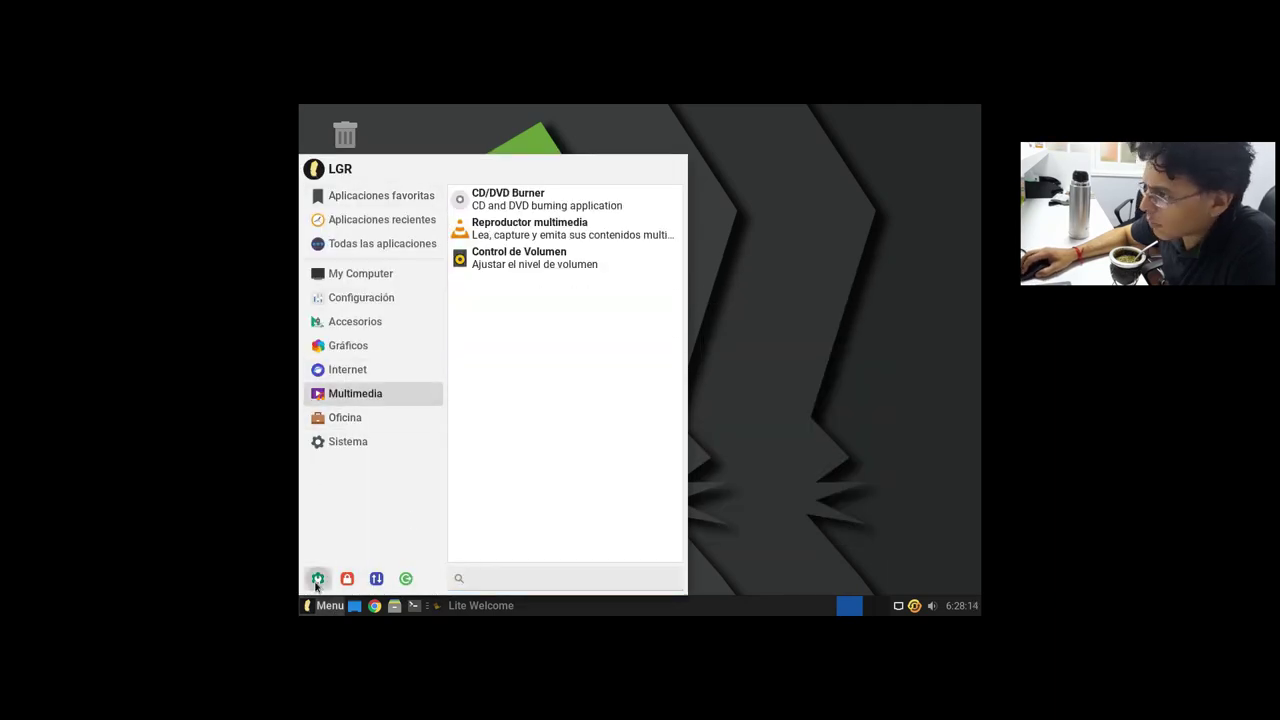
{"action": "left_click", "coordinate": [316, 580]}
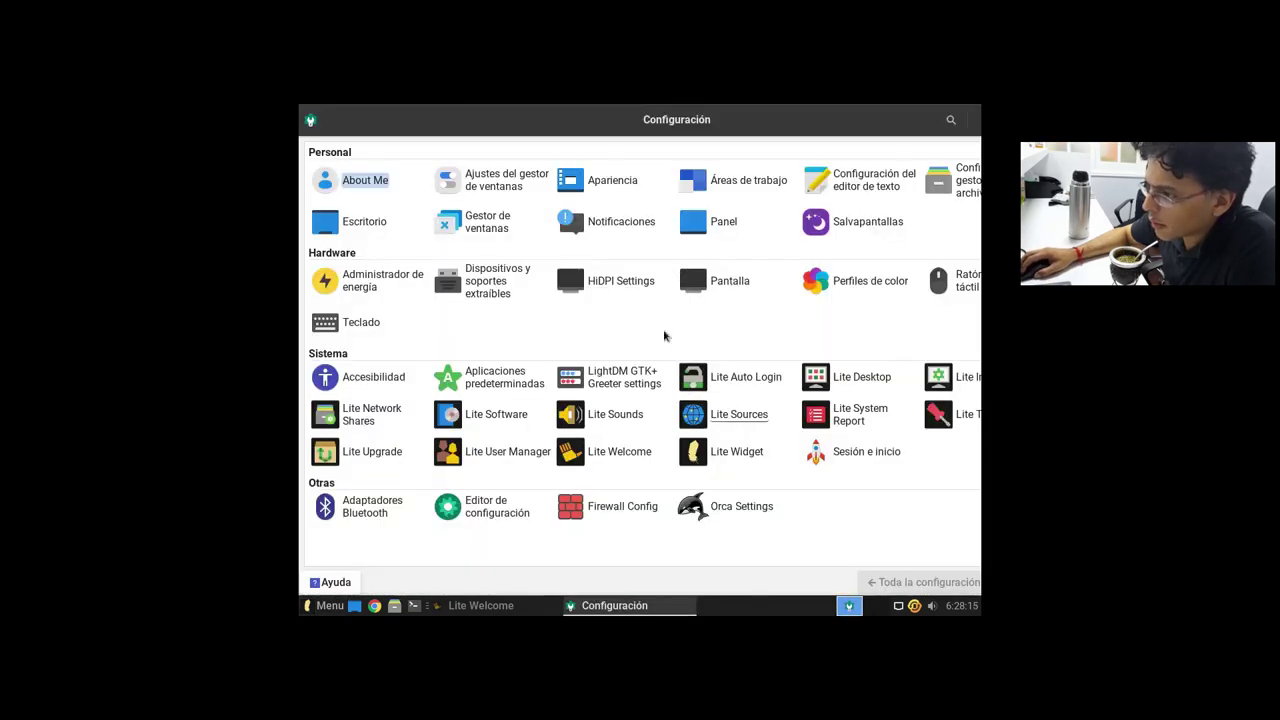
{"action": "left_click", "coordinate": [708, 287]}
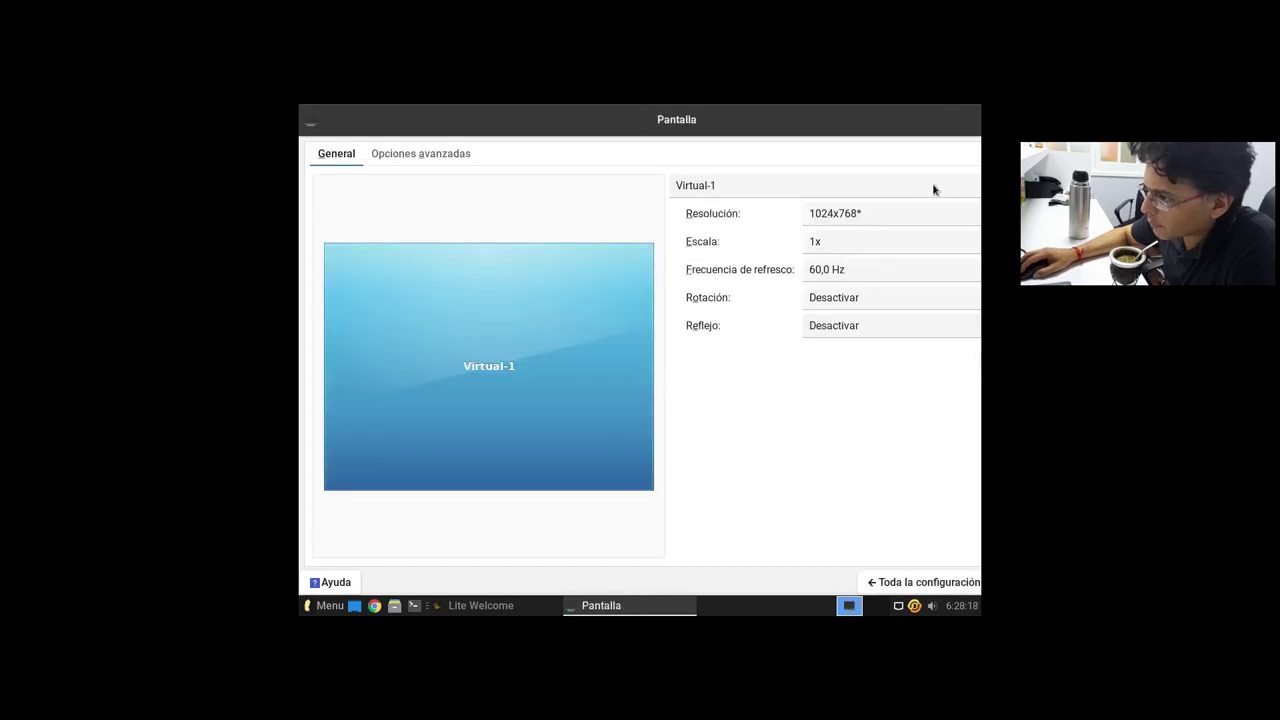
{"action": "left_click", "coordinate": [915, 214]}
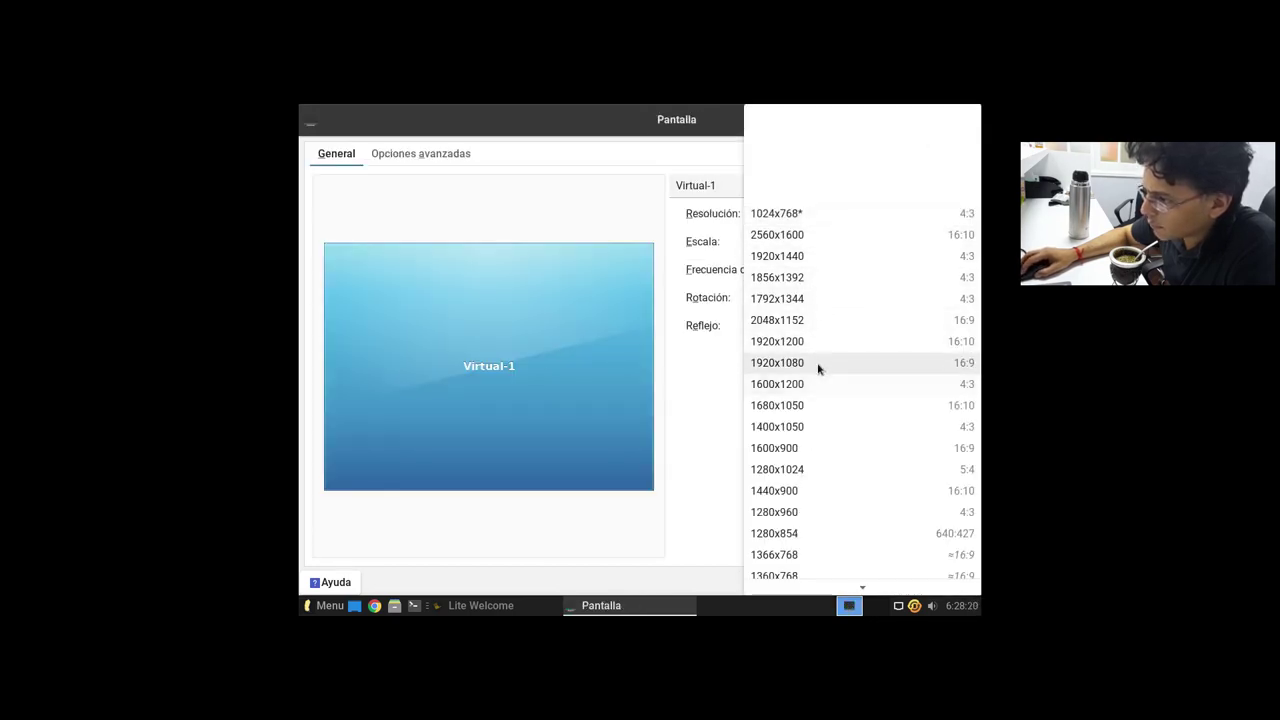
{"action": "left_click", "coordinate": [818, 365]}
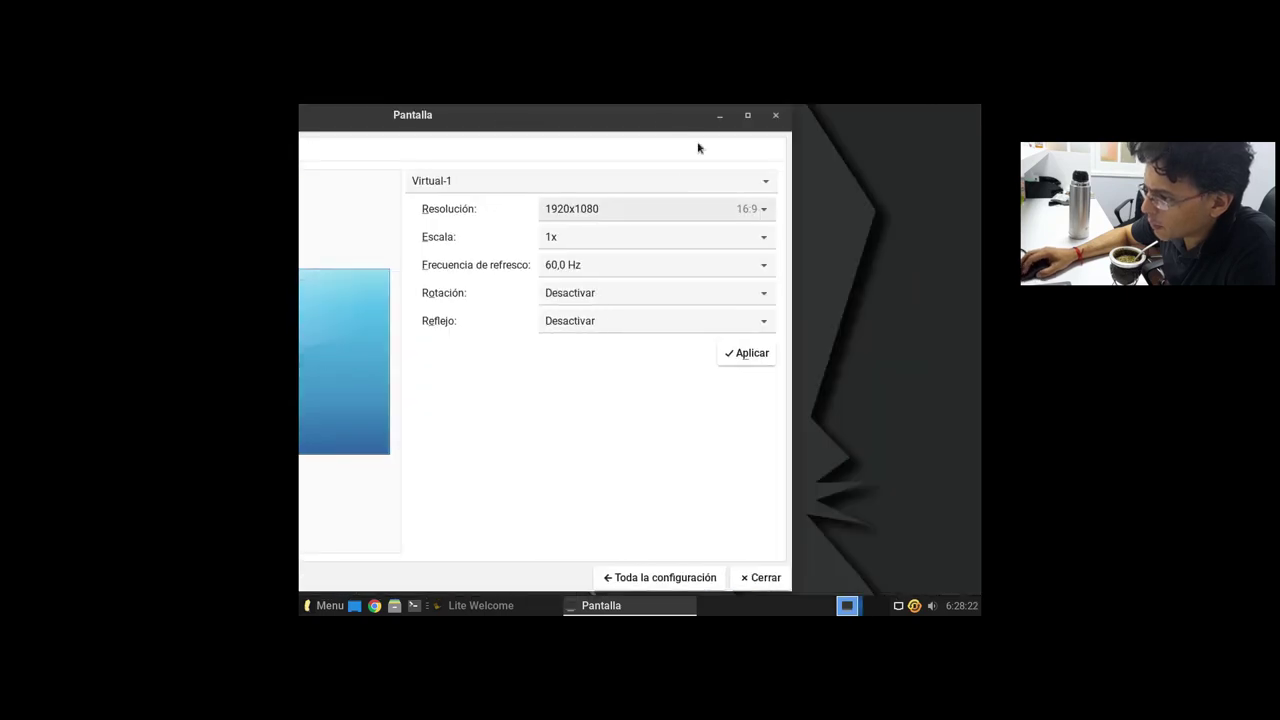
{"action": "left_click", "coordinate": [757, 350]}
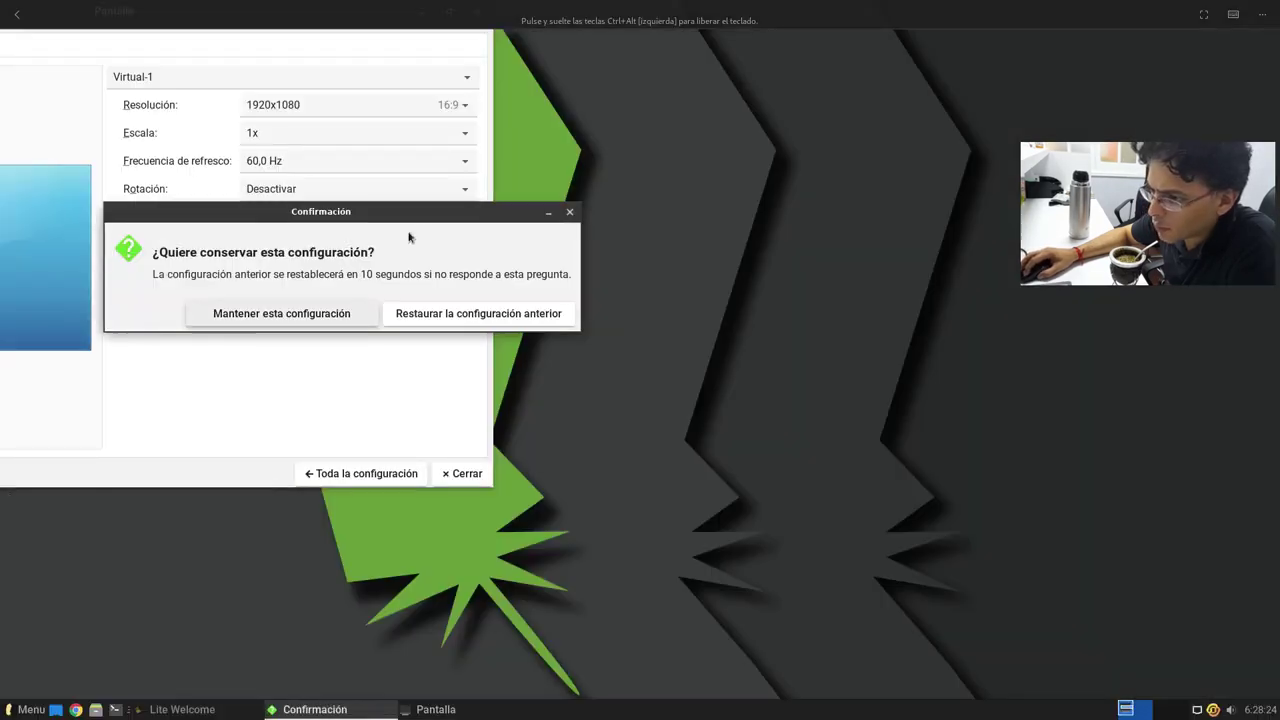
{"action": "left_click", "coordinate": [303, 316]}
{"action": "left_click", "coordinate": [448, 474]}
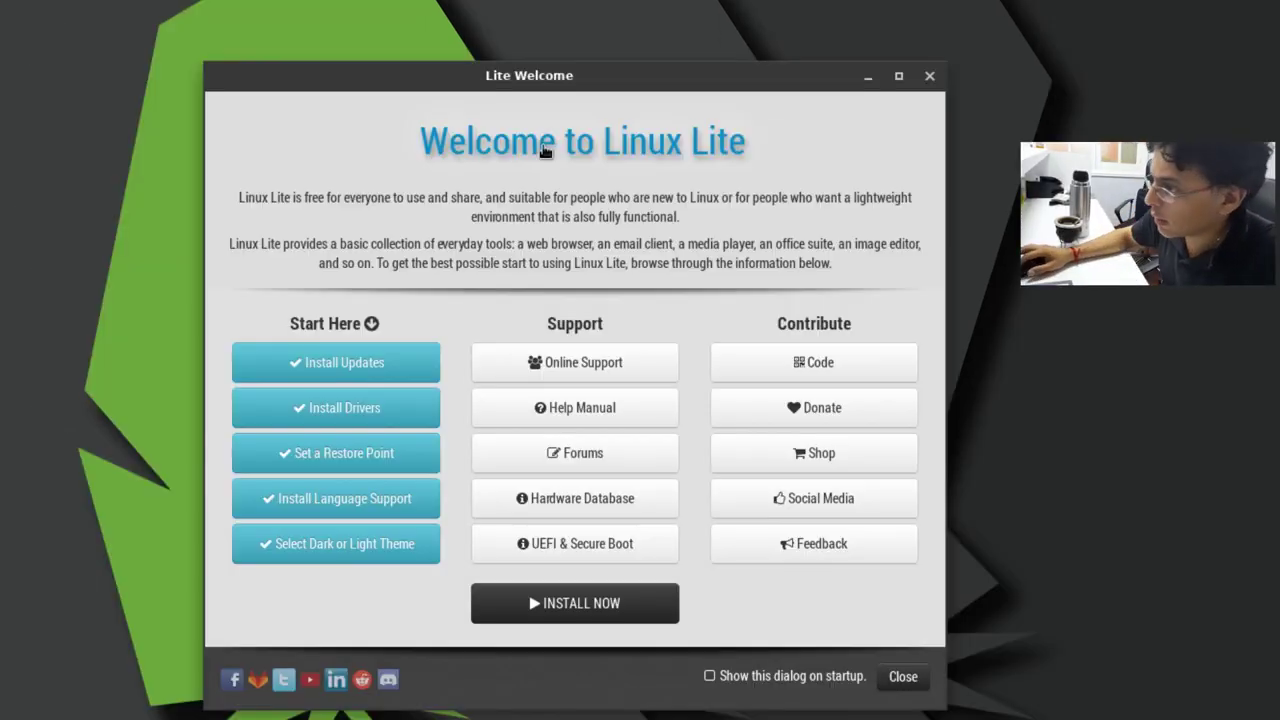
Step: Open Lite Welcome's language support and install the missing Spanish packs, authenticating with the admin password
{"action": "left_click_drag", "start_coordinate": [667, 82], "coordinate": [742, 34]}
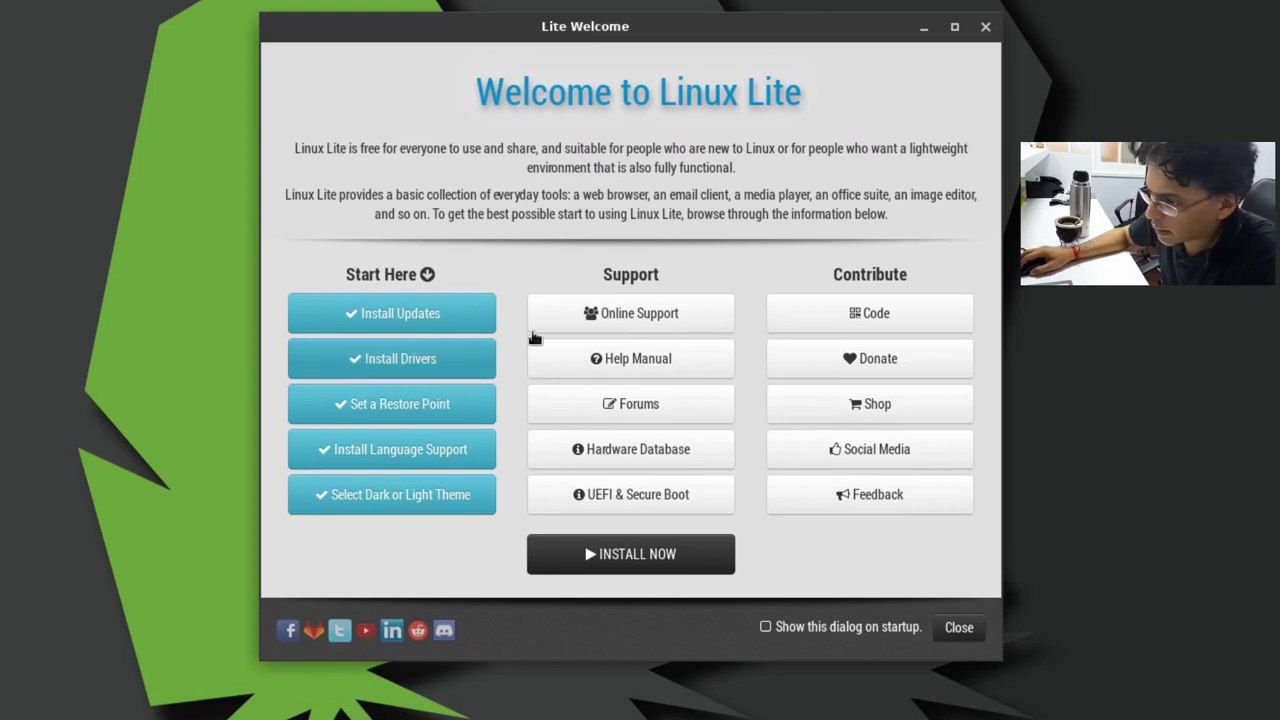
{"action": "left_click", "coordinate": [488, 450]}
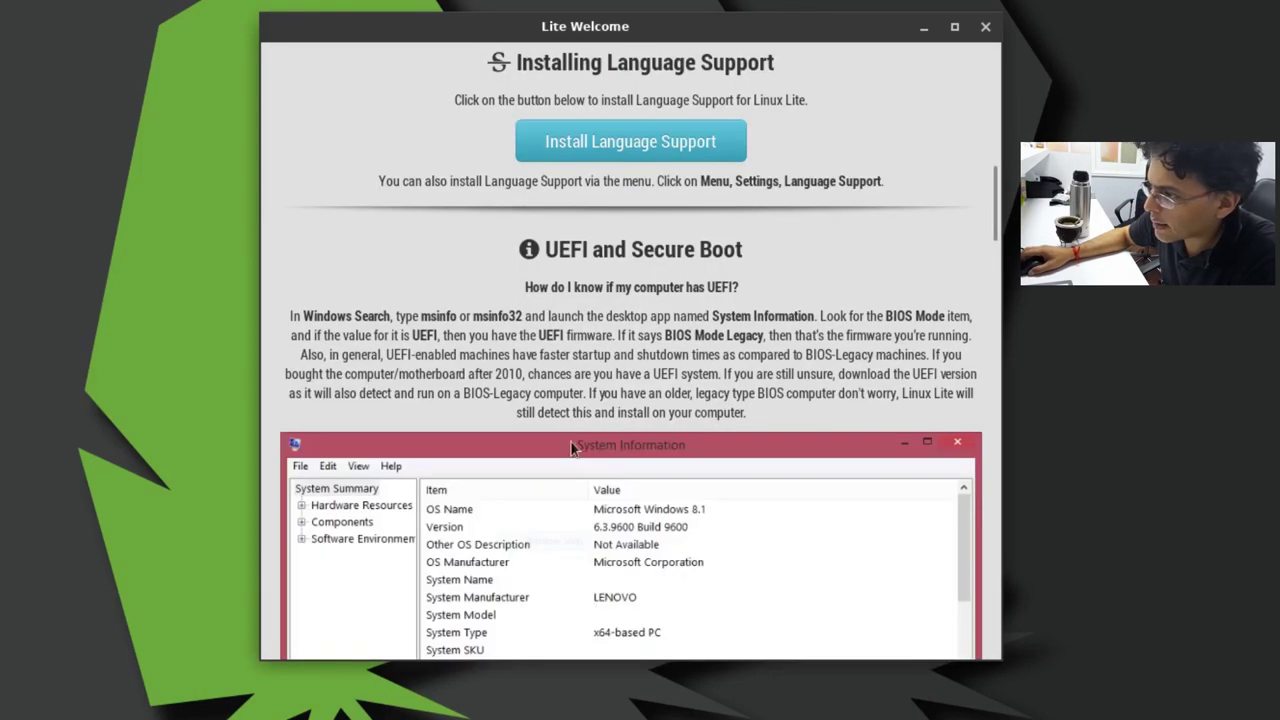
{"action": "left_click", "coordinate": [657, 143]}
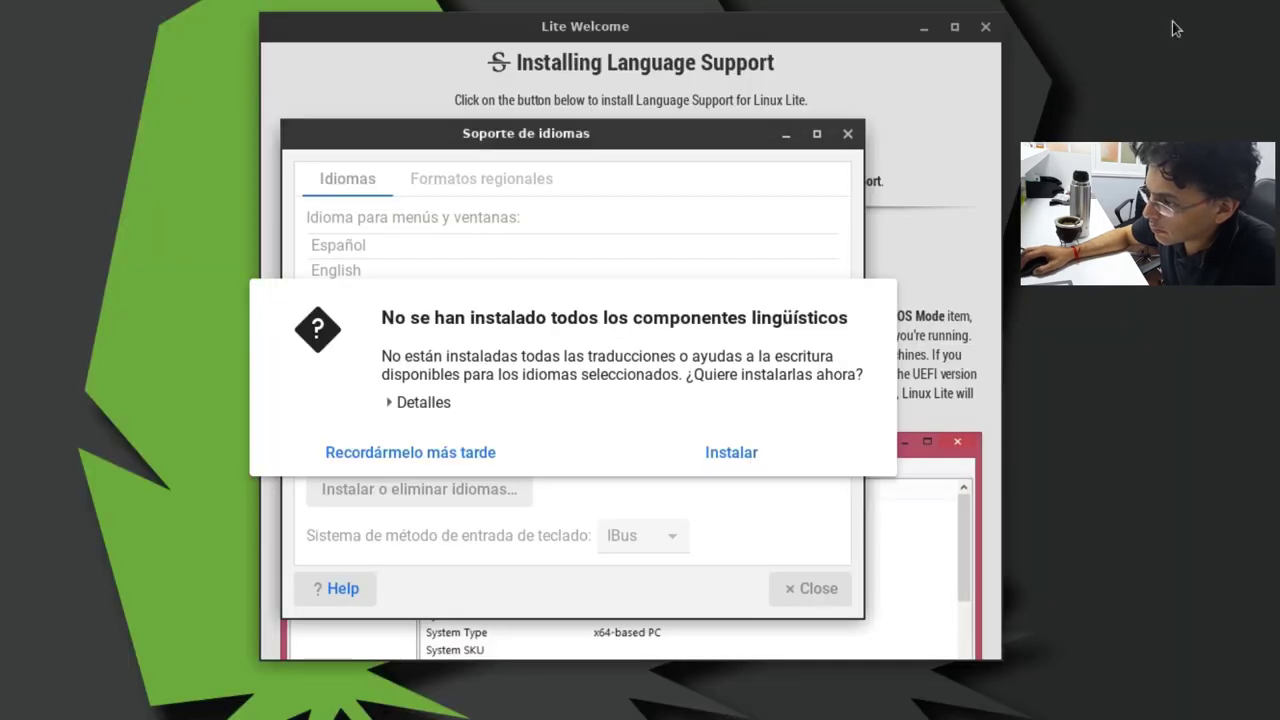
{"action": "left_click", "coordinate": [725, 455]}
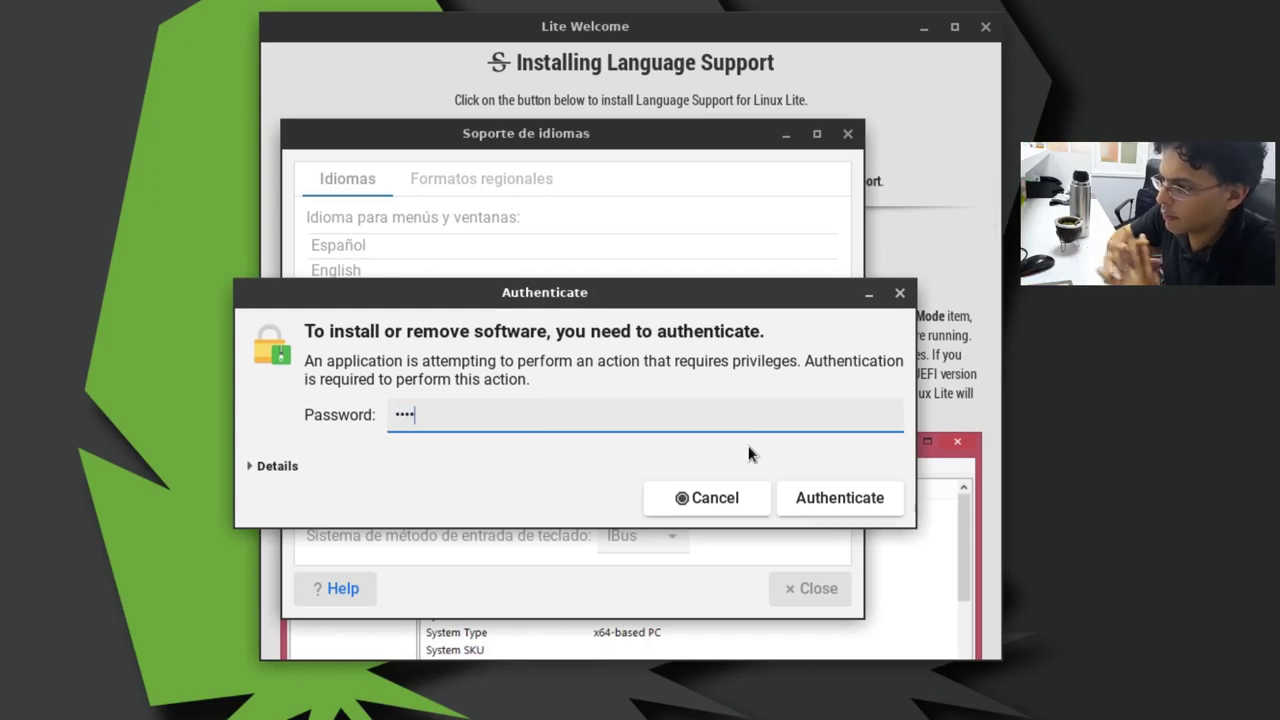
{"action": "key", "text": "Return"}
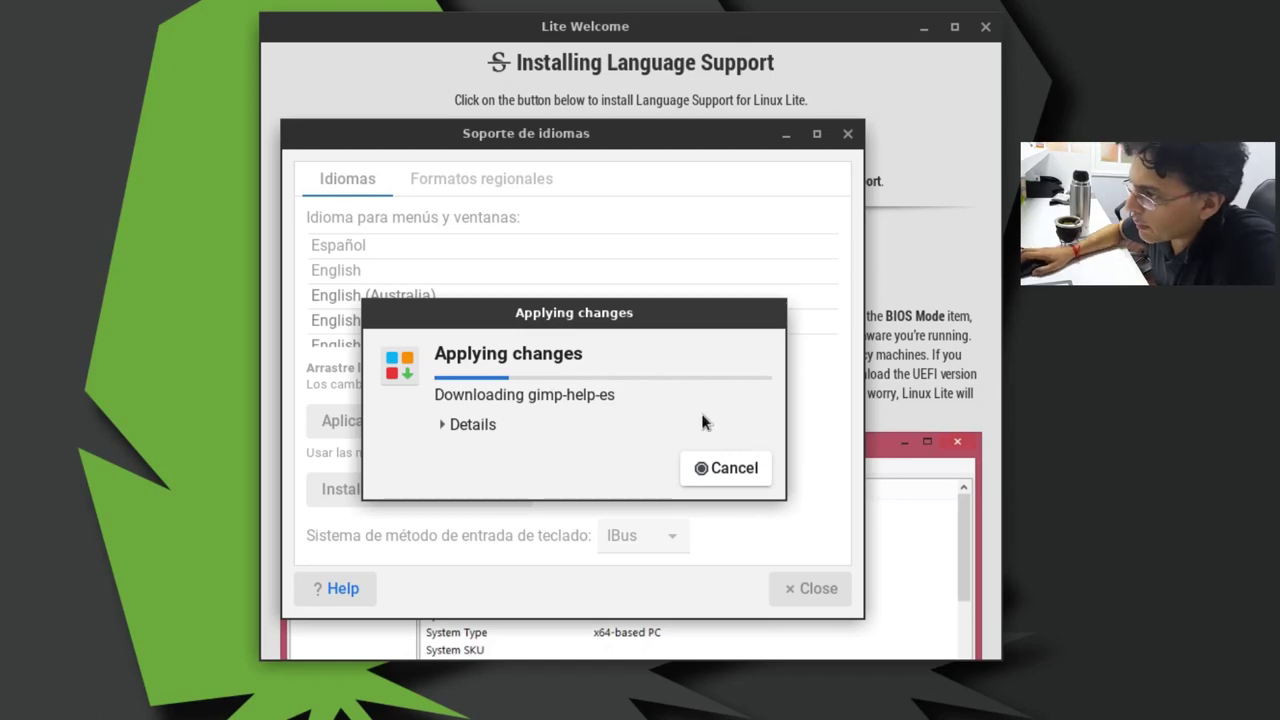
{"action": "left_click", "coordinate": [617, 38]}
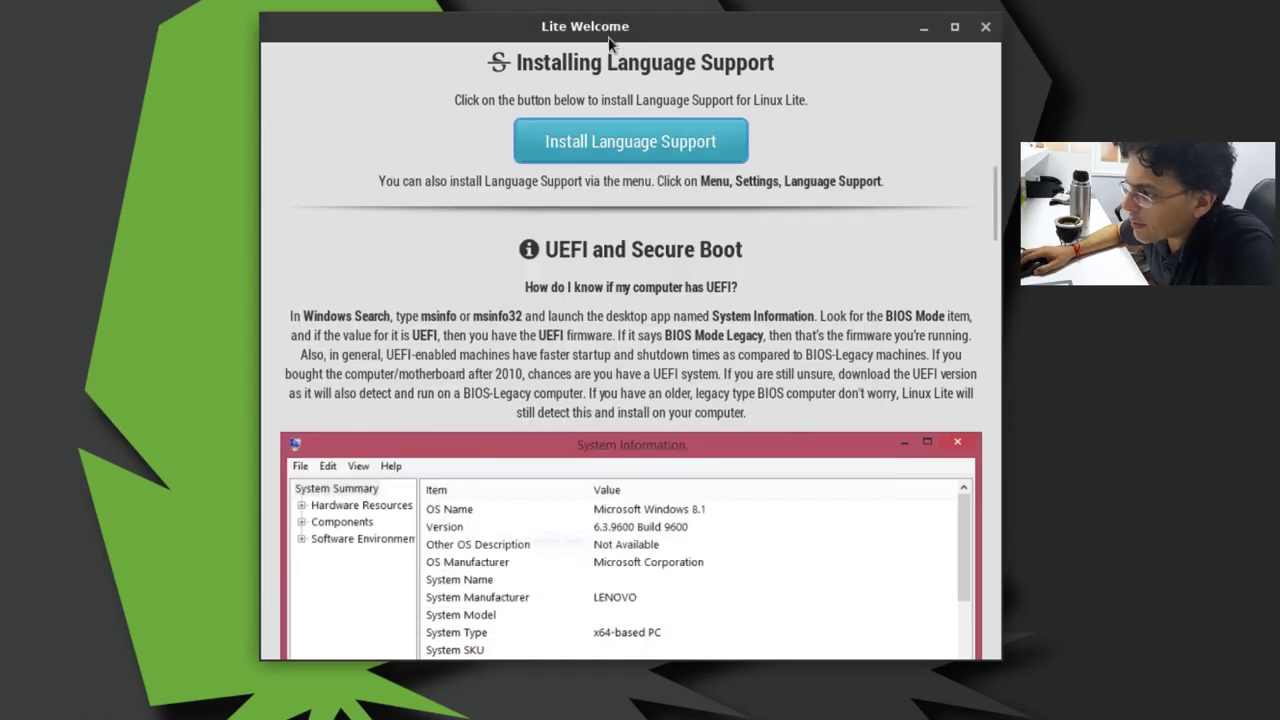
{"action": "scroll", "coordinate": [609, 297], "scroll_direction": "up", "scroll_amount": 15}
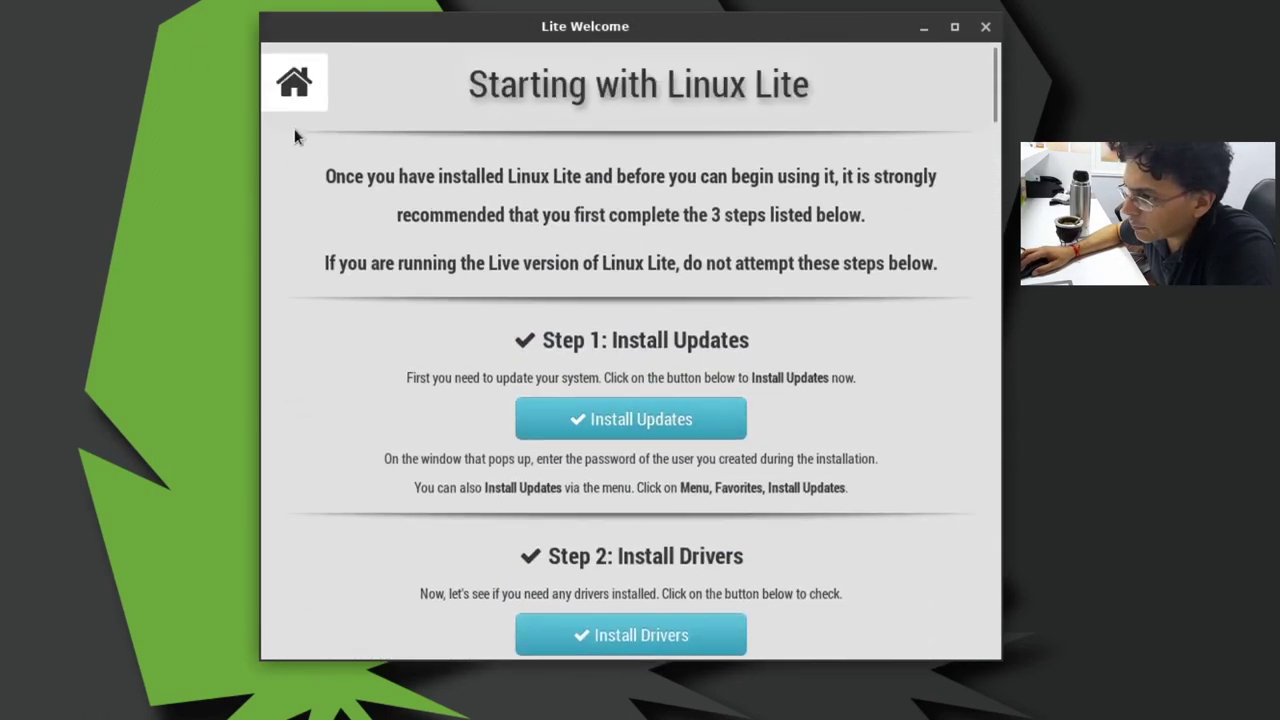
{"action": "left_click", "coordinate": [295, 104]}
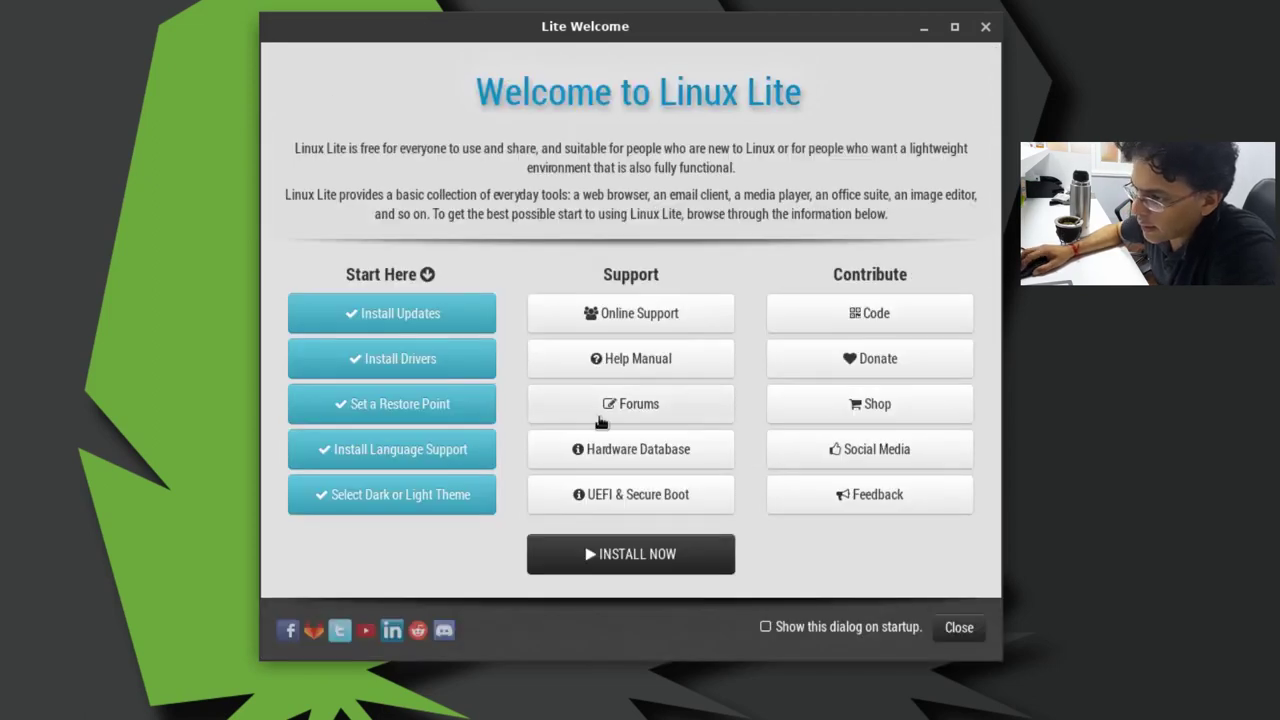
{"action": "left_click", "coordinate": [420, 317]}
{"action": "scroll", "coordinate": [821, 408], "scroll_direction": "down", "scroll_amount": 1}
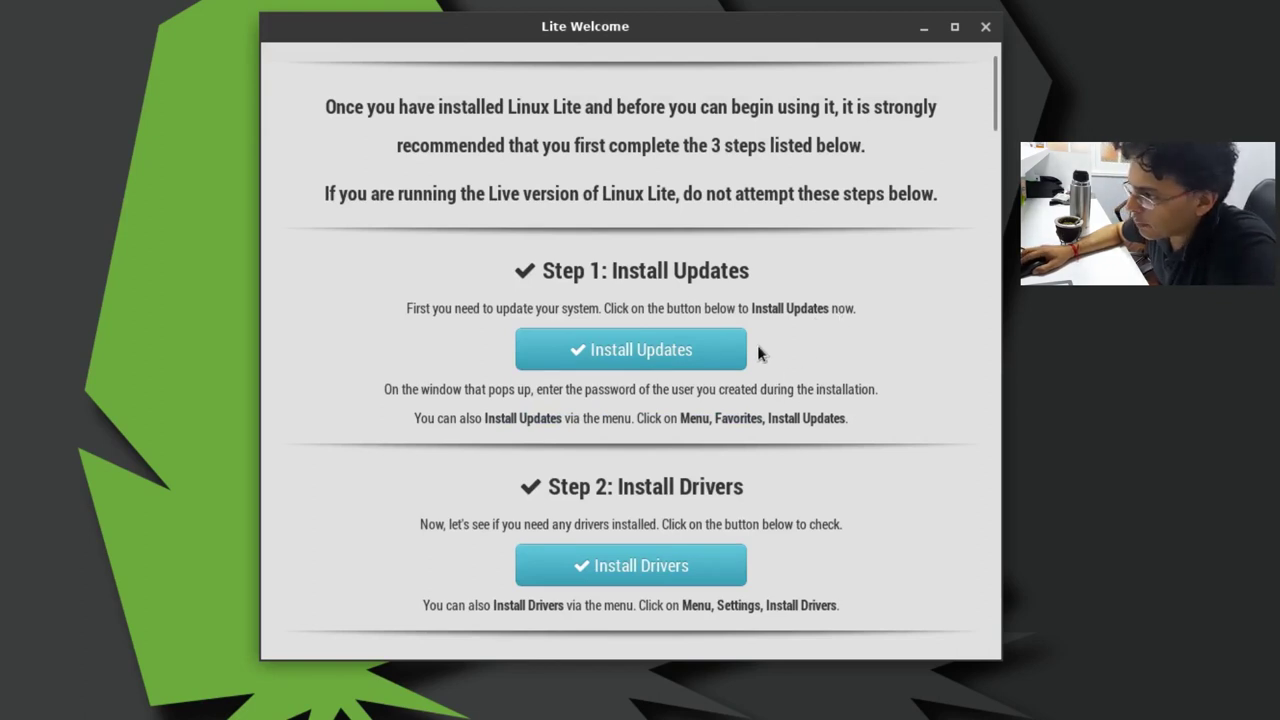
{"action": "scroll", "coordinate": [886, 276], "scroll_direction": "up", "scroll_amount": 1}
{"action": "left_click_drag", "start_coordinate": [995, 105], "coordinate": [993, 183]}
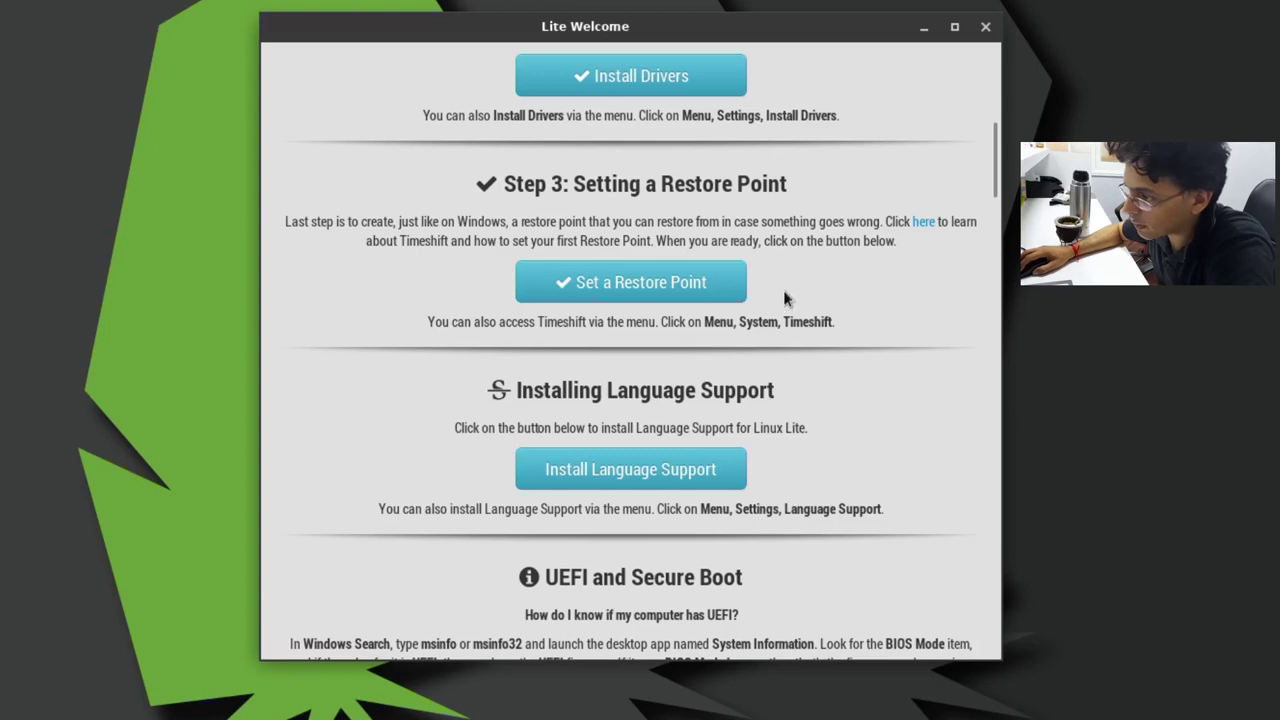
{"action": "left_click_drag", "start_coordinate": [832, 322], "coordinate": [784, 322]}
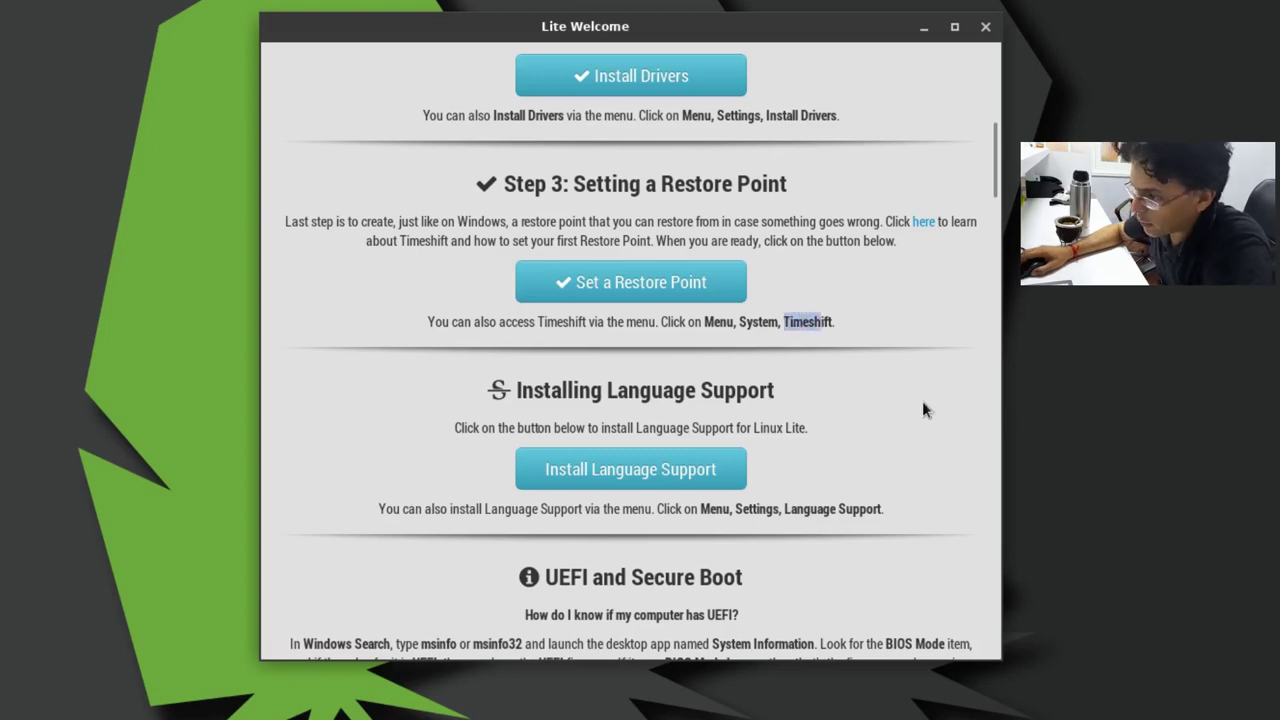
{"action": "scroll", "coordinate": [868, 500], "scroll_direction": "down", "scroll_amount": 2}
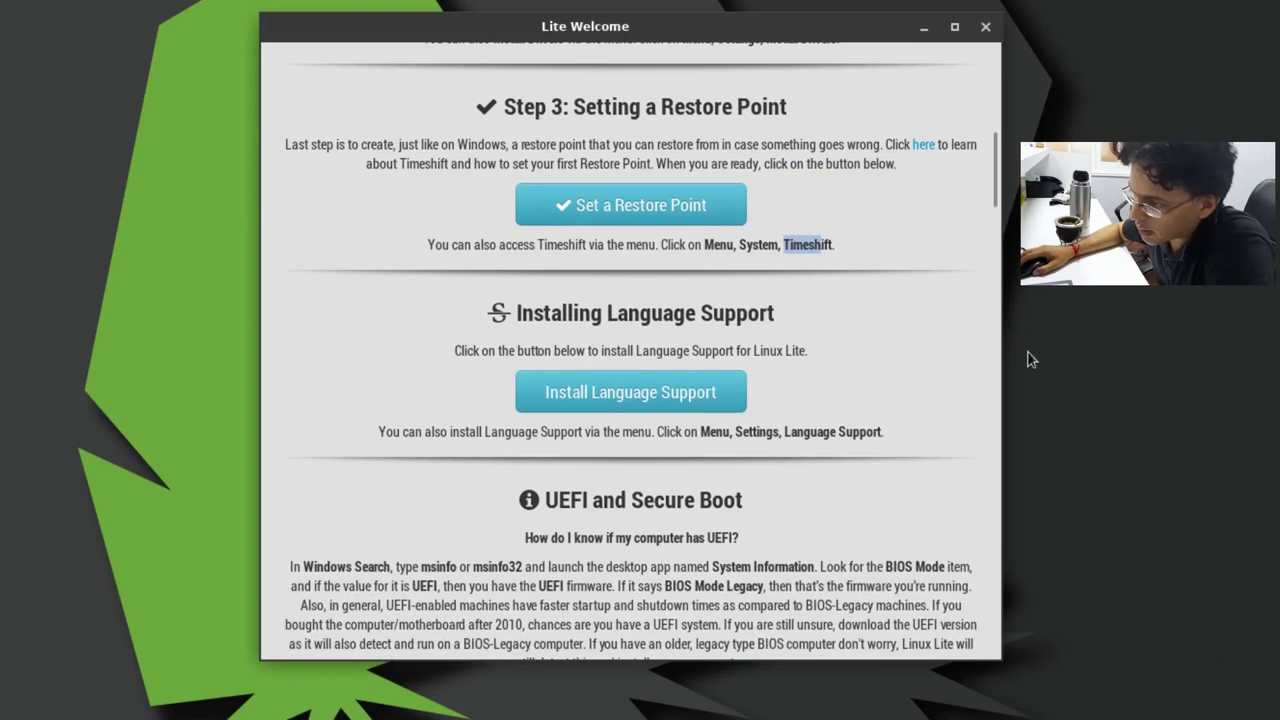
{"action": "scroll", "coordinate": [903, 429], "scroll_direction": "down", "scroll_amount": 1}
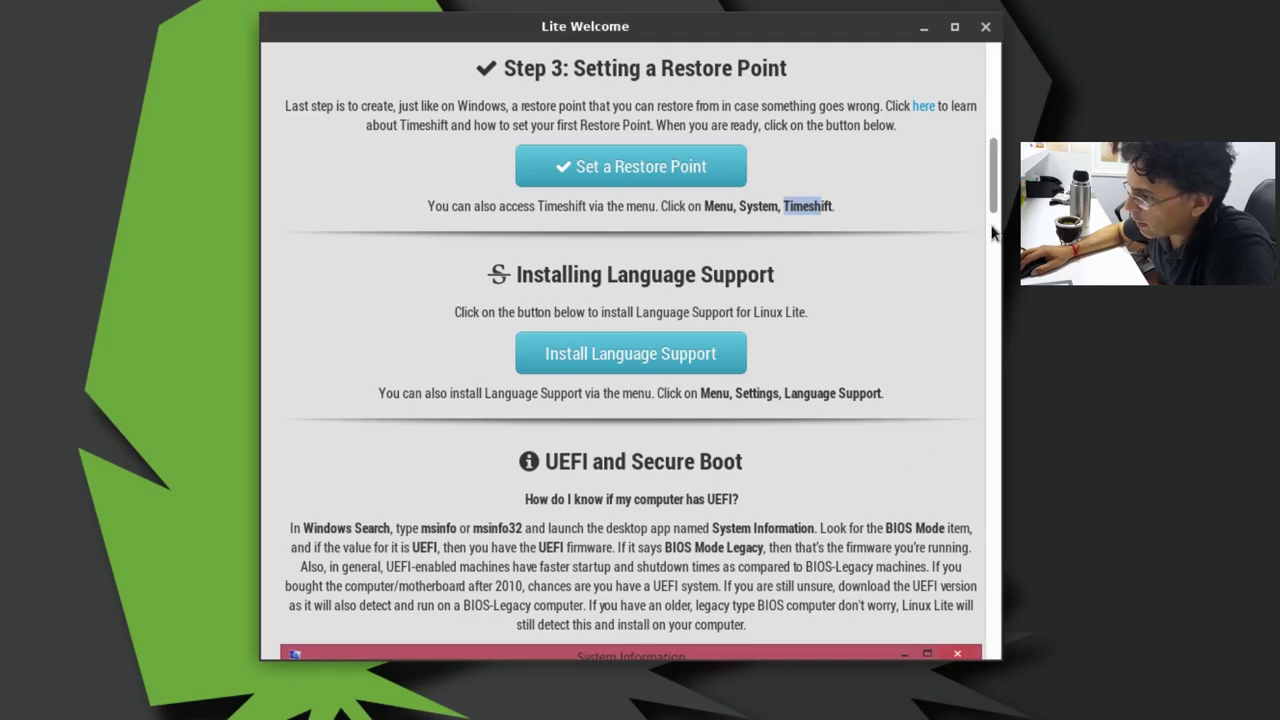
{"action": "left_click_drag", "start_coordinate": [996, 197], "coordinate": [1003, 384]}
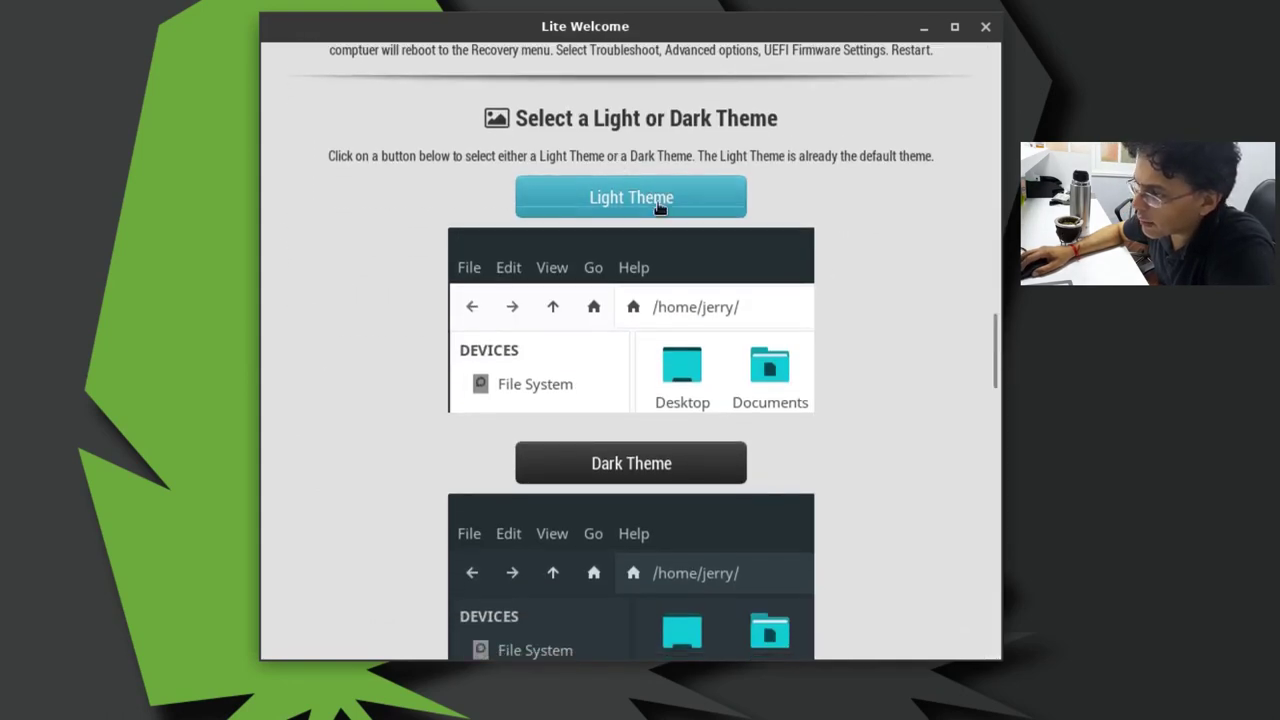
Step: Switch Linux Lite to the Dark Theme and dismiss the confirmation
{"action": "left_click", "coordinate": [651, 463]}
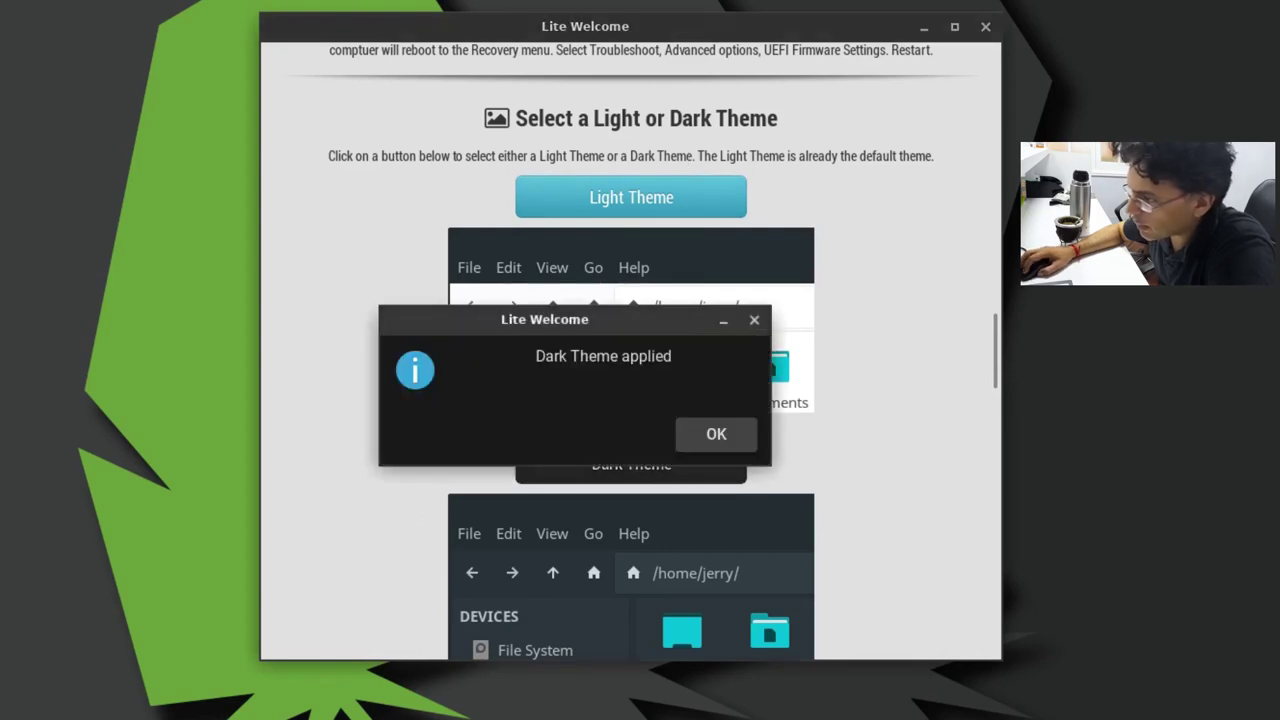
{"action": "left_click", "coordinate": [716, 434]}
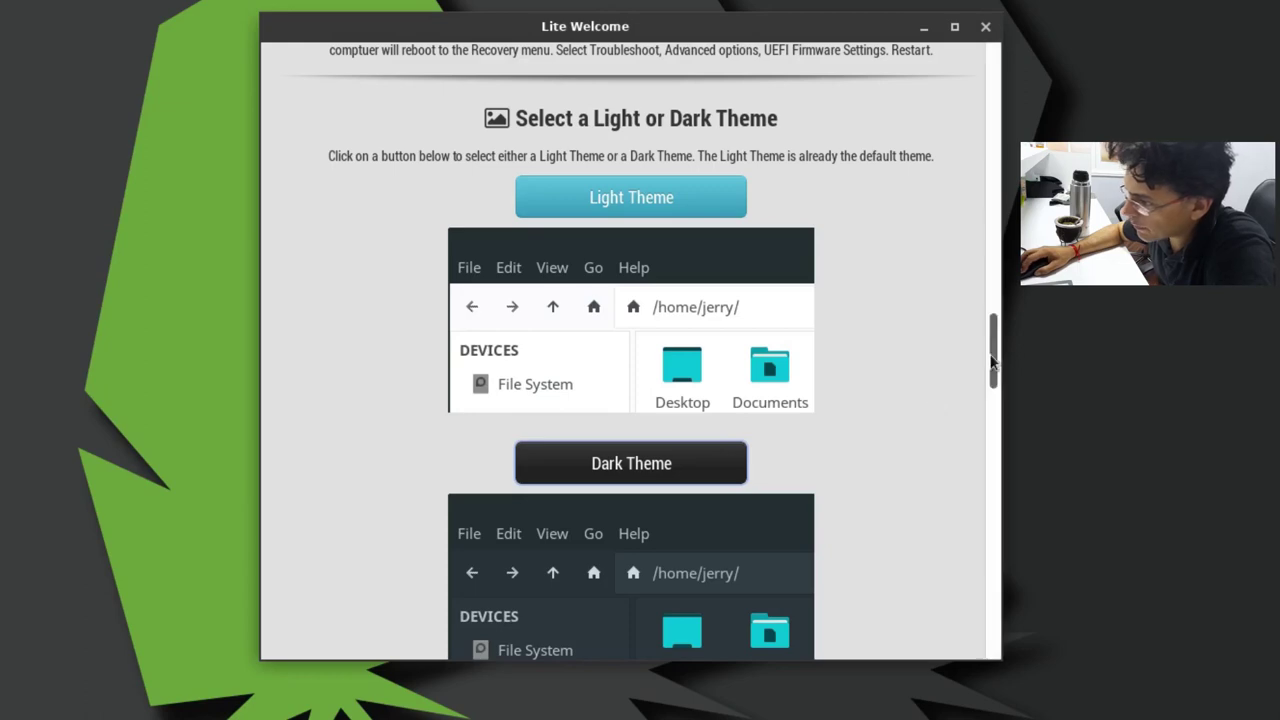
{"action": "scroll", "coordinate": [977, 400], "scroll_direction": "down", "scroll_amount": 5}
{"action": "scroll", "coordinate": [977, 405], "scroll_direction": "down", "scroll_amount": 5}
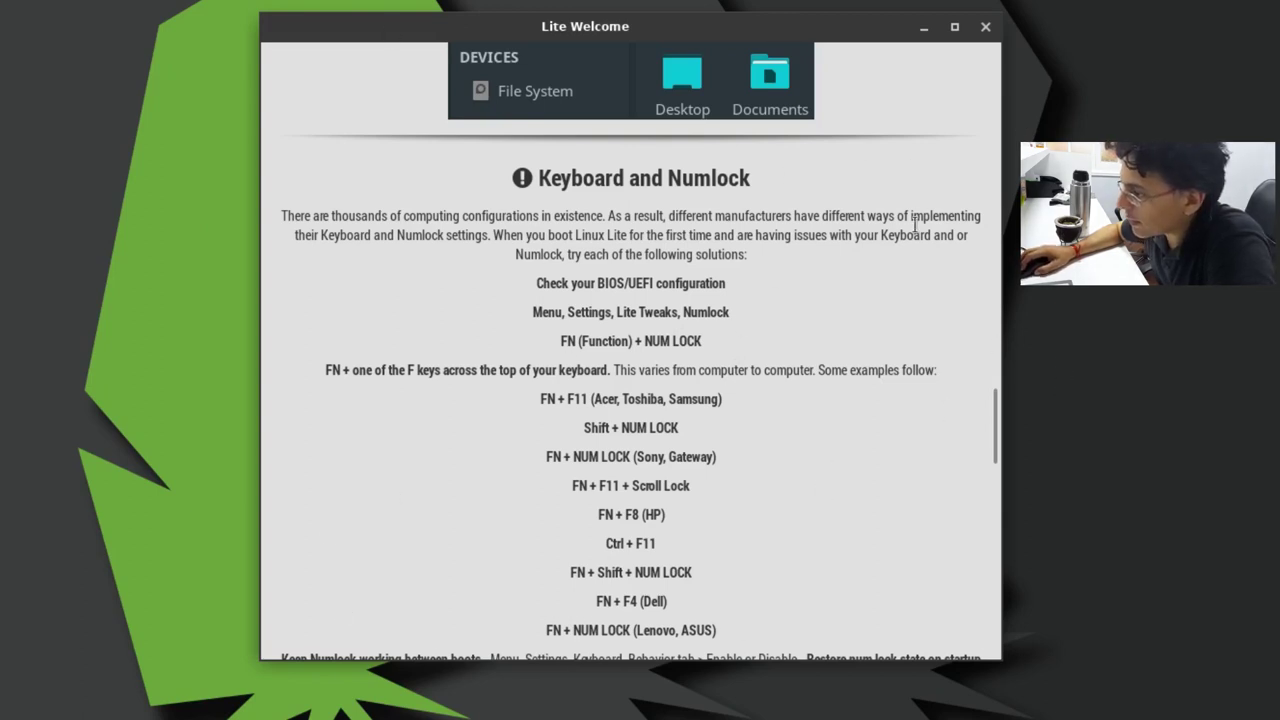
Step: Scroll Lite Welcome down to Hardware Recommendations (1 Ghz processor, 768mb ram minimum)
{"action": "left_click_drag", "start_coordinate": [999, 438], "coordinate": [994, 501]}
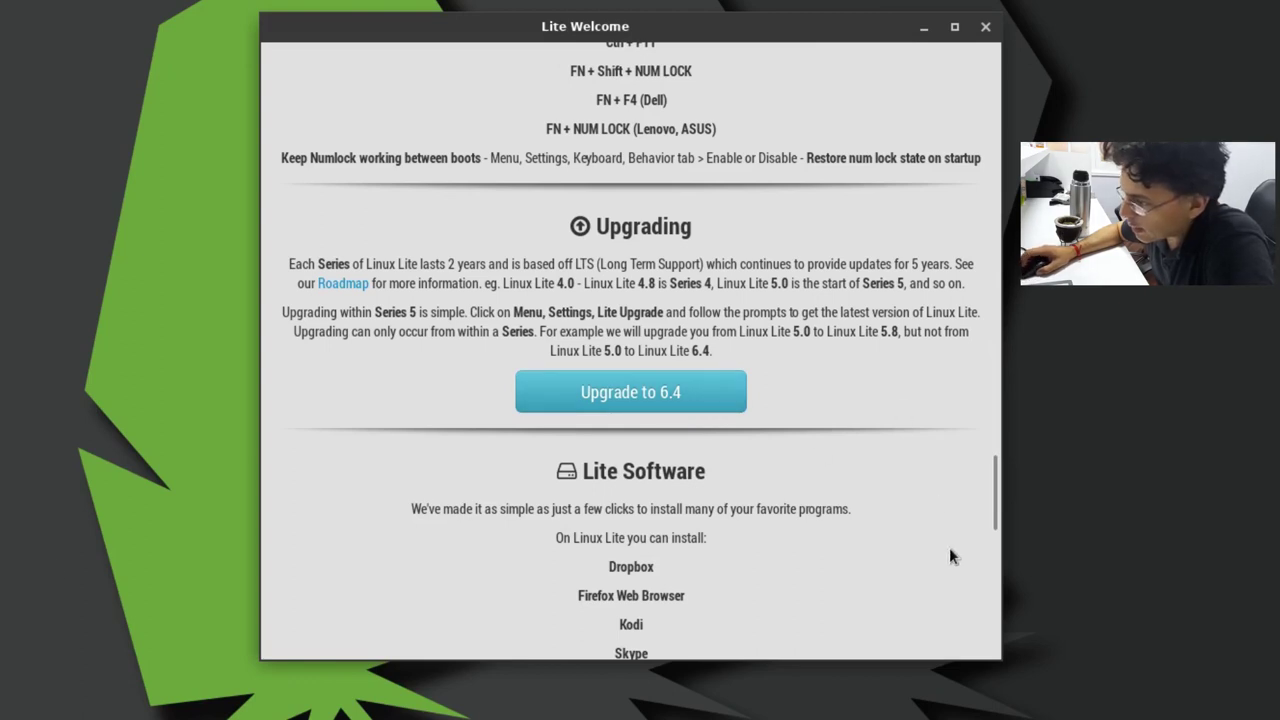
{"action": "scroll", "coordinate": [950, 545], "scroll_direction": "down", "scroll_amount": 5}
{"action": "scroll", "coordinate": [949, 533], "scroll_direction": "down", "scroll_amount": 4}
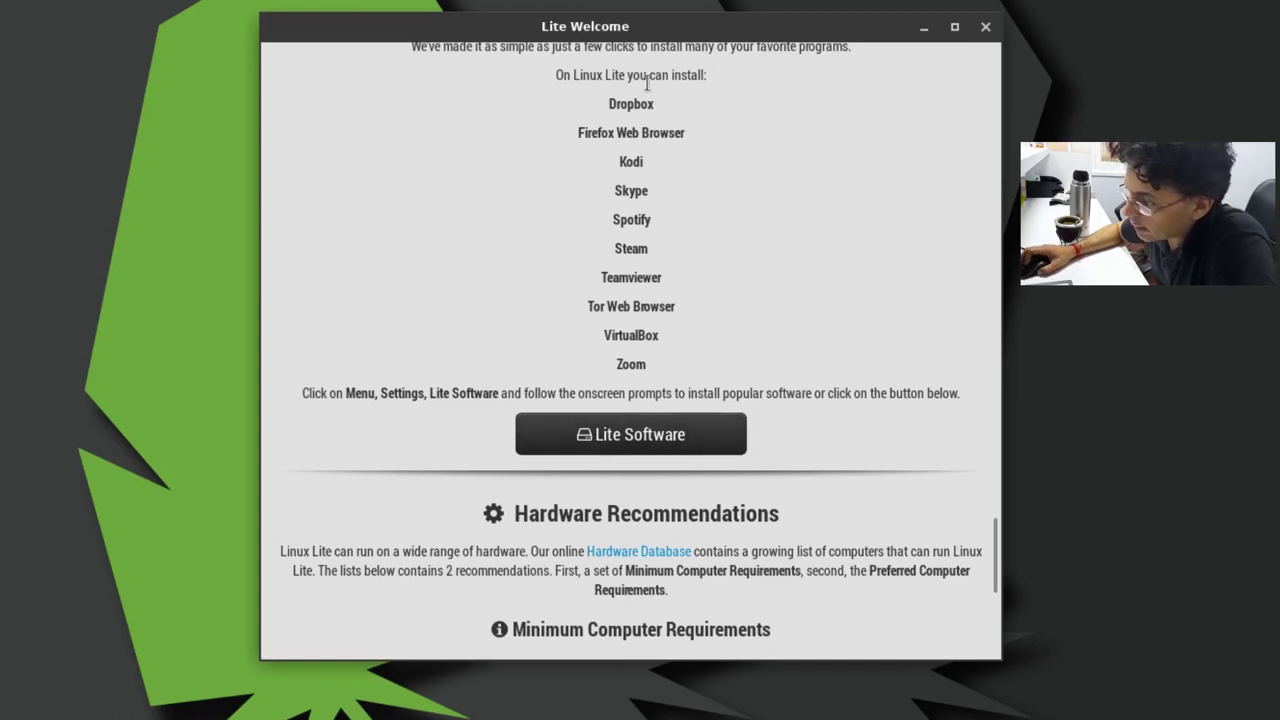
{"action": "scroll", "coordinate": [820, 400], "scroll_direction": "down", "scroll_amount": 2}
{"action": "scroll", "coordinate": [960, 580], "scroll_direction": "down", "scroll_amount": 7}
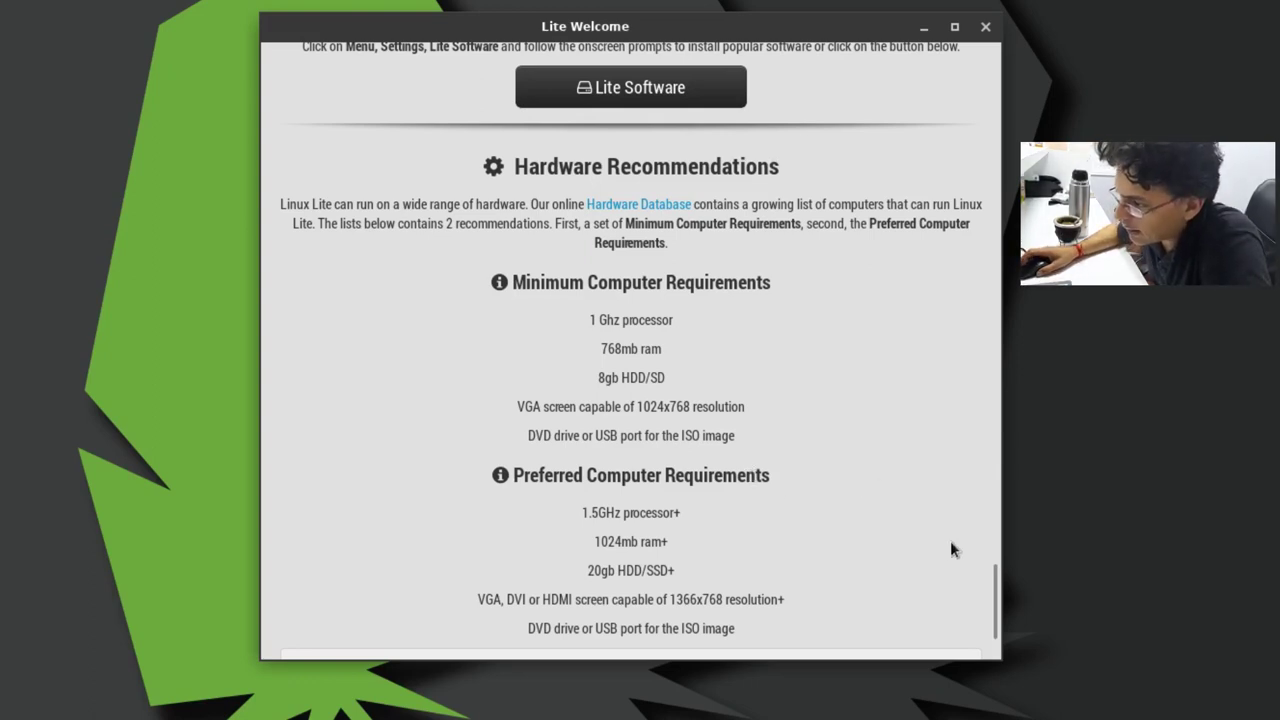
{"action": "scroll", "coordinate": [934, 540], "scroll_direction": "down", "scroll_amount": 3}
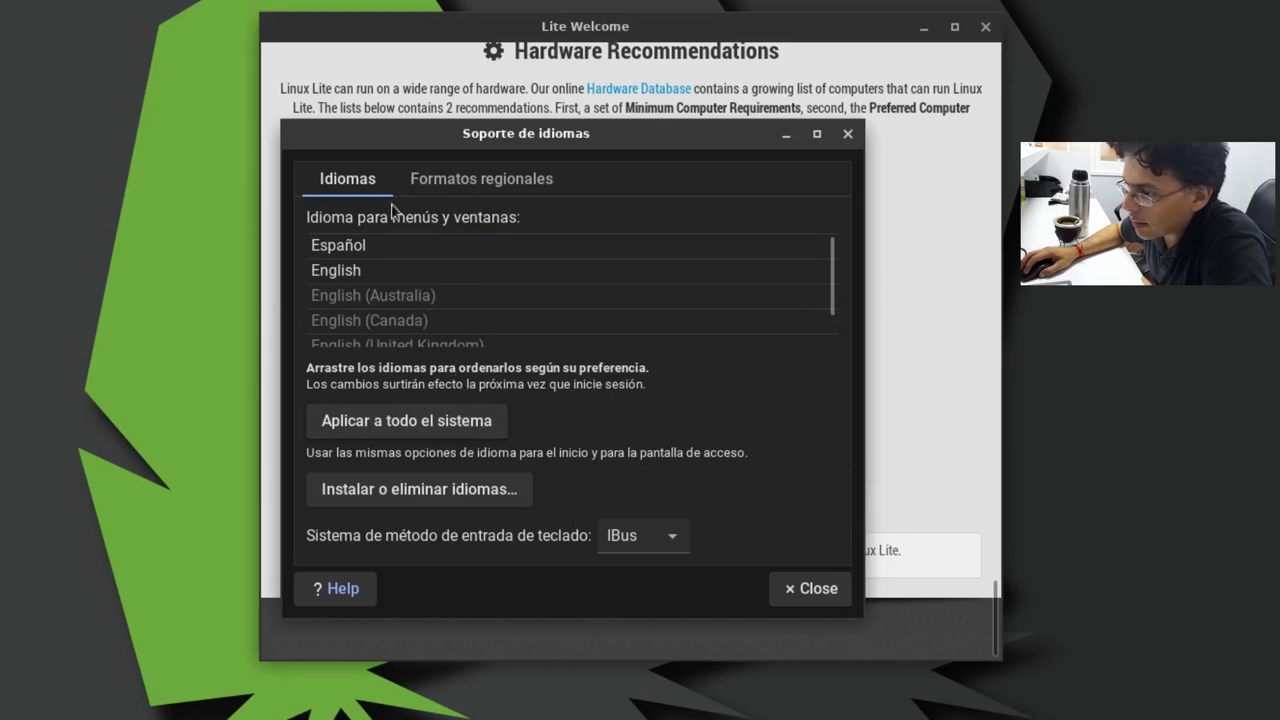
Step: Look at the Formatos regionales tab in Soporte de idiomas and return to the language list
{"action": "left_click", "coordinate": [430, 180]}
{"action": "left_click", "coordinate": [350, 182]}
{"action": "left_click", "coordinate": [432, 183]}
{"action": "left_click", "coordinate": [374, 183]}
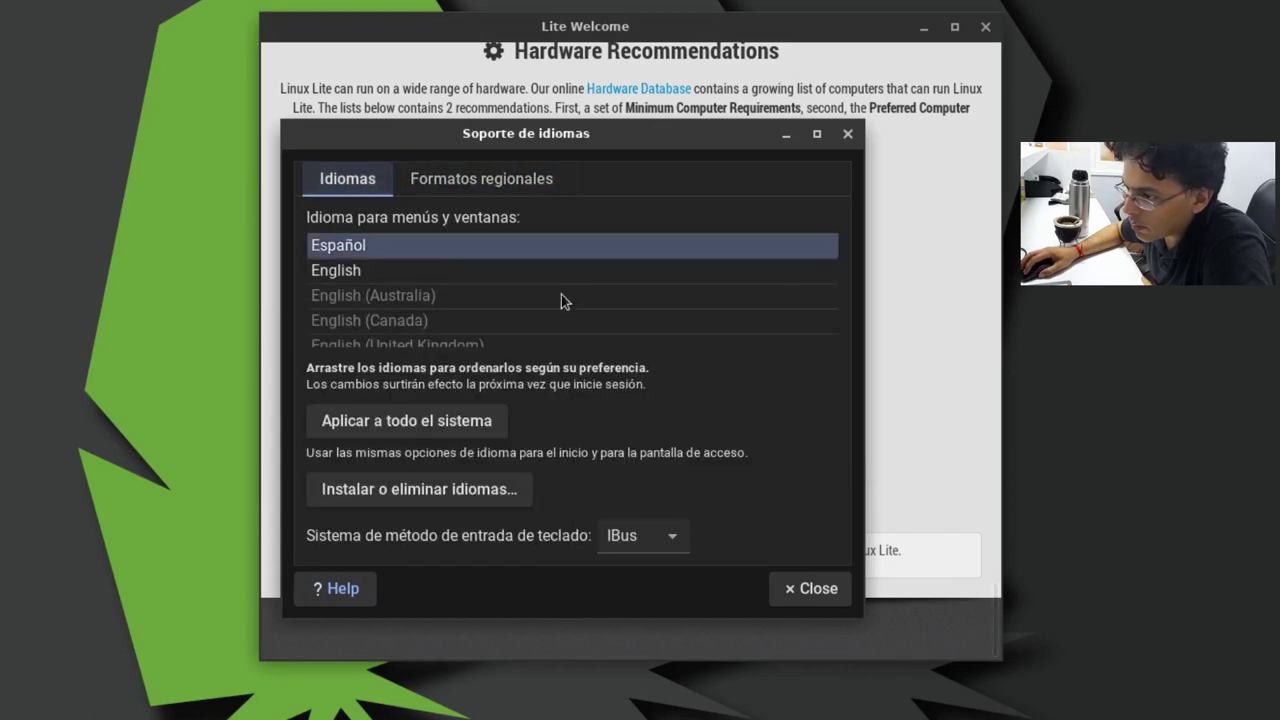
Step: Apply the language settings to the whole system, authenticating with the password, and close Soporte de idiomas
{"action": "left_click", "coordinate": [417, 436]}
{"action": "type", "text": "••••"}
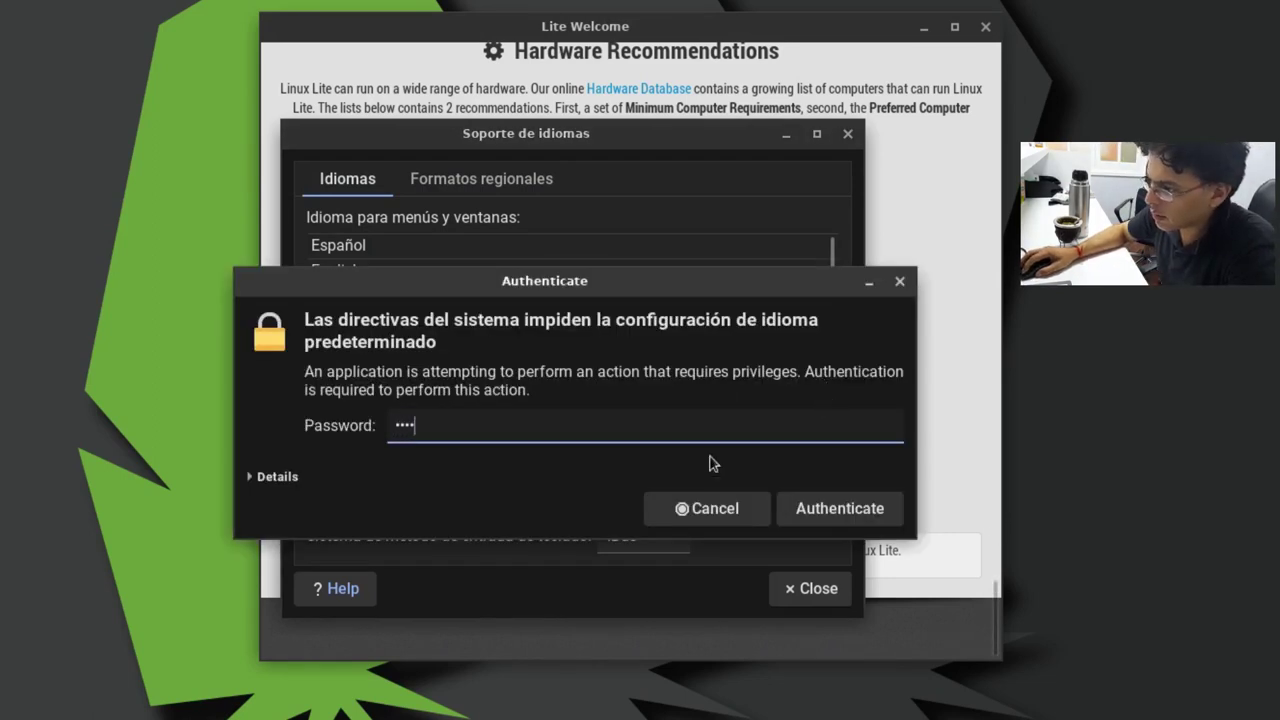
{"action": "left_click", "coordinate": [821, 508]}
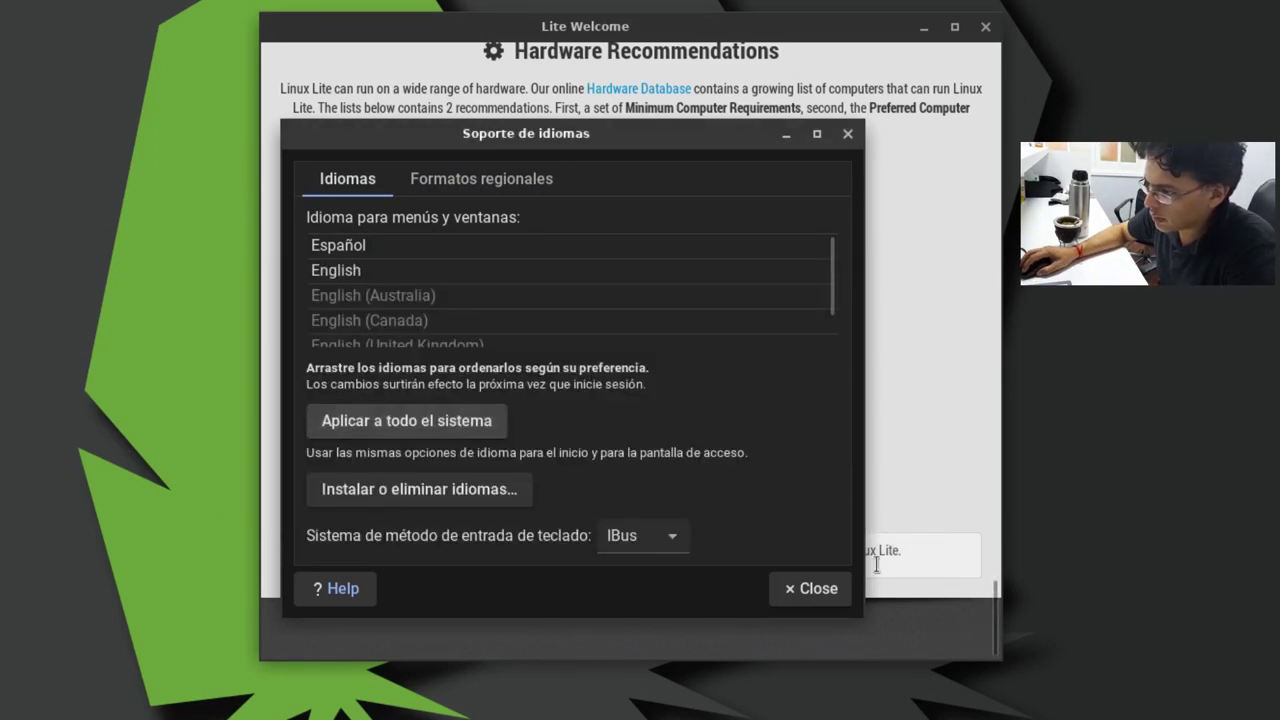
{"action": "left_click", "coordinate": [815, 589]}
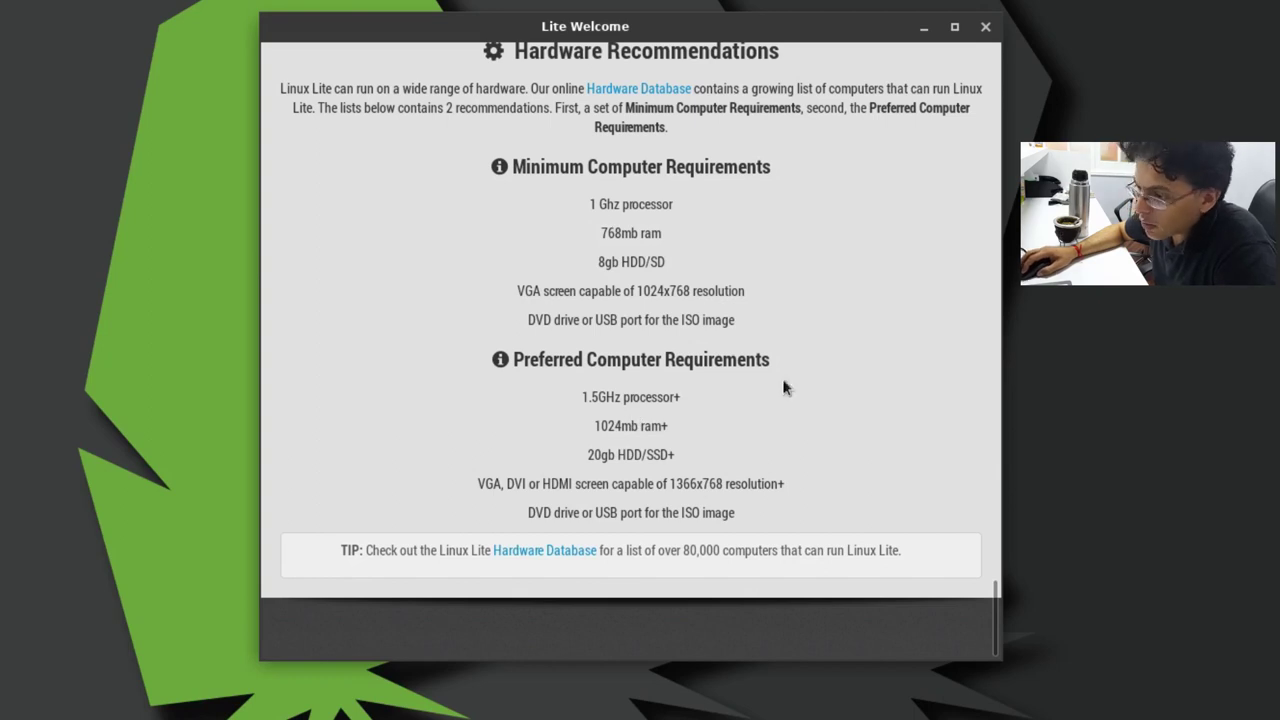
{"action": "scroll", "coordinate": [873, 346], "scroll_direction": "up", "scroll_amount": 5}
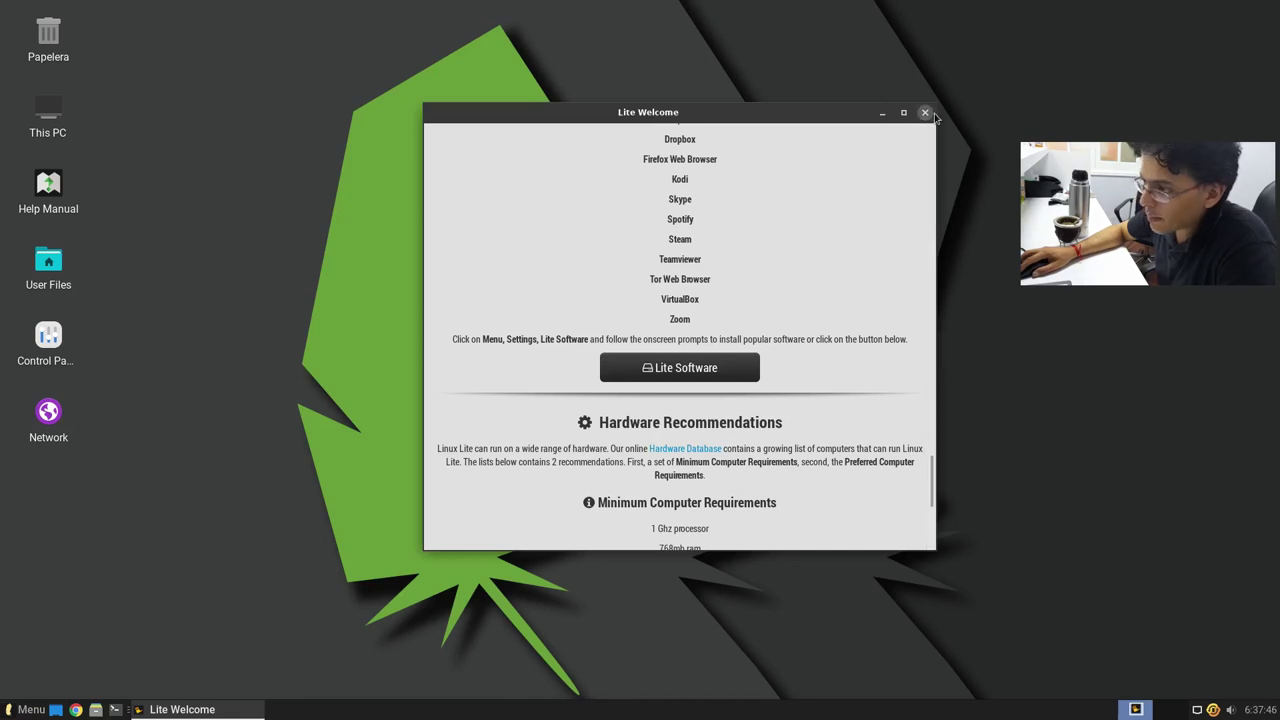
Step: Close Lite Welcome and check the April 2023 calendar from the panel clock
{"action": "left_click", "coordinate": [925, 116]}
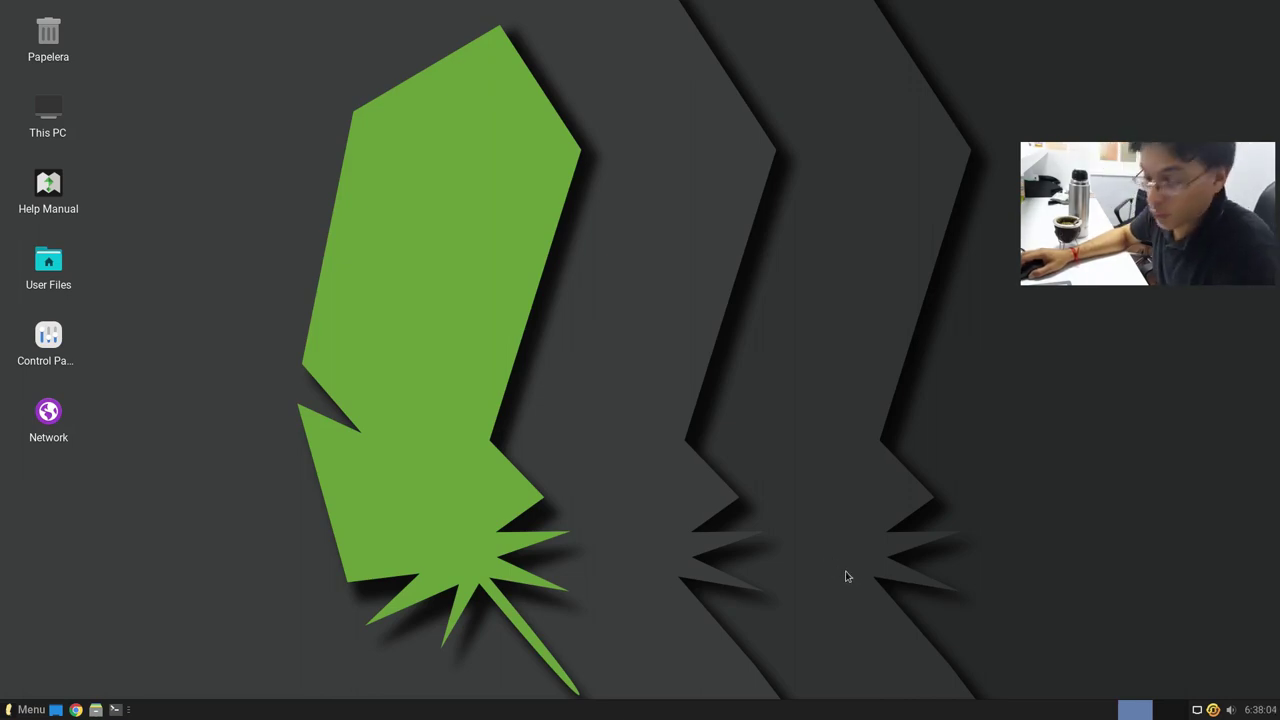
{"action": "left_click", "coordinate": [1262, 710]}
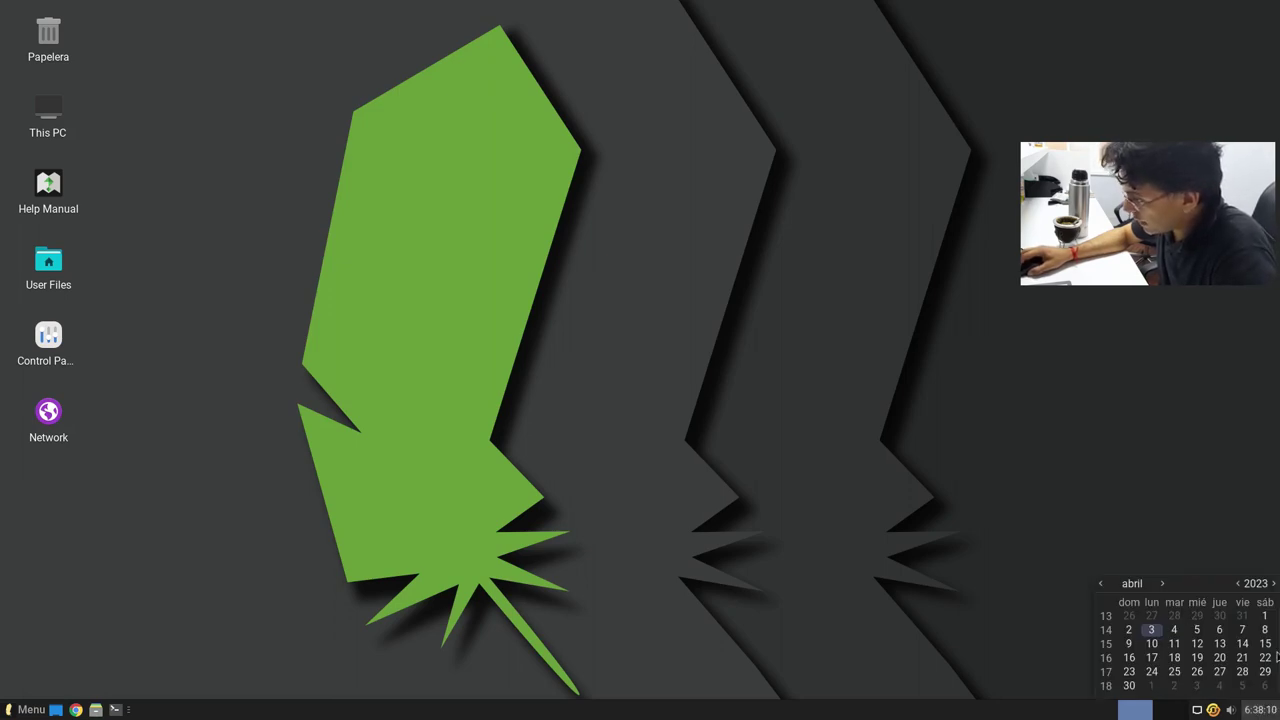
{"action": "left_click", "coordinate": [1268, 709]}
{"action": "left_click", "coordinate": [1268, 711]}
{"action": "left_click", "coordinate": [1268, 711]}
{"action": "left_click", "coordinate": [1266, 711]}
{"action": "left_click", "coordinate": [1262, 712]}
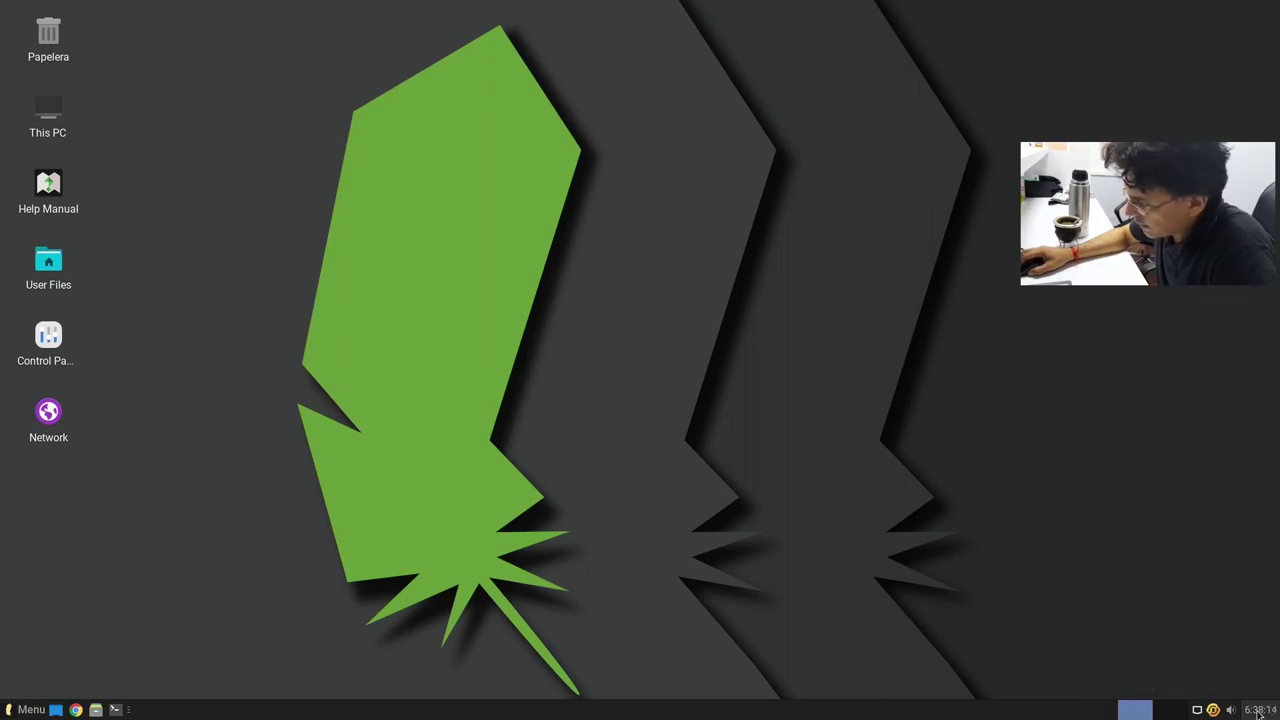
{"action": "left_click", "coordinate": [1258, 711]}
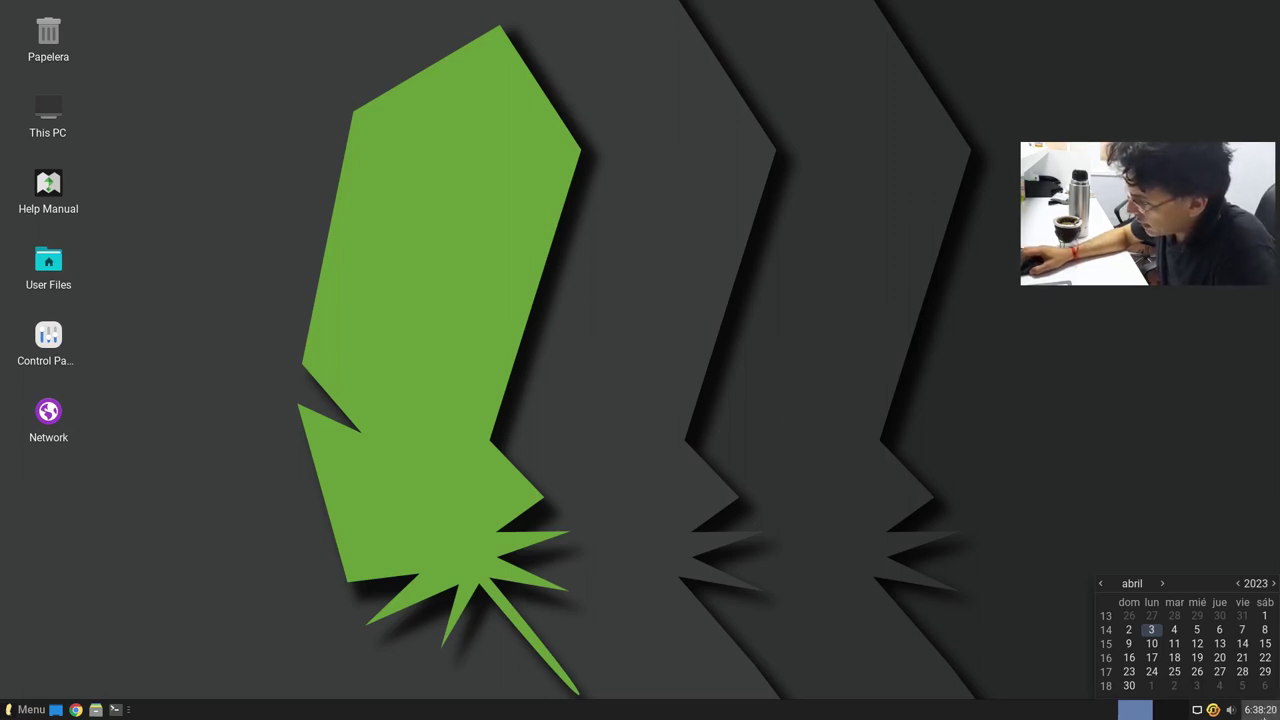
{"action": "left_click", "coordinate": [1260, 710]}
Step: Turn the volume up slightly from the panel volume control
{"action": "left_click", "coordinate": [1234, 710]}
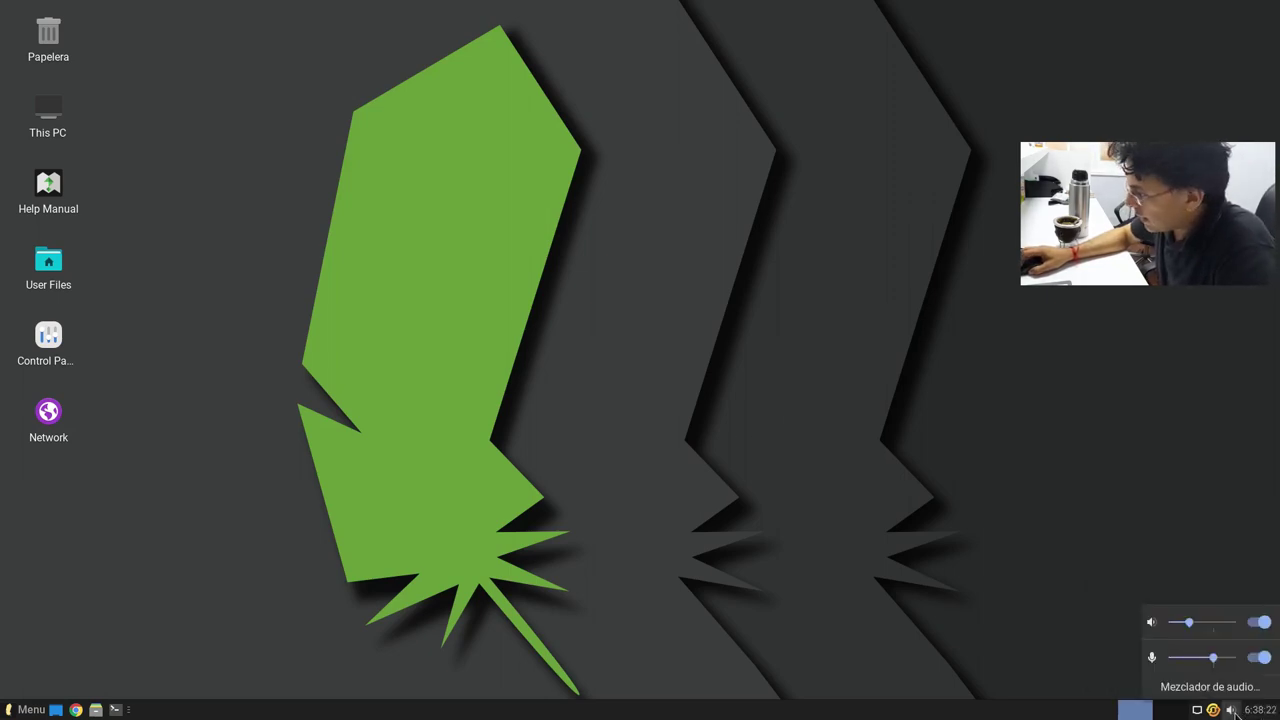
{"action": "scroll", "coordinate": [1230, 710], "scroll_direction": "up", "scroll_amount": 4}
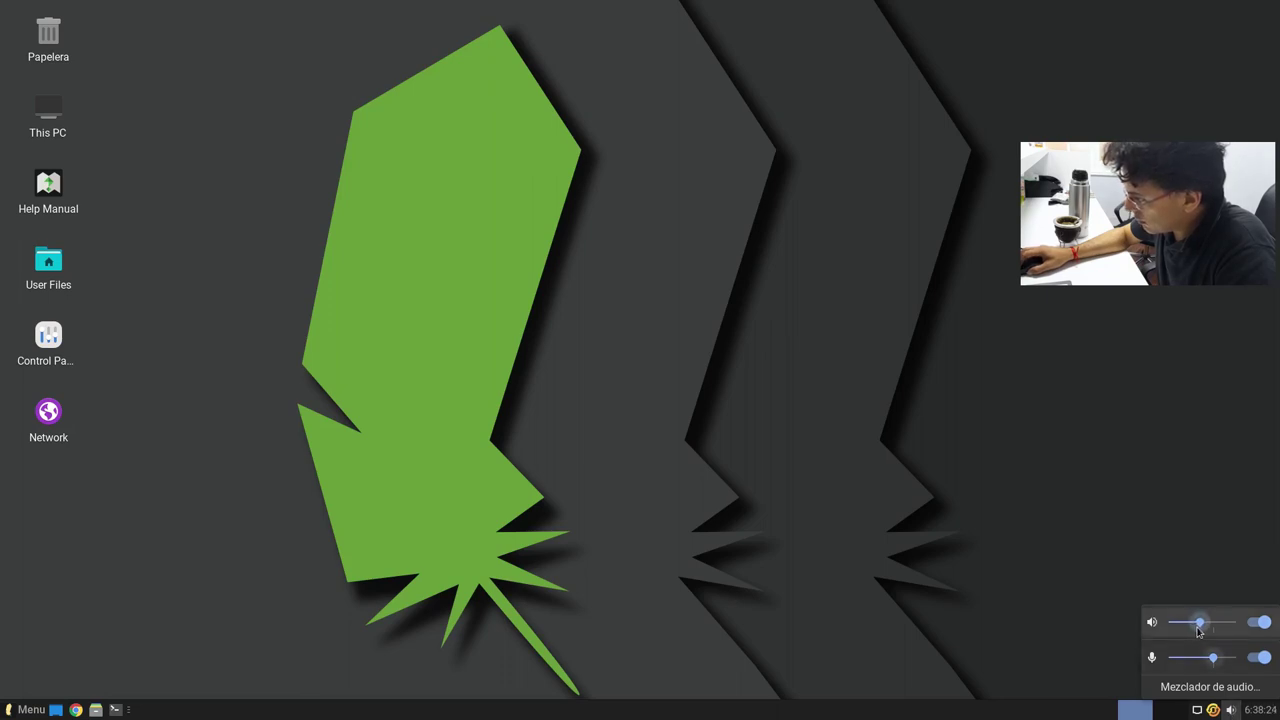
{"action": "left_click", "coordinate": [1215, 711]}
Step: View the update indicator's About box and Credits, then check the network menu
{"action": "right_click", "coordinate": [1215, 711]}
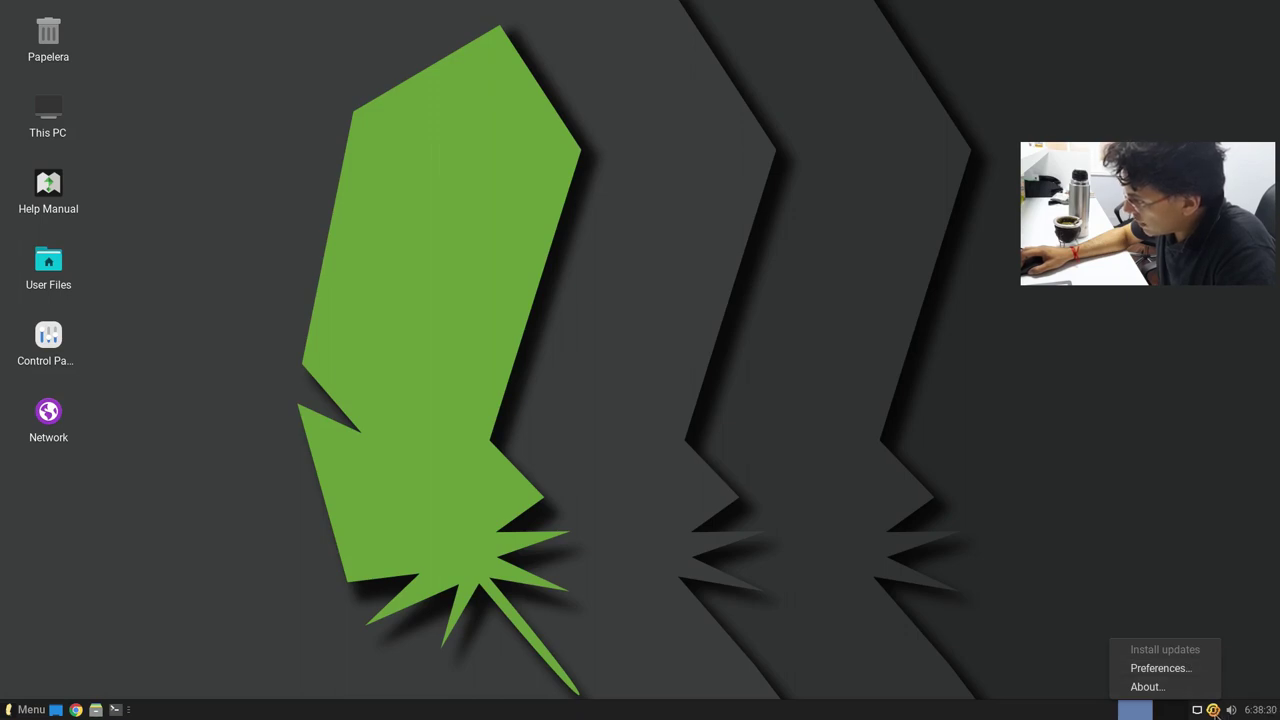
{"action": "left_click", "coordinate": [1147, 687]}
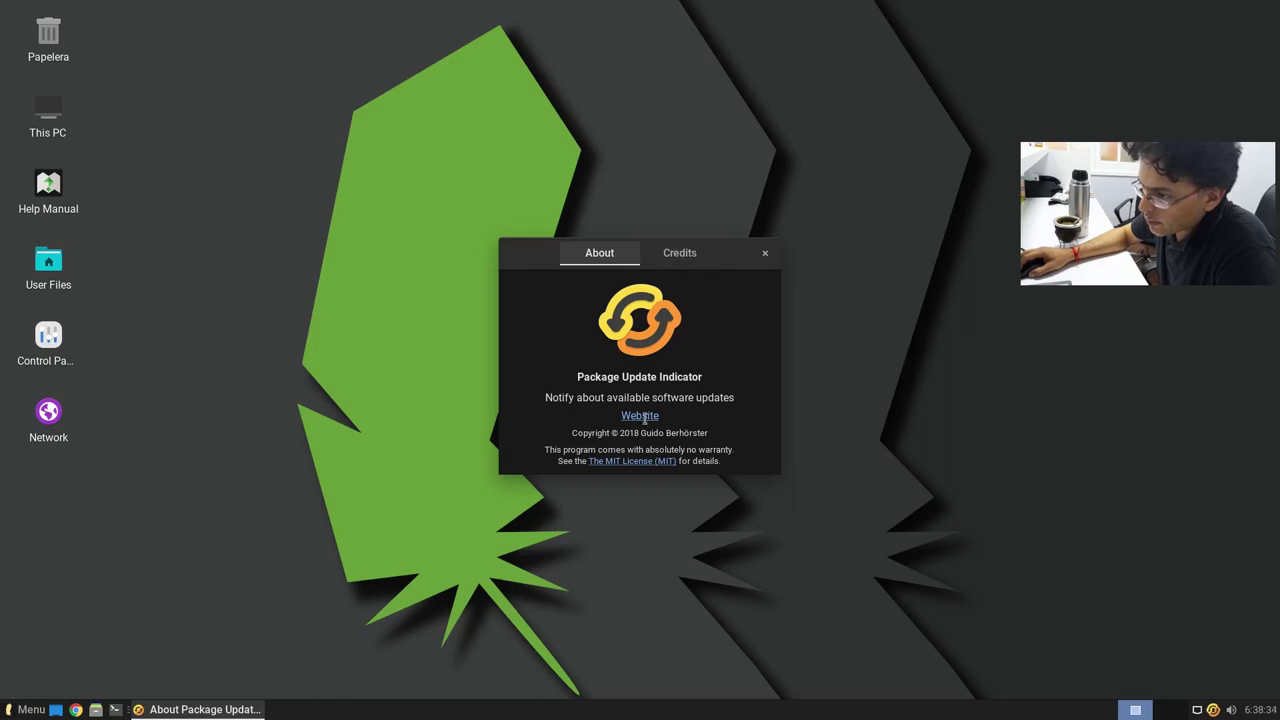
{"action": "left_click", "coordinate": [680, 253]}
{"action": "left_click", "coordinate": [766, 254]}
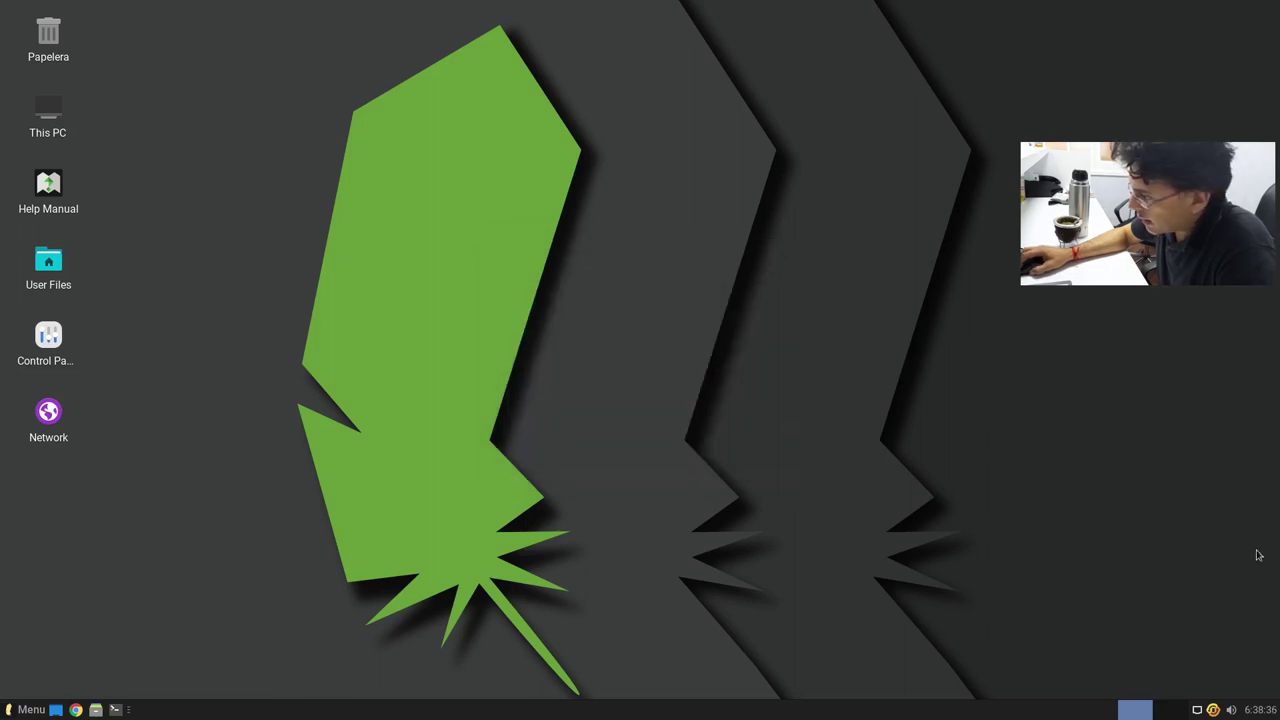
{"action": "left_click", "coordinate": [1198, 711]}
{"action": "left_click", "coordinate": [1197, 711]}
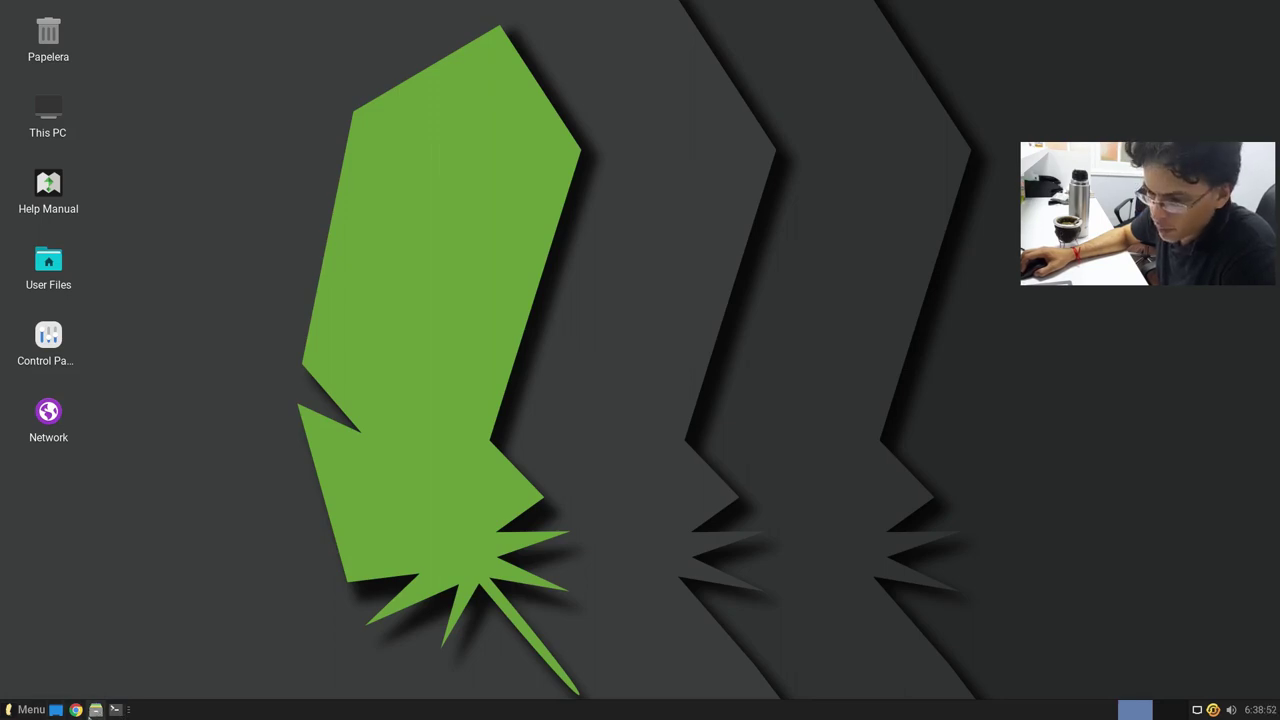
Step: Enlarge the Whisker menu and browse Gráficos, Accesorios, Internet and Todas las aplicaciones
{"action": "left_click", "coordinate": [27, 709]}
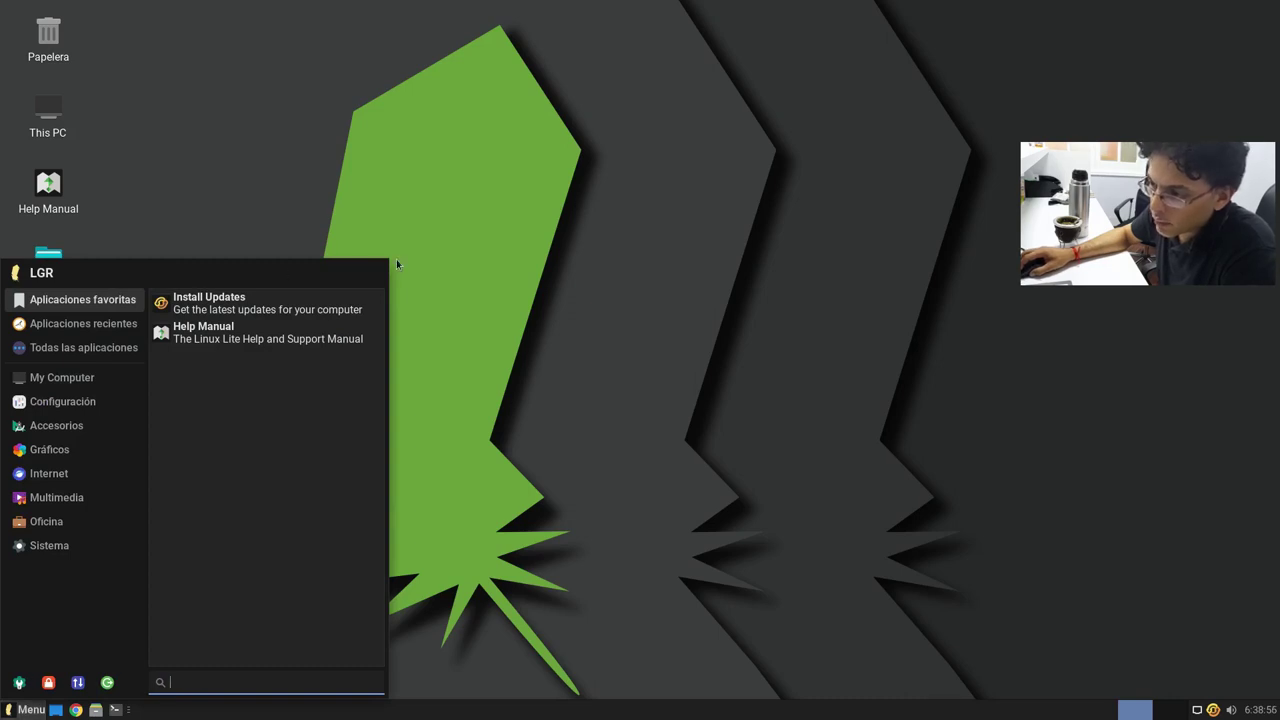
{"action": "left_click_drag", "start_coordinate": [384, 262], "coordinate": [470, 164]}
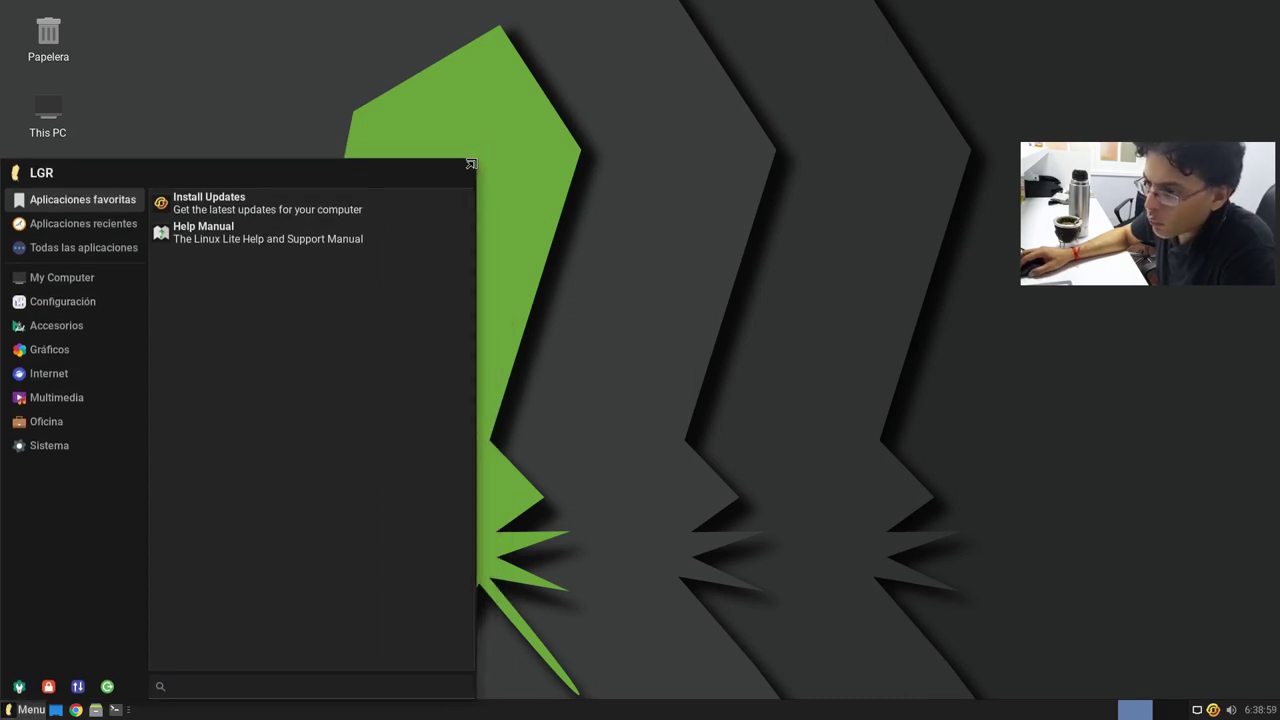
{"action": "left_click", "coordinate": [80, 354]}
{"action": "left_click", "coordinate": [116, 328]}
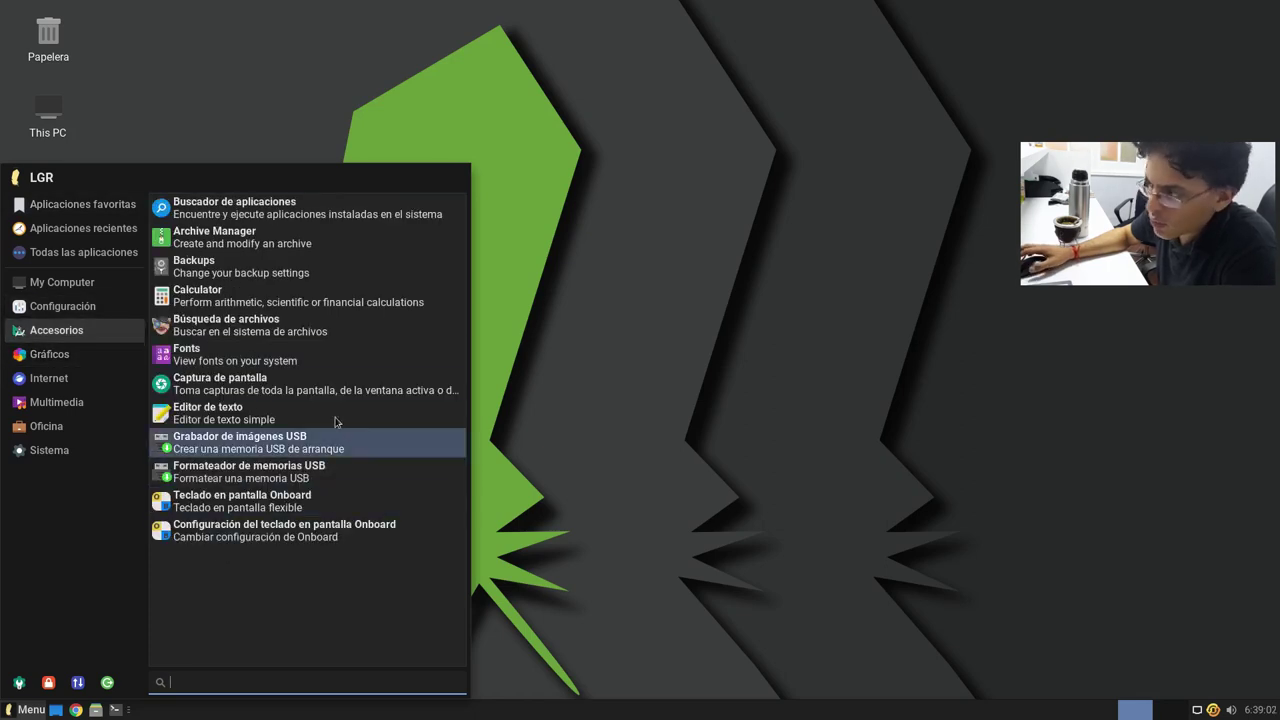
{"action": "left_click", "coordinate": [50, 378]}
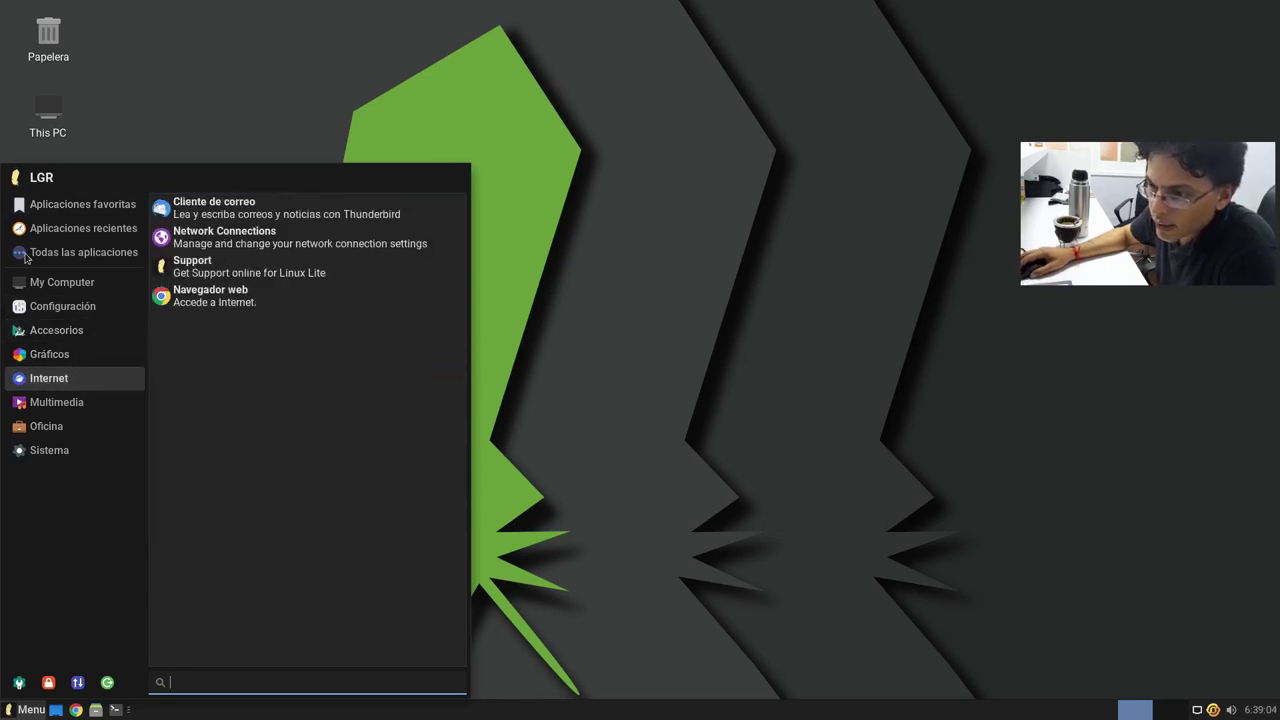
{"action": "left_click", "coordinate": [65, 205]}
{"action": "left_click", "coordinate": [70, 252]}
{"action": "left_click", "coordinate": [68, 205]}
{"action": "left_click", "coordinate": [73, 254]}
{"action": "left_click", "coordinate": [82, 199]}
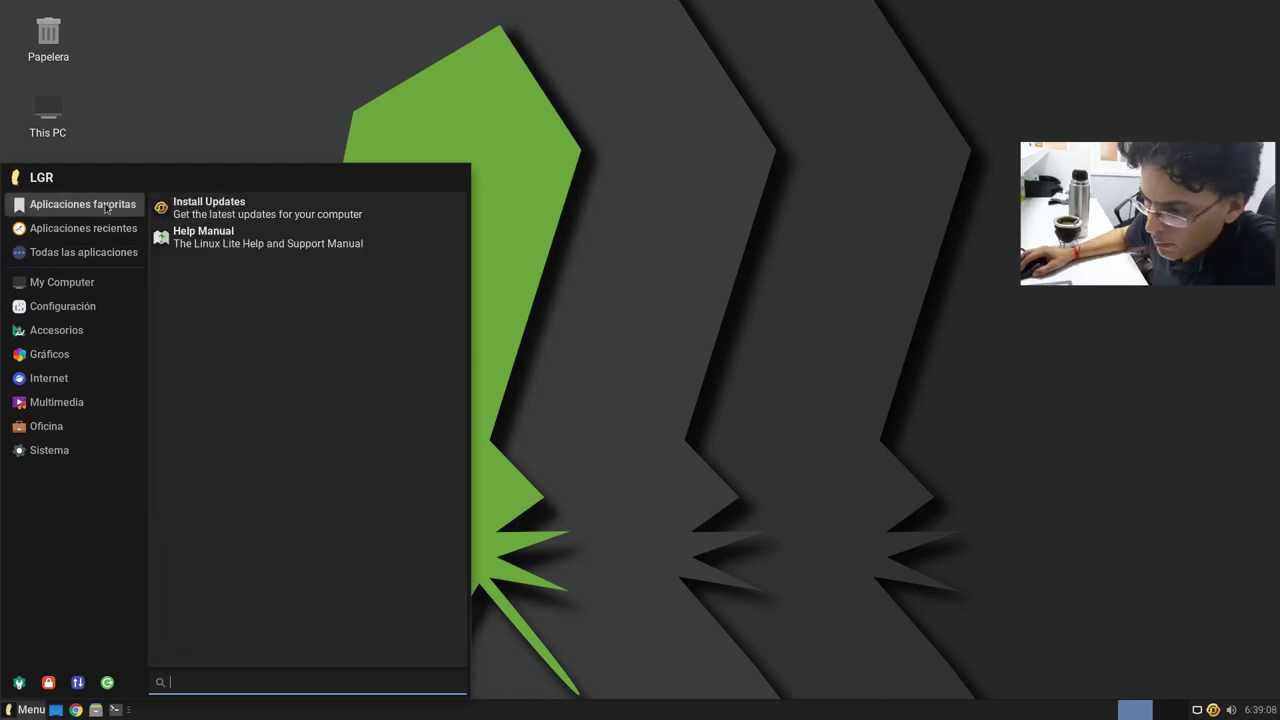
Step: Open the Configuración settings manager and maximize it
{"action": "left_click", "coordinate": [19, 682]}
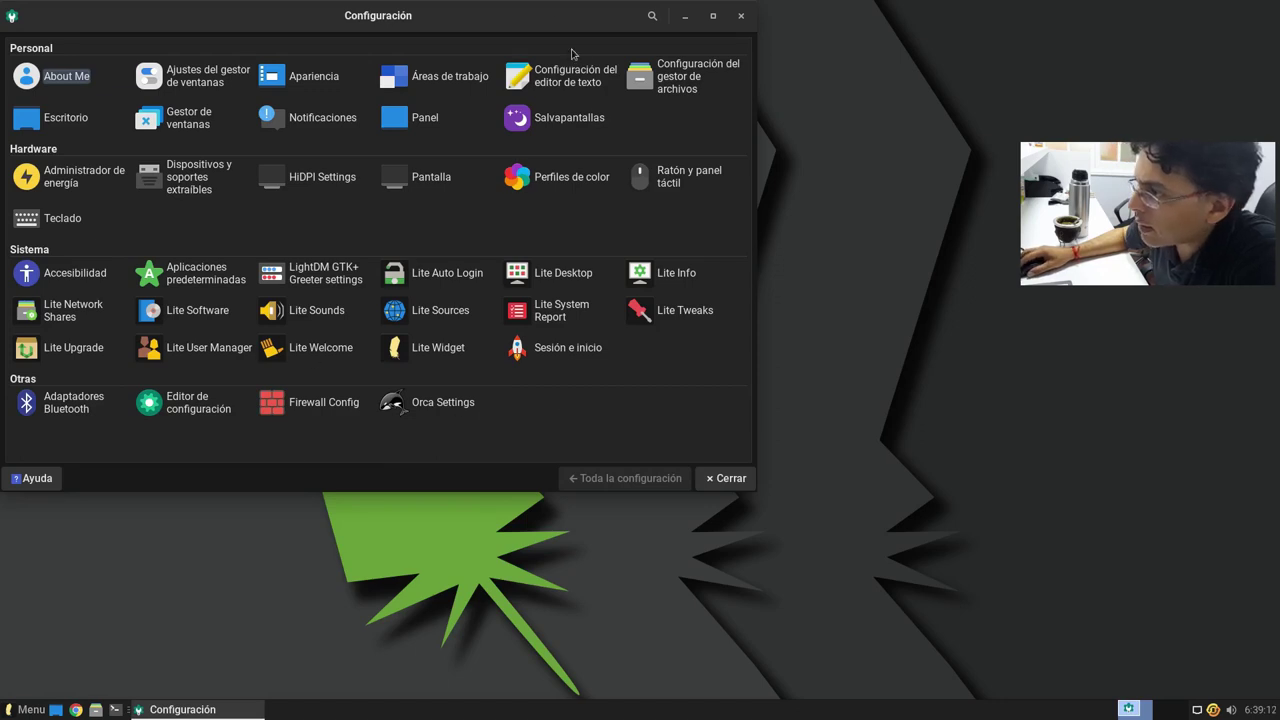
{"action": "left_click", "coordinate": [713, 15]}
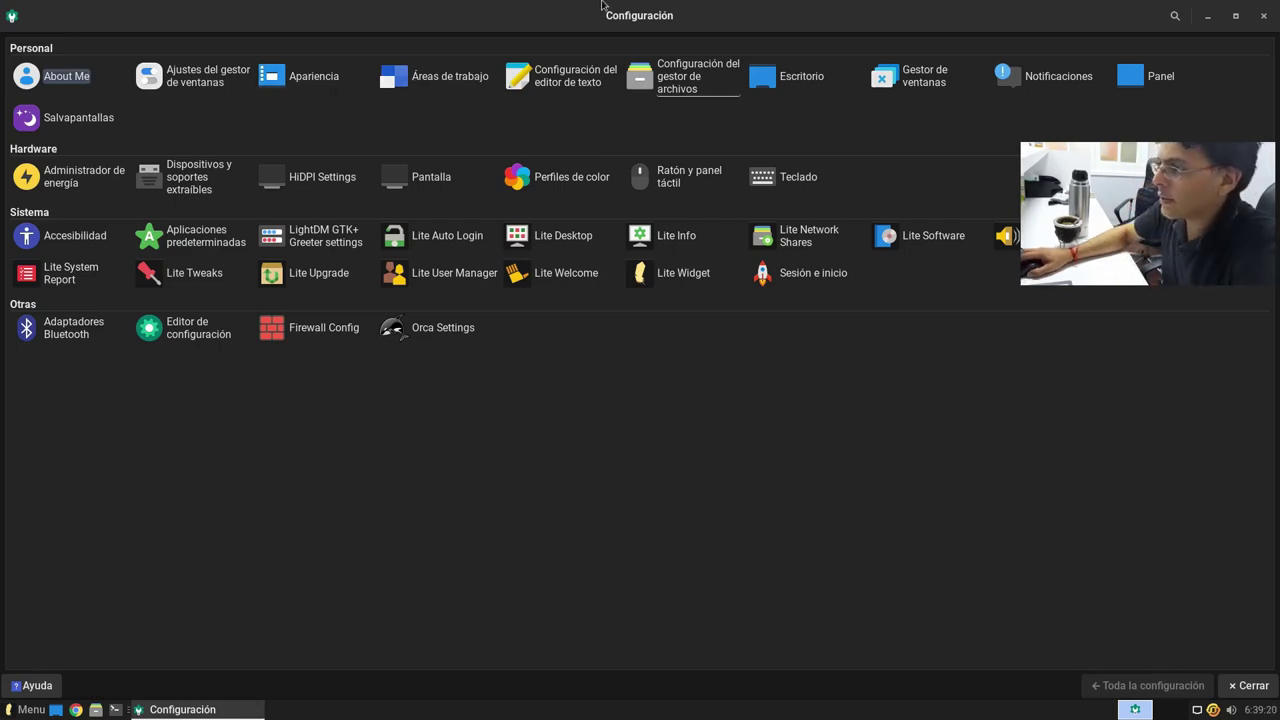
{"action": "mouse_move", "coordinate": [586, 5]}
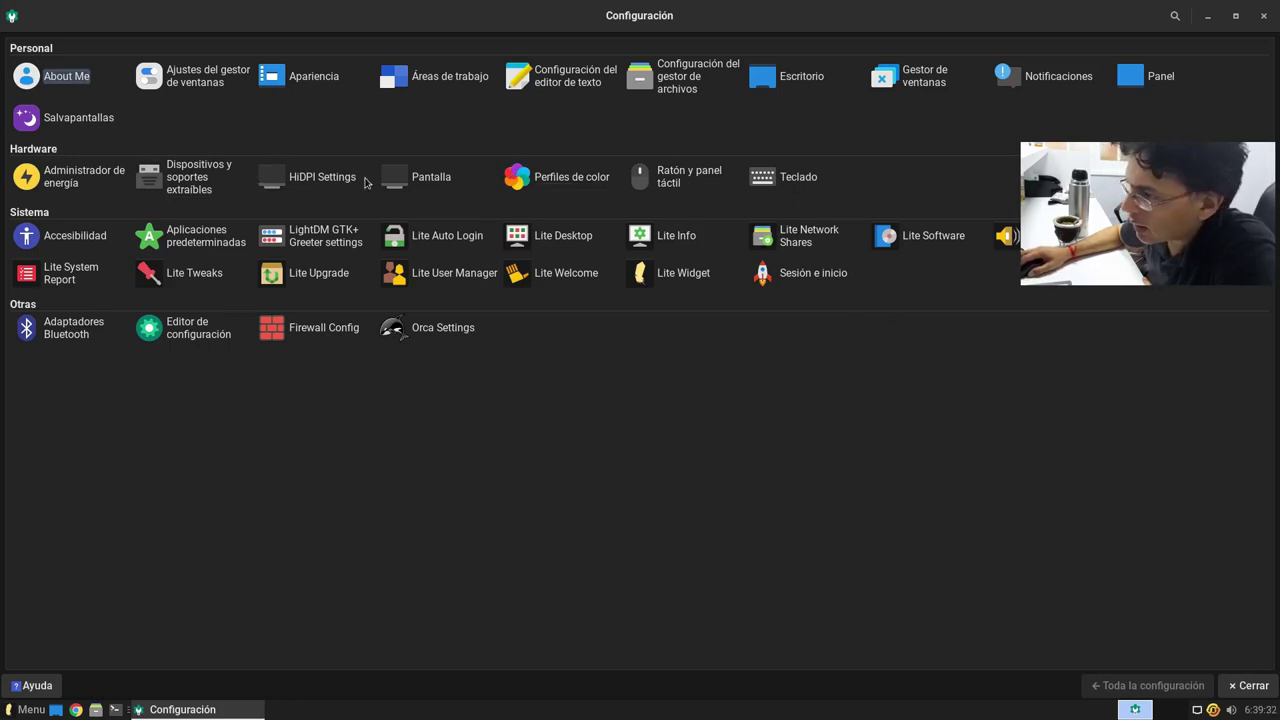
{"action": "left_click", "coordinate": [292, 184]}
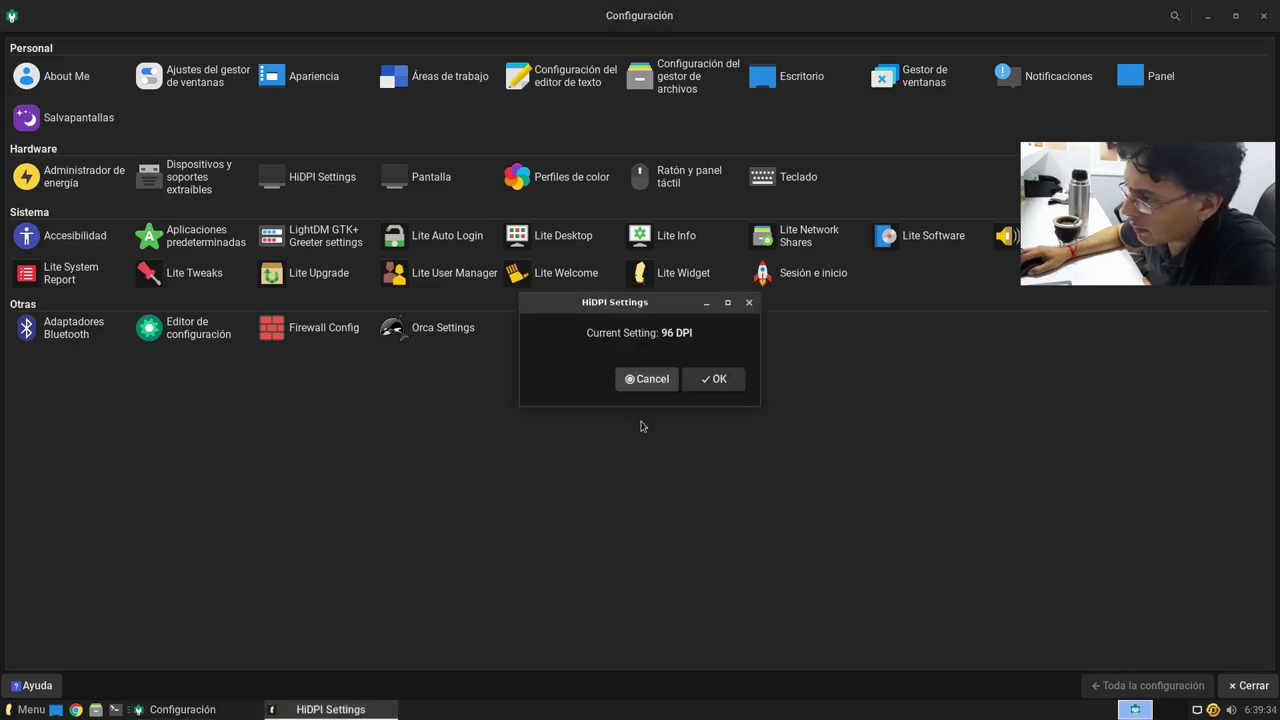
{"action": "left_click", "coordinate": [720, 379]}
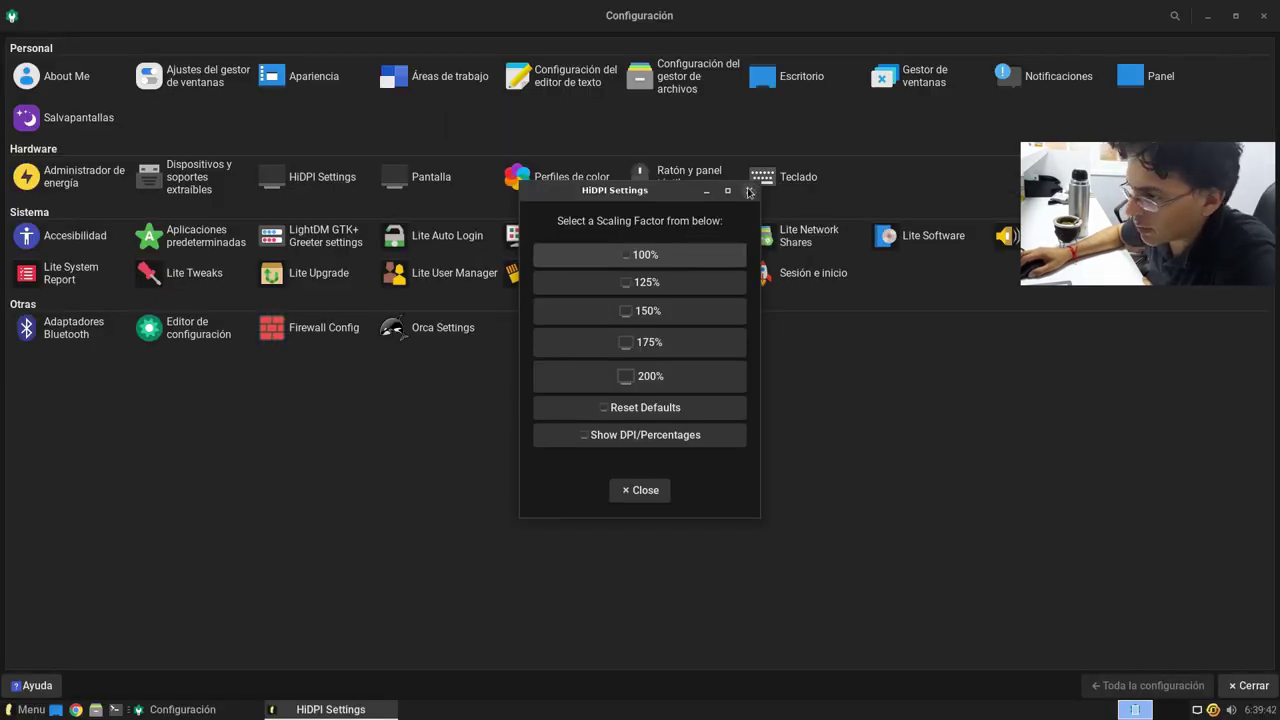
{"action": "left_click", "coordinate": [751, 190]}
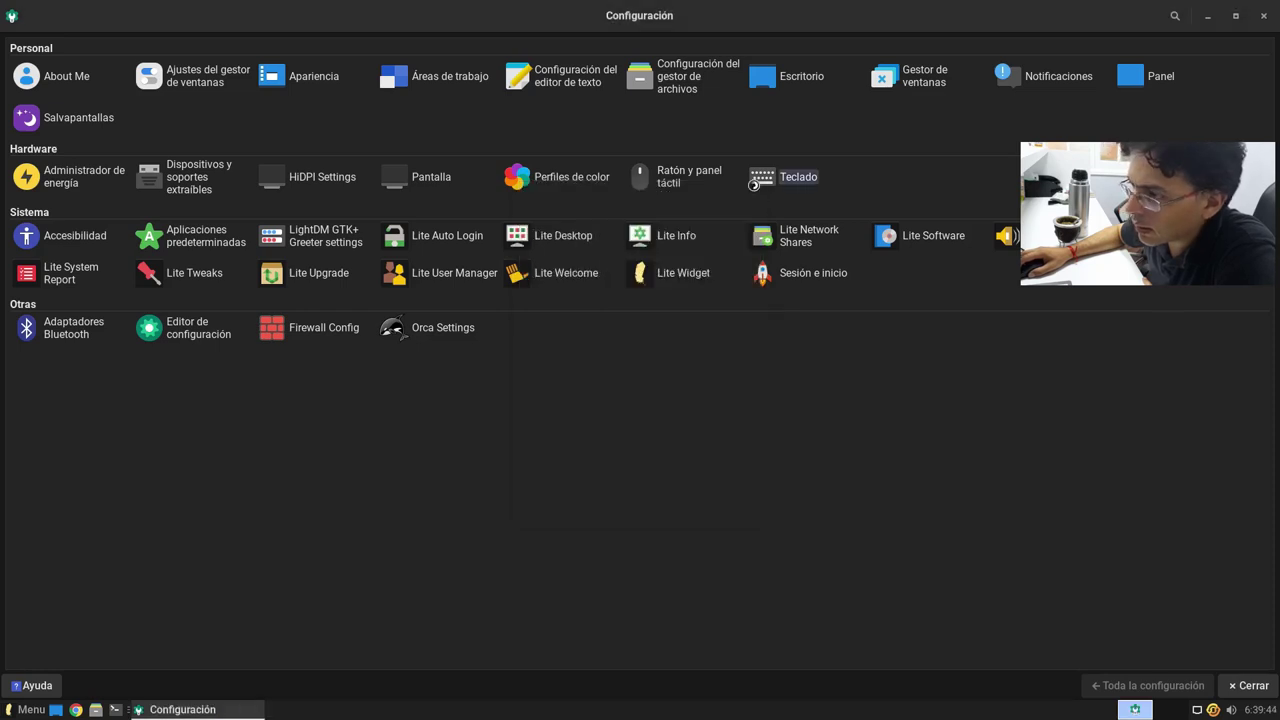
{"action": "left_click", "coordinate": [775, 177]}
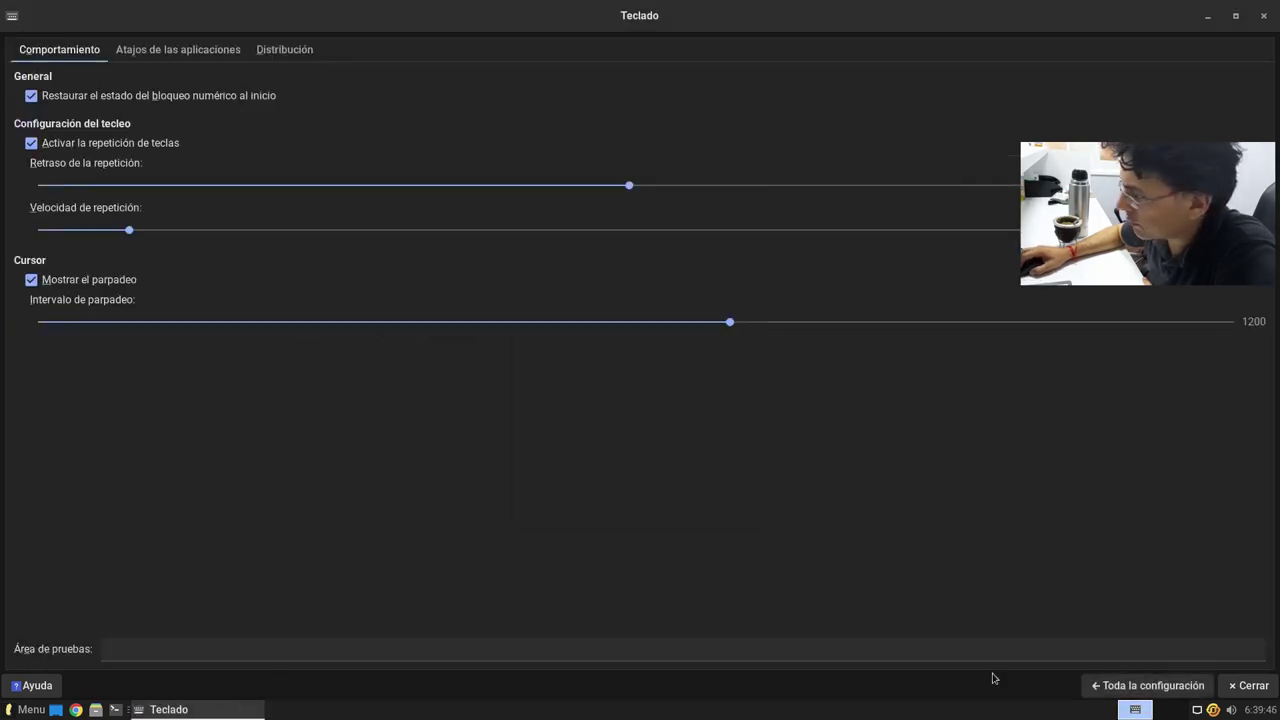
{"action": "left_click", "coordinate": [1148, 685]}
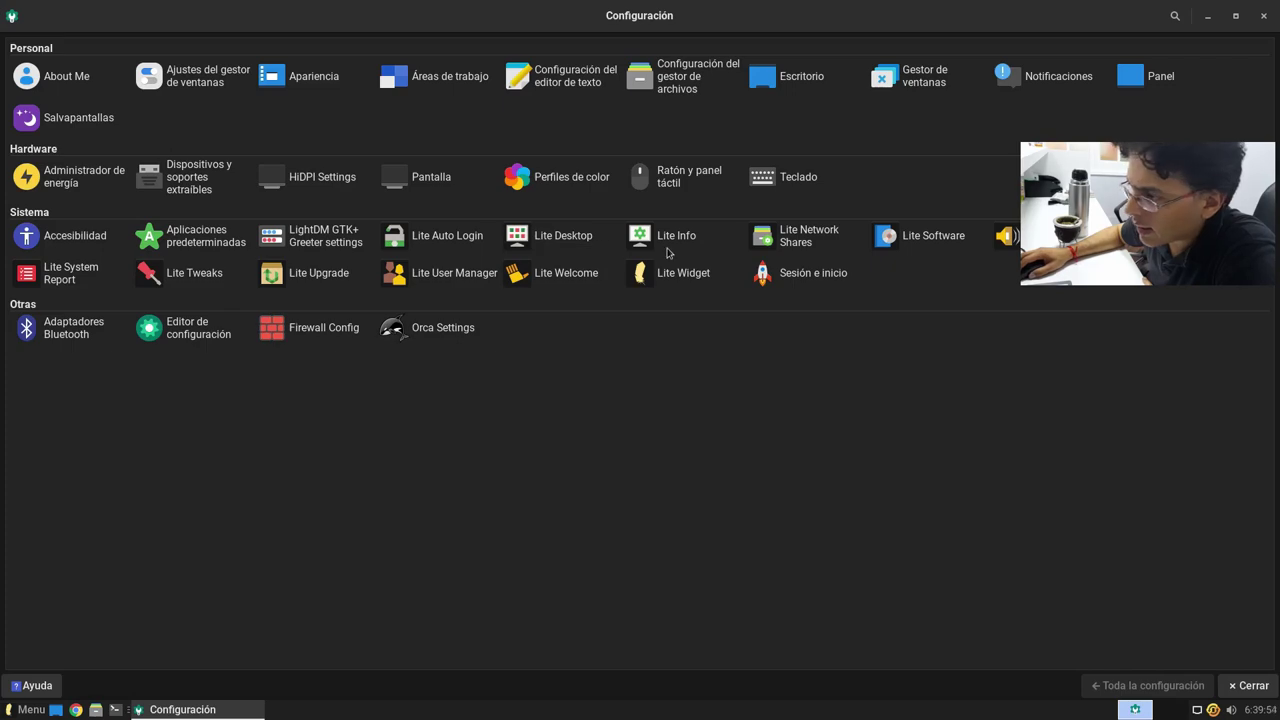
{"action": "left_click", "coordinate": [567, 245]}
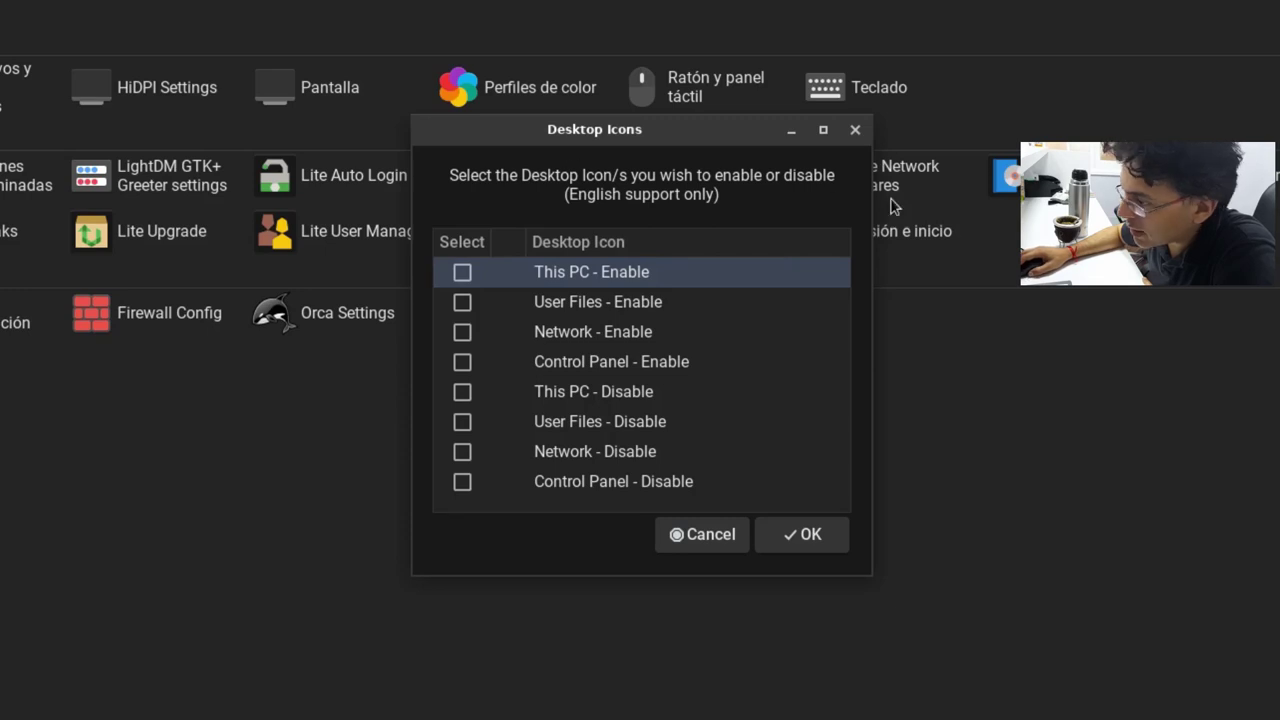
{"action": "left_click", "coordinate": [725, 538]}
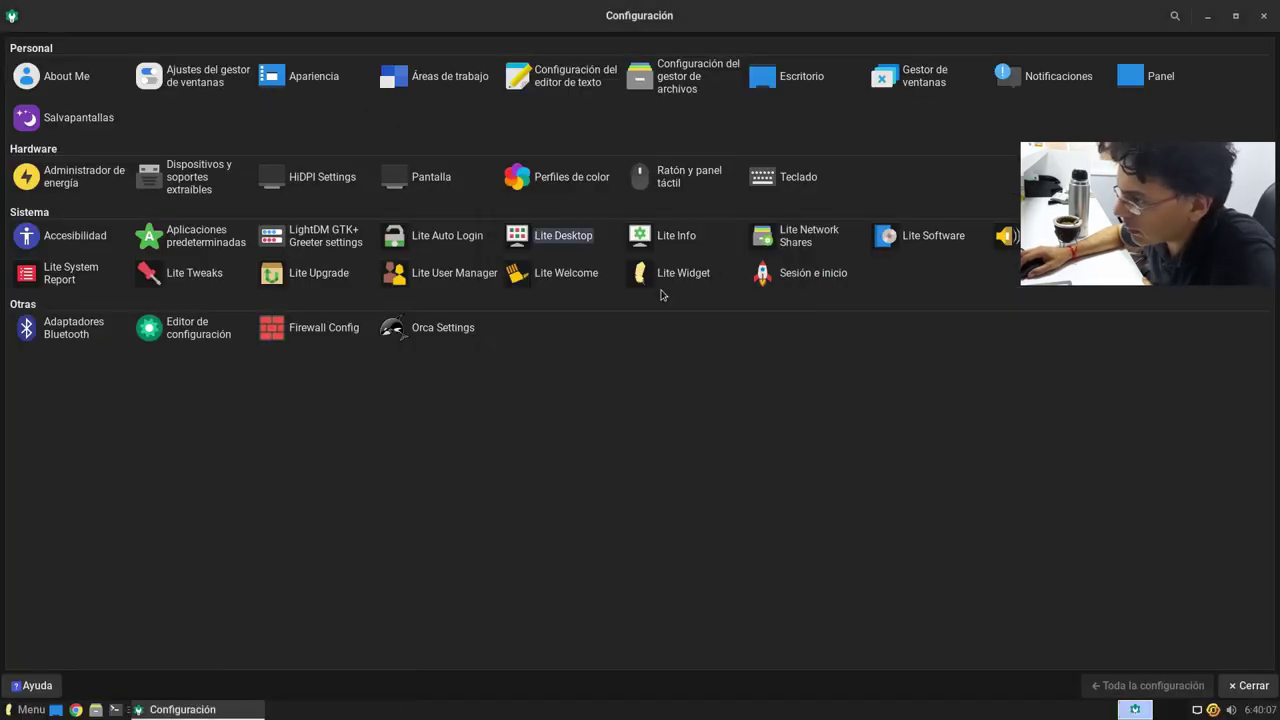
{"action": "left_click", "coordinate": [674, 236]}
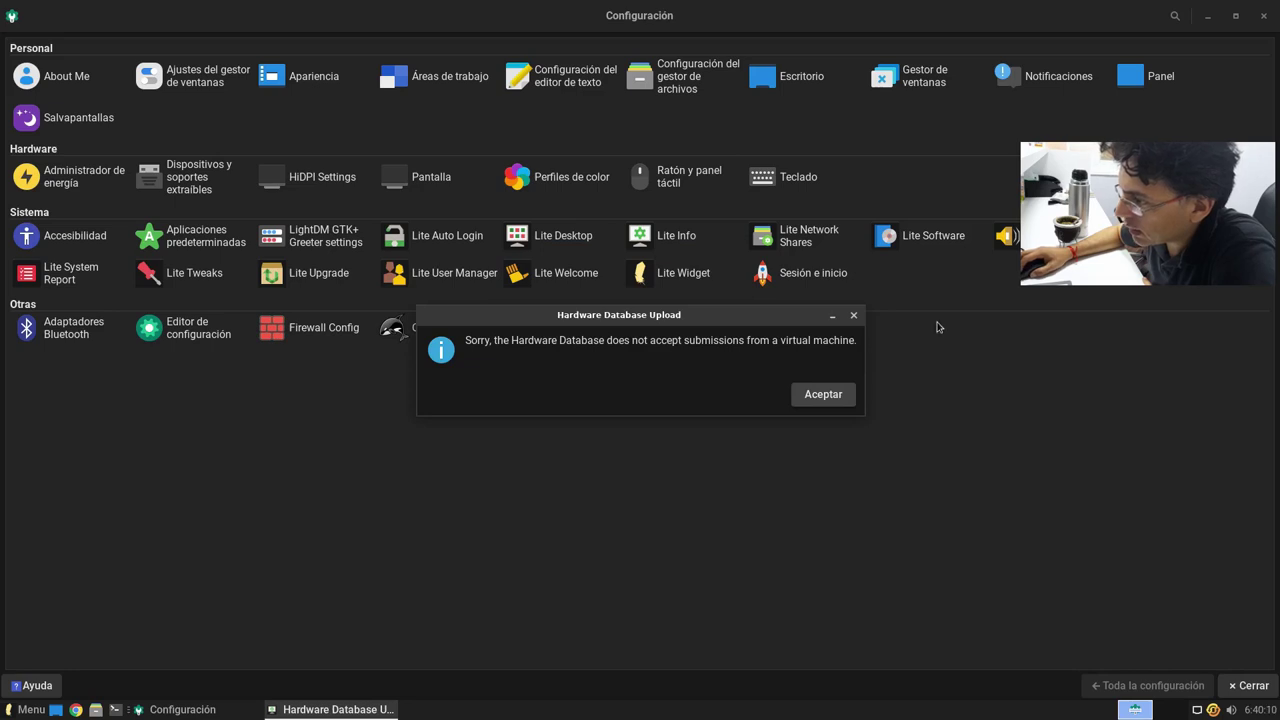
{"action": "left_click_drag", "start_coordinate": [603, 317], "coordinate": [648, 342]}
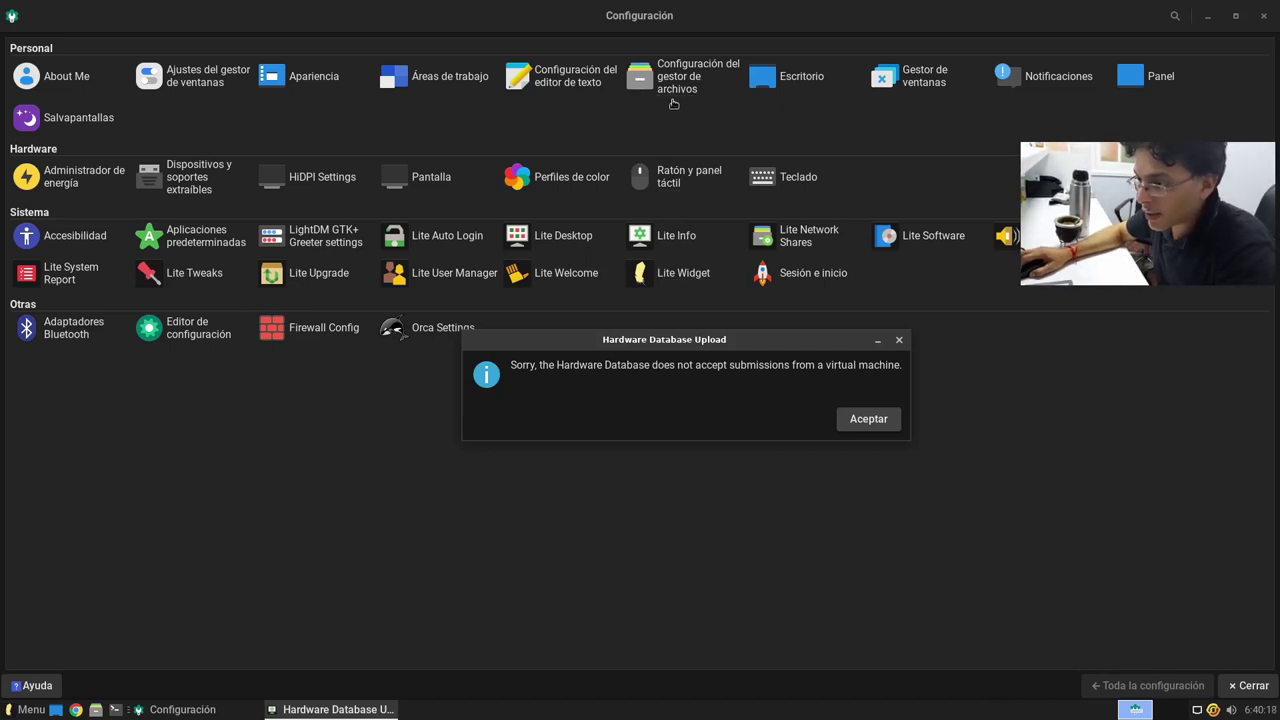
{"action": "left_click_drag", "start_coordinate": [517, 371], "coordinate": [716, 383]}
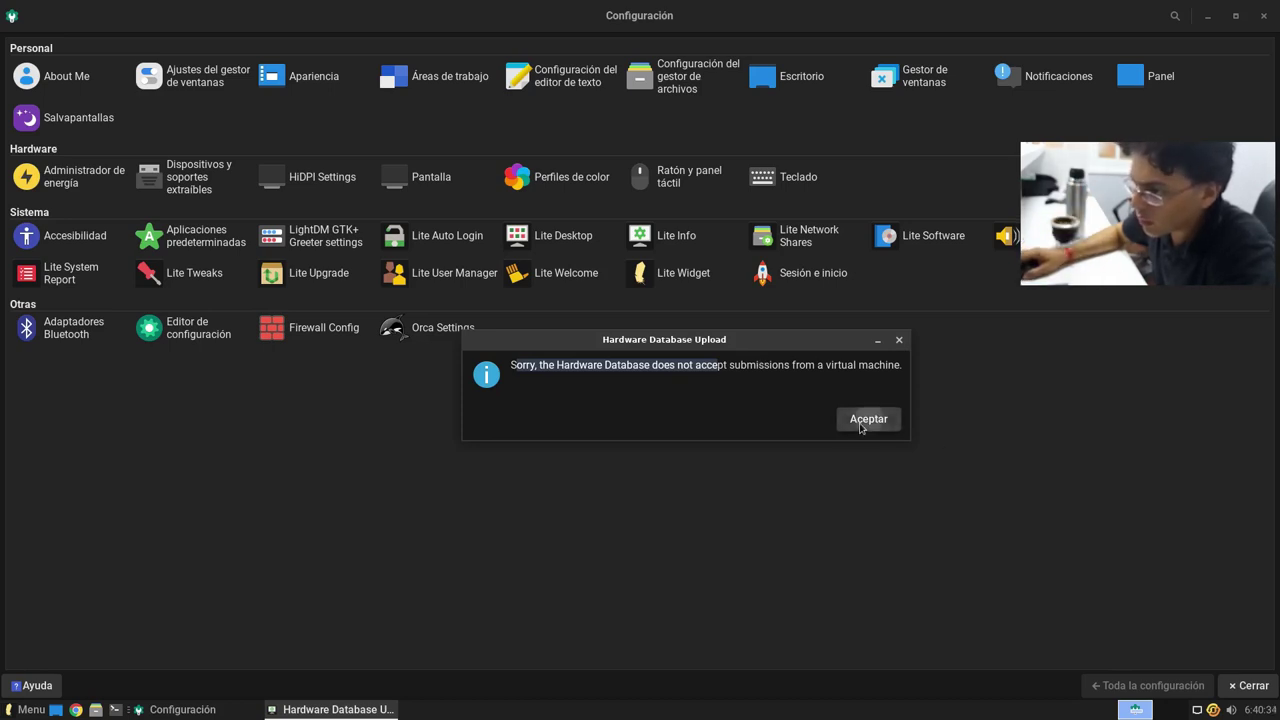
{"action": "left_click", "coordinate": [866, 419]}
{"action": "left_click", "coordinate": [671, 237]}
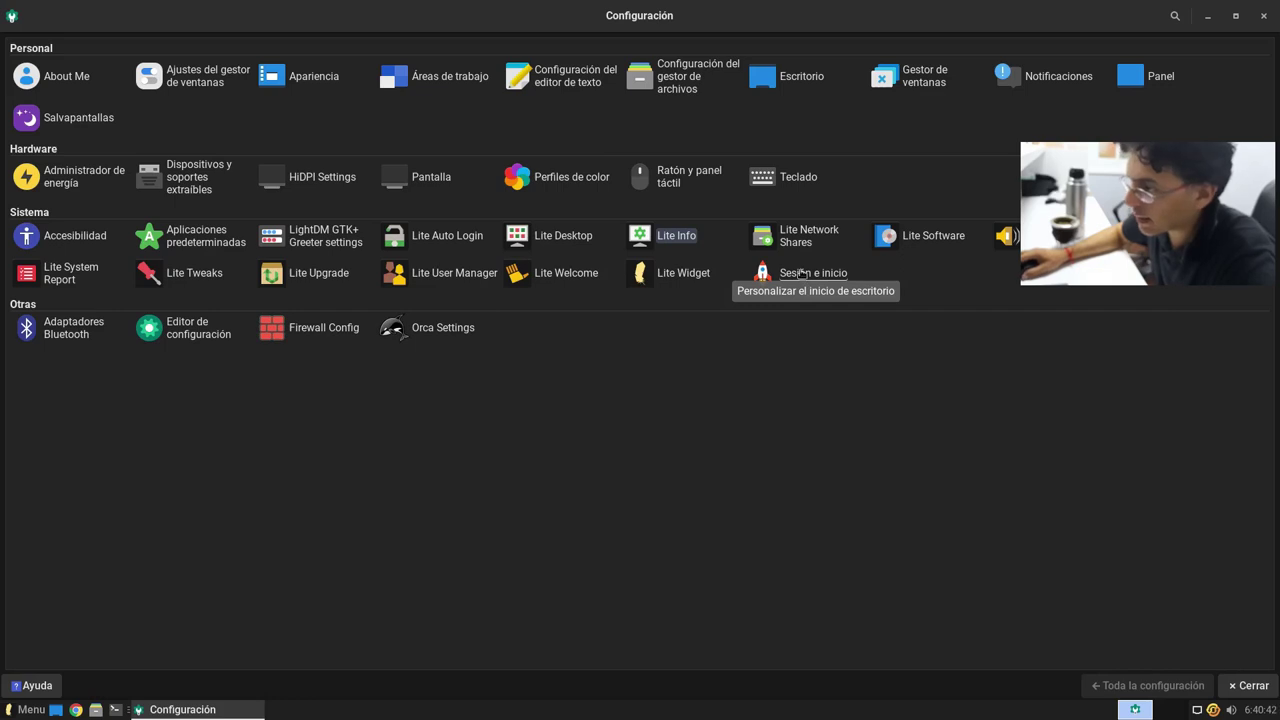
Step: Run Lite Network Shares with the admin password and quit it, then launch Lite Software authenticated
{"action": "left_click", "coordinate": [805, 245]}
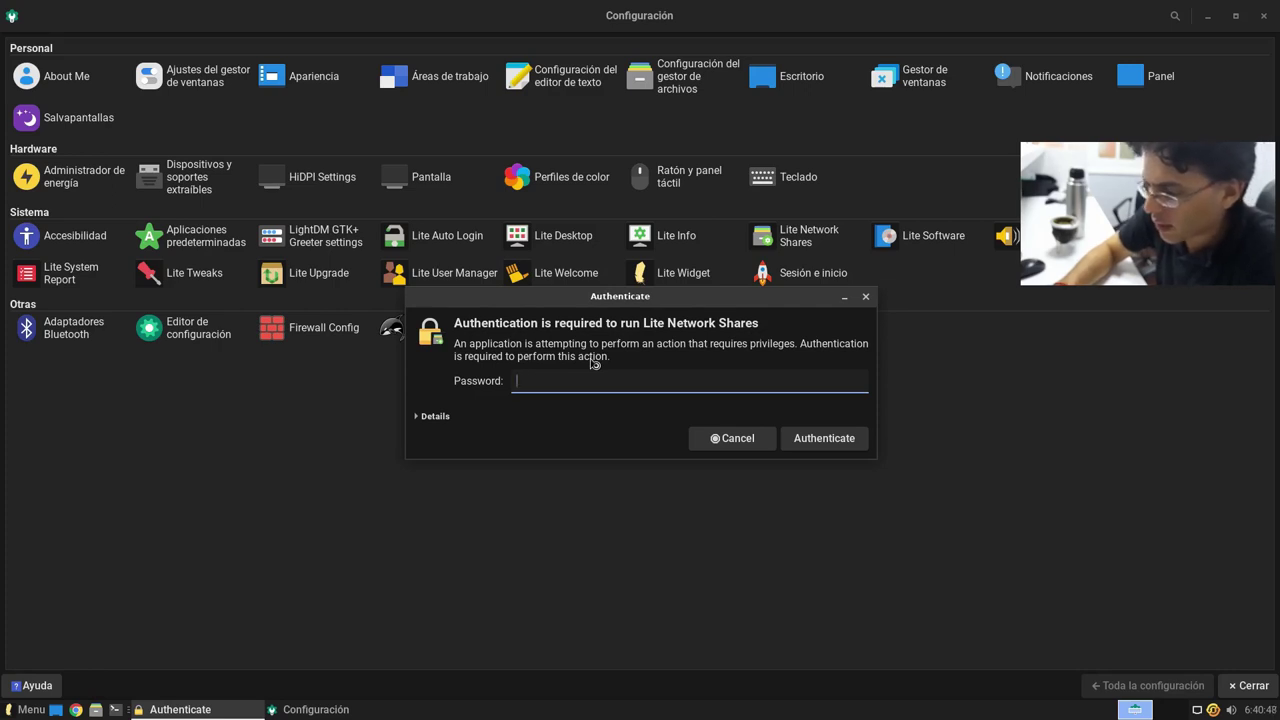
{"action": "key", "text": "Return"}
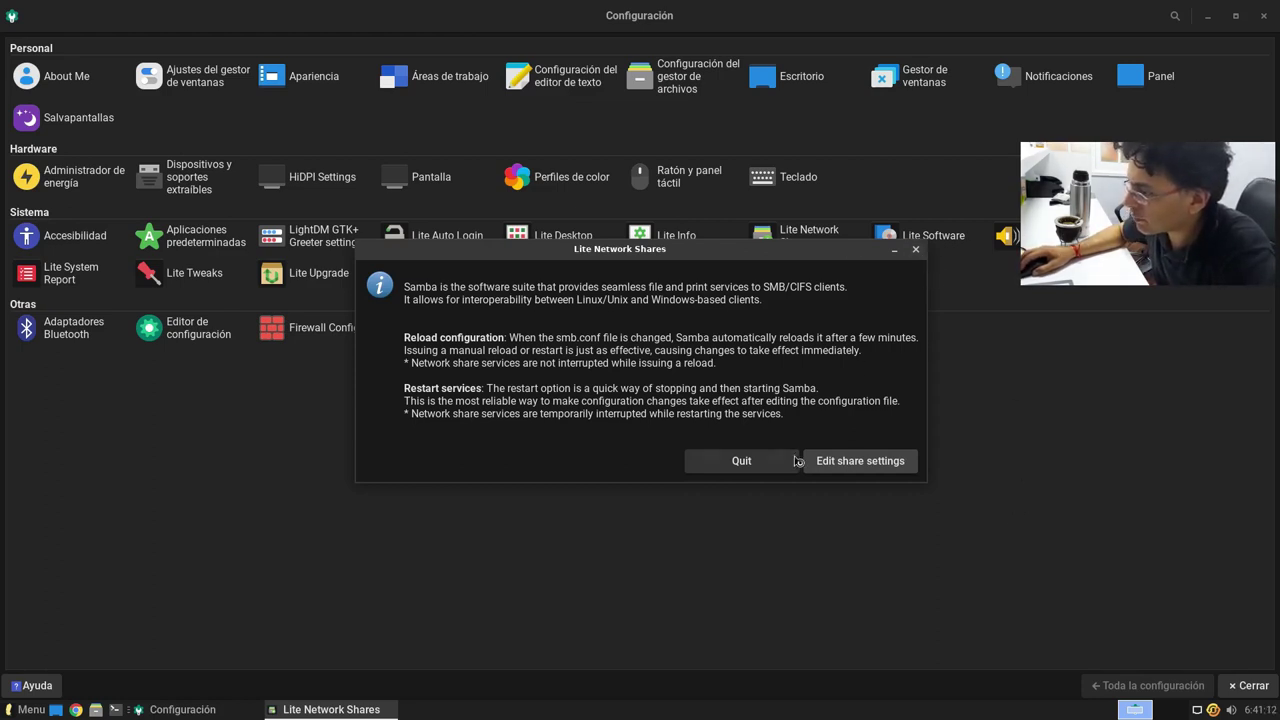
{"action": "left_click", "coordinate": [794, 461]}
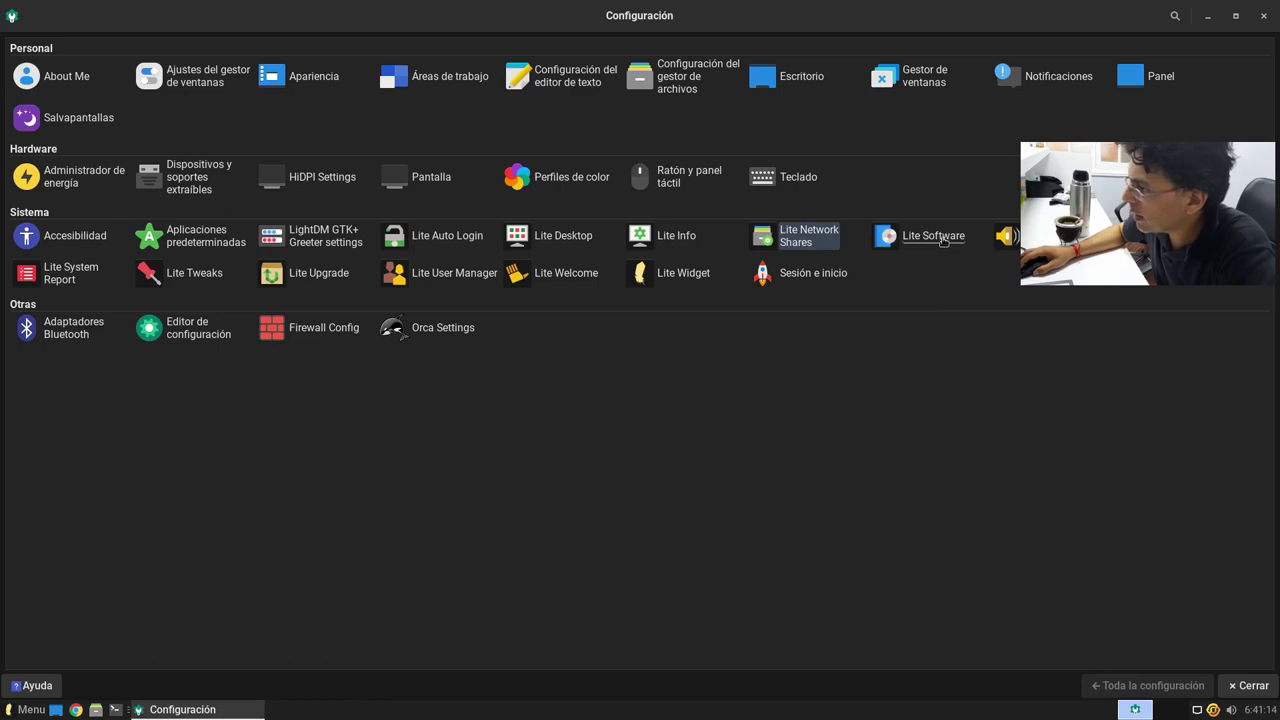
{"action": "left_click", "coordinate": [942, 241]}
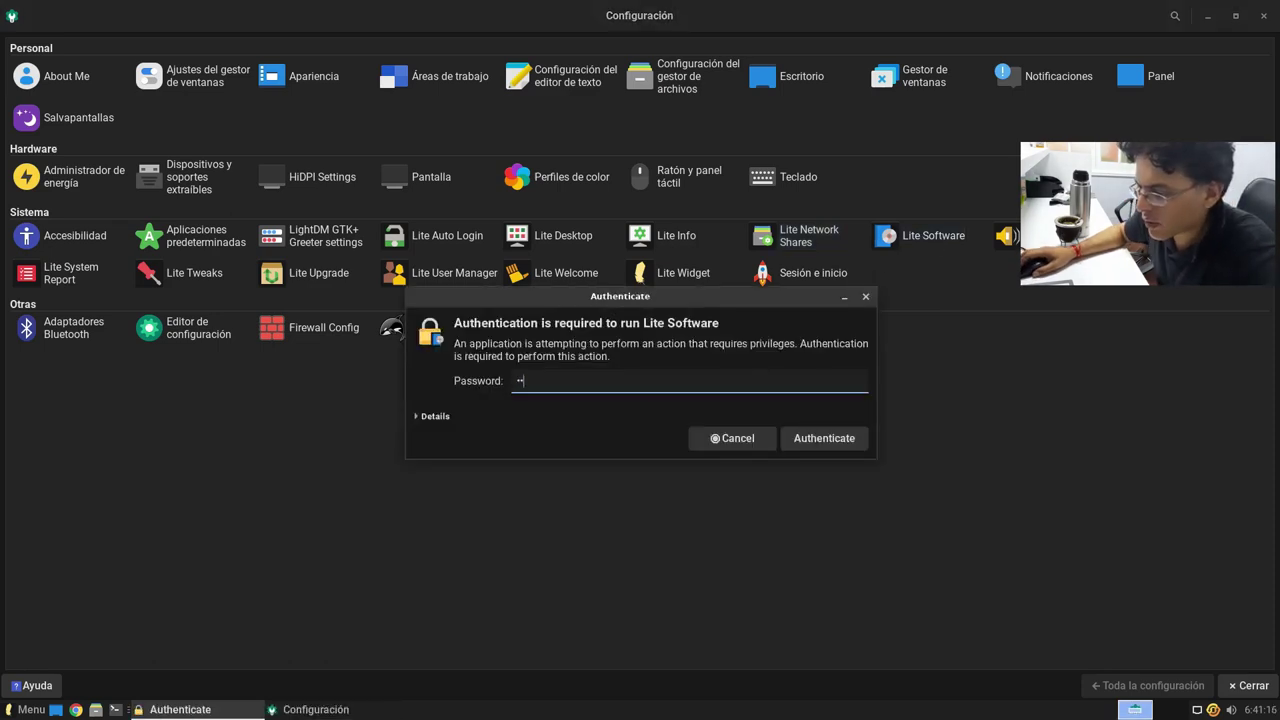
{"action": "key", "text": "Return"}
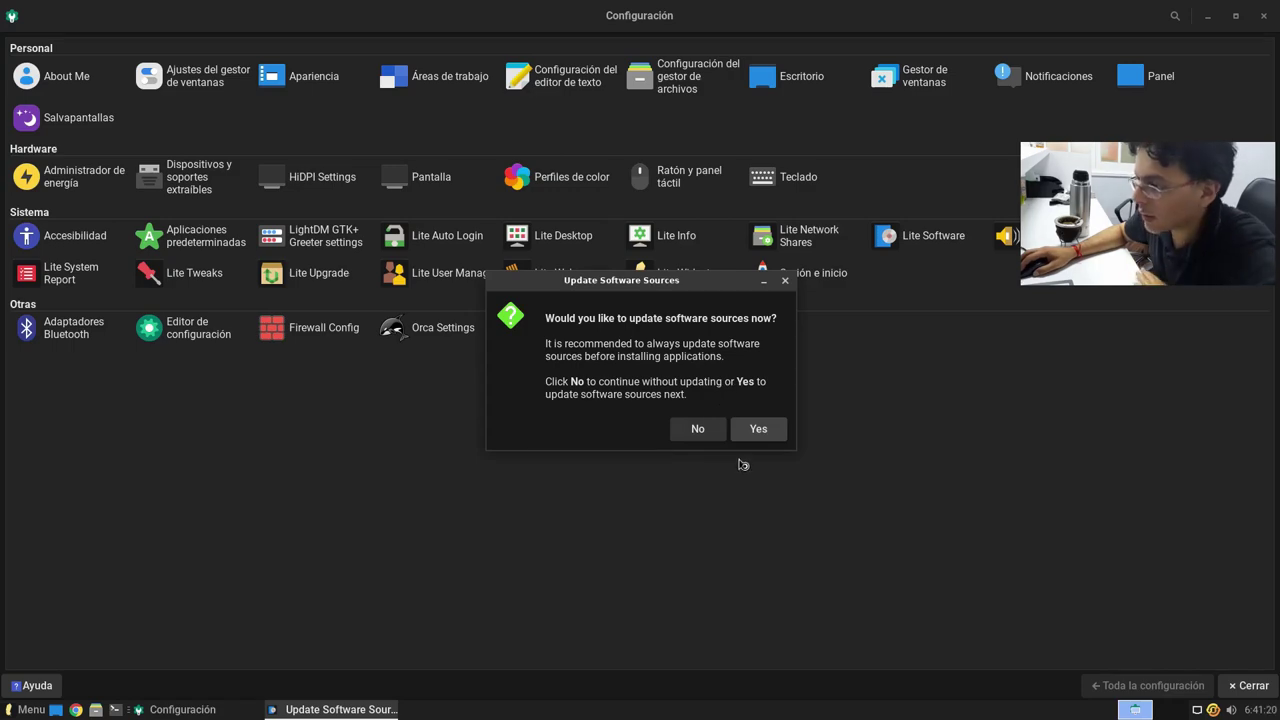
Step: Accept updating the software sources, then close the Lite Sounds window
{"action": "left_click", "coordinate": [758, 432]}
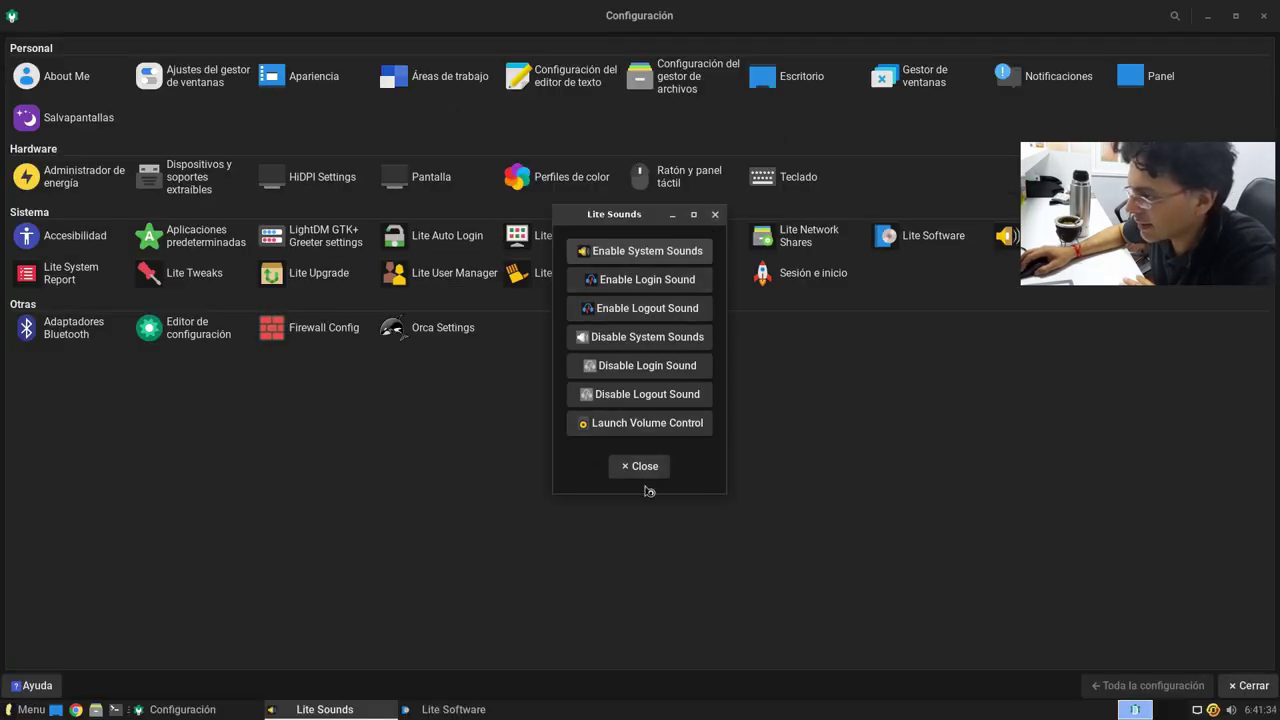
{"action": "left_click", "coordinate": [632, 468]}
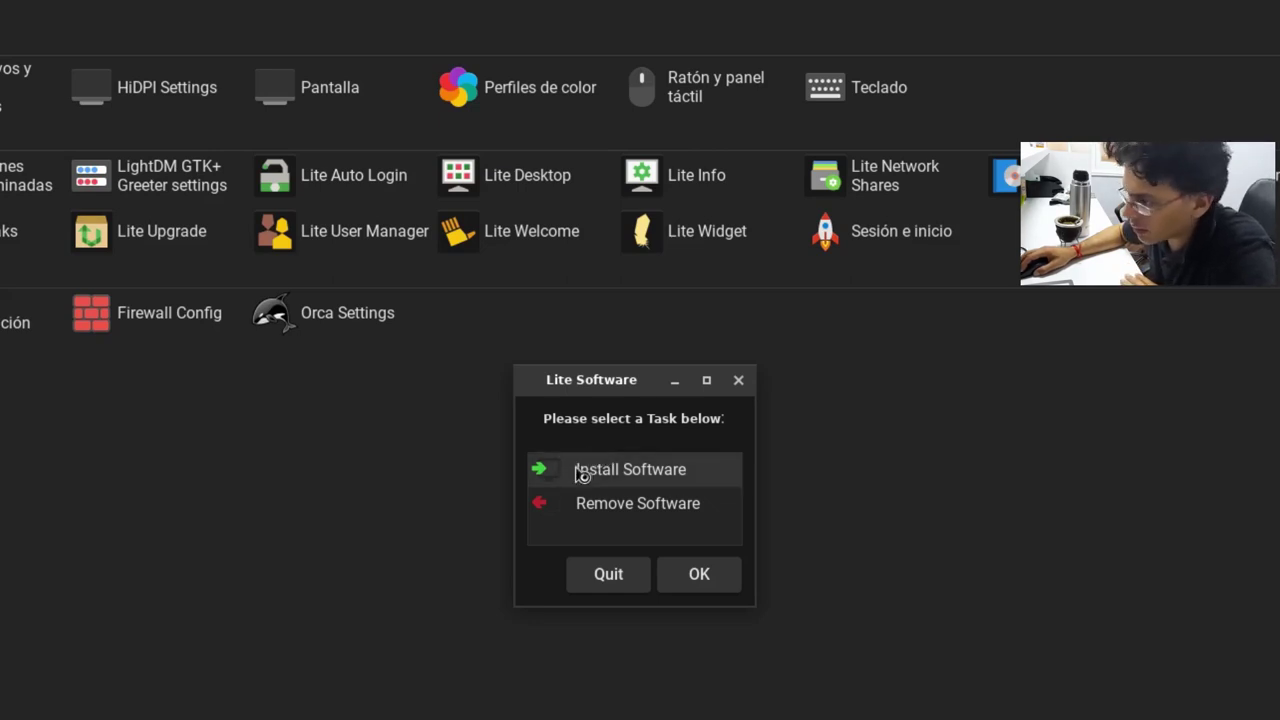
Step: Choose the Install Software task and scroll through the list of available applications
{"action": "left_click", "coordinate": [596, 478]}
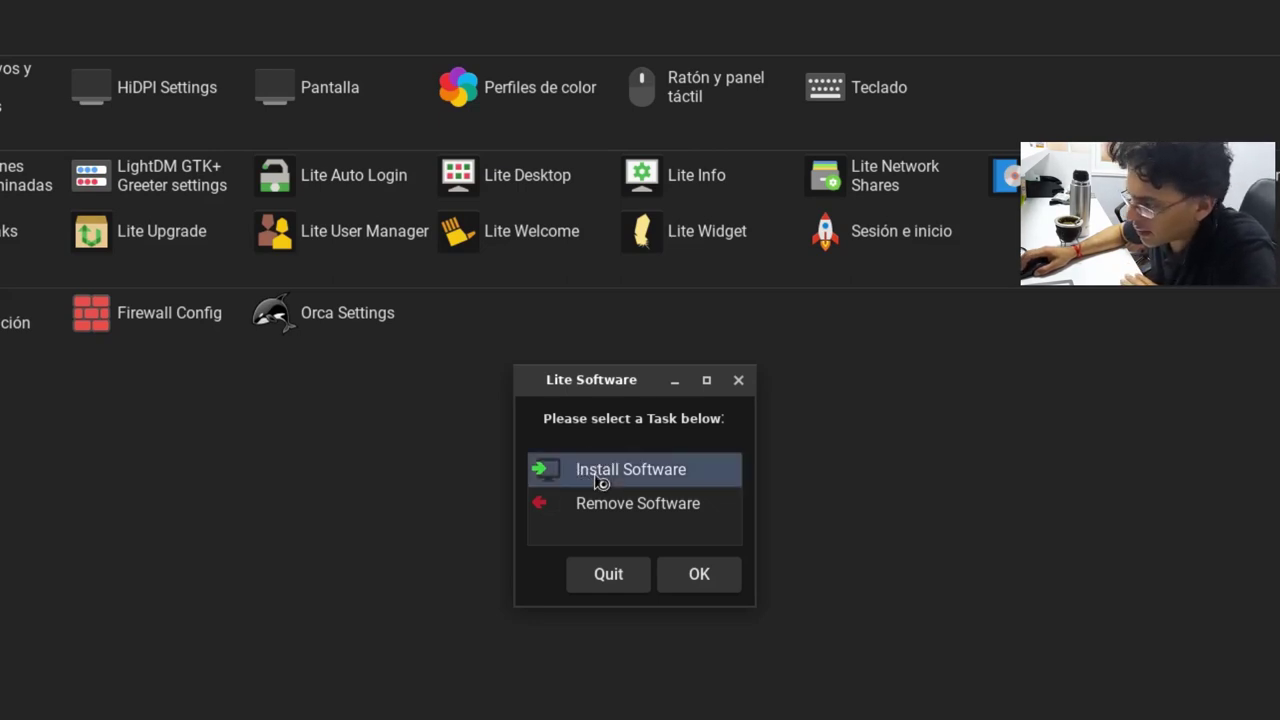
{"action": "left_click", "coordinate": [720, 581]}
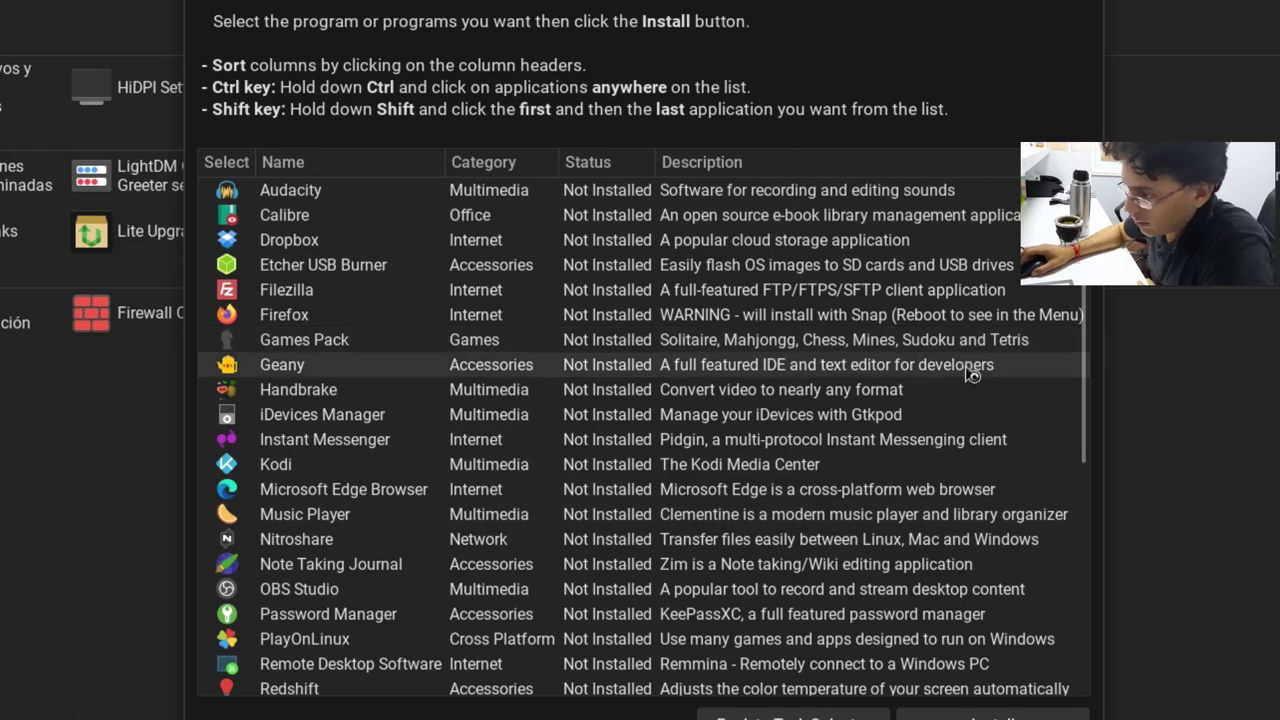
{"action": "left_click_drag", "start_coordinate": [1090, 347], "coordinate": [1067, 603]}
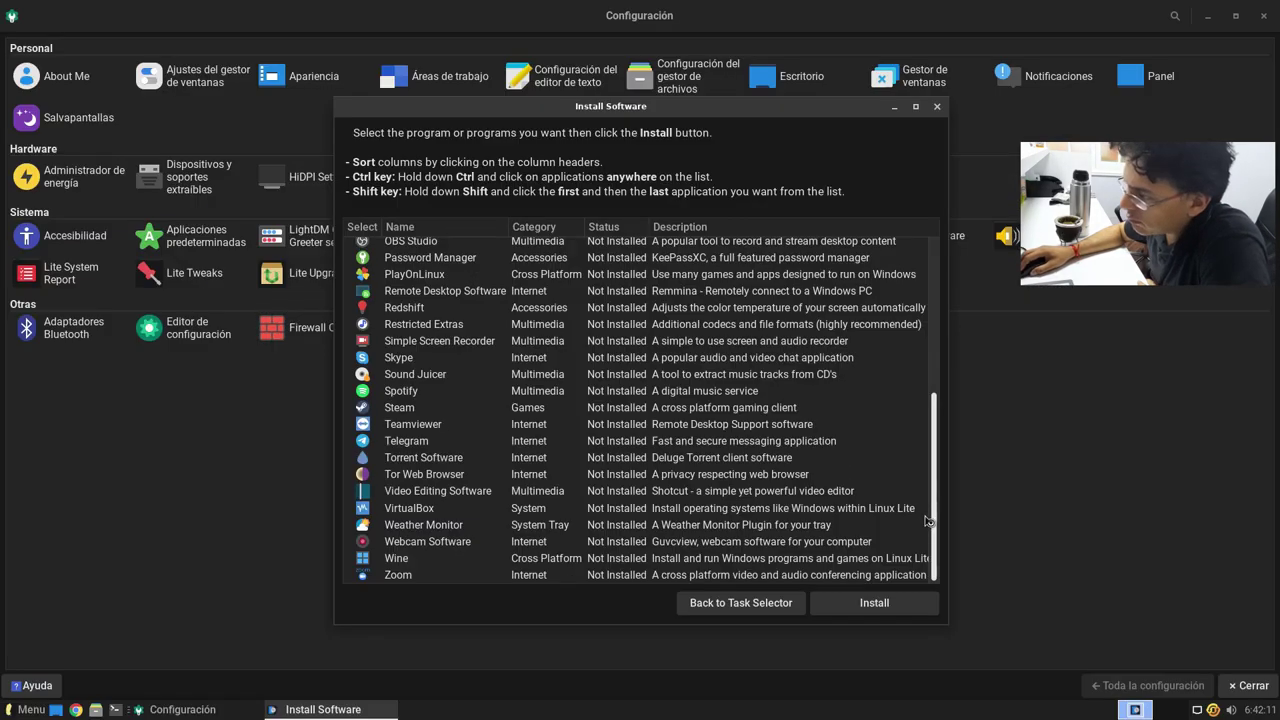
{"action": "left_click_drag", "start_coordinate": [928, 520], "coordinate": [940, 293]}
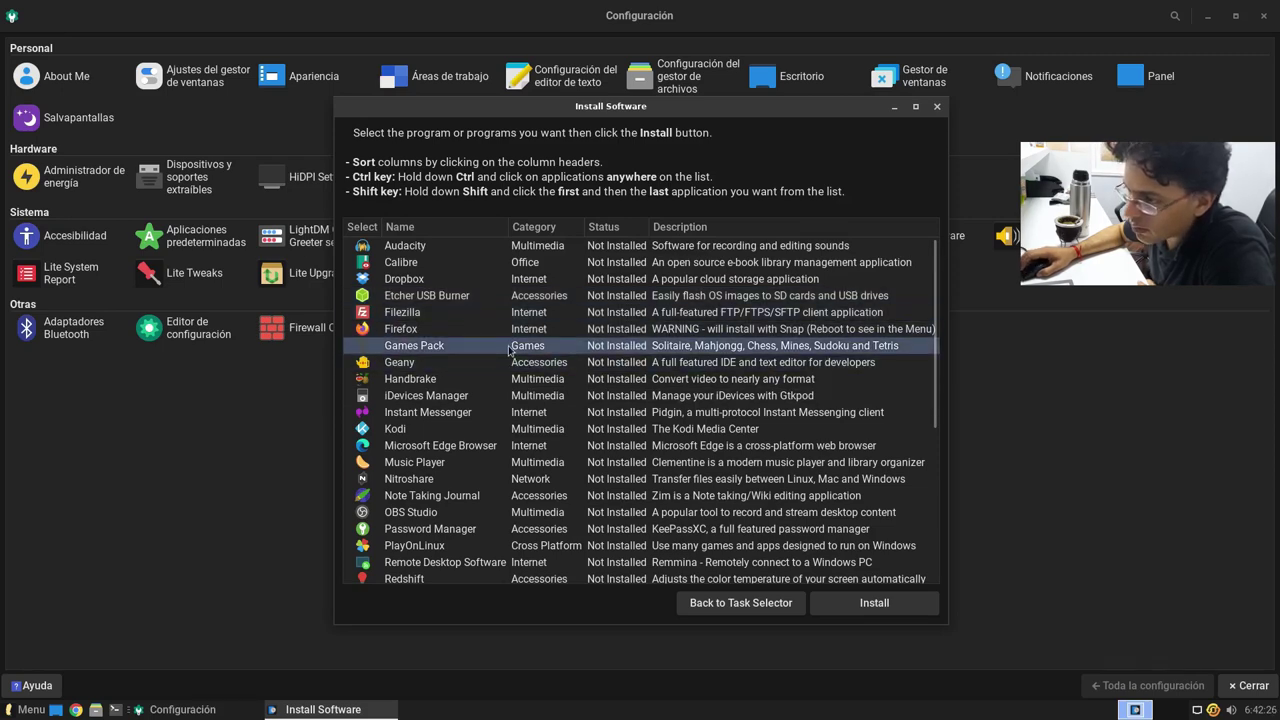
{"action": "scroll", "coordinate": [508, 350], "scroll_direction": "down", "scroll_amount": 5}
{"action": "scroll", "coordinate": [469, 319], "scroll_direction": "up", "scroll_amount": 2}
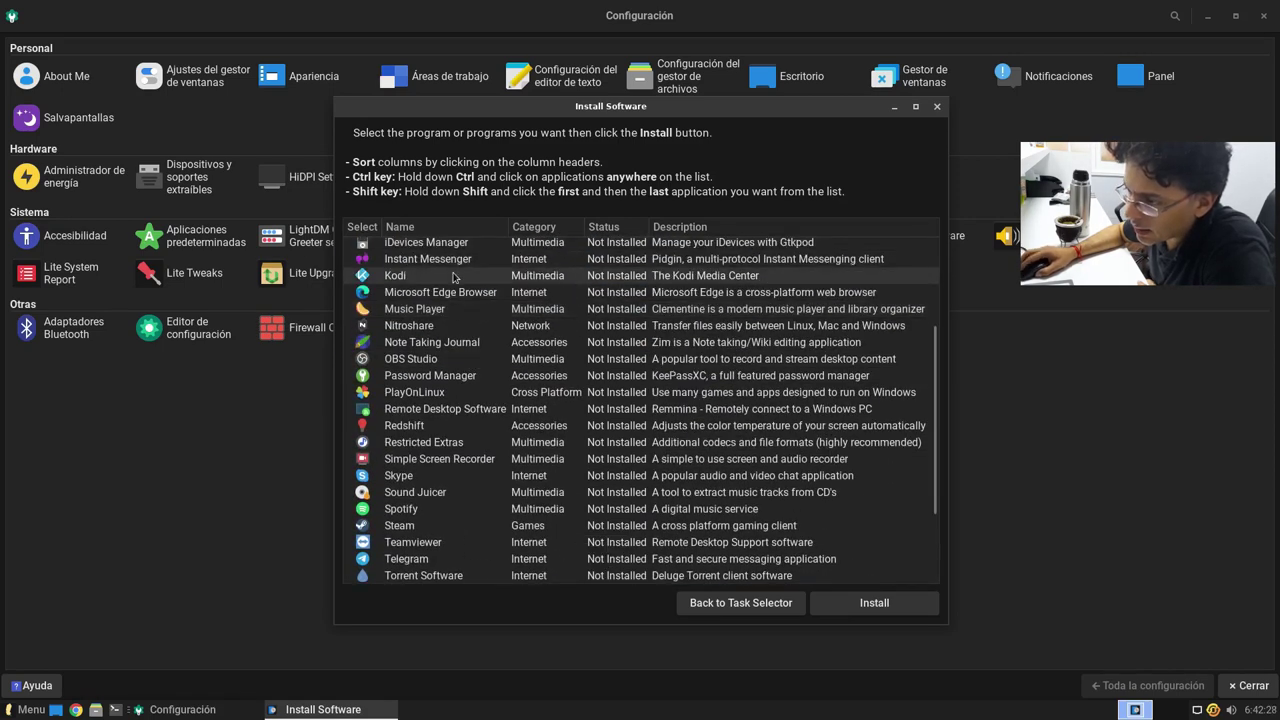
{"action": "scroll", "coordinate": [900, 440], "scroll_direction": "down", "scroll_amount": 3}
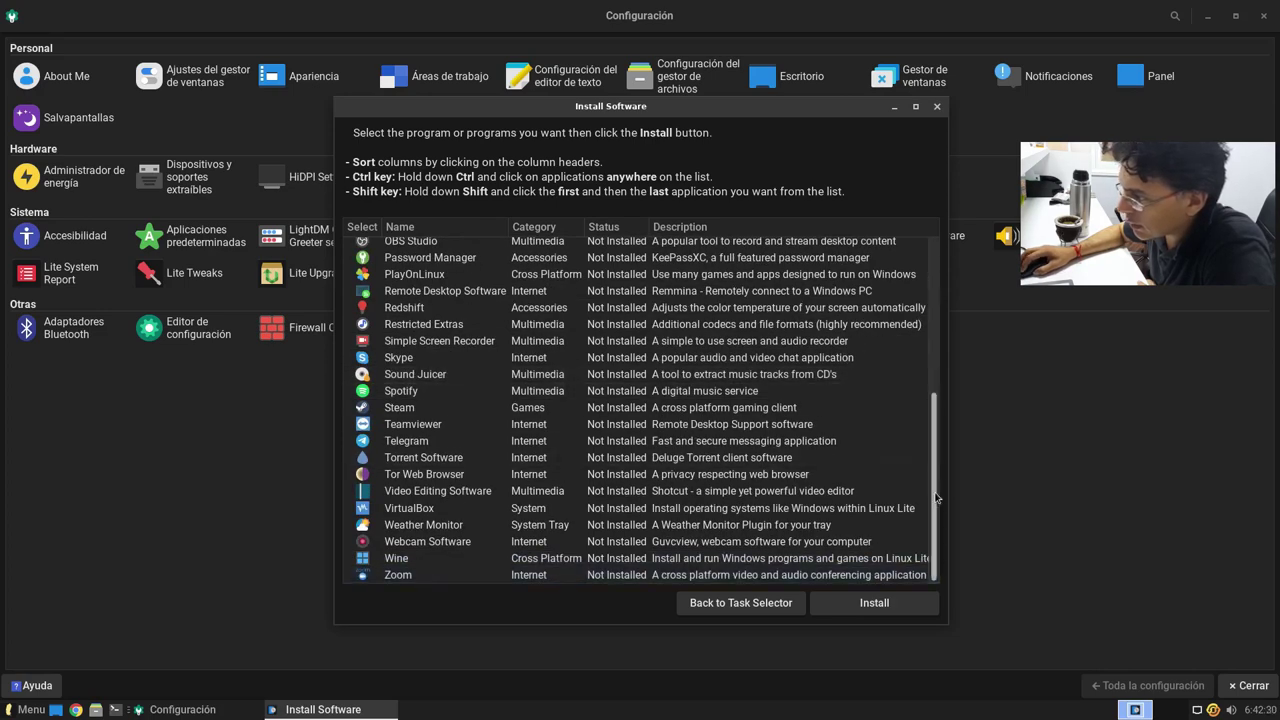
{"action": "scroll", "coordinate": [925, 420], "scroll_direction": "up", "scroll_amount": 6}
{"action": "scroll", "coordinate": [947, 380], "scroll_direction": "down", "scroll_amount": 1}
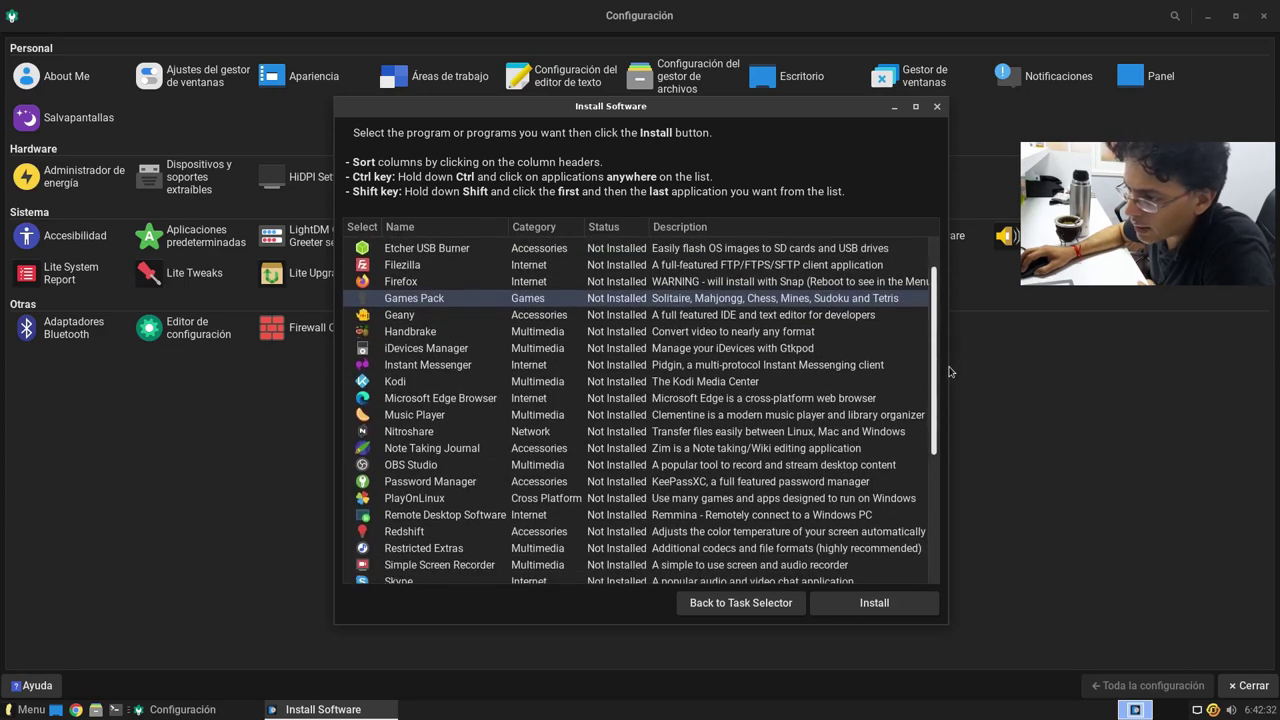
{"action": "scroll", "coordinate": [947, 380], "scroll_direction": "down", "scroll_amount": 1}
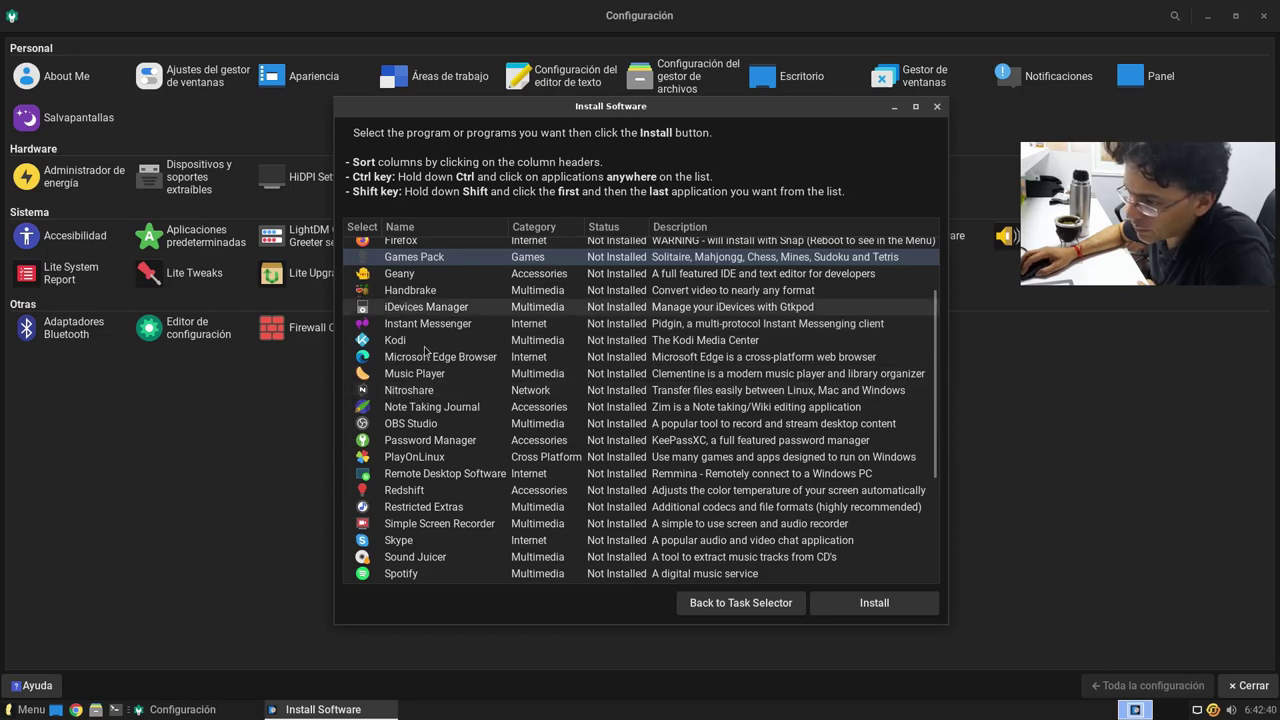
Step: Select iDevices Manager, Instant Messenger, Kodi, Microsoft Edge, Music Player, Nitroshare and Zoom in the list
{"action": "left_click", "coordinate": [462, 312]}
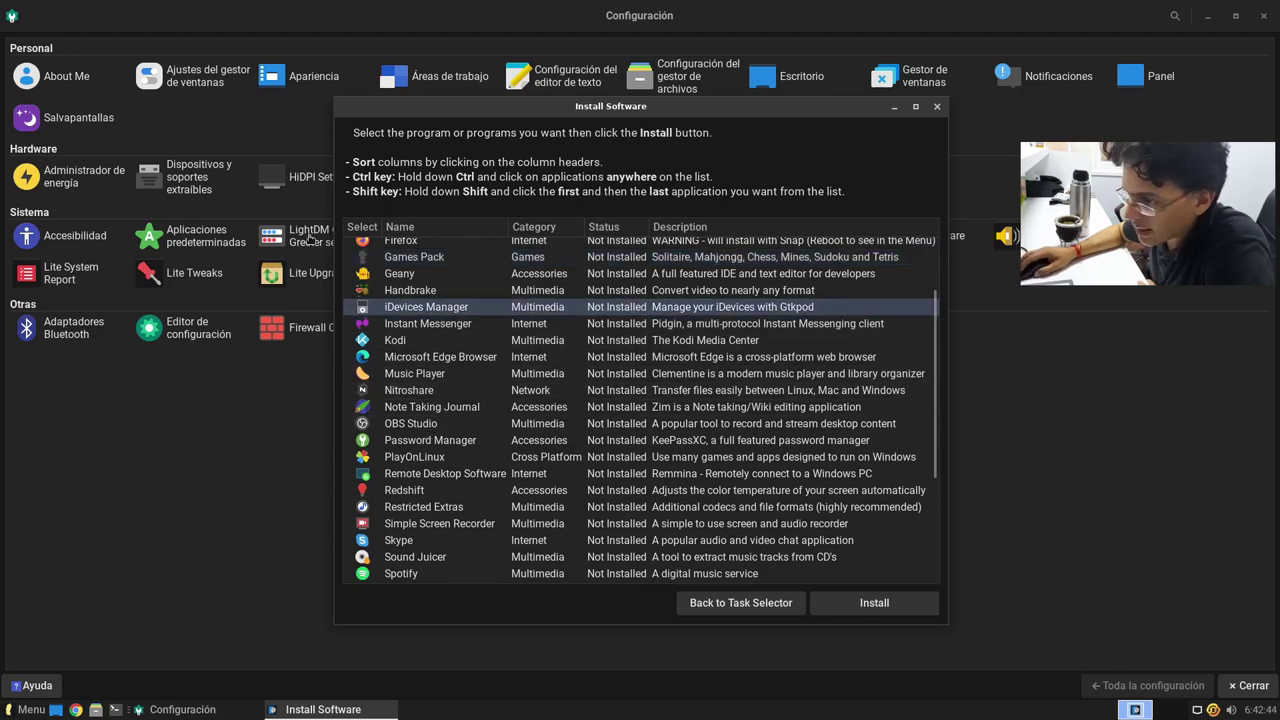
{"action": "left_click", "coordinate": [620, 323]}
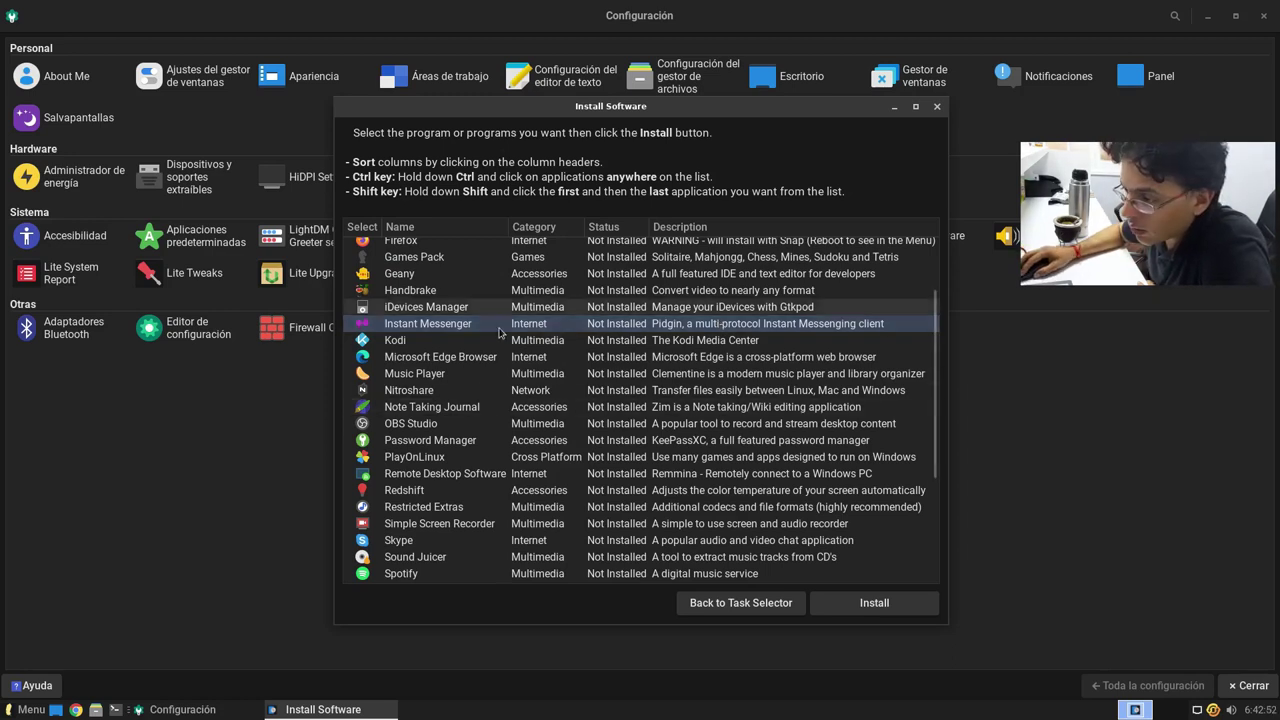
{"action": "left_click", "coordinate": [674, 342]}
{"action": "left_click", "coordinate": [441, 359]}
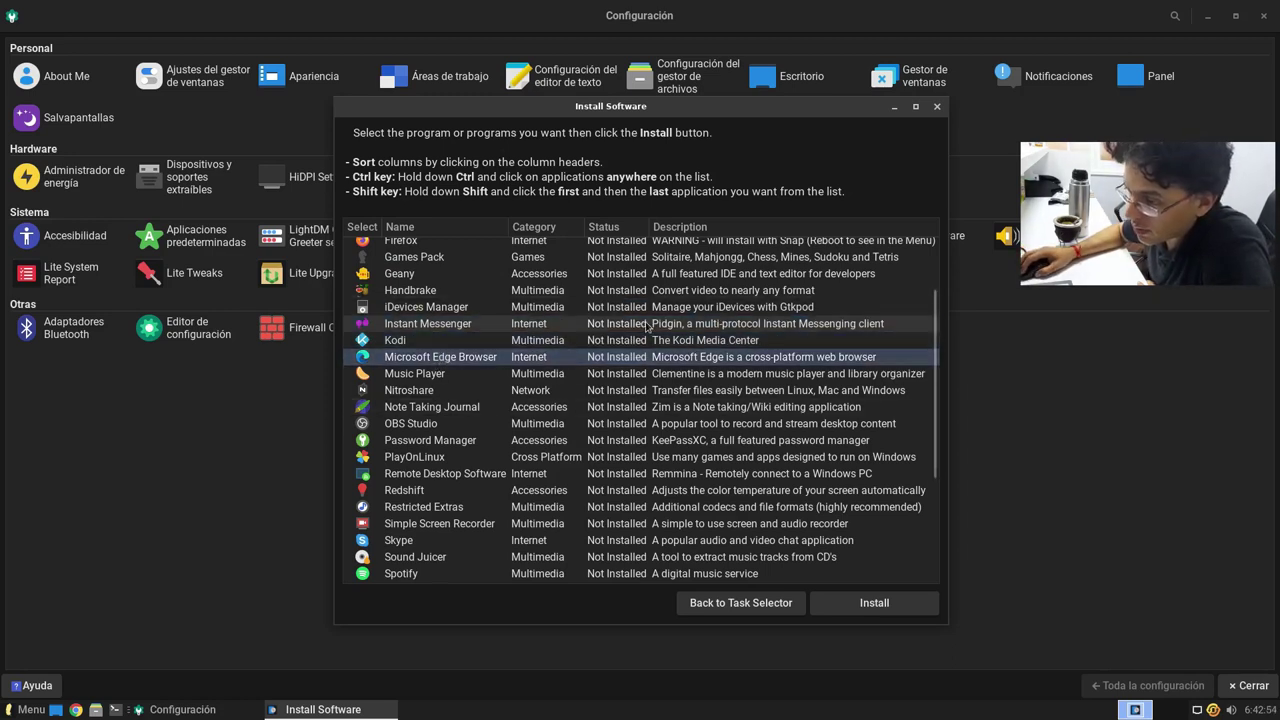
{"action": "left_click", "coordinate": [456, 371]}
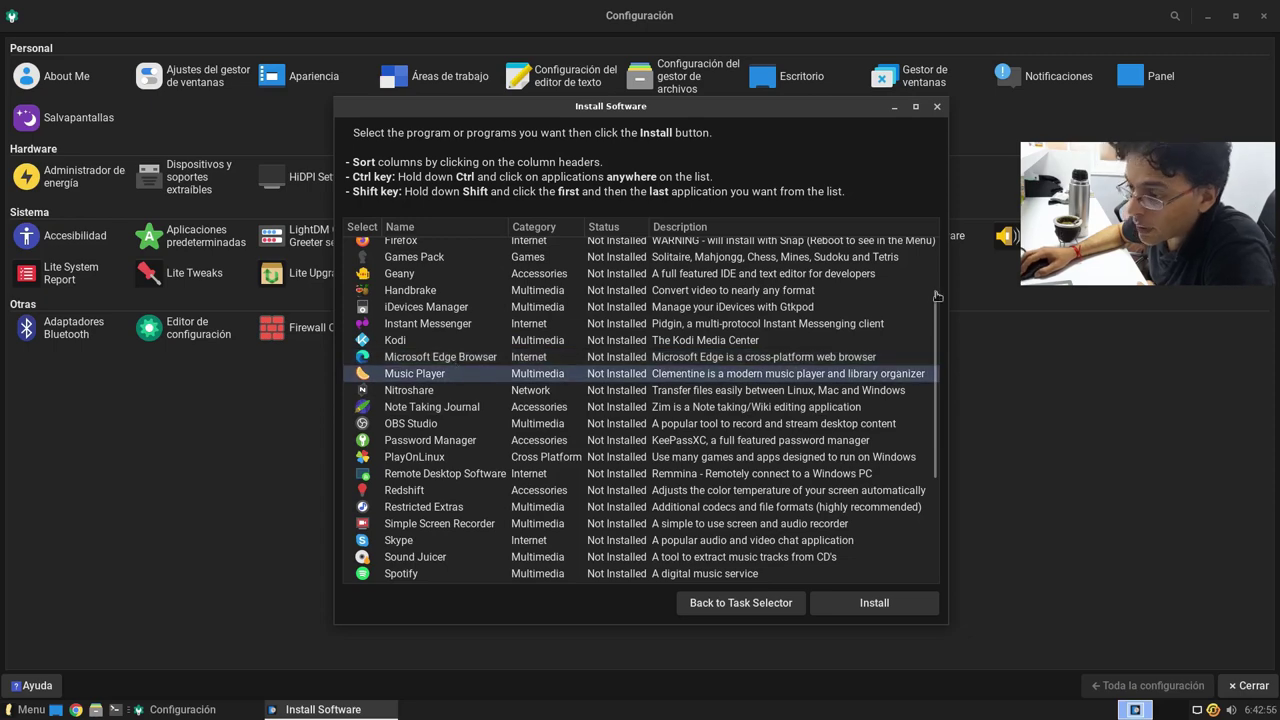
{"action": "left_click", "coordinate": [410, 390]}
{"action": "scroll", "coordinate": [522, 420], "scroll_direction": "down", "scroll_amount": 5}
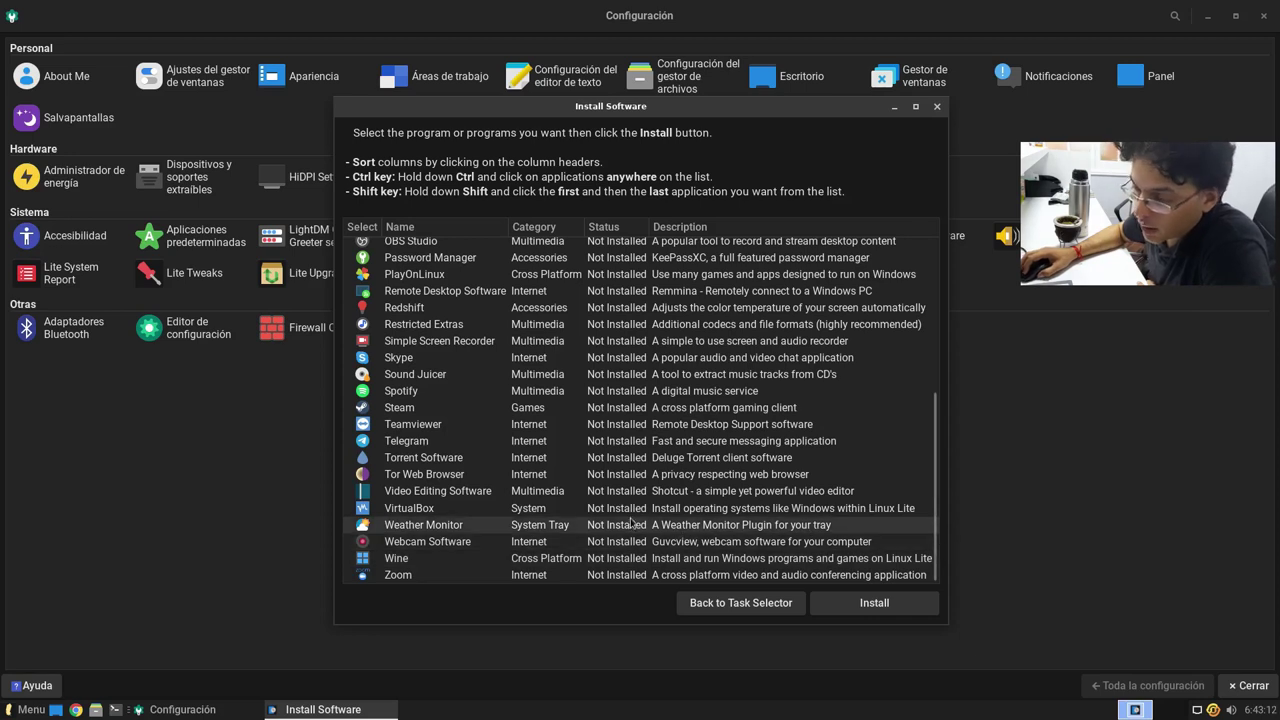
{"action": "left_click", "coordinate": [425, 575]}
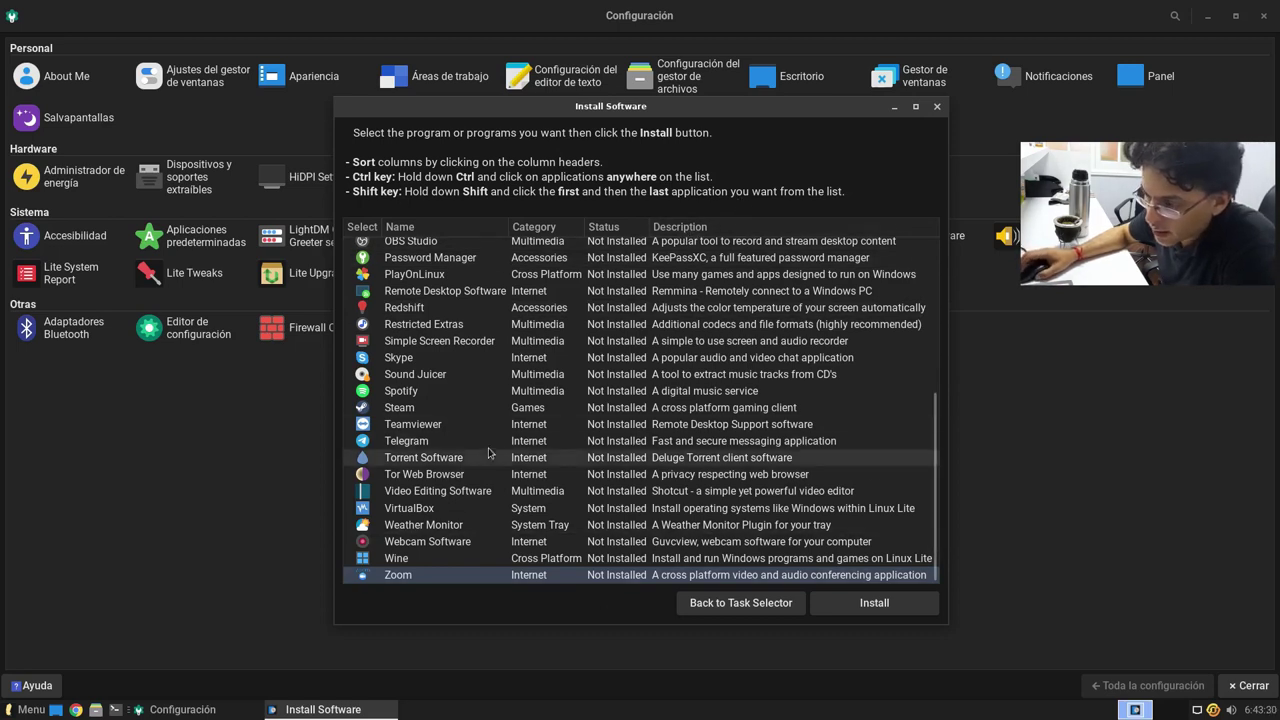
{"action": "left_click", "coordinate": [546, 583]}
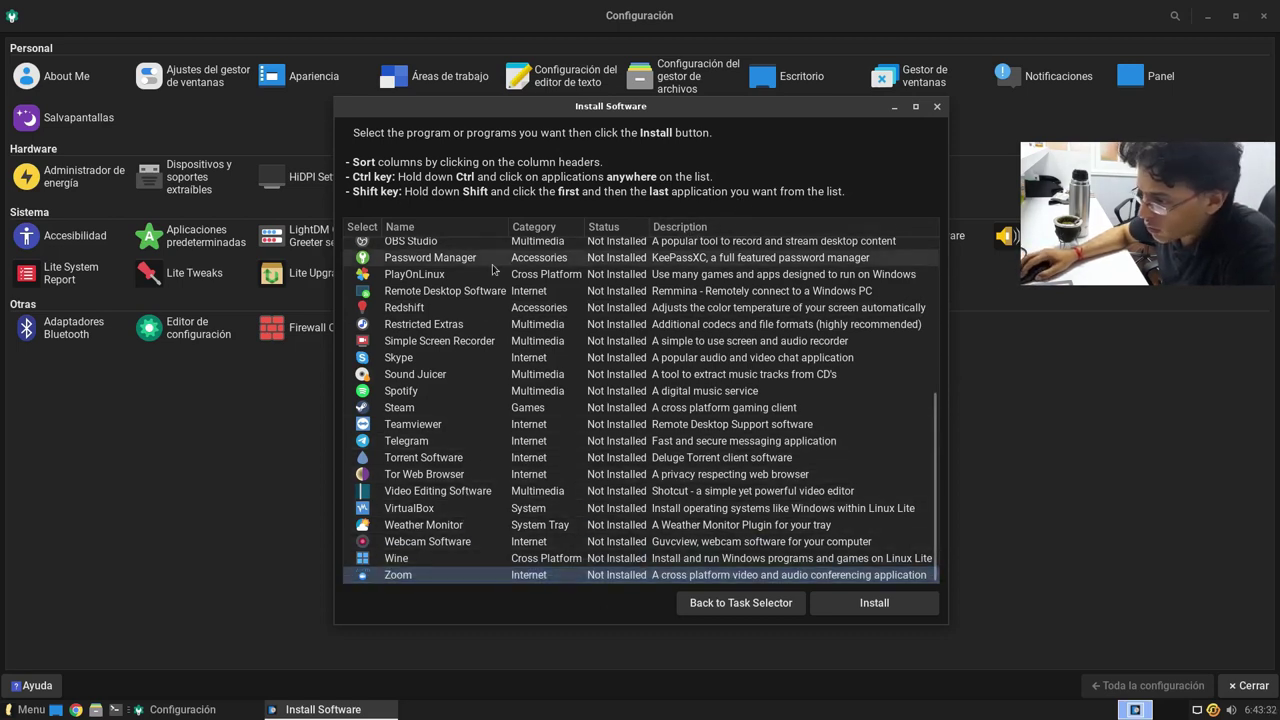
Step: Go back to the task selector, choose Remove Software, and quit Lite Software
{"action": "scroll", "coordinate": [505, 485], "scroll_direction": "up", "scroll_amount": 3}
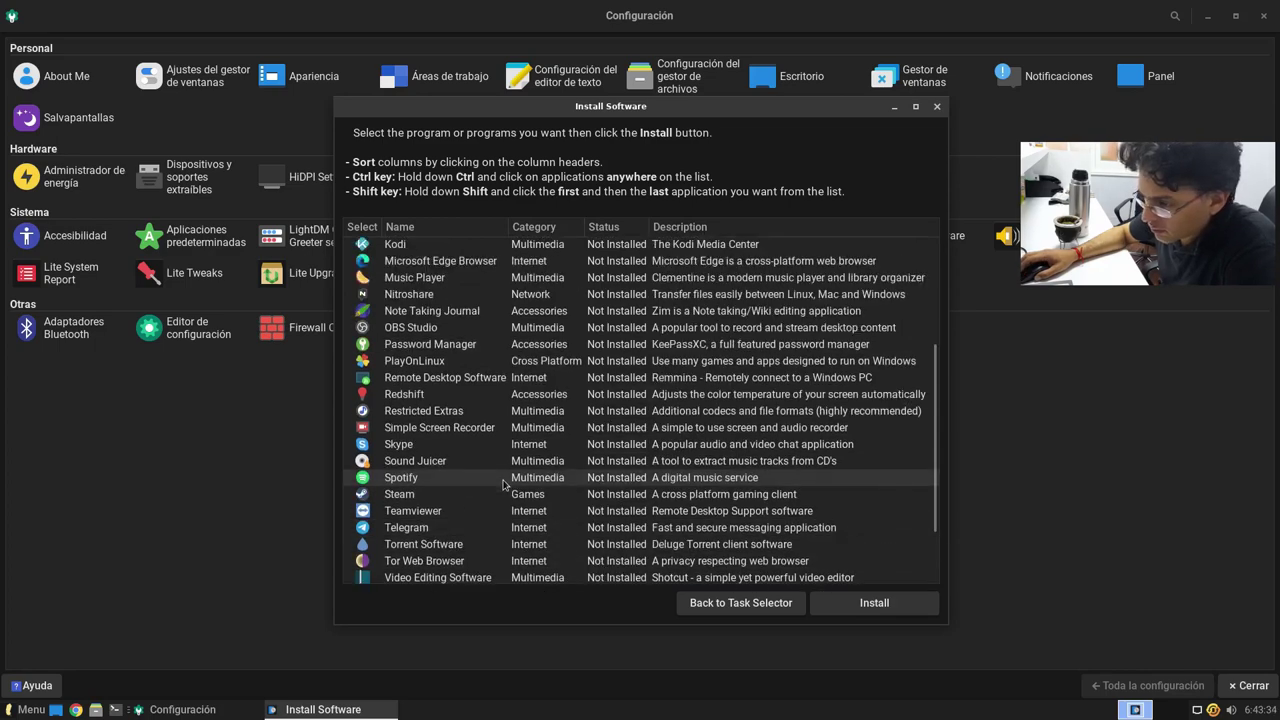
{"action": "scroll", "coordinate": [515, 475], "scroll_direction": "up", "scroll_amount": 3}
{"action": "scroll", "coordinate": [700, 520], "scroll_direction": "down", "scroll_amount": 1}
{"action": "scroll", "coordinate": [800, 550], "scroll_direction": "up", "scroll_amount": 1}
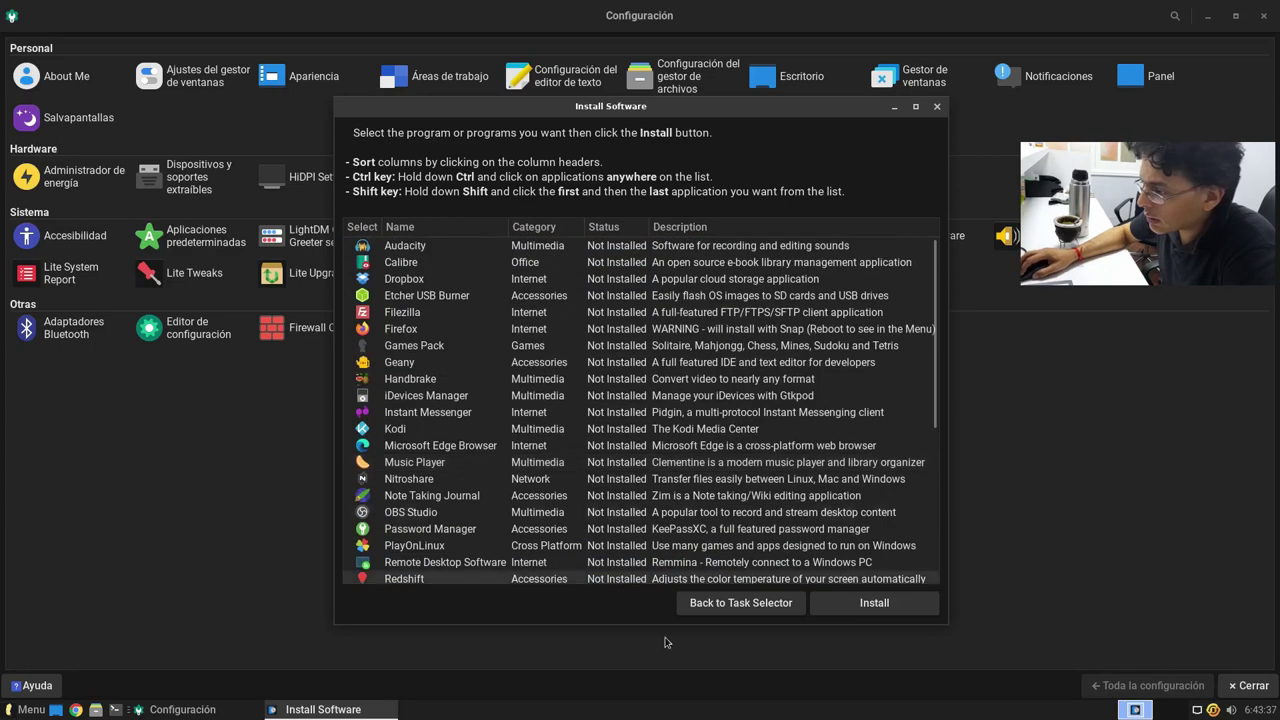
{"action": "left_click", "coordinate": [719, 603]}
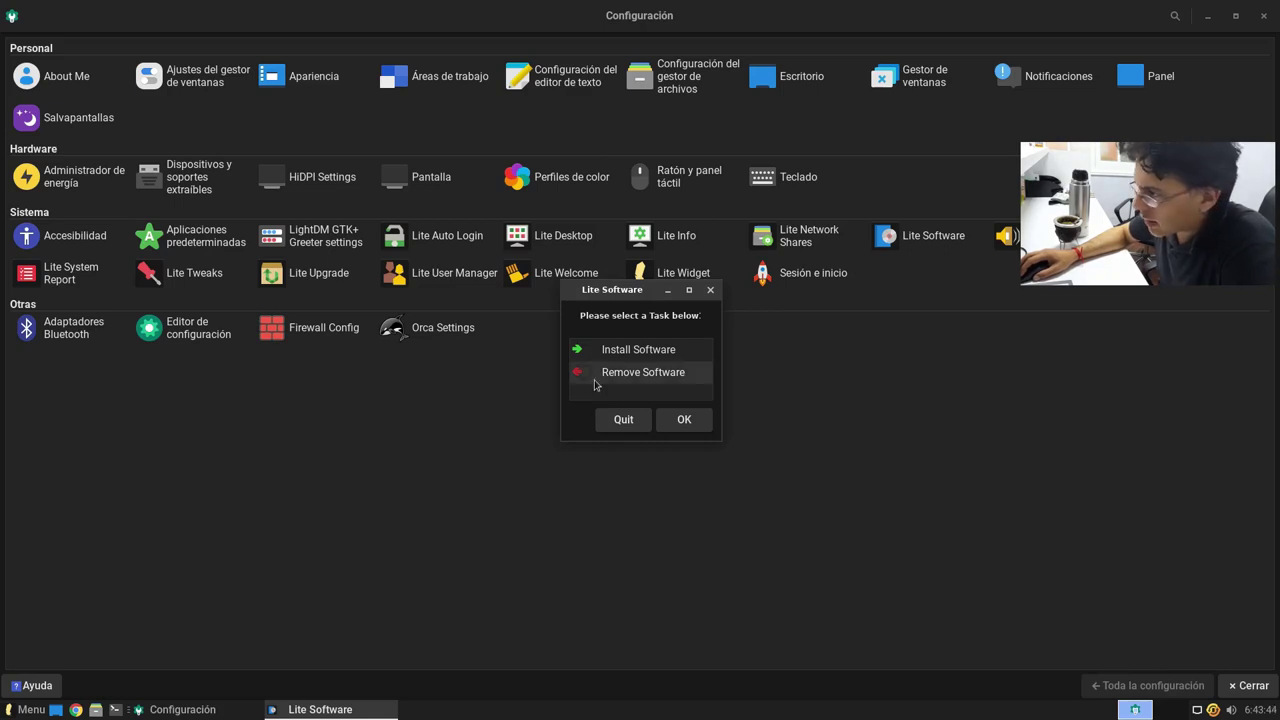
{"action": "left_click", "coordinate": [679, 378]}
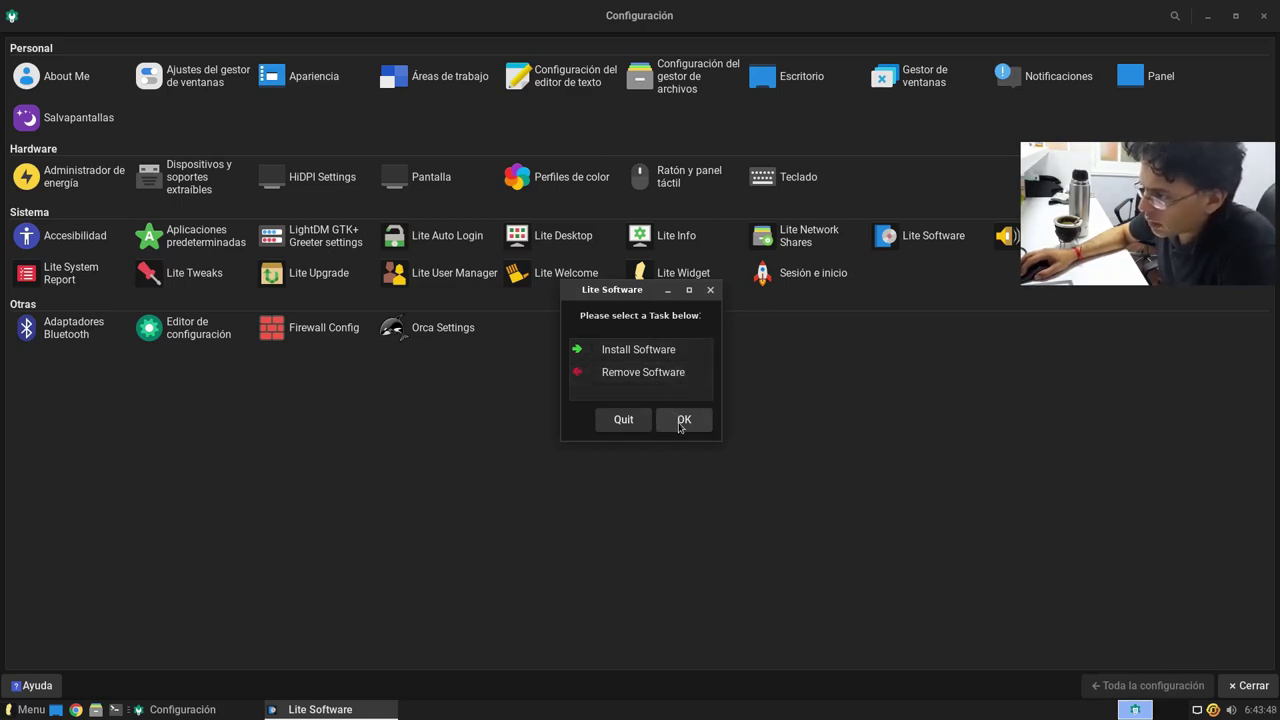
{"action": "left_click", "coordinate": [624, 420]}
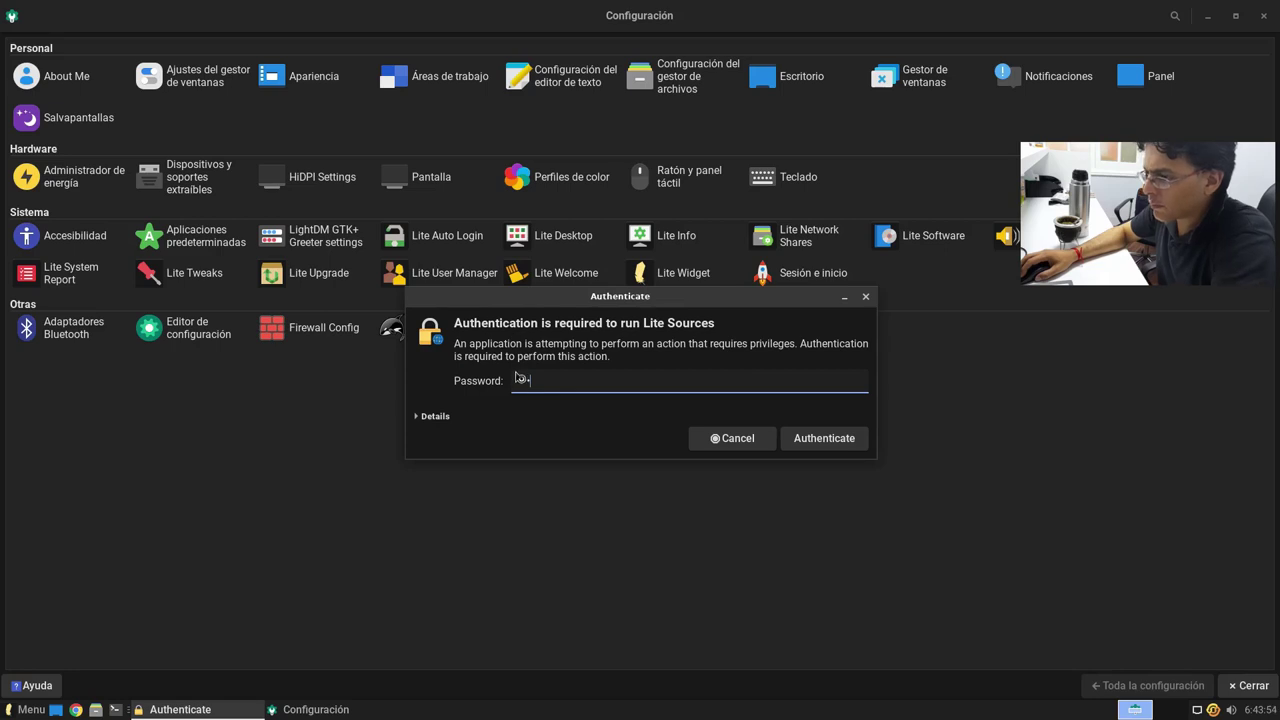
Step: Authenticate to open Lite Sources, then enlarge its window and move it right
{"action": "key", "text": "Return"}
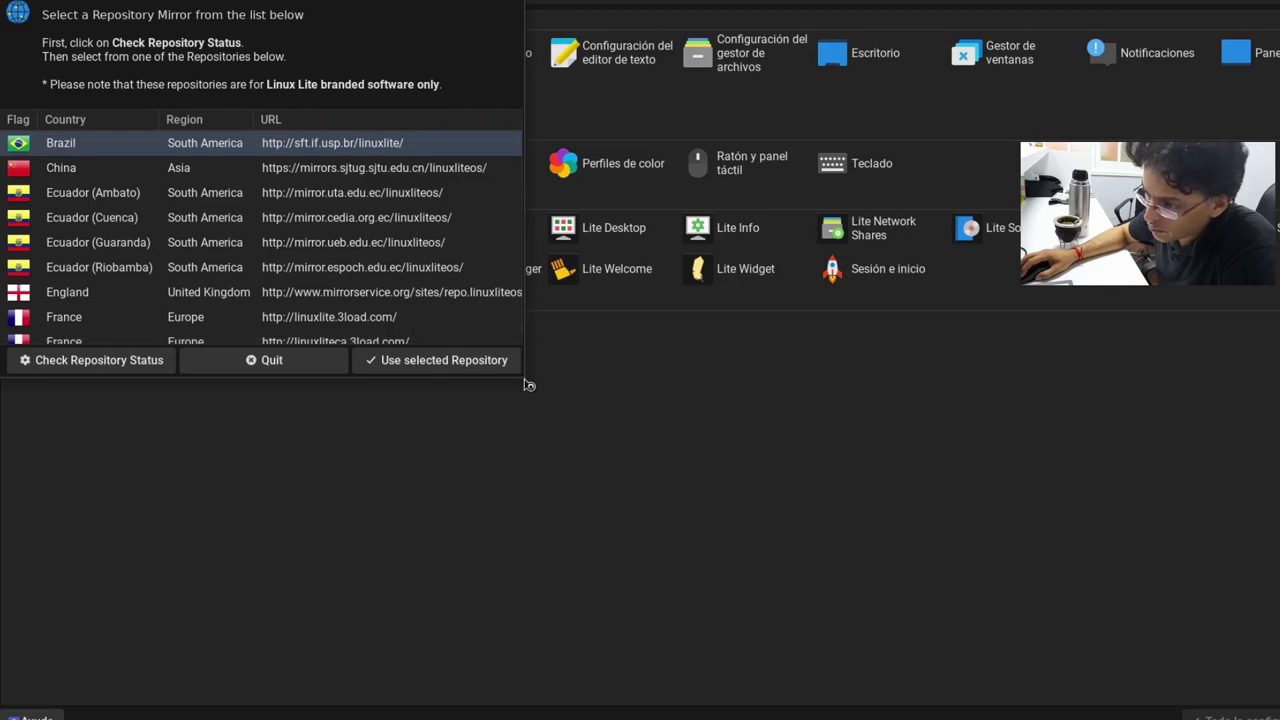
{"action": "left_click_drag", "start_coordinate": [521, 373], "coordinate": [520, 632]}
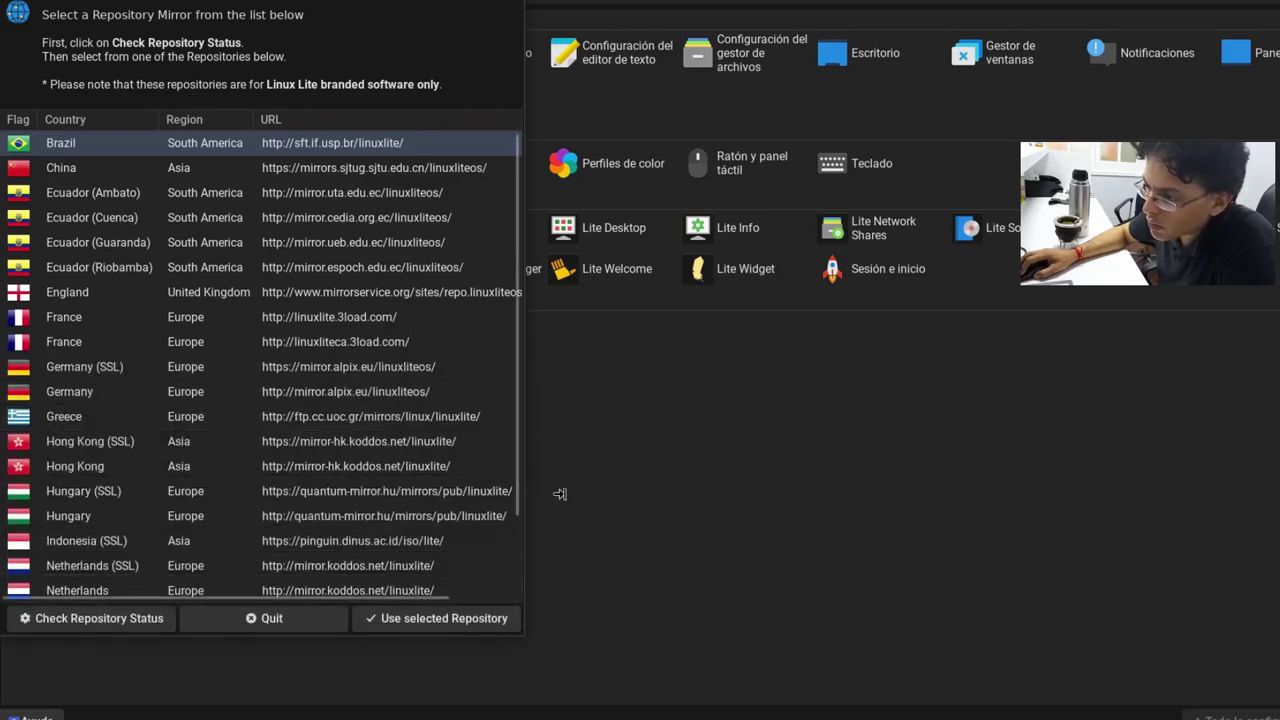
{"action": "left_click_drag", "start_coordinate": [593, 367], "coordinate": [836, 367]}
Step: Scroll through the repository mirror list, then bring the Configuración manager to the front
{"action": "scroll", "coordinate": [766, 330], "scroll_direction": "down", "scroll_amount": 2}
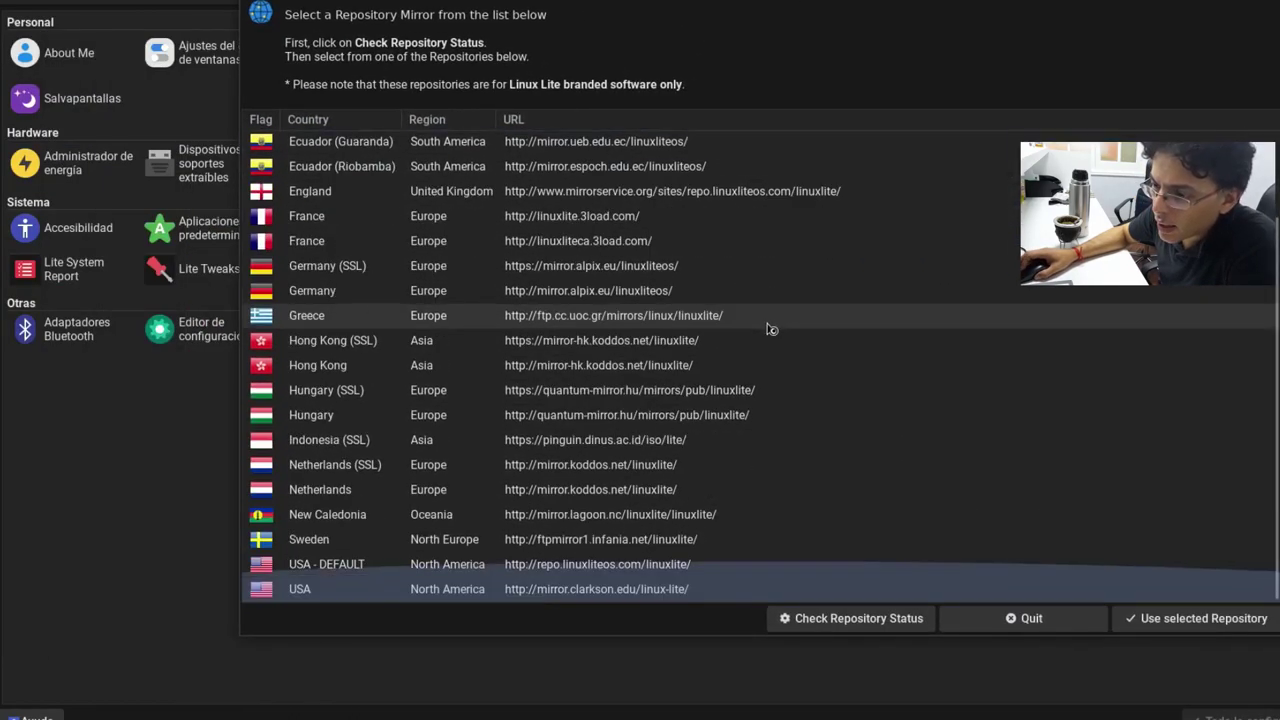
{"action": "scroll", "coordinate": [760, 334], "scroll_direction": "up", "scroll_amount": 2}
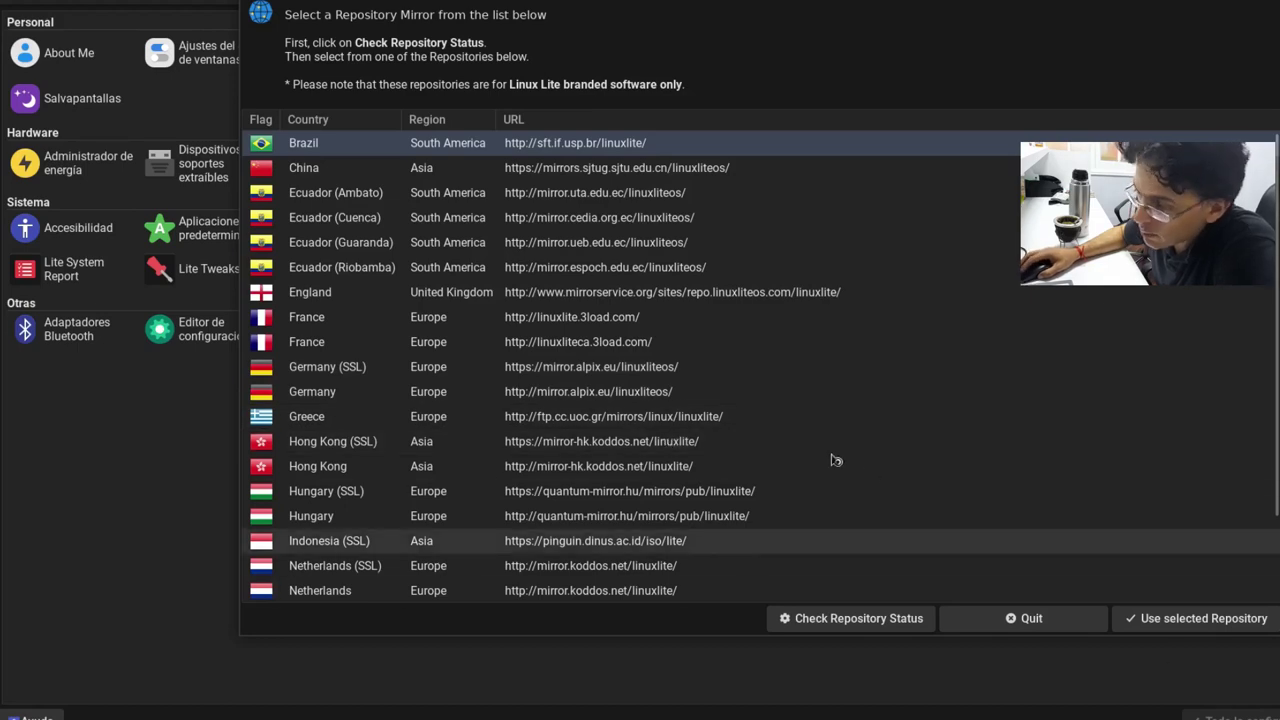
{"action": "scroll", "coordinate": [831, 463], "scroll_direction": "down", "scroll_amount": 2}
{"action": "scroll", "coordinate": [832, 460], "scroll_direction": "up", "scroll_amount": 2}
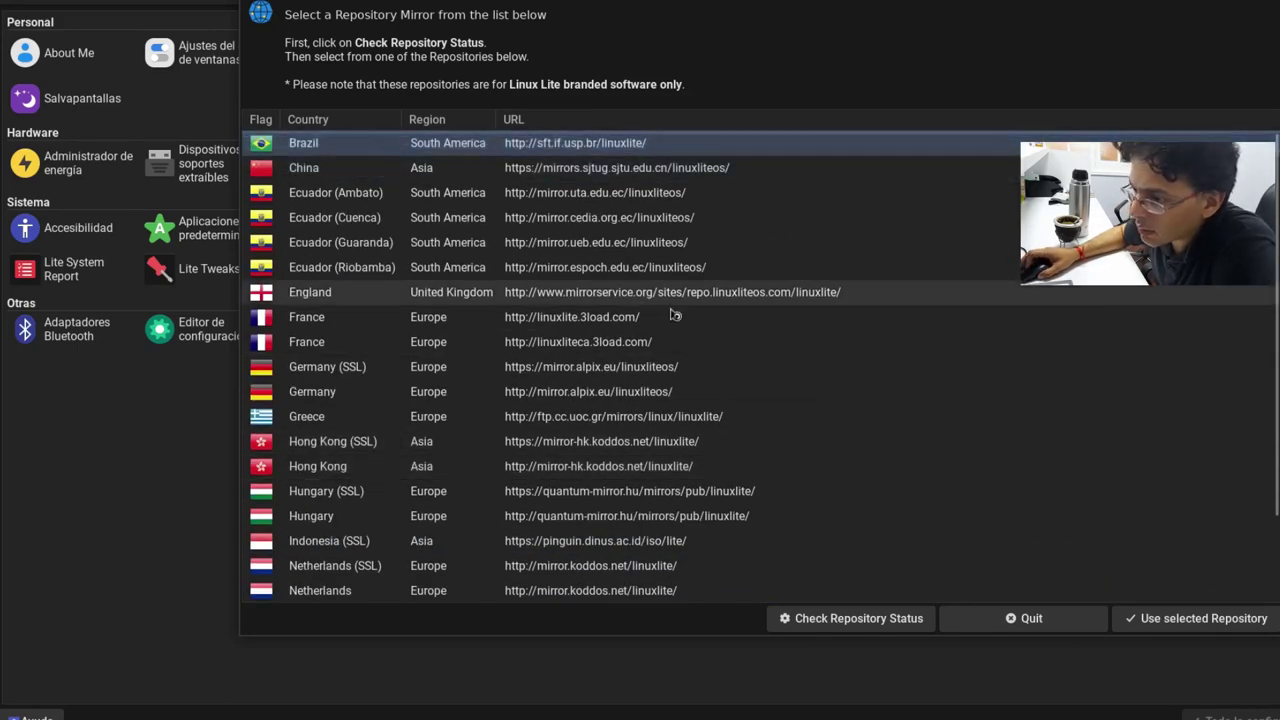
{"action": "scroll", "coordinate": [792, 443], "scroll_direction": "down", "scroll_amount": 2}
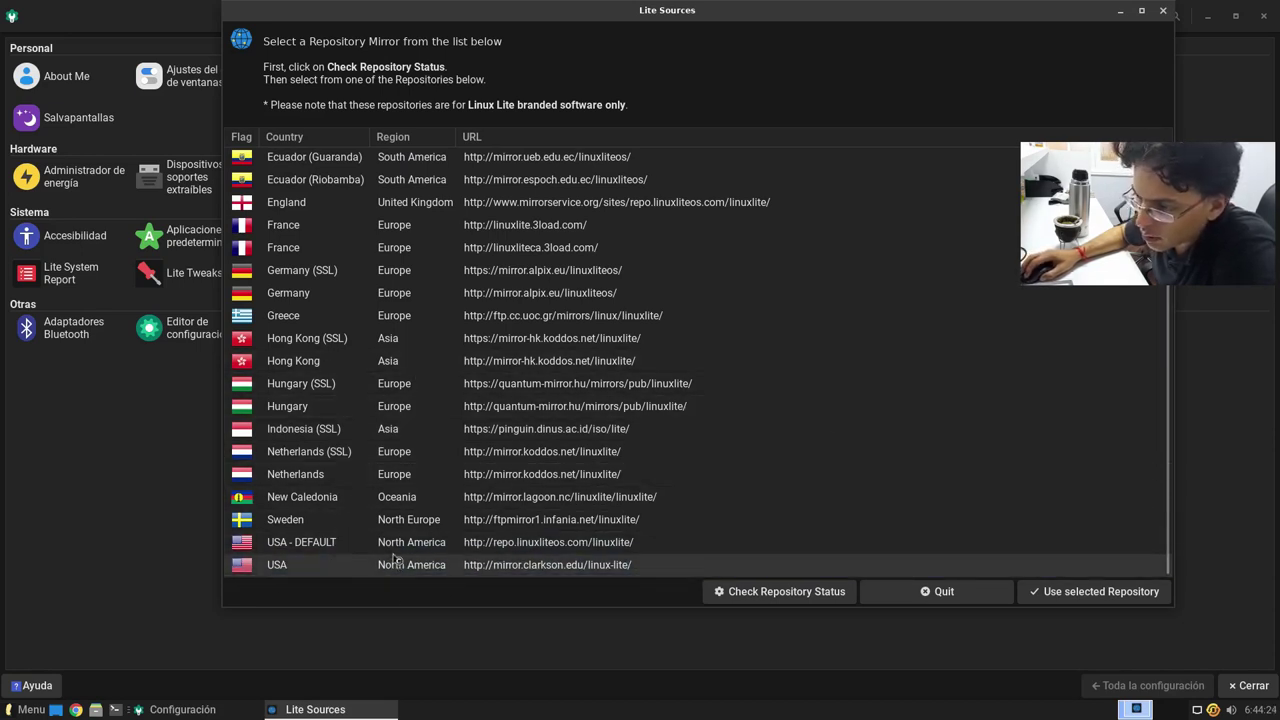
{"action": "left_click", "coordinate": [1230, 430]}
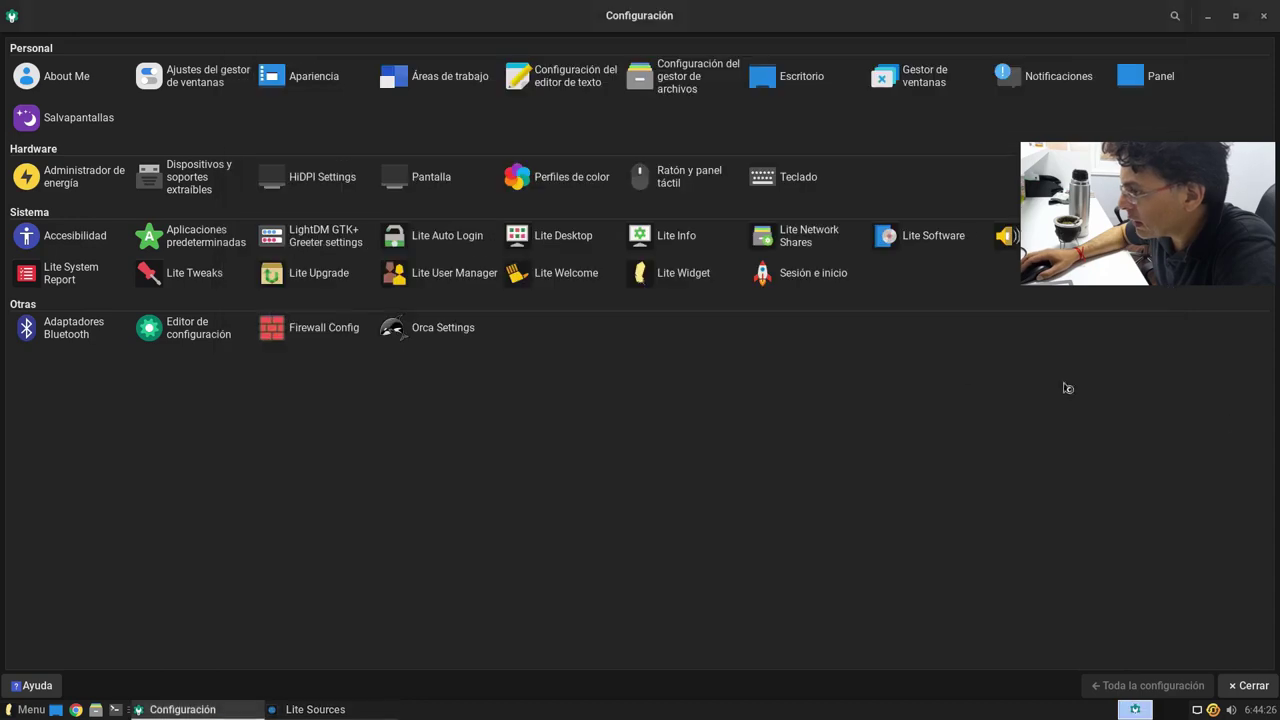
Step: Quit Lite Sources and launch Lite System Report
{"action": "left_click", "coordinate": [315, 709]}
{"action": "left_click", "coordinate": [935, 591]}
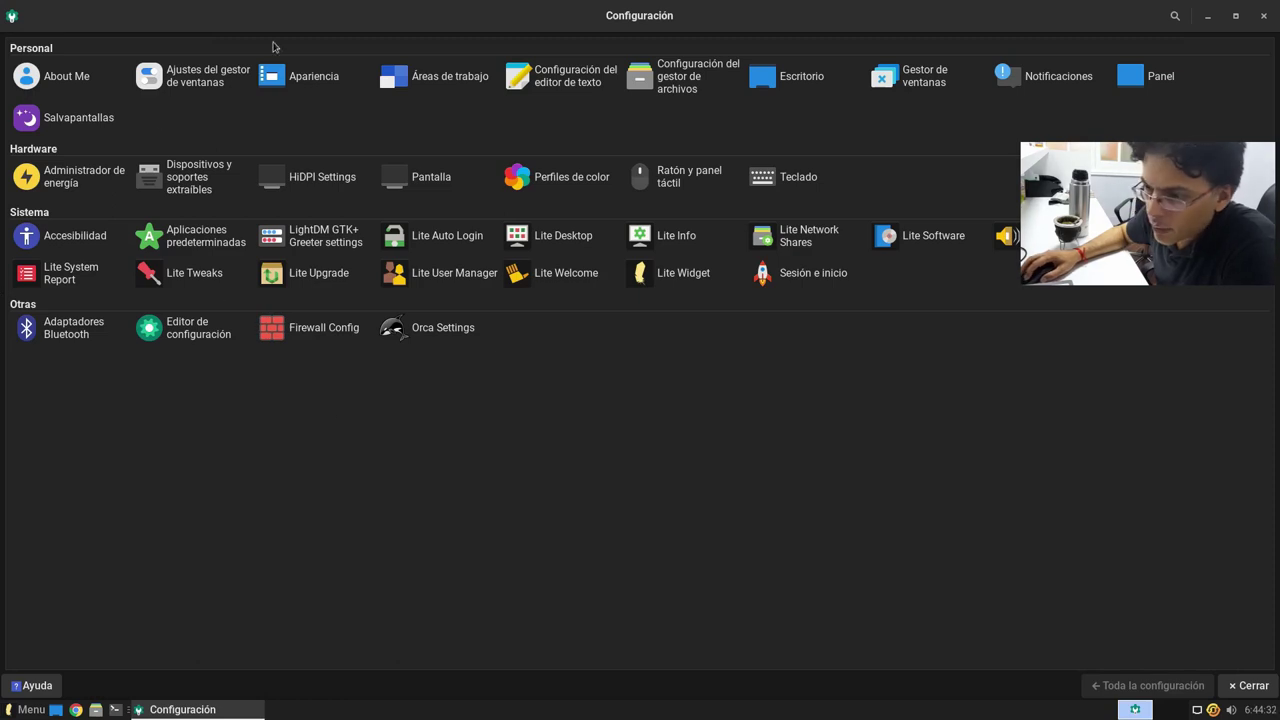
{"action": "left_click", "coordinate": [70, 273]}
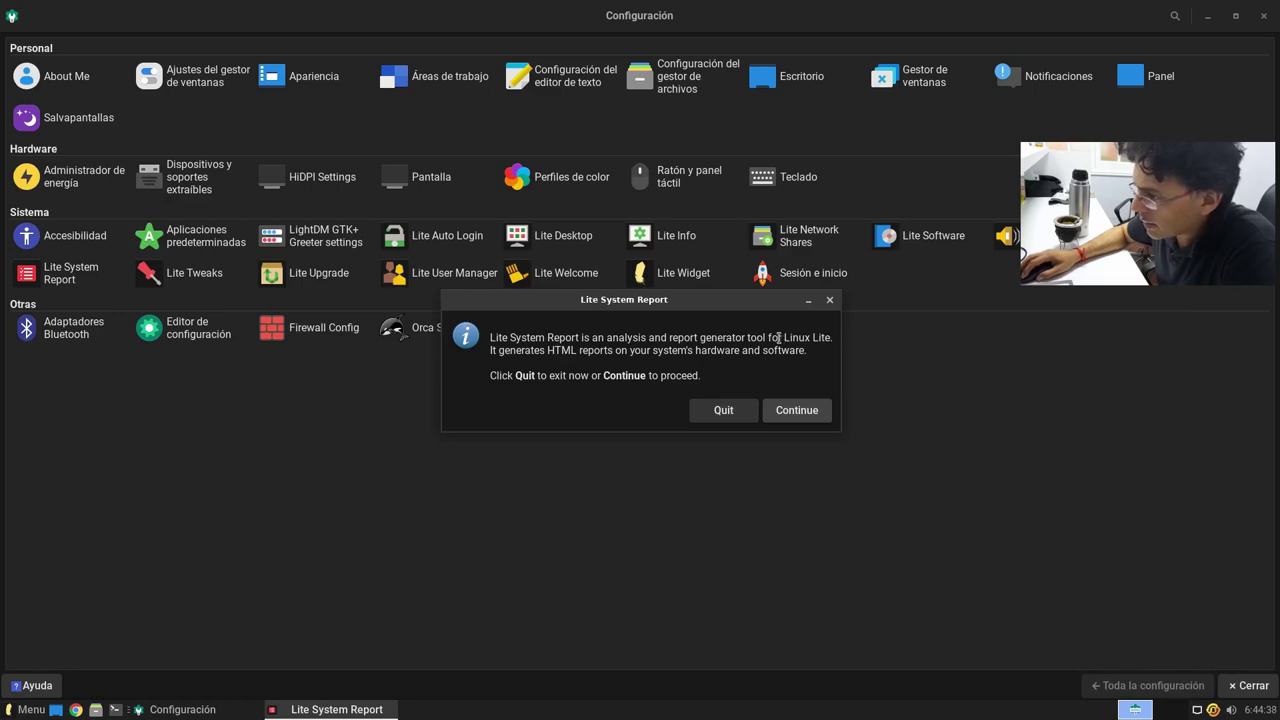
Step: Continue past the introduction, authenticate, and review the all-ticked BIOS-to-USB section checklist
{"action": "left_click_drag", "start_coordinate": [778, 338], "coordinate": [665, 341]}
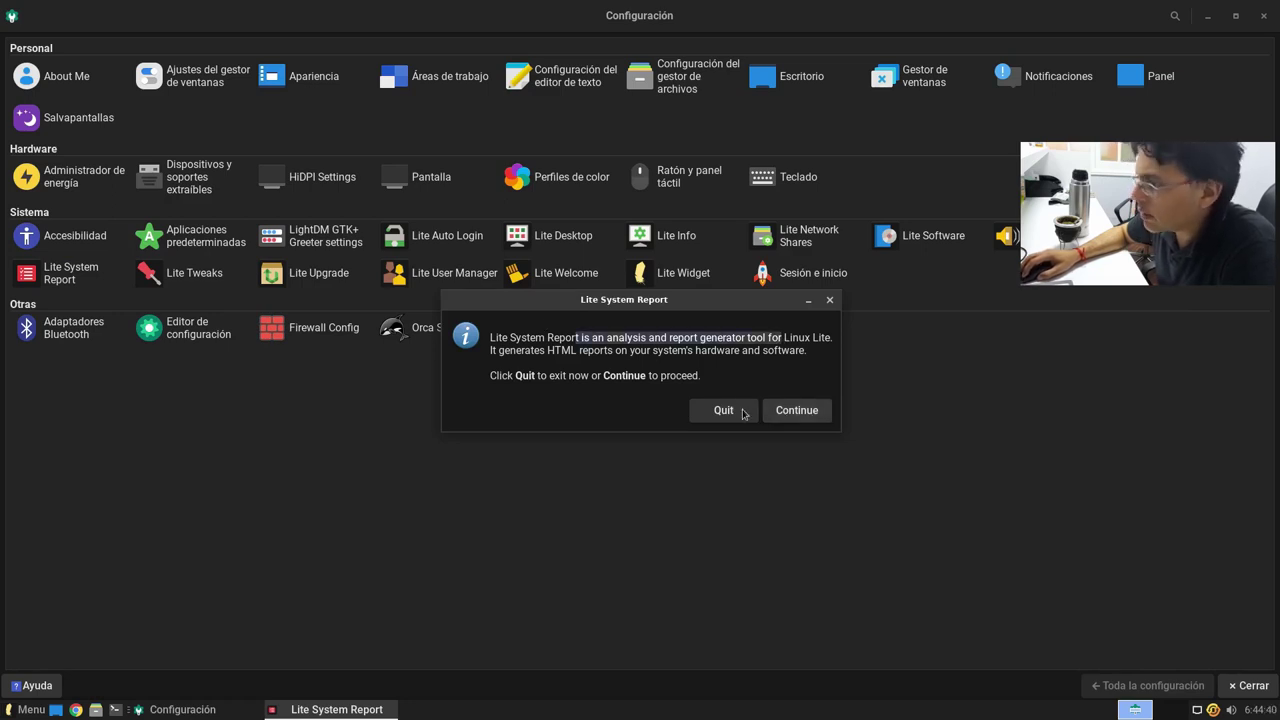
{"action": "left_click", "coordinate": [798, 411]}
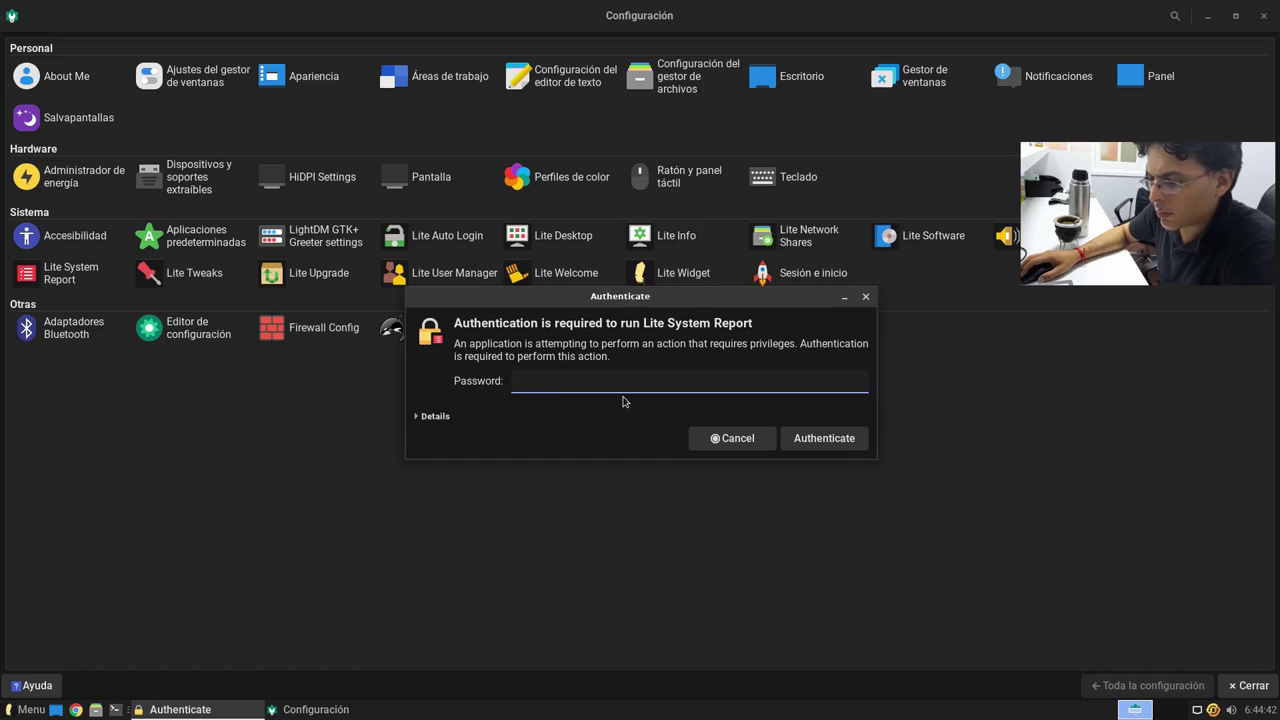
{"action": "key", "text": "Return"}
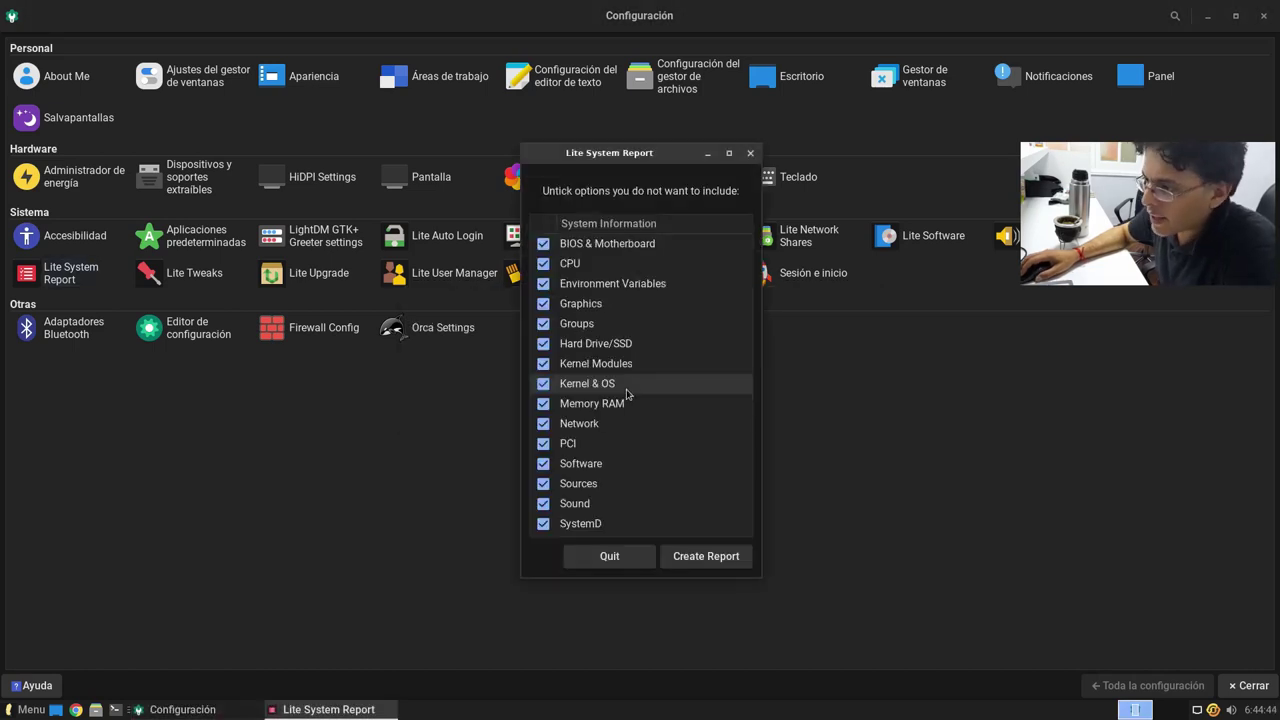
{"action": "scroll", "coordinate": [734, 451], "scroll_direction": "down", "scroll_amount": 1}
{"action": "scroll", "coordinate": [720, 403], "scroll_direction": "up", "scroll_amount": 1}
{"action": "scroll", "coordinate": [722, 366], "scroll_direction": "down", "scroll_amount": 1}
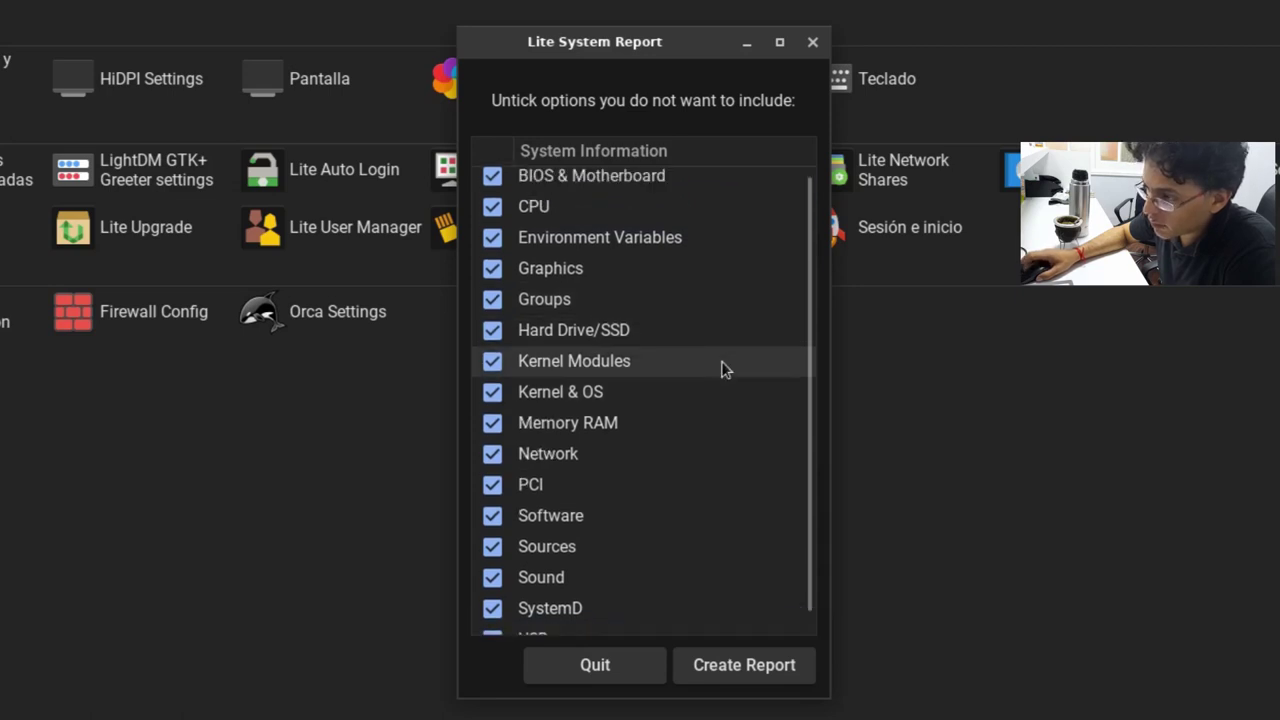
{"action": "scroll", "coordinate": [722, 372], "scroll_direction": "up", "scroll_amount": 1}
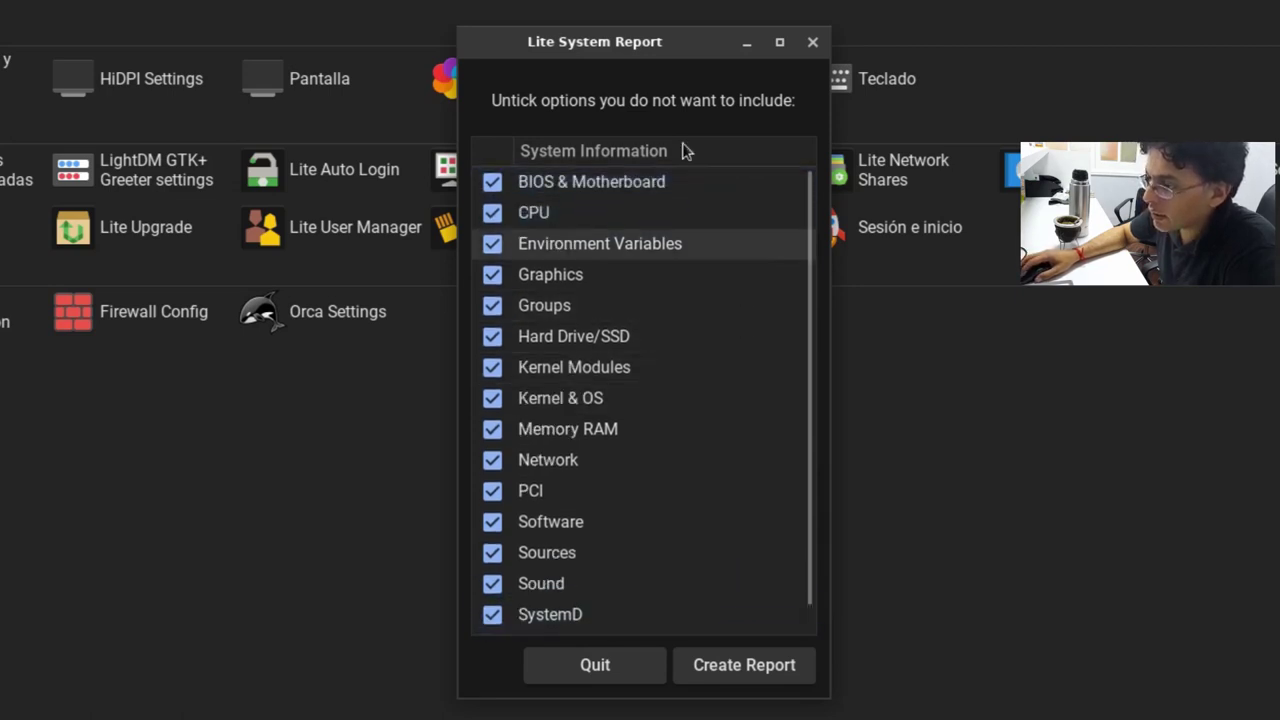
{"action": "scroll", "coordinate": [755, 560], "scroll_direction": "down", "scroll_amount": 1}
{"action": "scroll", "coordinate": [752, 551], "scroll_direction": "up", "scroll_amount": 1}
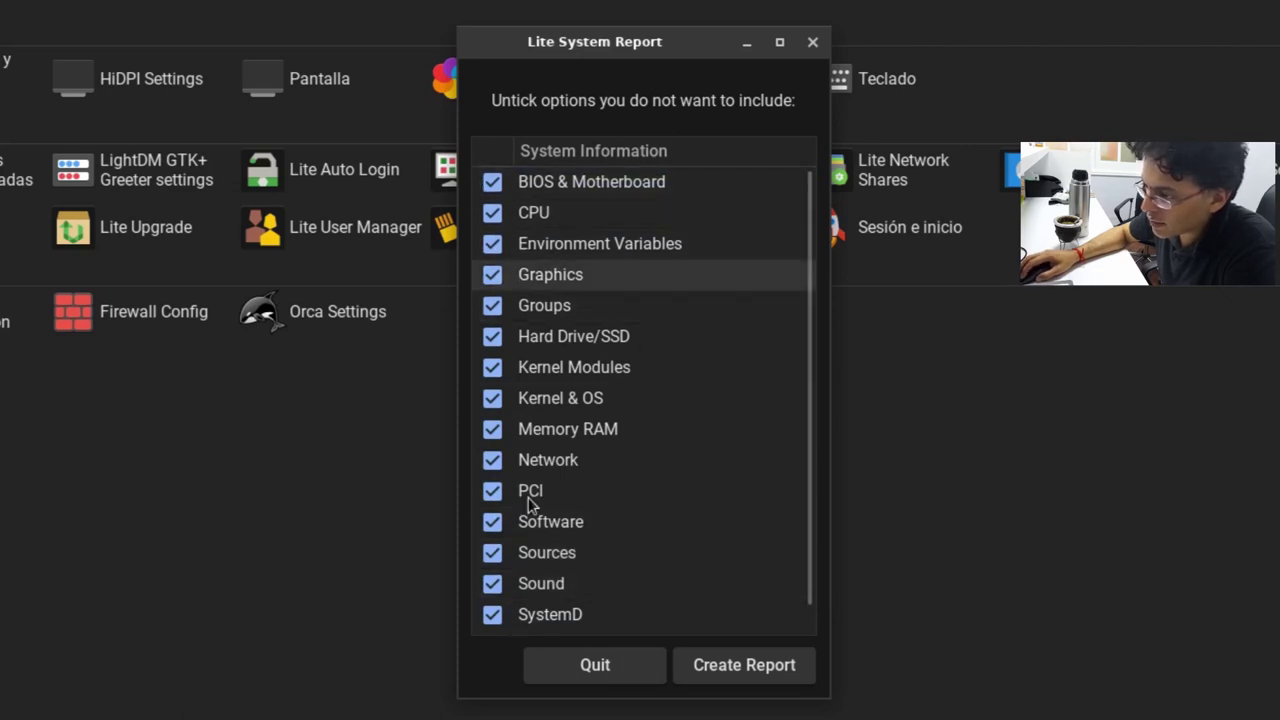
Step: Generate the report with all sections included and begin scrolling through its output
{"action": "left_click", "coordinate": [778, 684]}
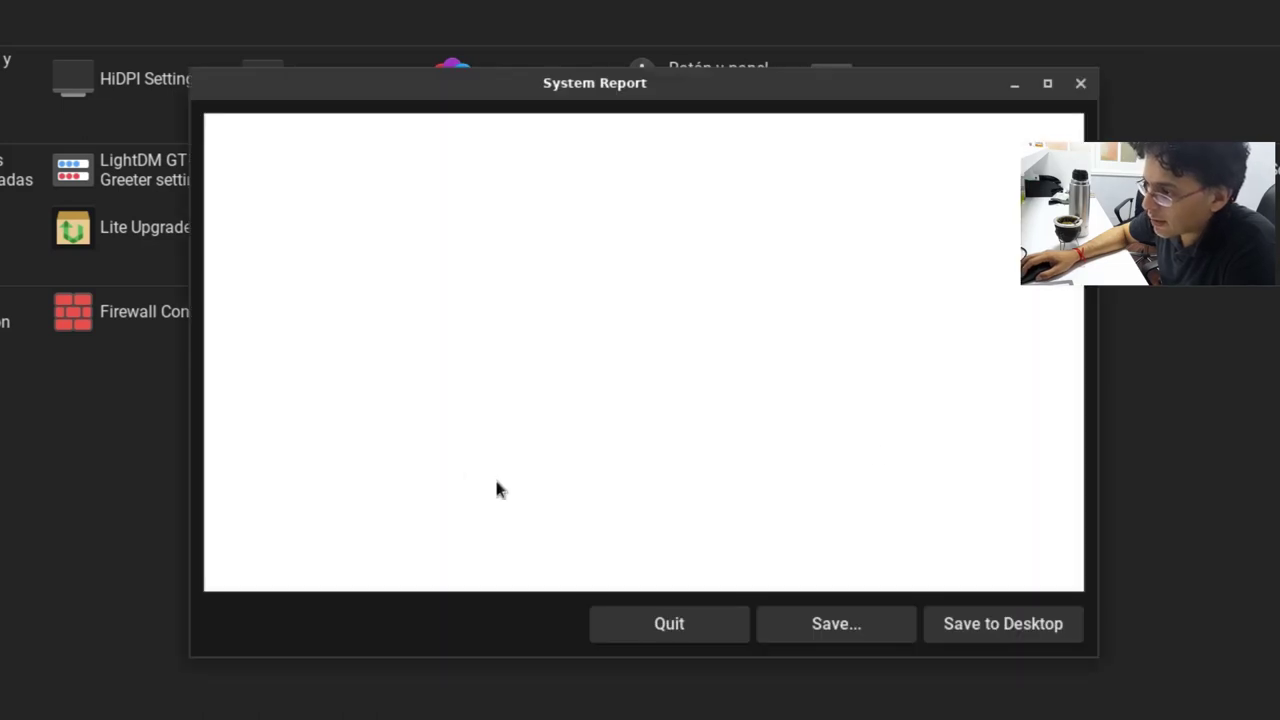
{"action": "scroll", "coordinate": [873, 437], "scroll_direction": "down", "scroll_amount": 5}
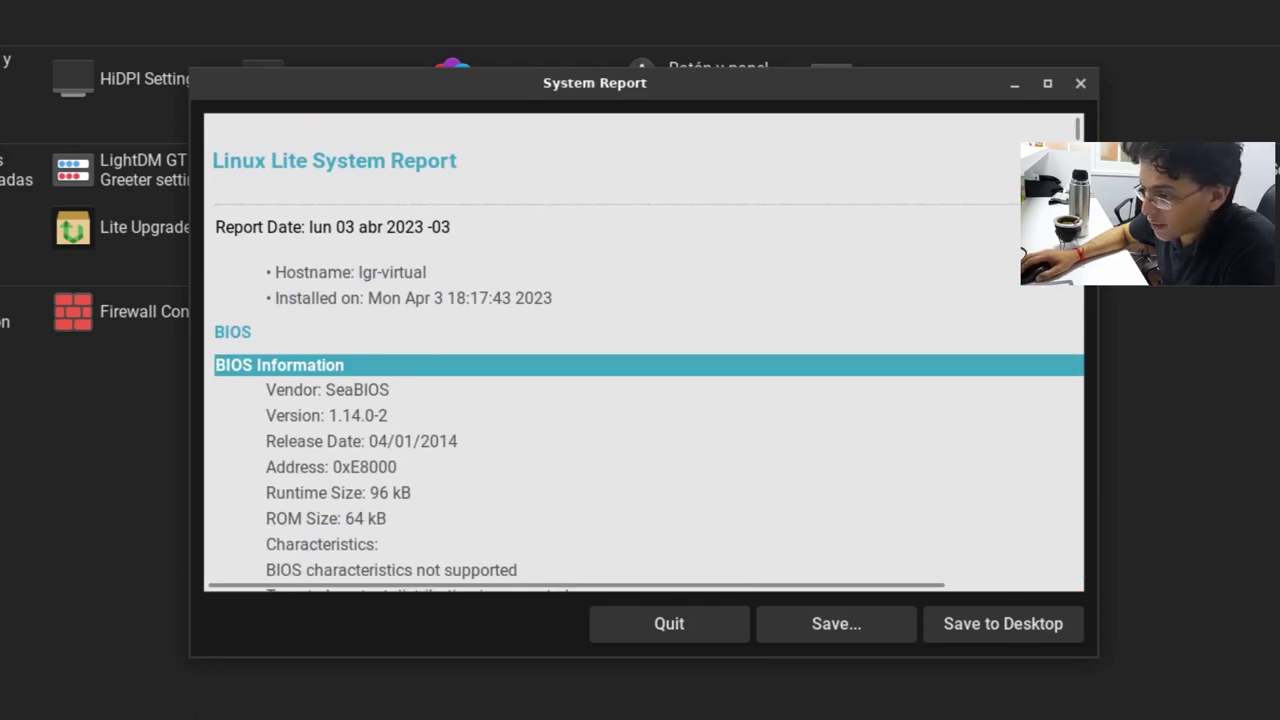
{"action": "scroll", "coordinate": [990, 455], "scroll_direction": "down", "scroll_amount": 5}
{"action": "scroll", "coordinate": [794, 420], "scroll_direction": "up", "scroll_amount": 2}
{"action": "scroll", "coordinate": [791, 419], "scroll_direction": "down", "scroll_amount": 3}
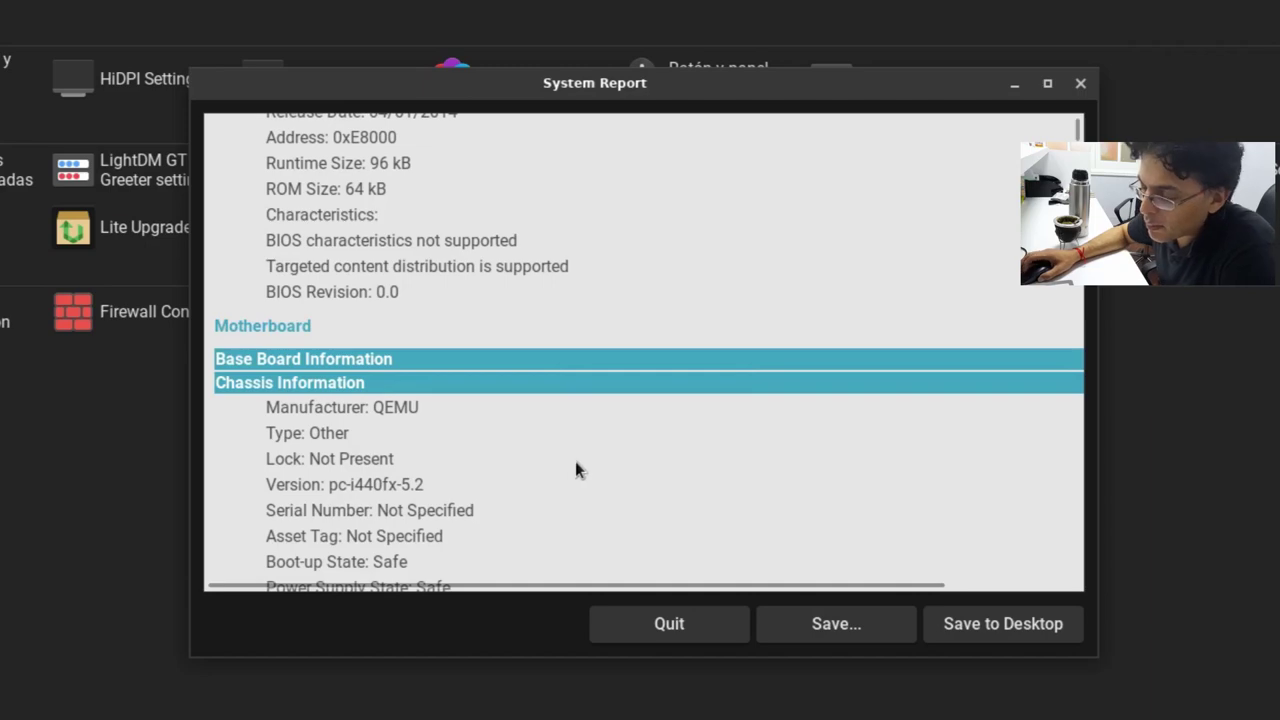
{"action": "scroll", "coordinate": [576, 468], "scroll_direction": "down", "scroll_amount": 12}
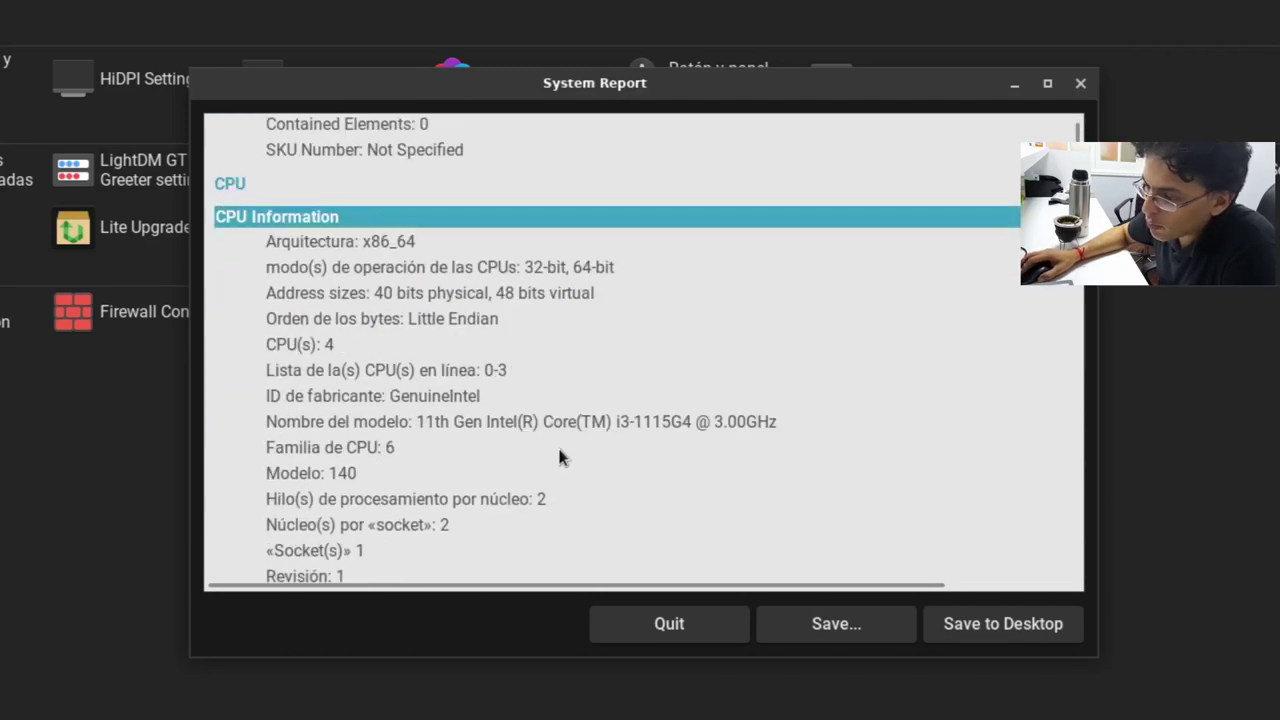
{"action": "scroll", "coordinate": [559, 456], "scroll_direction": "down", "scroll_amount": 10}
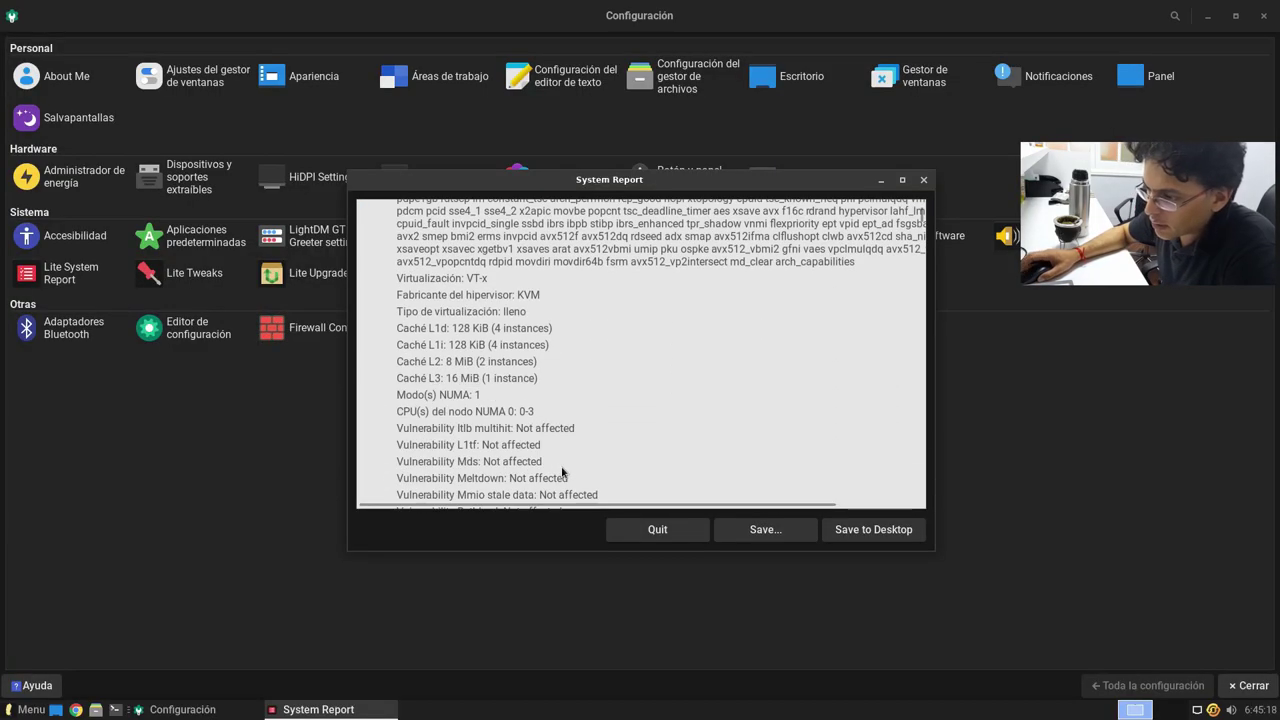
{"action": "scroll", "coordinate": [562, 468], "scroll_direction": "down", "scroll_amount": 3}
{"action": "scroll", "coordinate": [556, 461], "scroll_direction": "down", "scroll_amount": 15}
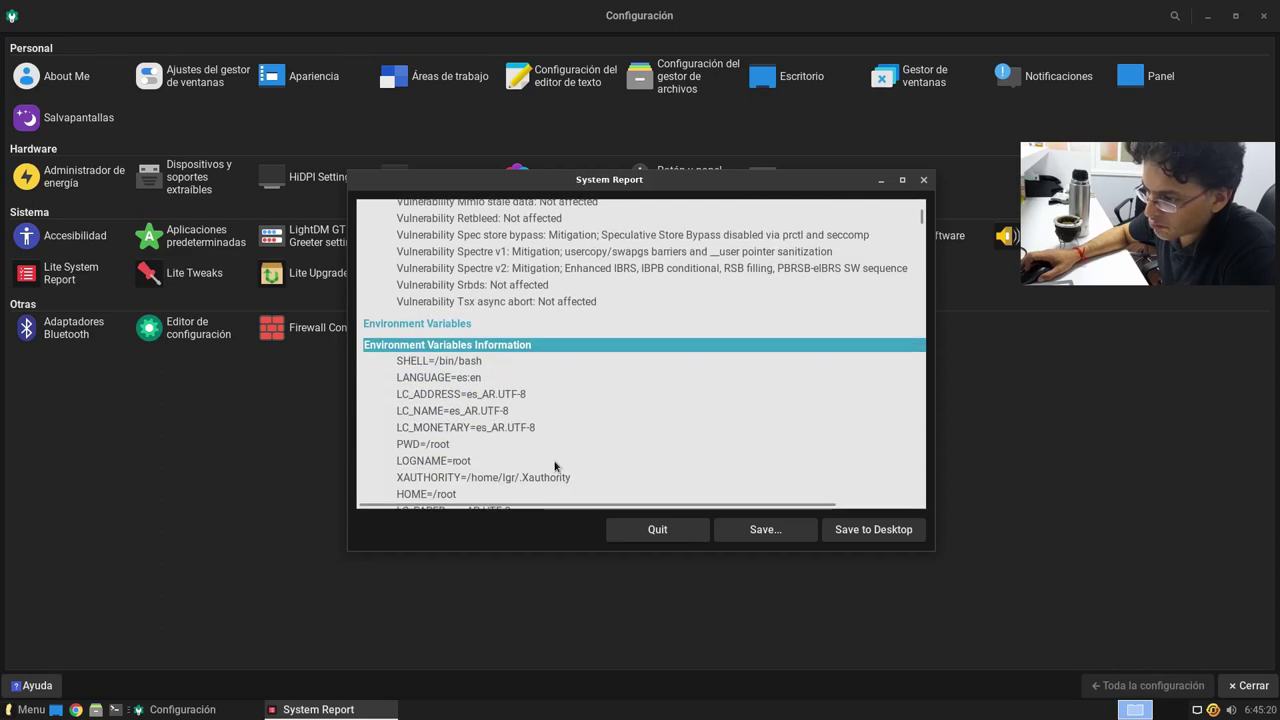
Step: Scroll down to the Kernel and Memory sections, quit the report, and open Lite Tweaks
{"action": "scroll", "coordinate": [552, 462], "scroll_direction": "down", "scroll_amount": 8}
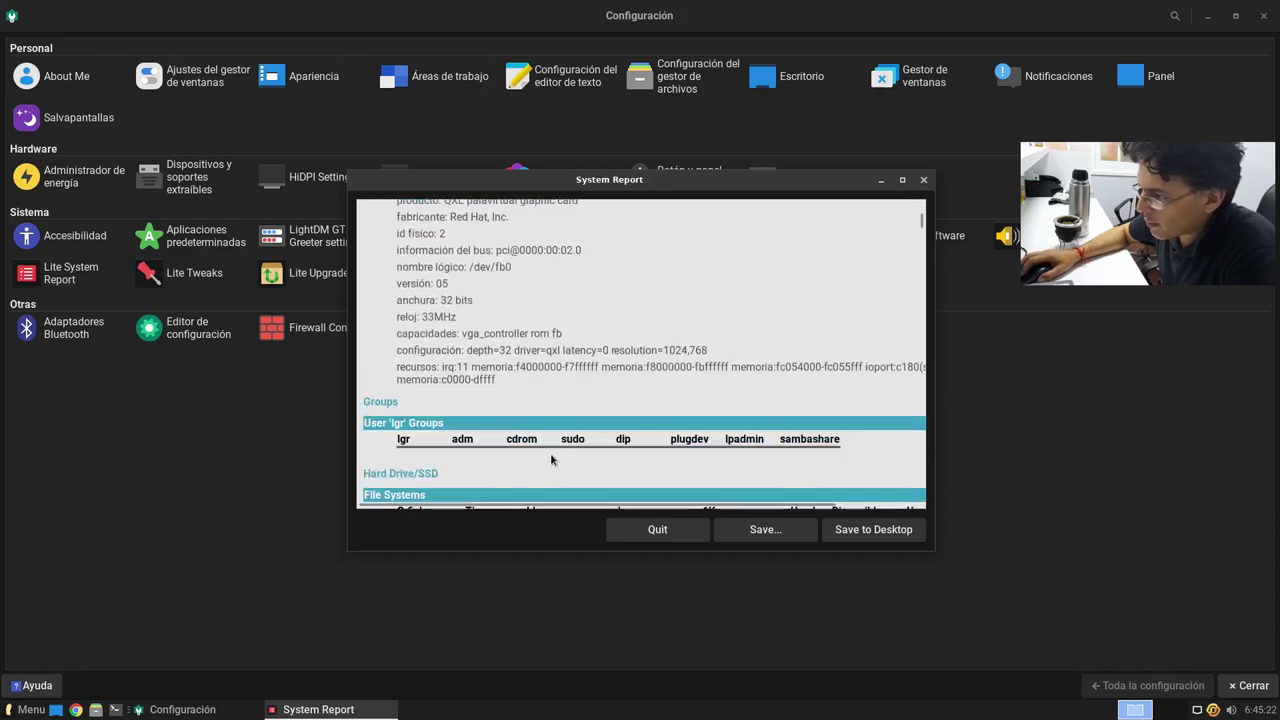
{"action": "scroll", "coordinate": [600, 388], "scroll_direction": "down", "scroll_amount": 2}
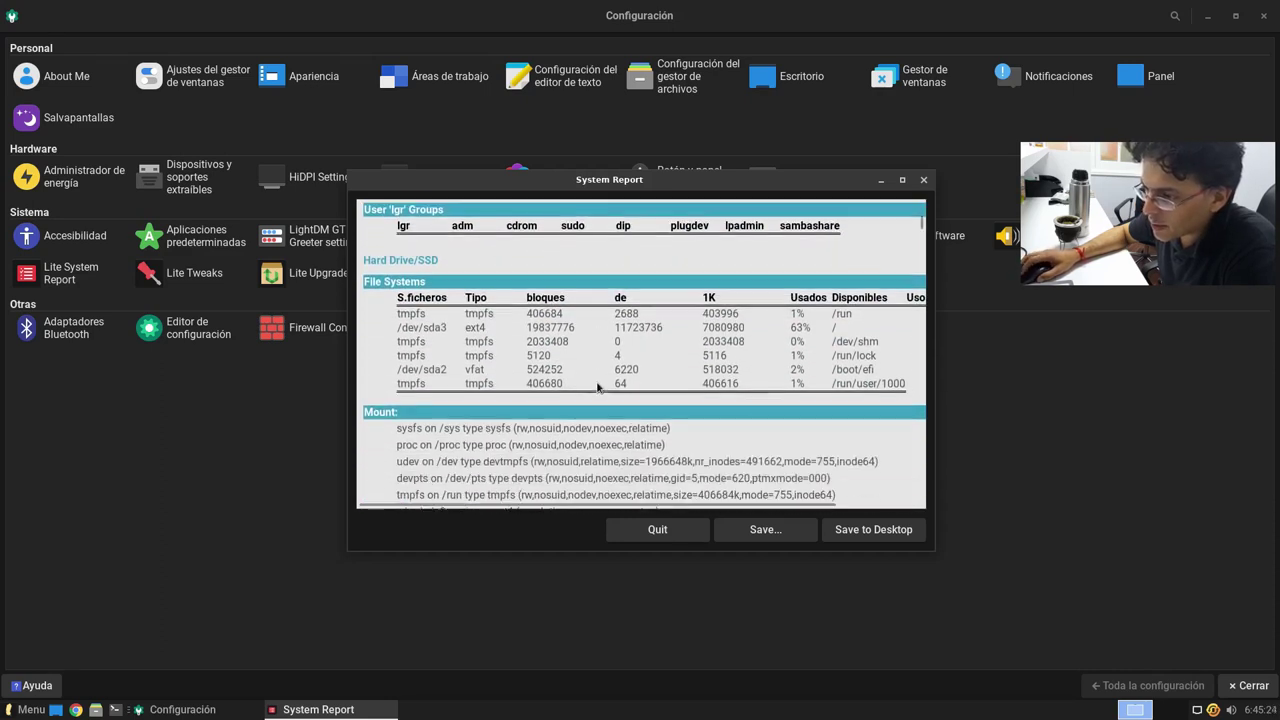
{"action": "scroll", "coordinate": [595, 388], "scroll_direction": "up", "scroll_amount": 1}
{"action": "scroll", "coordinate": [595, 388], "scroll_direction": "down", "scroll_amount": 10}
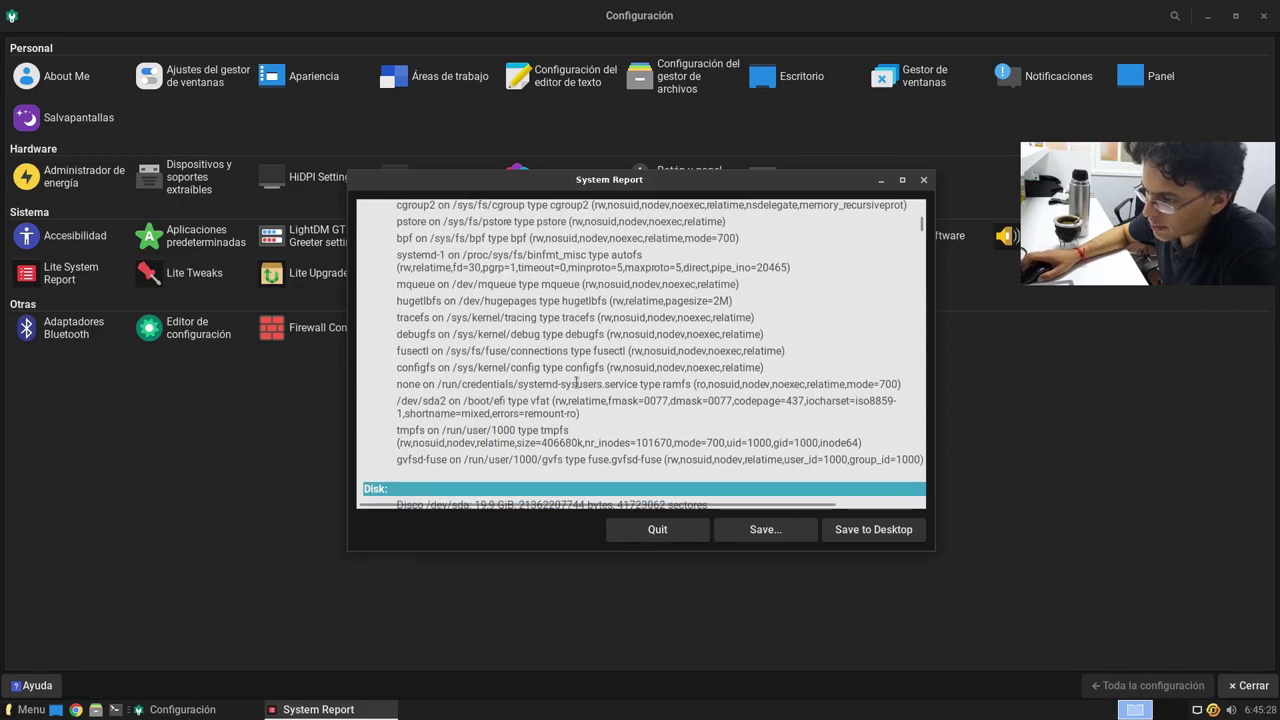
{"action": "scroll", "coordinate": [576, 384], "scroll_direction": "down", "scroll_amount": 6}
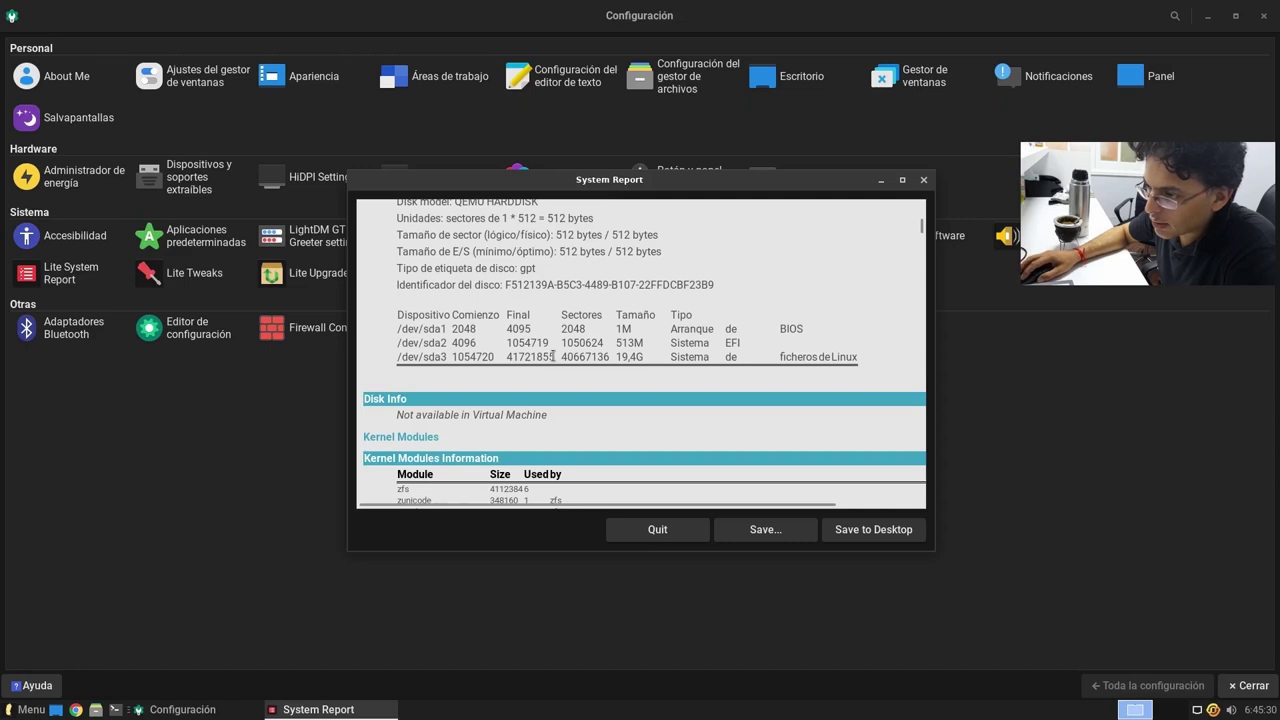
{"action": "scroll", "coordinate": [553, 356], "scroll_direction": "up", "scroll_amount": 1}
{"action": "scroll", "coordinate": [632, 452], "scroll_direction": "down", "scroll_amount": 10}
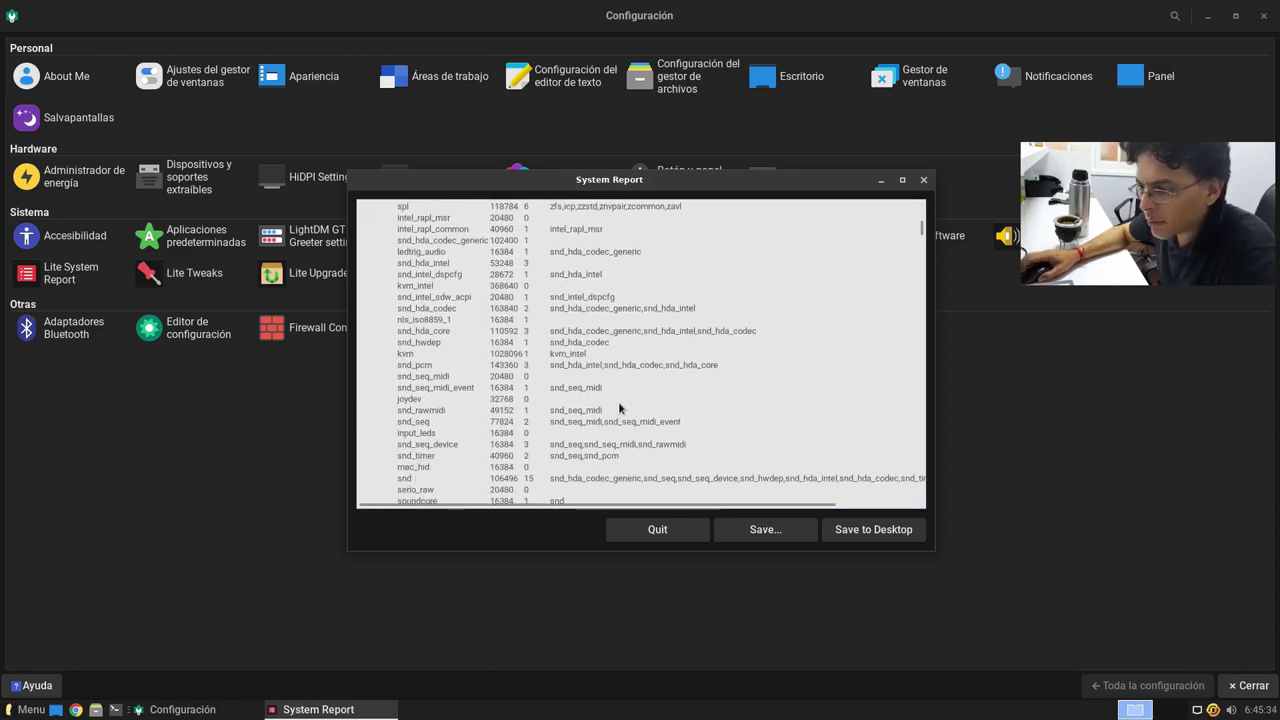
{"action": "scroll", "coordinate": [619, 408], "scroll_direction": "down", "scroll_amount": 15}
{"action": "scroll", "coordinate": [599, 412], "scroll_direction": "down", "scroll_amount": 4}
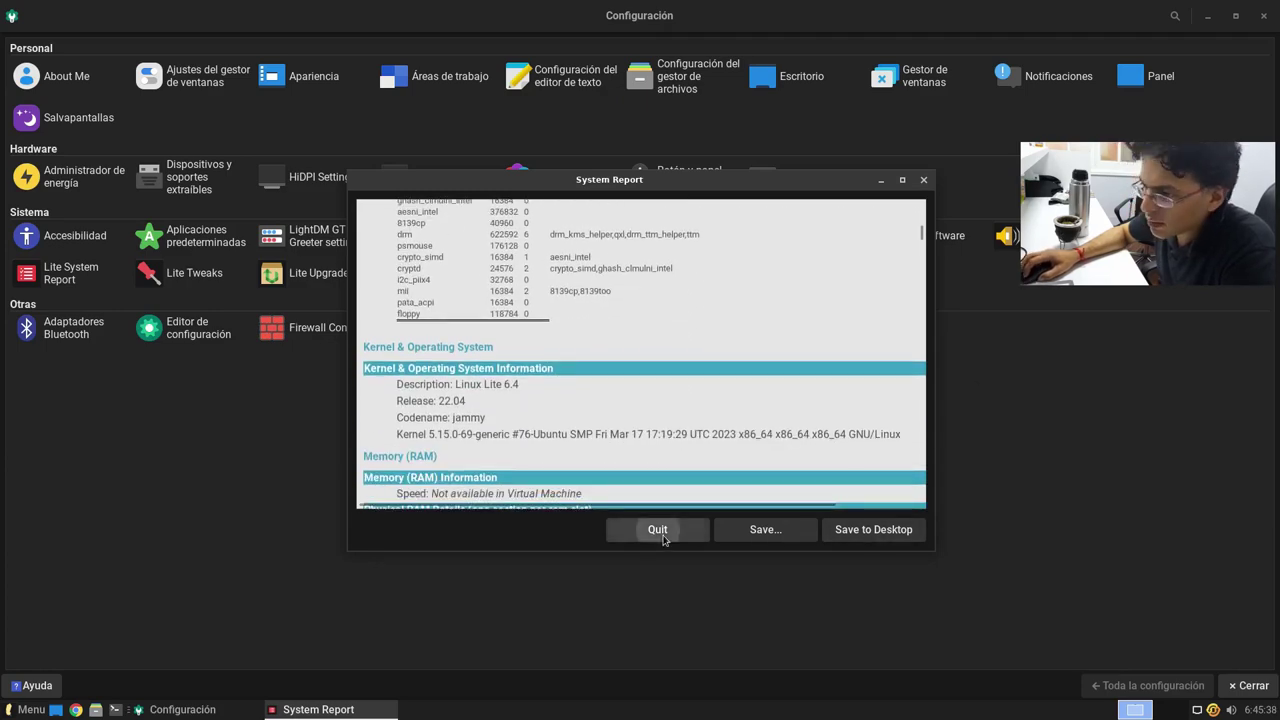
{"action": "left_click", "coordinate": [659, 532]}
{"action": "left_click", "coordinate": [195, 276]}
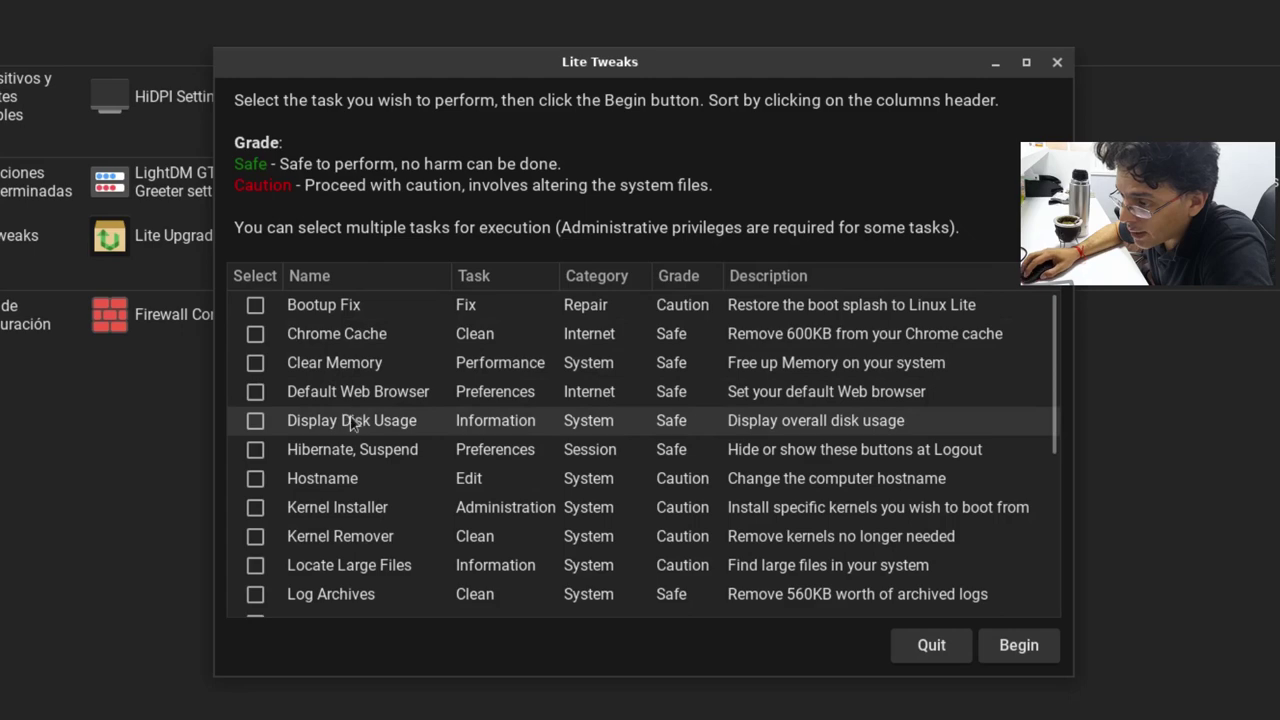
{"action": "scroll", "coordinate": [392, 478], "scroll_direction": "down", "scroll_amount": 5}
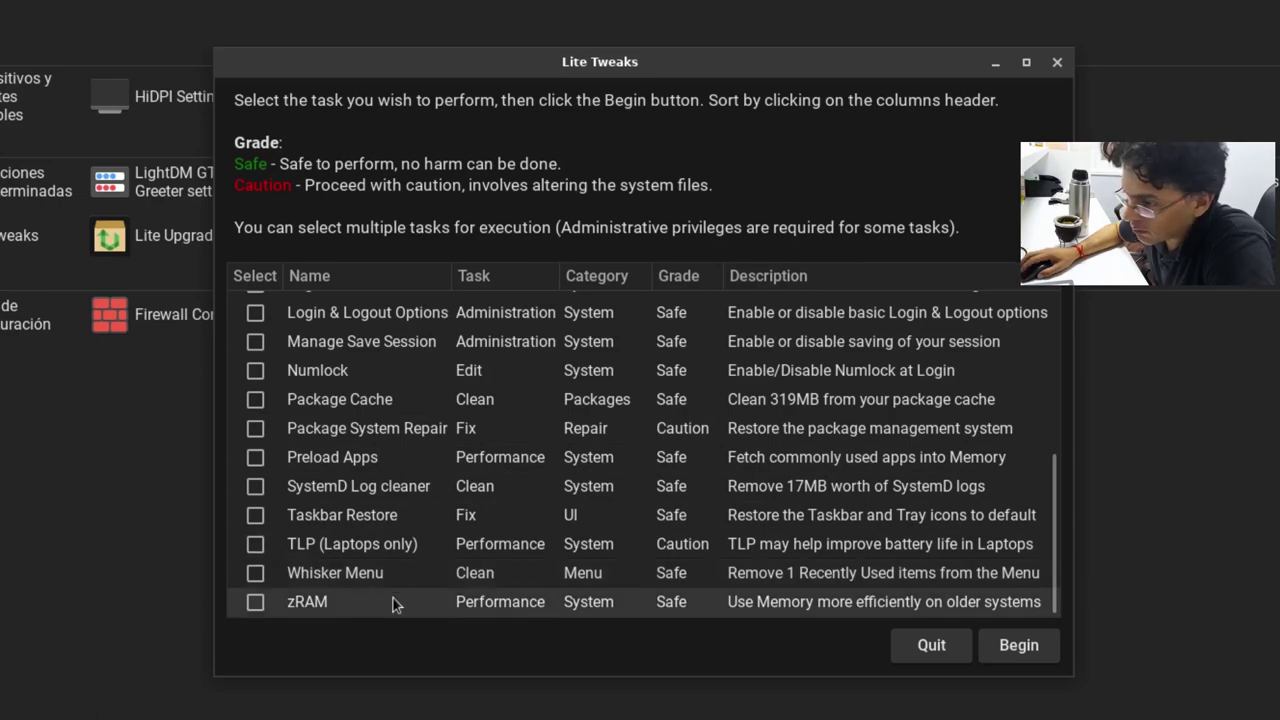
{"action": "scroll", "coordinate": [400, 575], "scroll_direction": "up", "scroll_amount": 5}
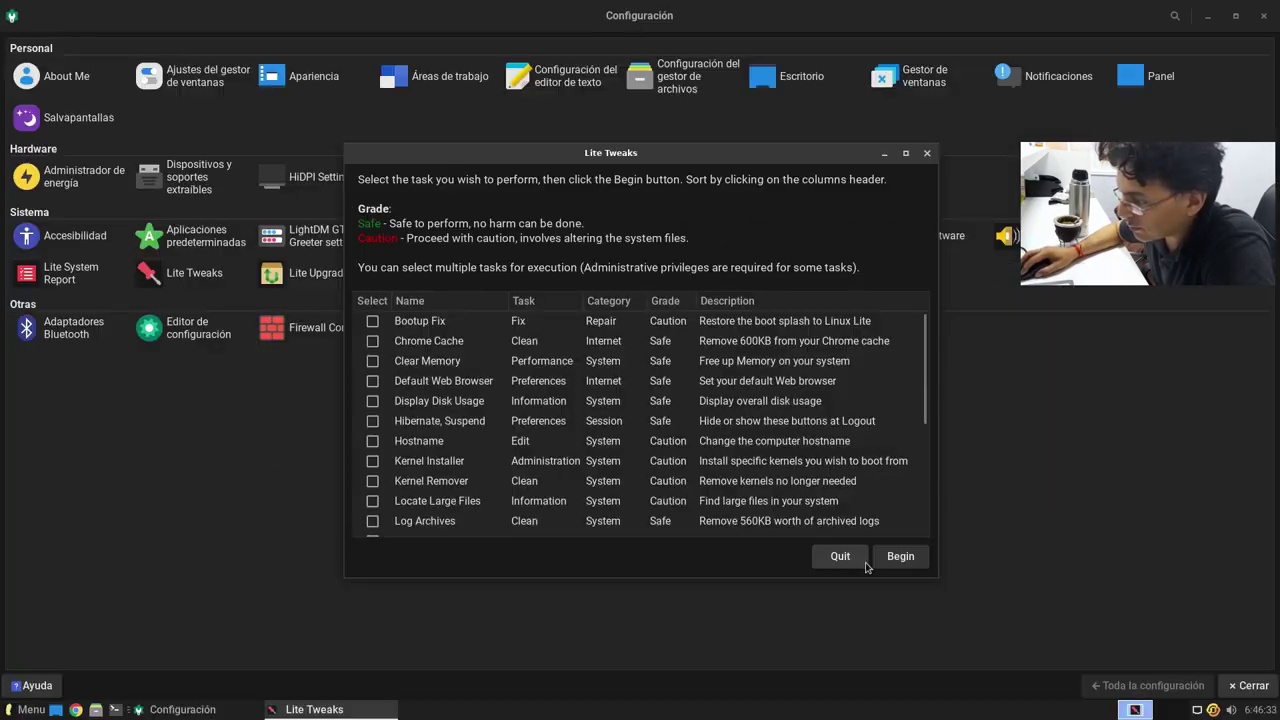
{"action": "left_click", "coordinate": [842, 557]}
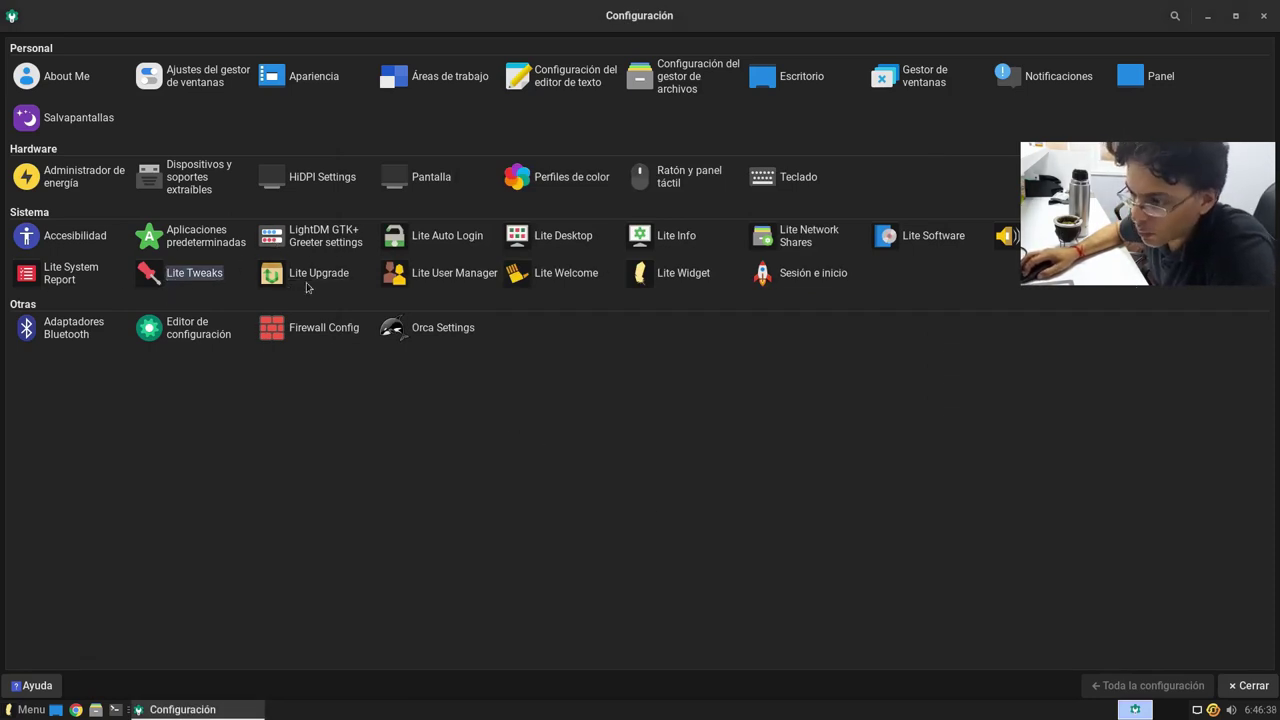
Step: Confirm Lite Upgrade reports the latest release, then enable the Lite Widget desktop panel
{"action": "left_click", "coordinate": [300, 280]}
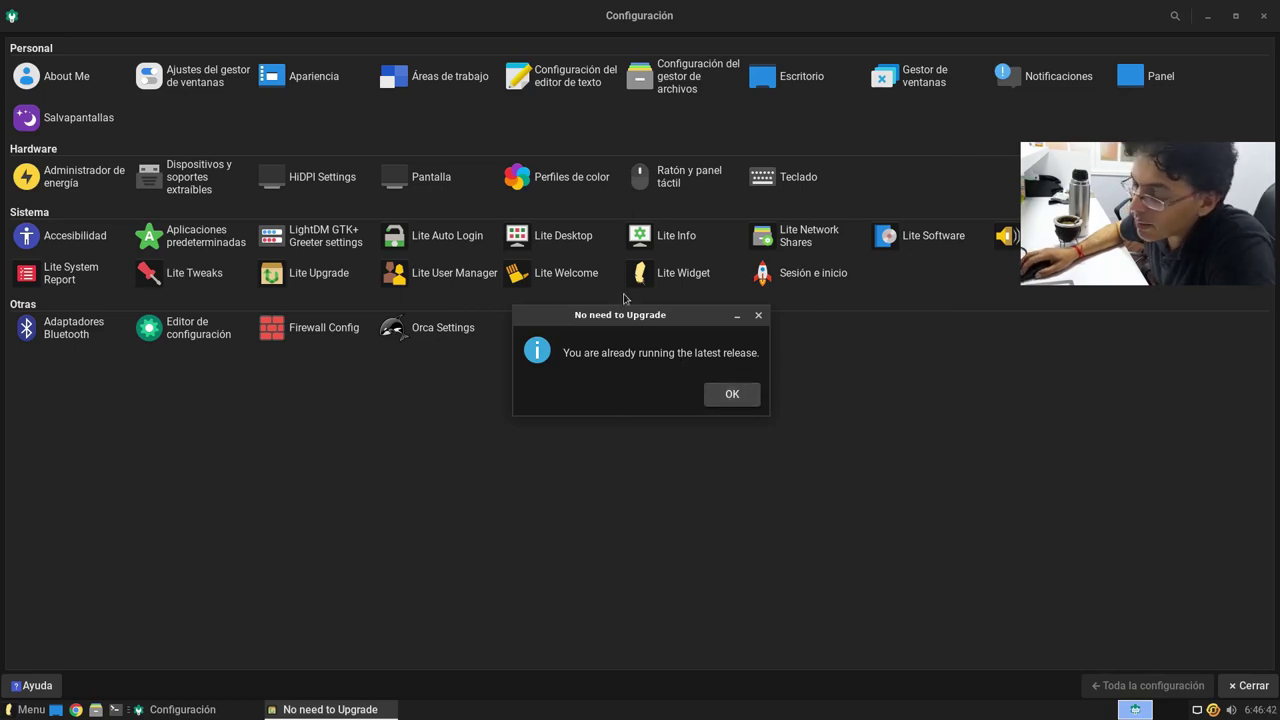
{"action": "left_click", "coordinate": [732, 394]}
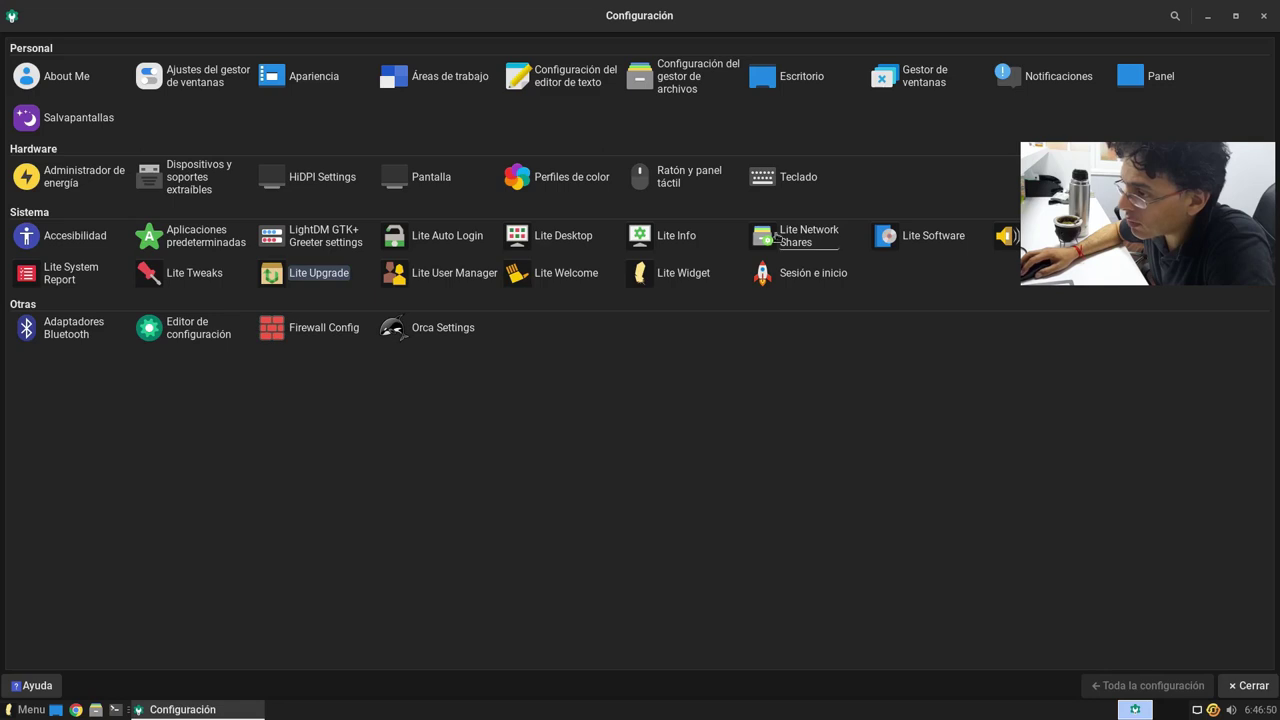
{"action": "left_click", "coordinate": [680, 272]}
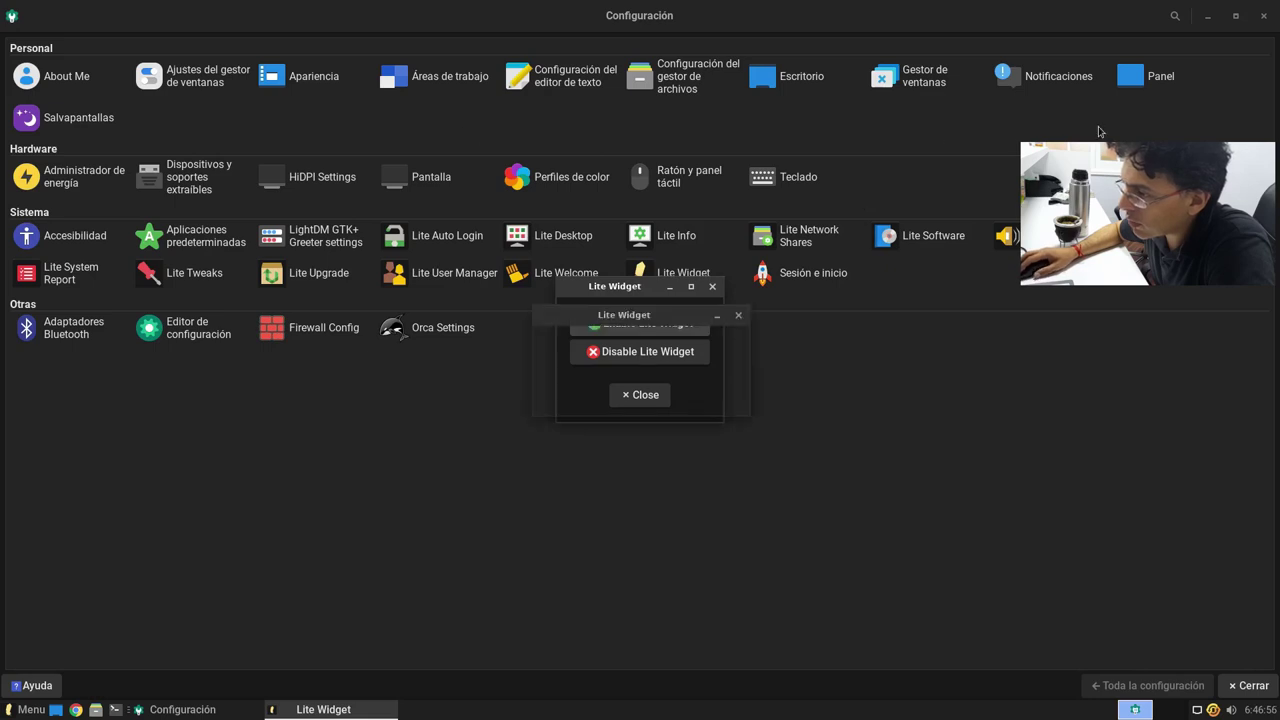
{"action": "left_click", "coordinate": [726, 398]}
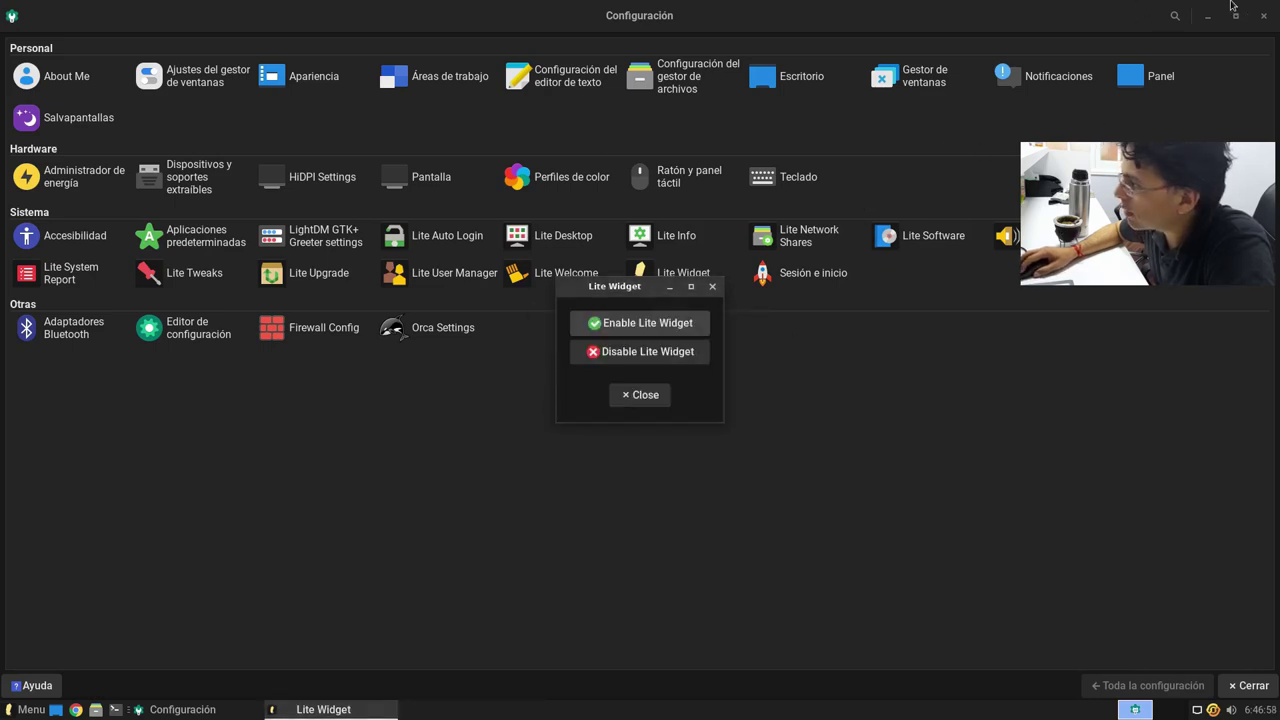
Step: View the widget on the desktop, close its options, and close the Configuración manager
{"action": "left_click", "coordinate": [1208, 16]}
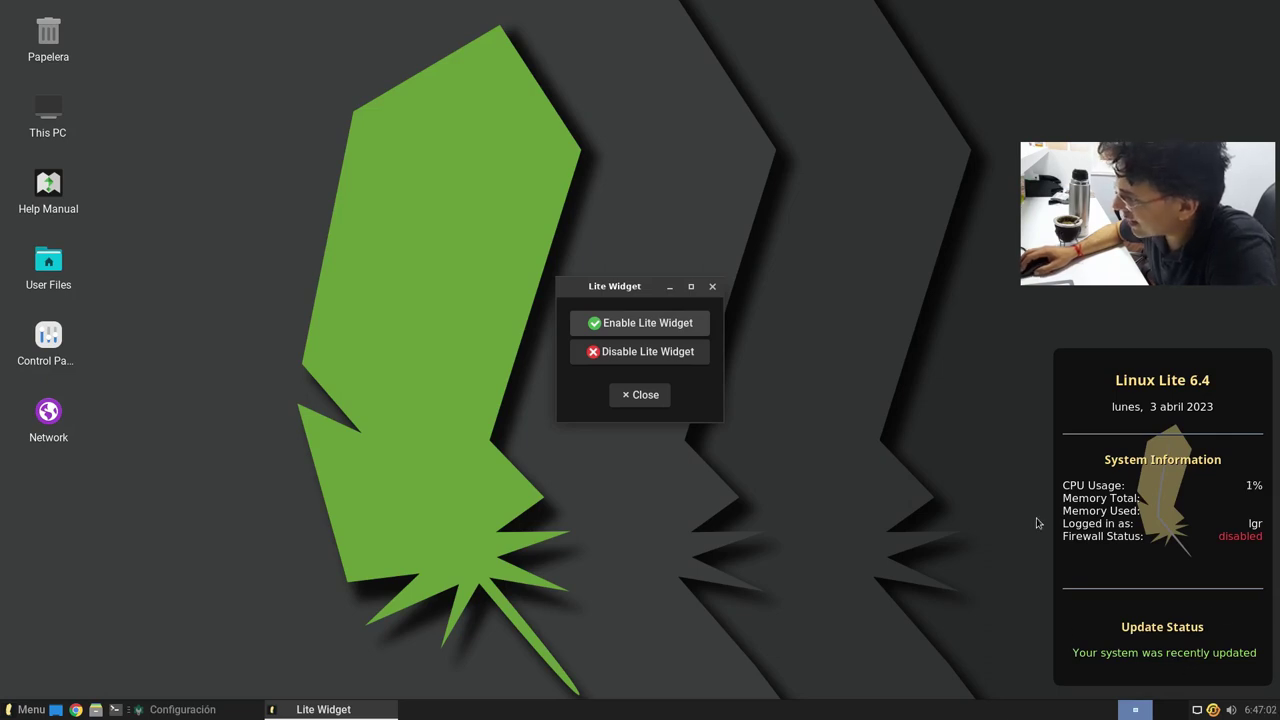
{"action": "left_click", "coordinate": [665, 394]}
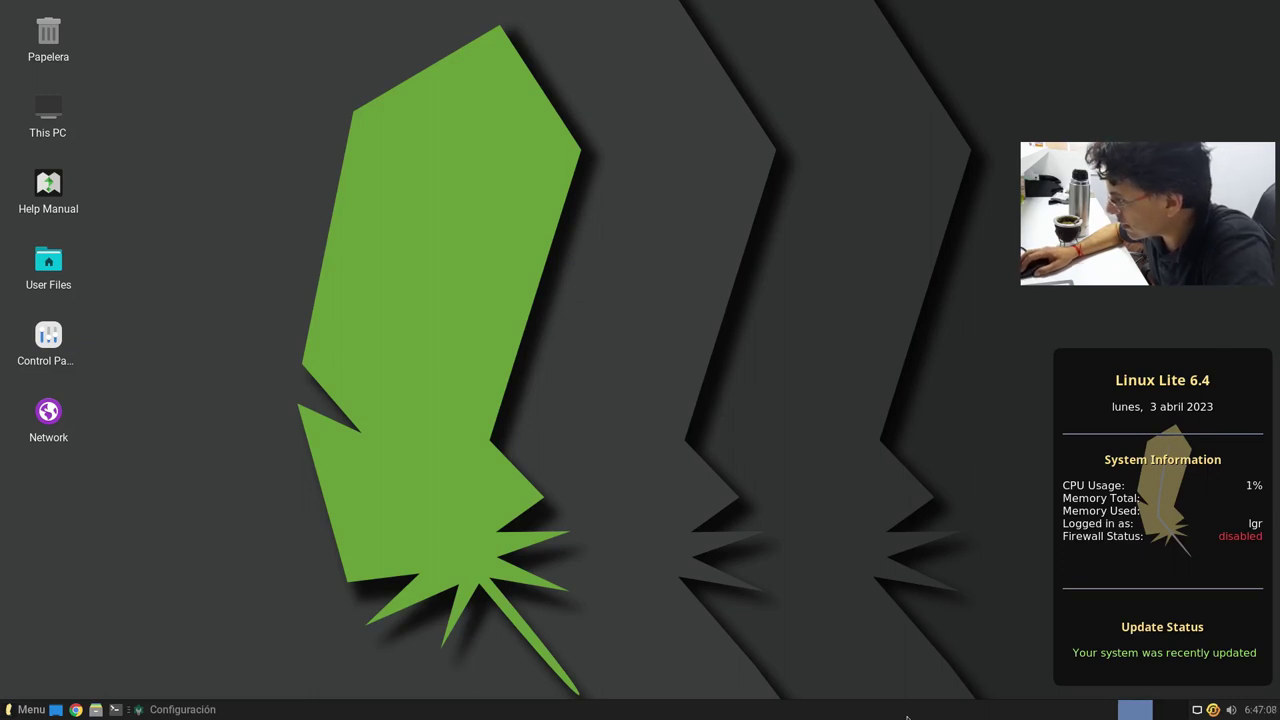
{"action": "left_click", "coordinate": [205, 712]}
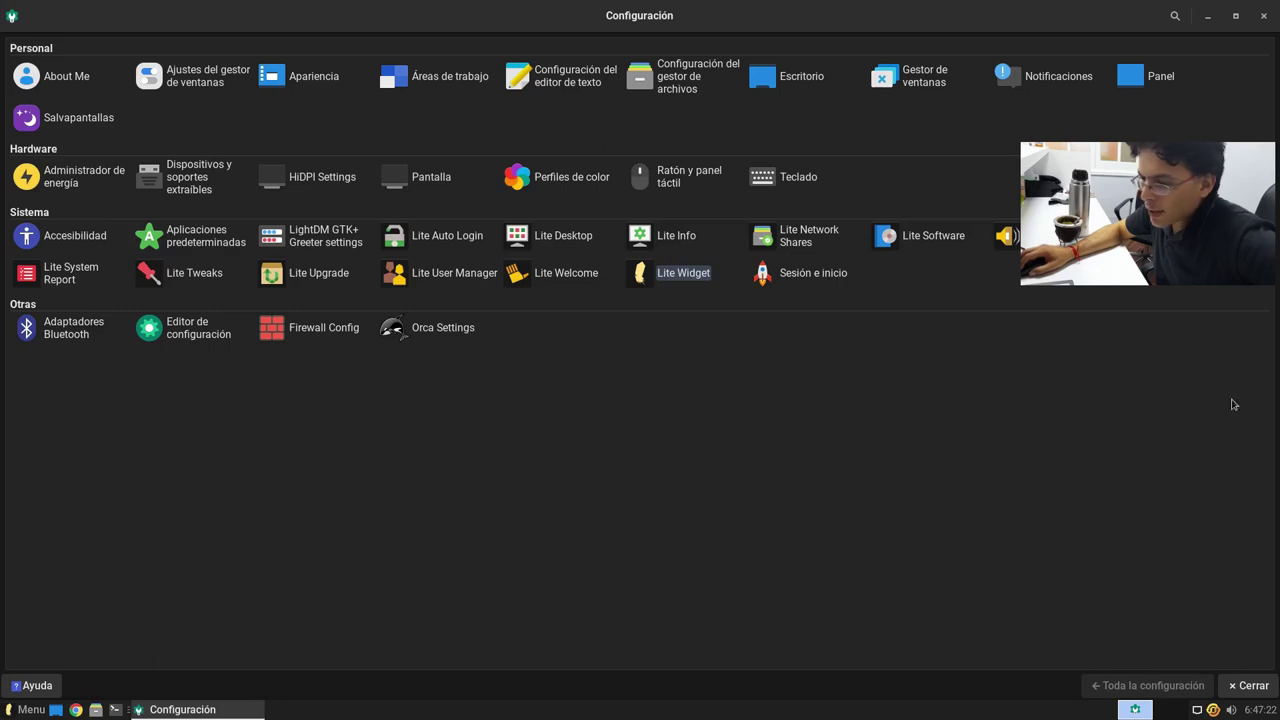
{"action": "left_click", "coordinate": [1252, 686]}
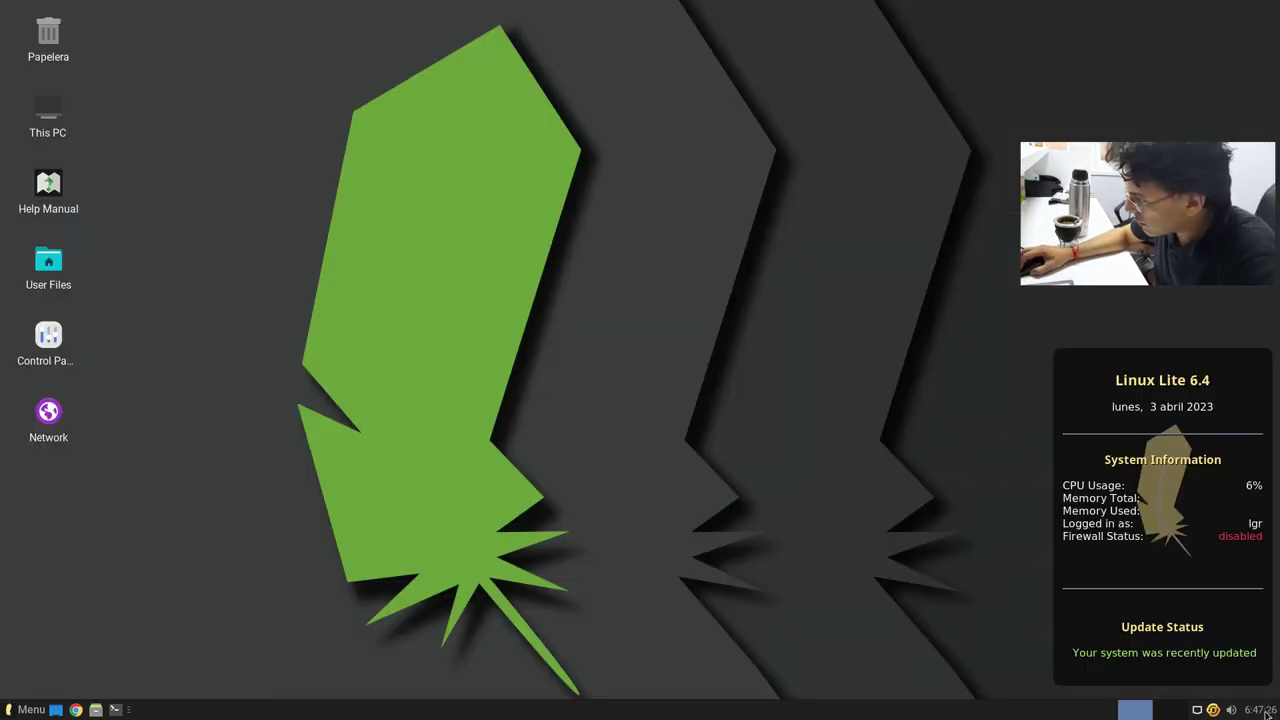
Step: Open a terminal with Ctrl+Alt+T, move it to the centre, and run htop
{"action": "key", "text": "ctrl+alt+t"}
{"action": "left_click_drag", "start_coordinate": [450, 16], "coordinate": [644, 152]}
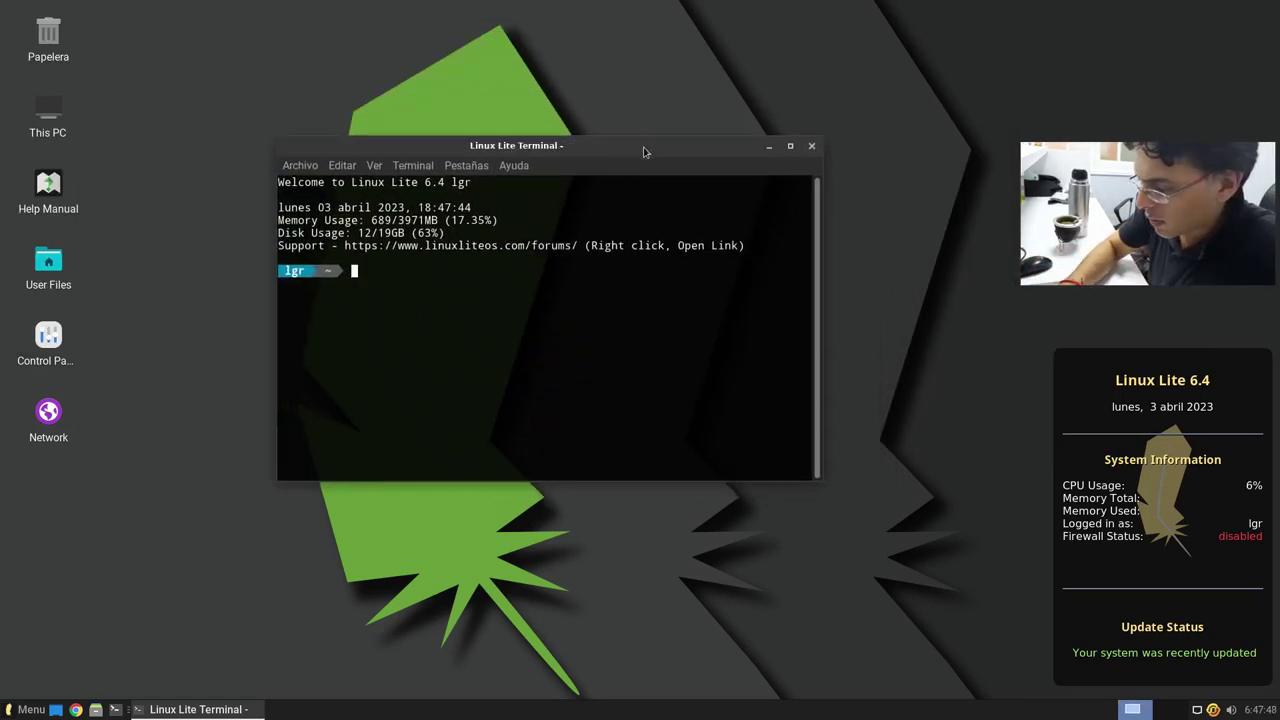
{"action": "type", "text": "htop"}
{"action": "key", "text": "Return"}
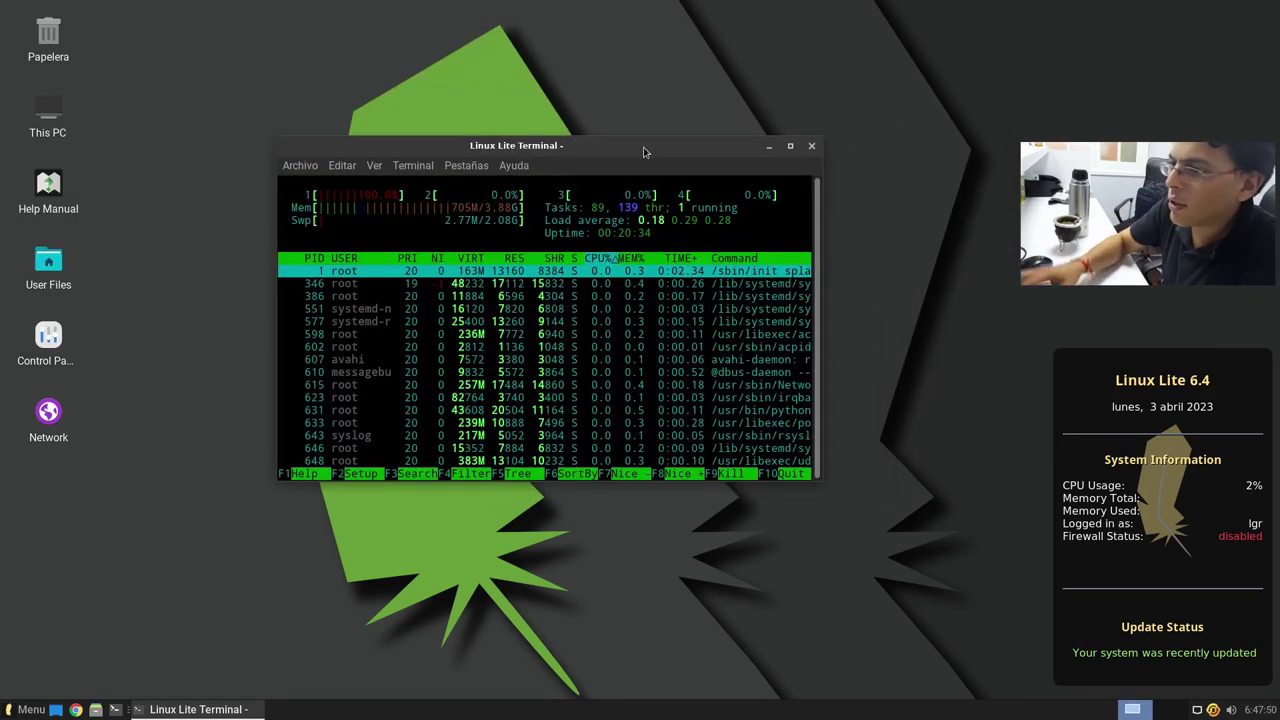
Step: Maximize the terminal and step through htop's process list back to init
{"action": "left_click", "coordinate": [790, 146]}
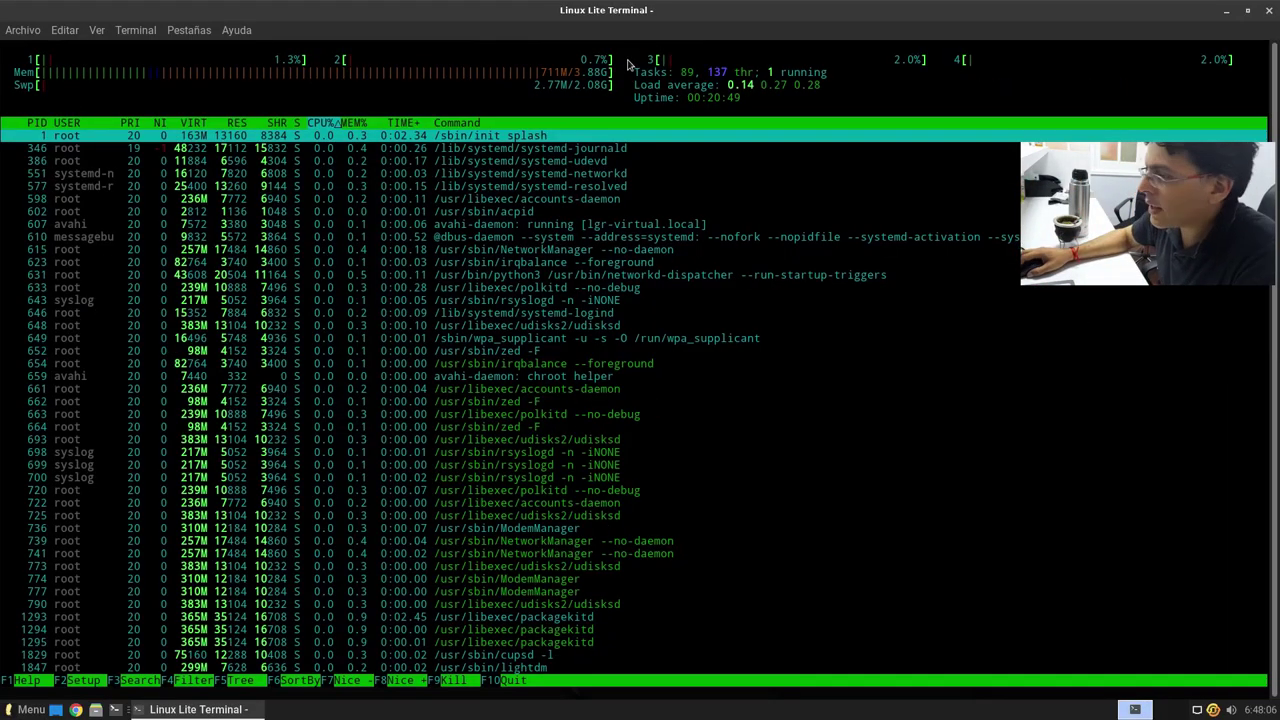
{"action": "mouse_move", "coordinate": [681, 6]}
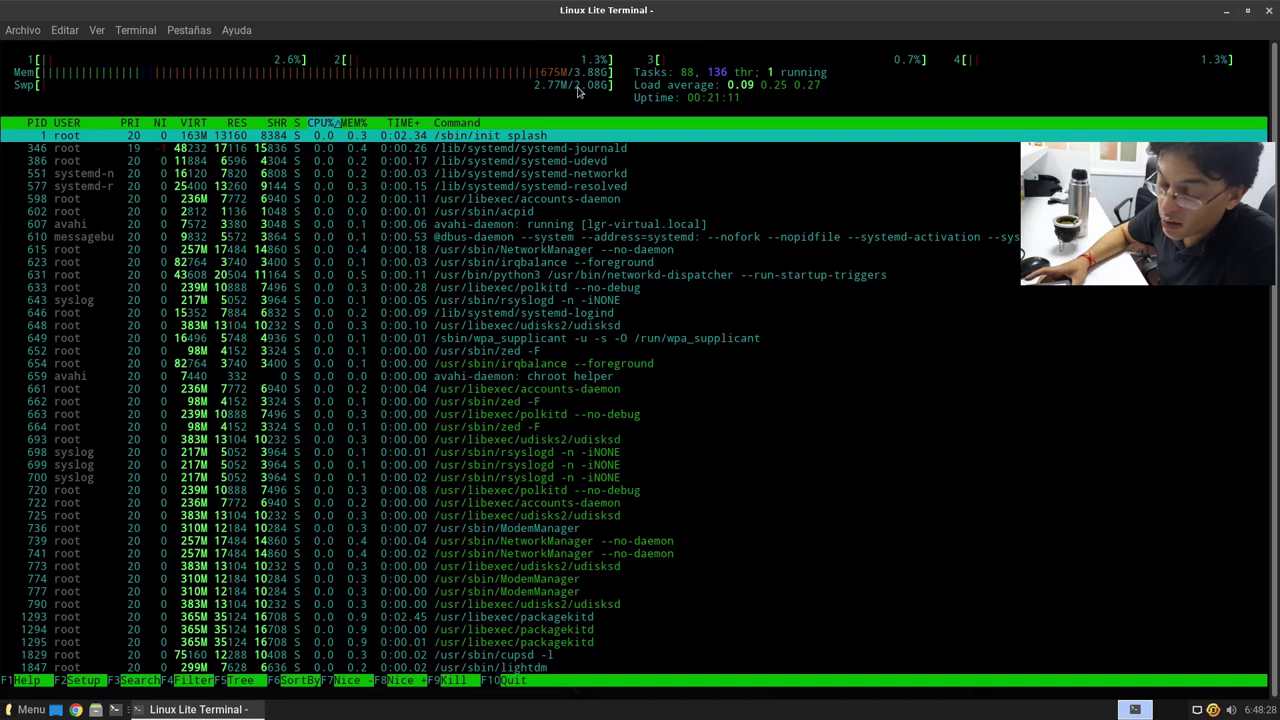
{"action": "key", "text": "Down"}
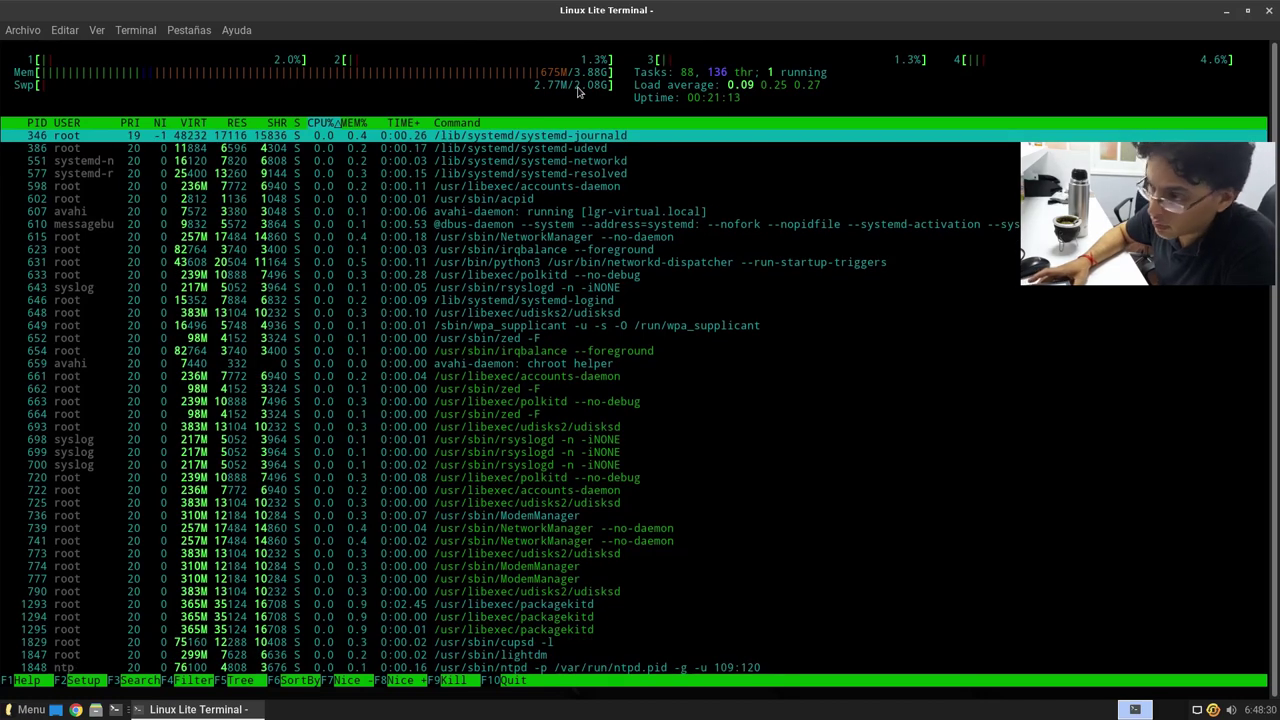
{"action": "key", "text": "Up"}
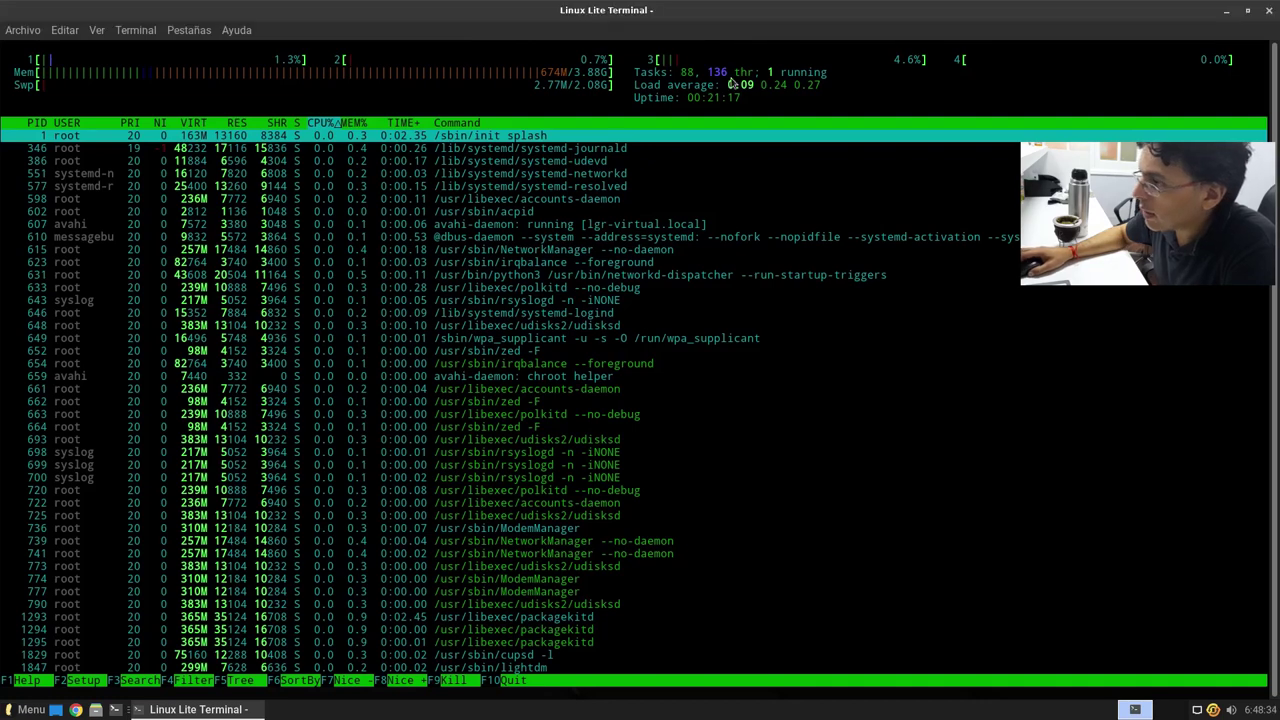
Step: Quit htop and run neofetch to show Linux Lite 6.4 with 3971MiB memory
{"action": "key", "text": "q"}
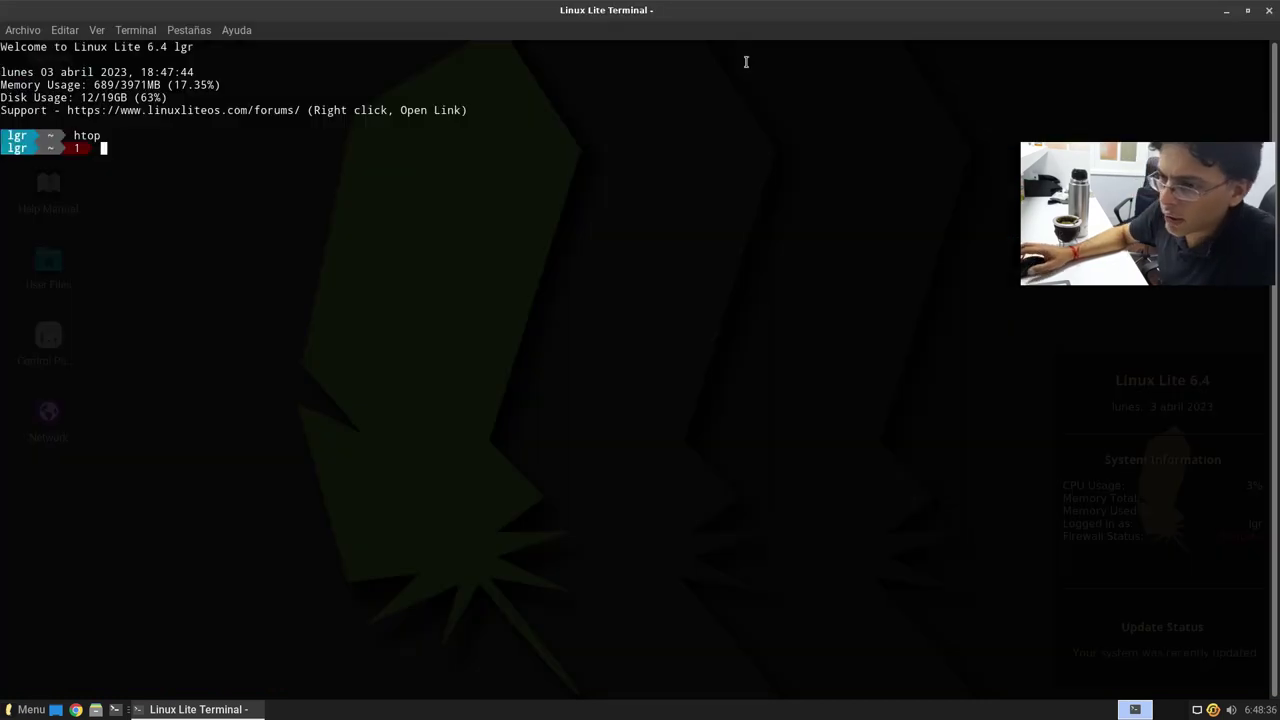
{"action": "type", "text": "neofetc"}
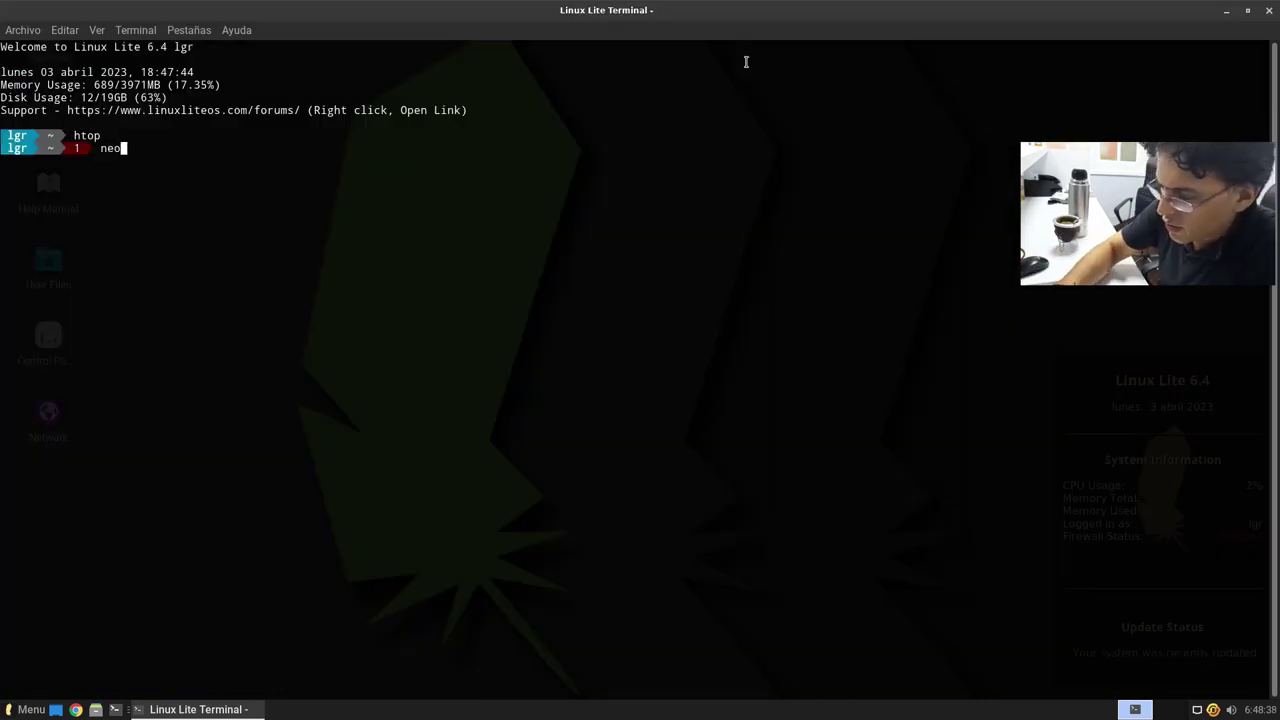
{"action": "type", "text": "h"}
{"action": "key", "text": "Return"}
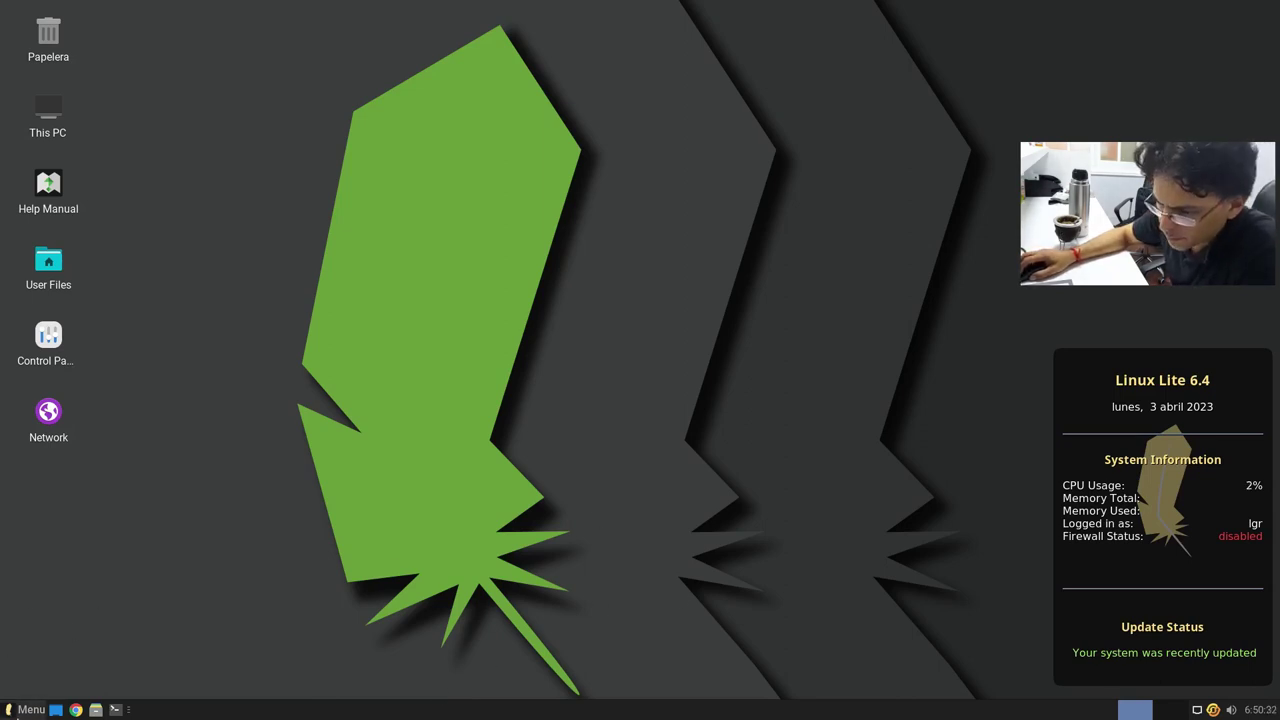
Step: Open the Whisker menu and browse My Computer, Configuración, Accesorios and Gráficos
{"action": "left_click", "coordinate": [36, 708]}
{"action": "mouse_move", "coordinate": [58, 283]}
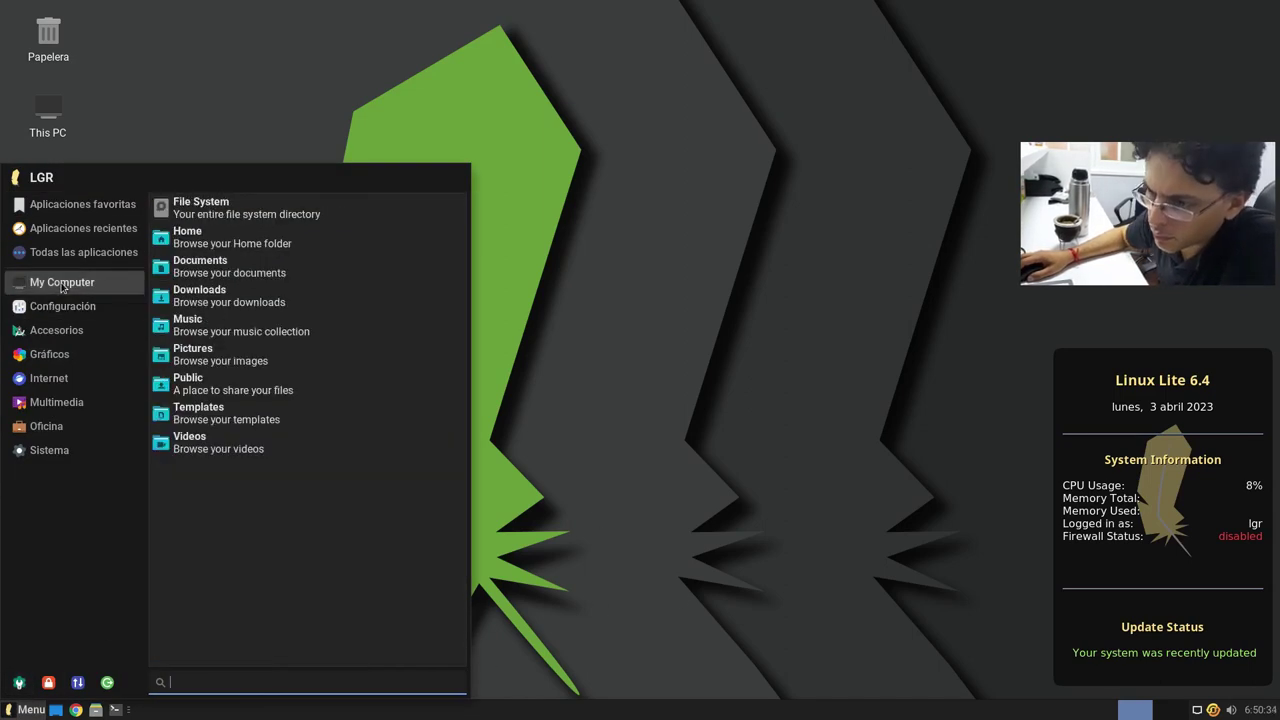
{"action": "mouse_move", "coordinate": [62, 215]}
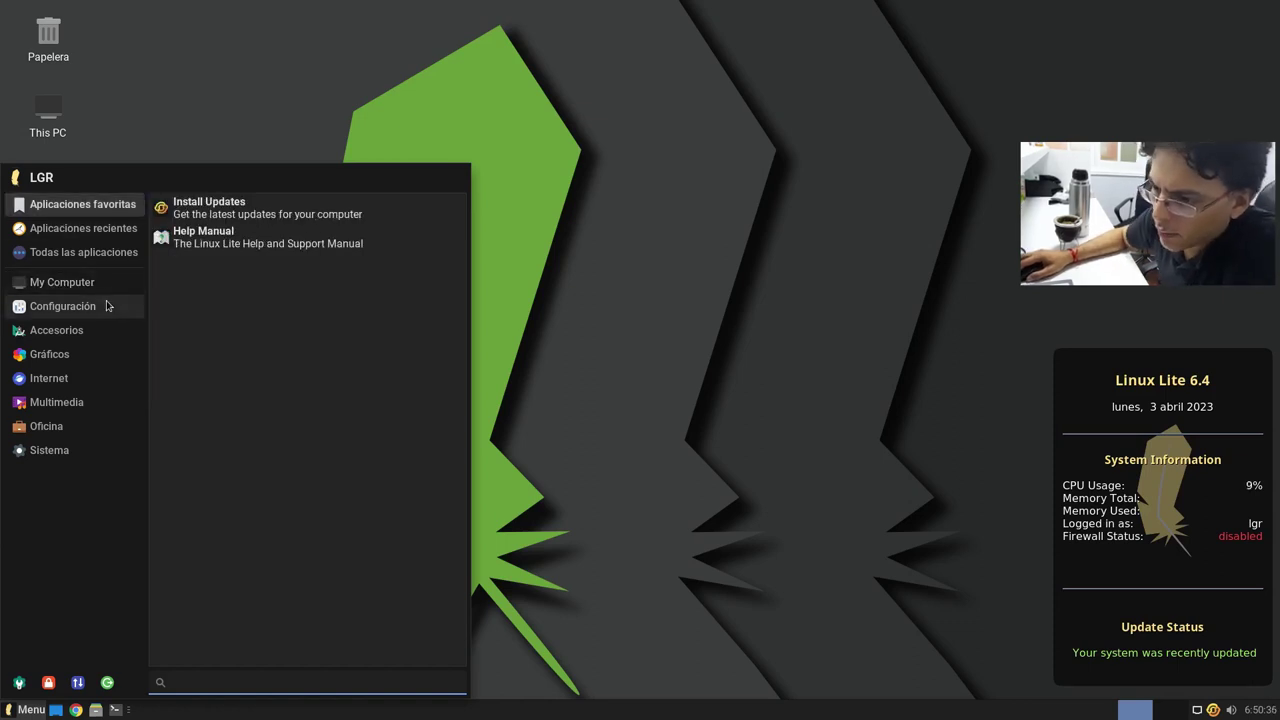
{"action": "mouse_move", "coordinate": [87, 316]}
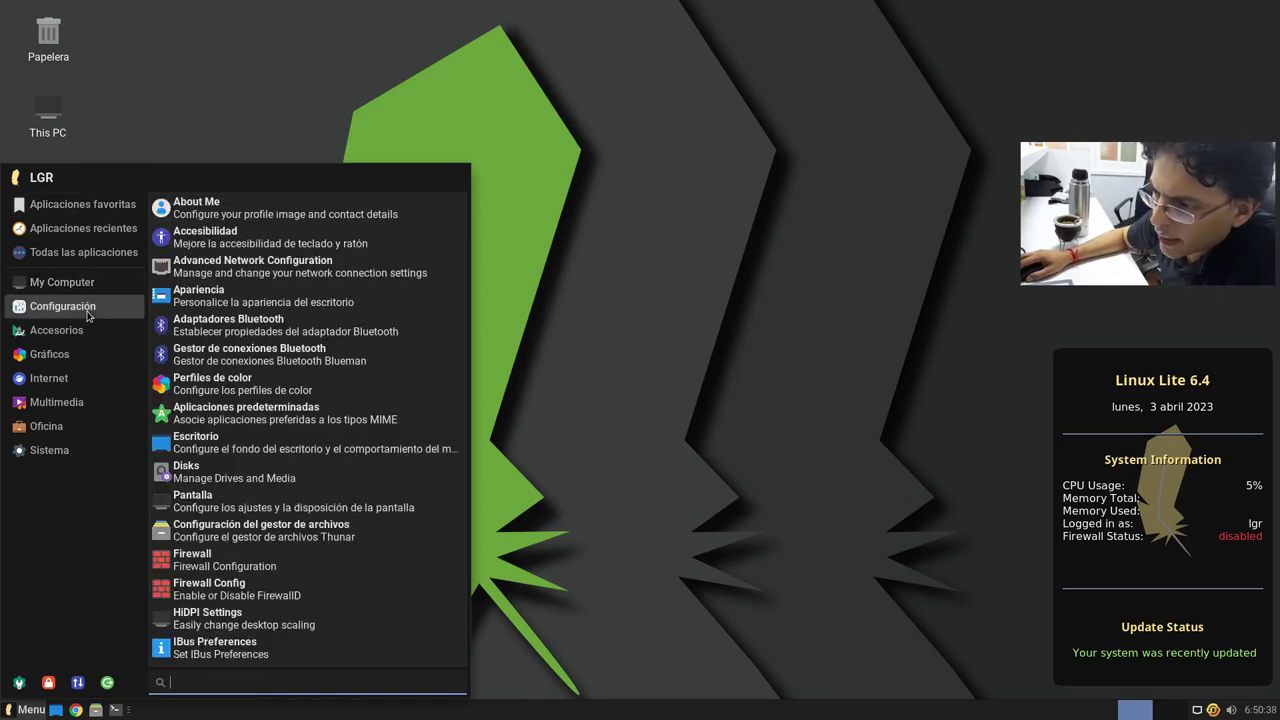
{"action": "scroll", "coordinate": [208, 340], "scroll_direction": "down", "scroll_amount": 6}
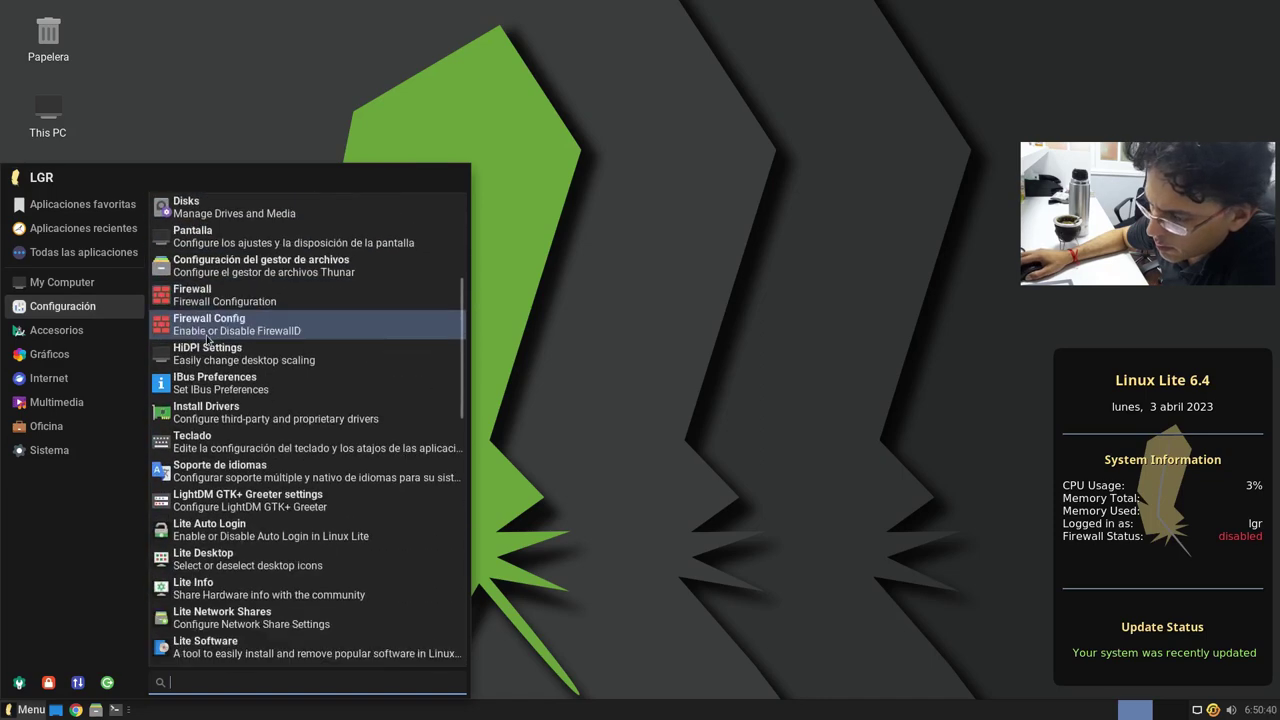
{"action": "scroll", "coordinate": [208, 340], "scroll_direction": "down", "scroll_amount": 5}
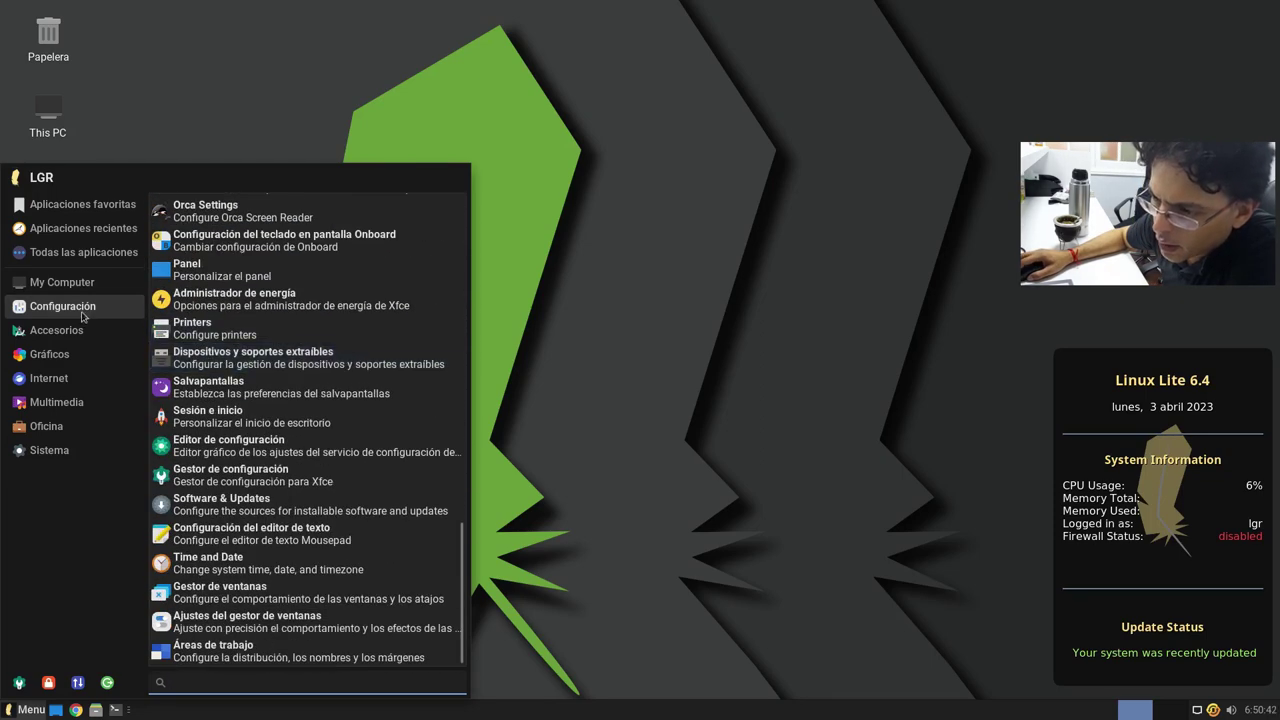
{"action": "mouse_move", "coordinate": [66, 338]}
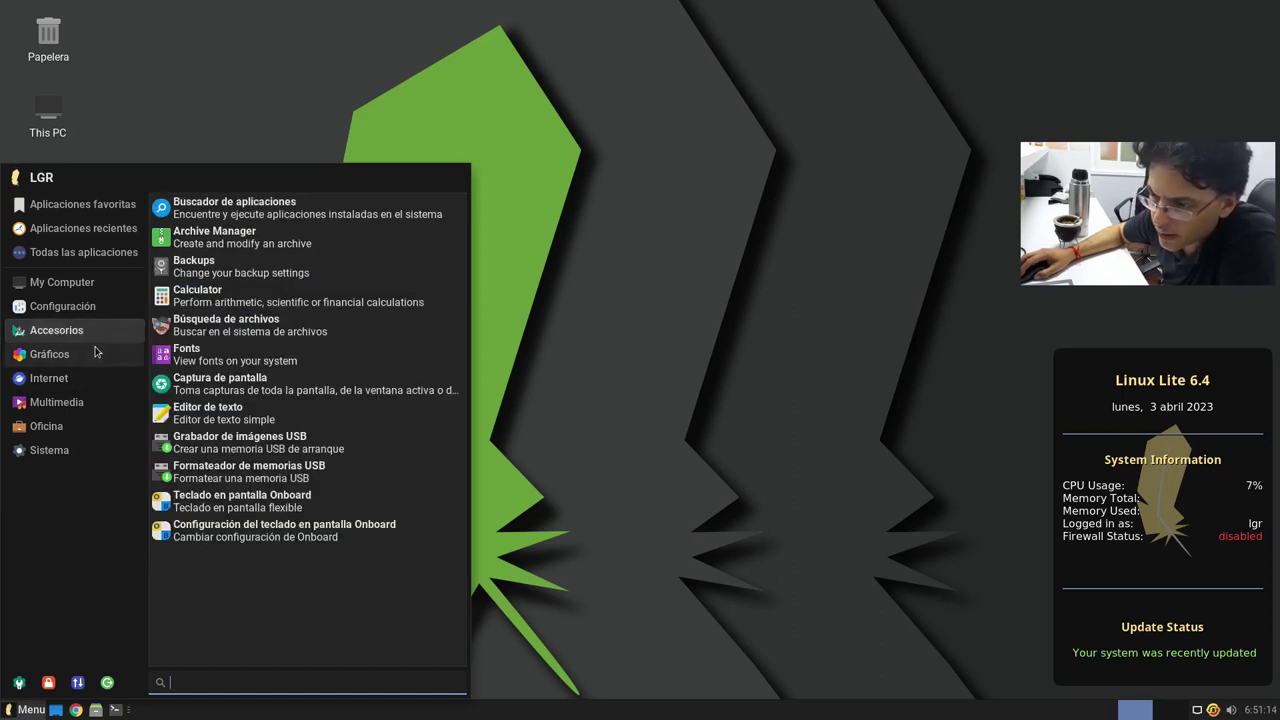
{"action": "mouse_move", "coordinate": [90, 358]}
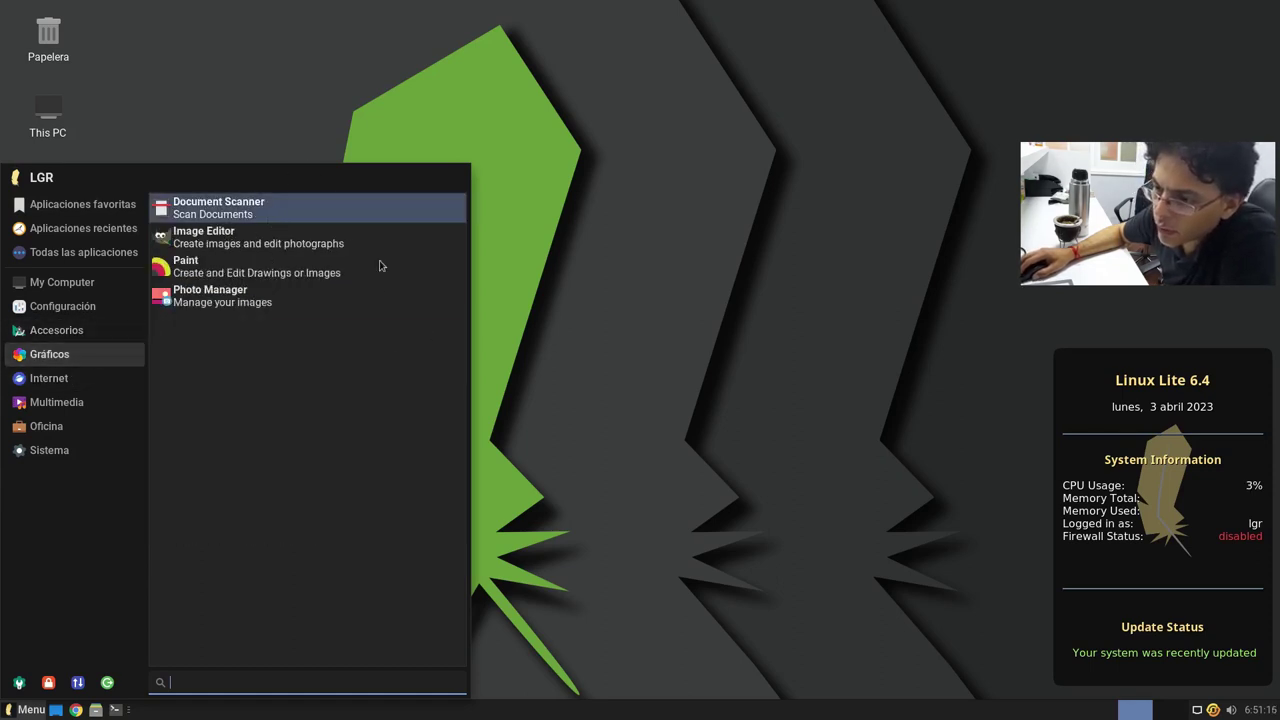
Step: Launch Paint maximized, view its Ayuda > Acerca de information, then close it
{"action": "left_click", "coordinate": [244, 266]}
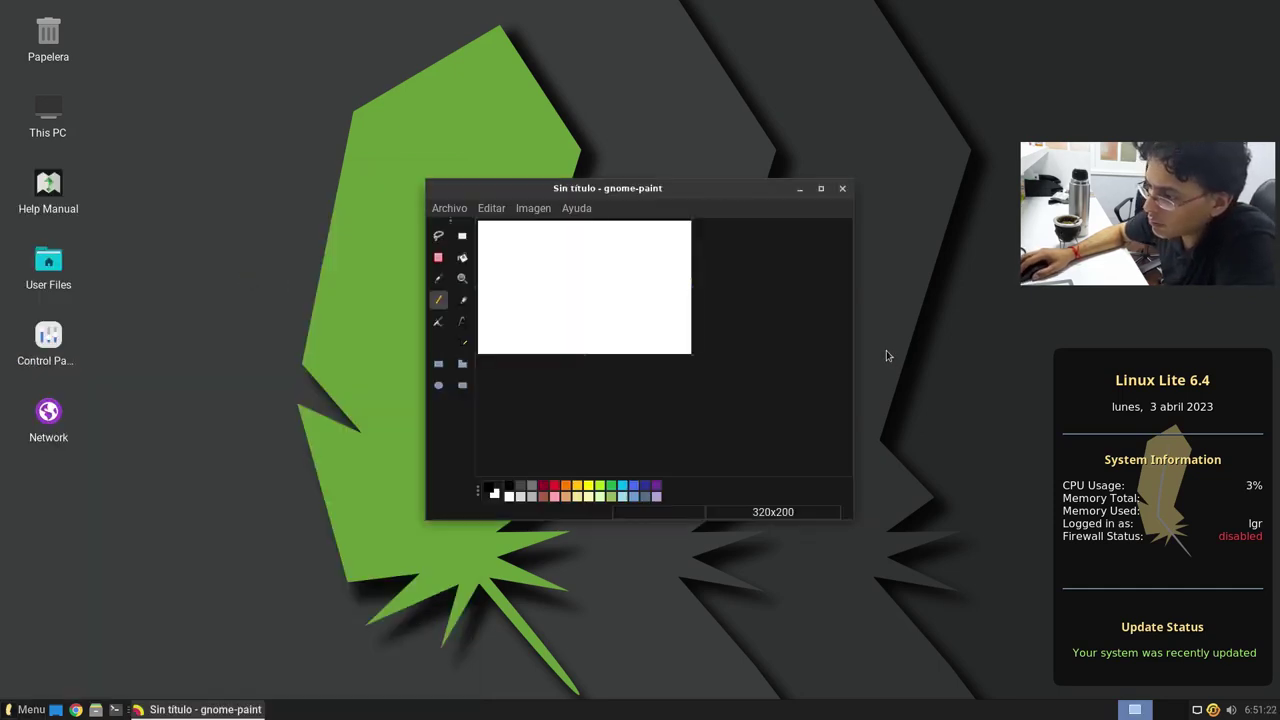
{"action": "left_click", "coordinate": [820, 188]}
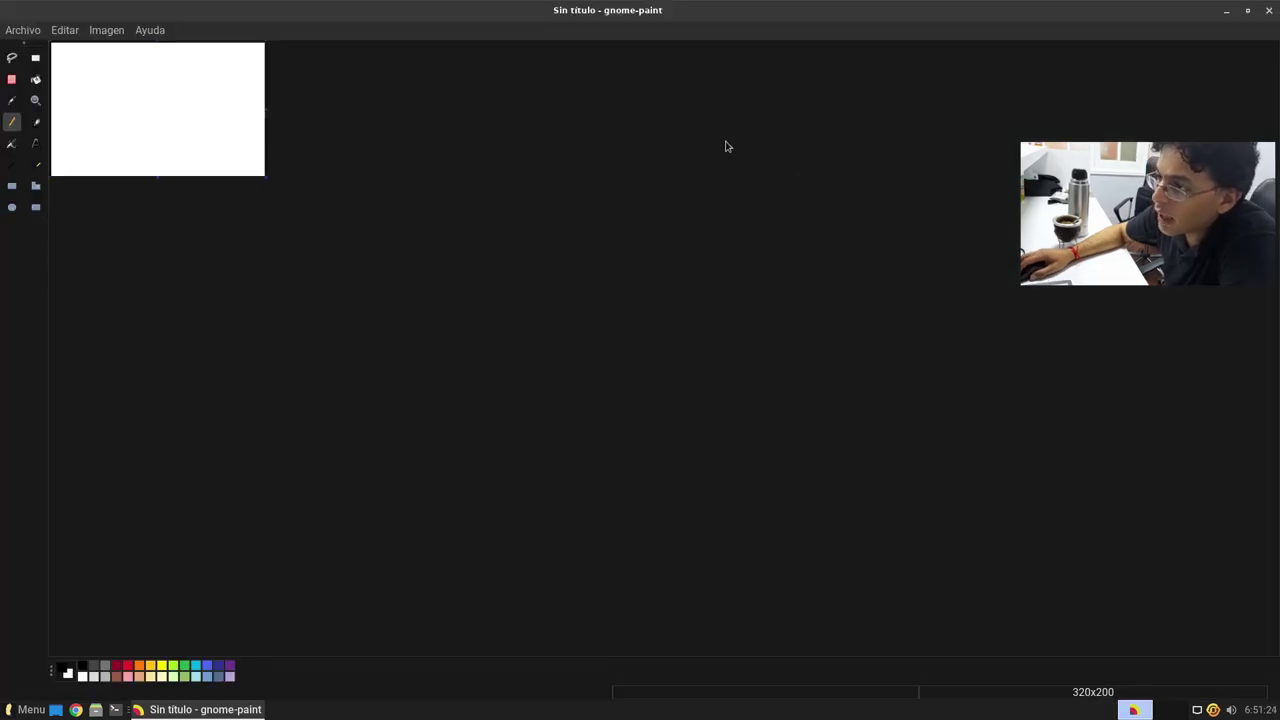
{"action": "left_click", "coordinate": [150, 30]}
{"action": "left_click", "coordinate": [165, 50]}
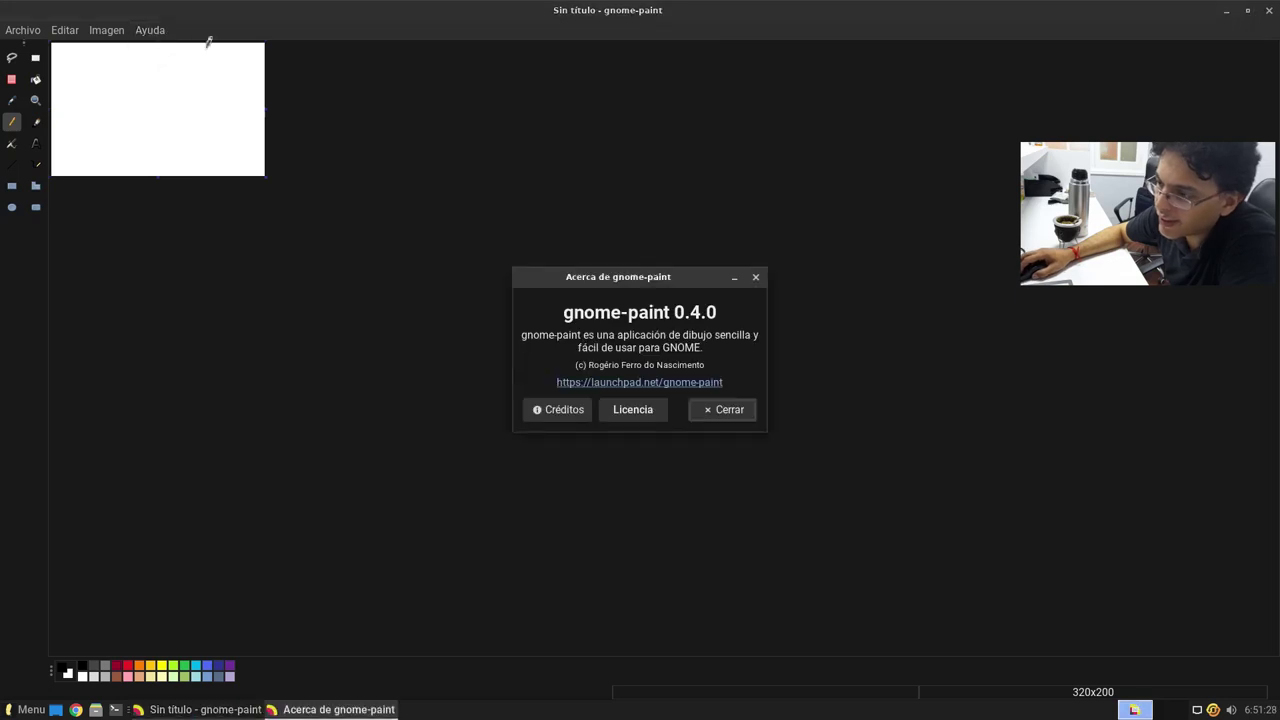
{"action": "left_click", "coordinate": [756, 277]}
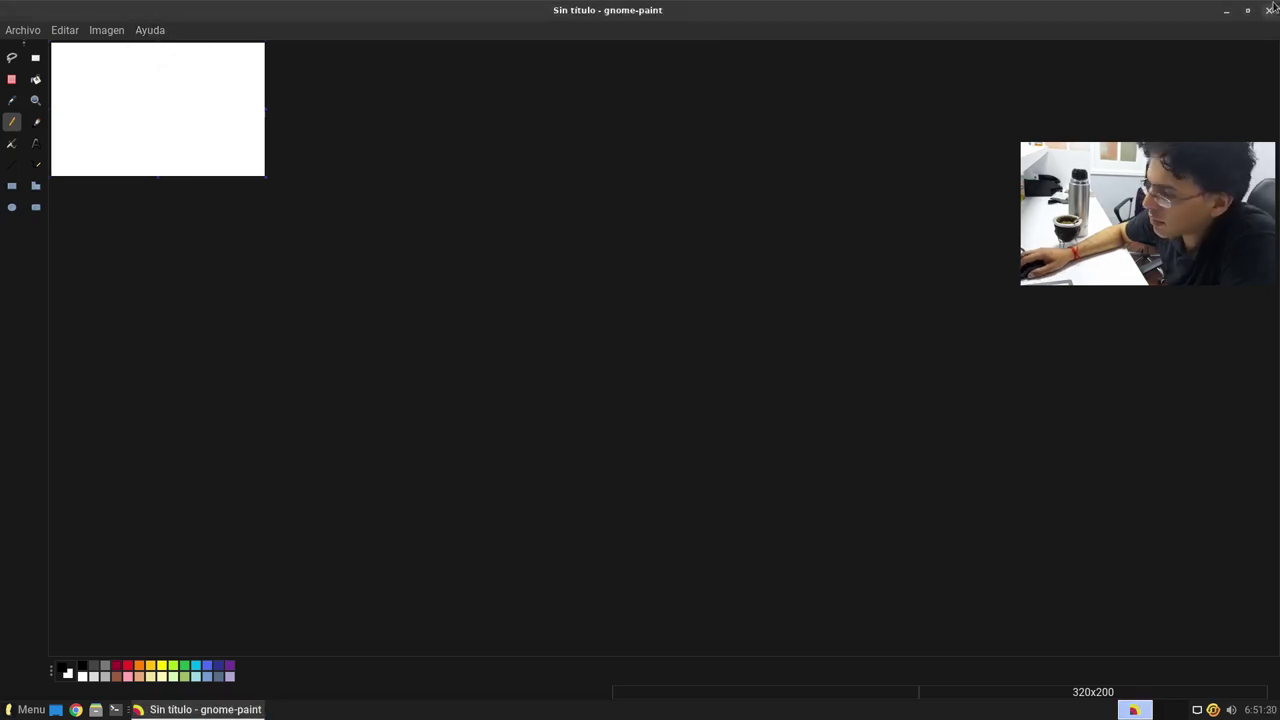
{"action": "left_click", "coordinate": [1270, 11]}
Step: Launch Photo Manager from Gráficos, close Shotwell and its welcome message, and reopen the menu
{"action": "left_click", "coordinate": [25, 709]}
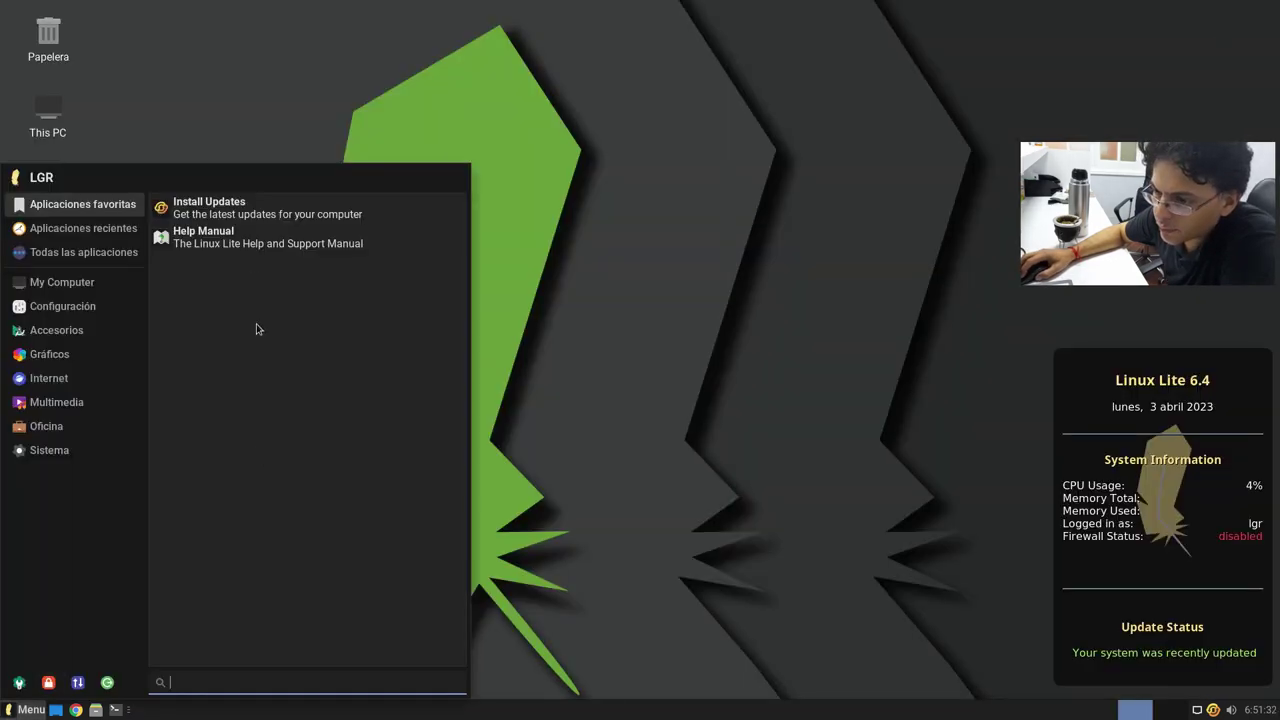
{"action": "left_click", "coordinate": [100, 354]}
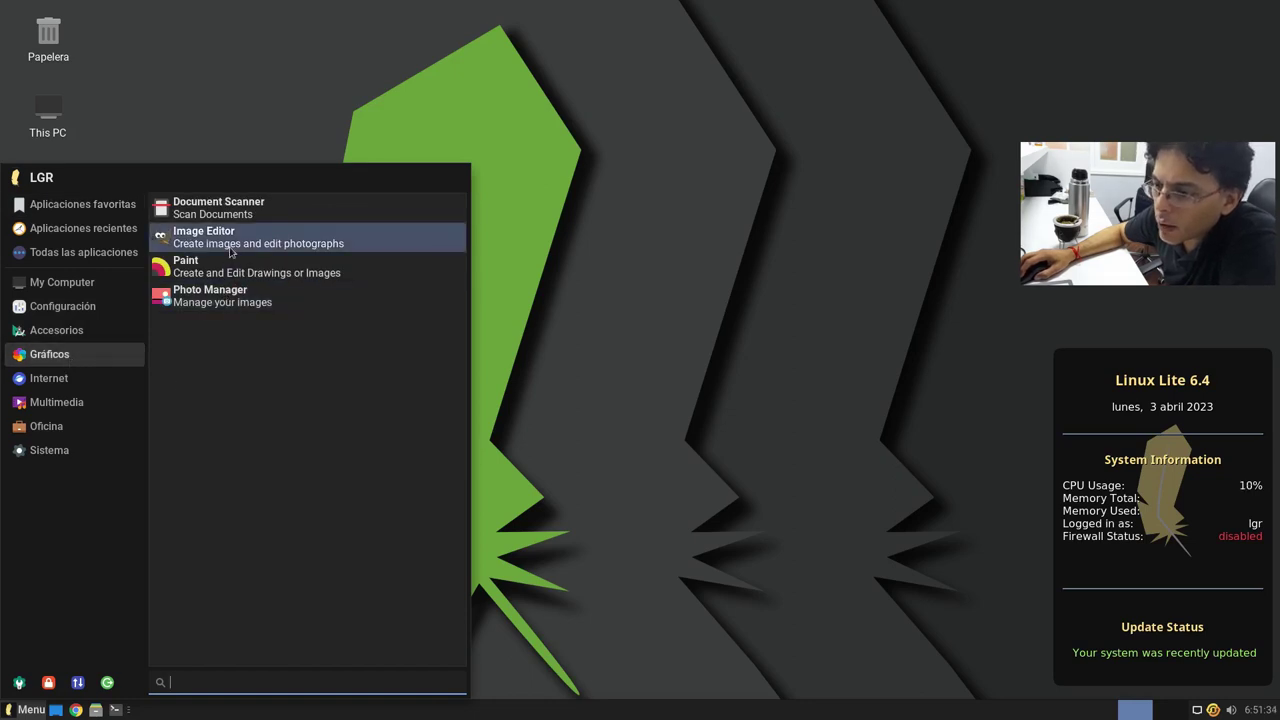
{"action": "left_click", "coordinate": [240, 298]}
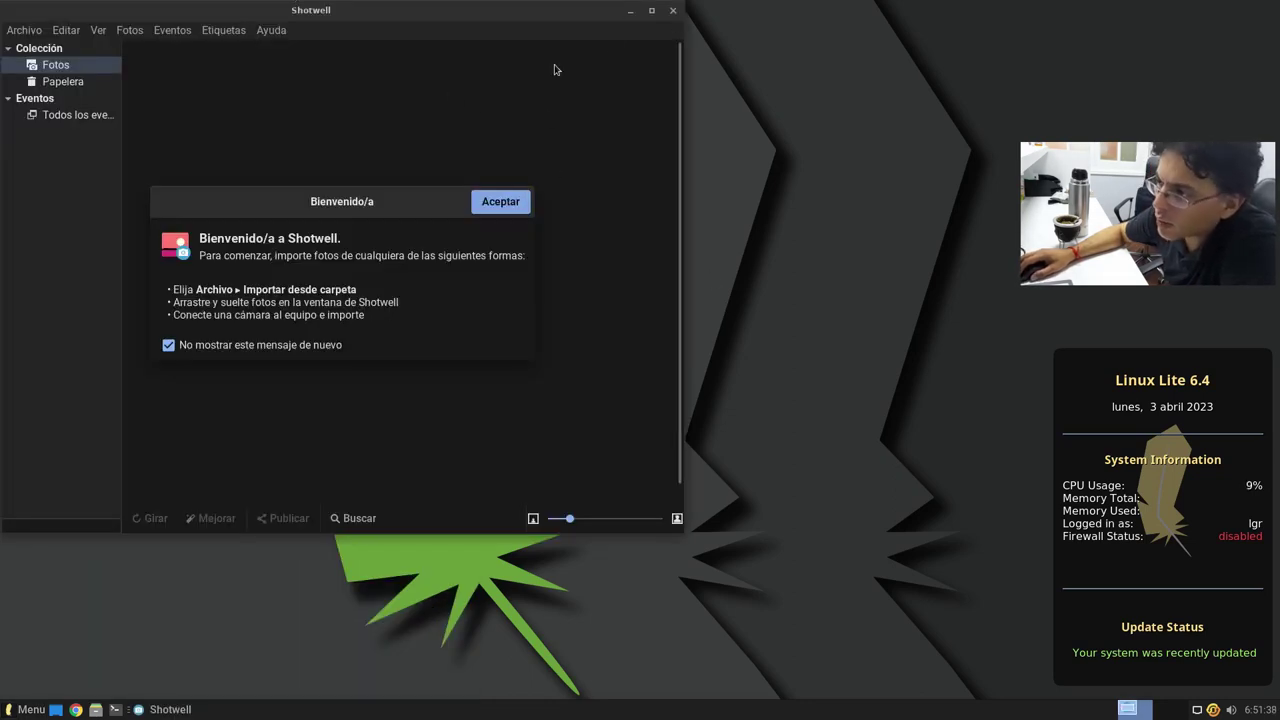
{"action": "left_click", "coordinate": [674, 18]}
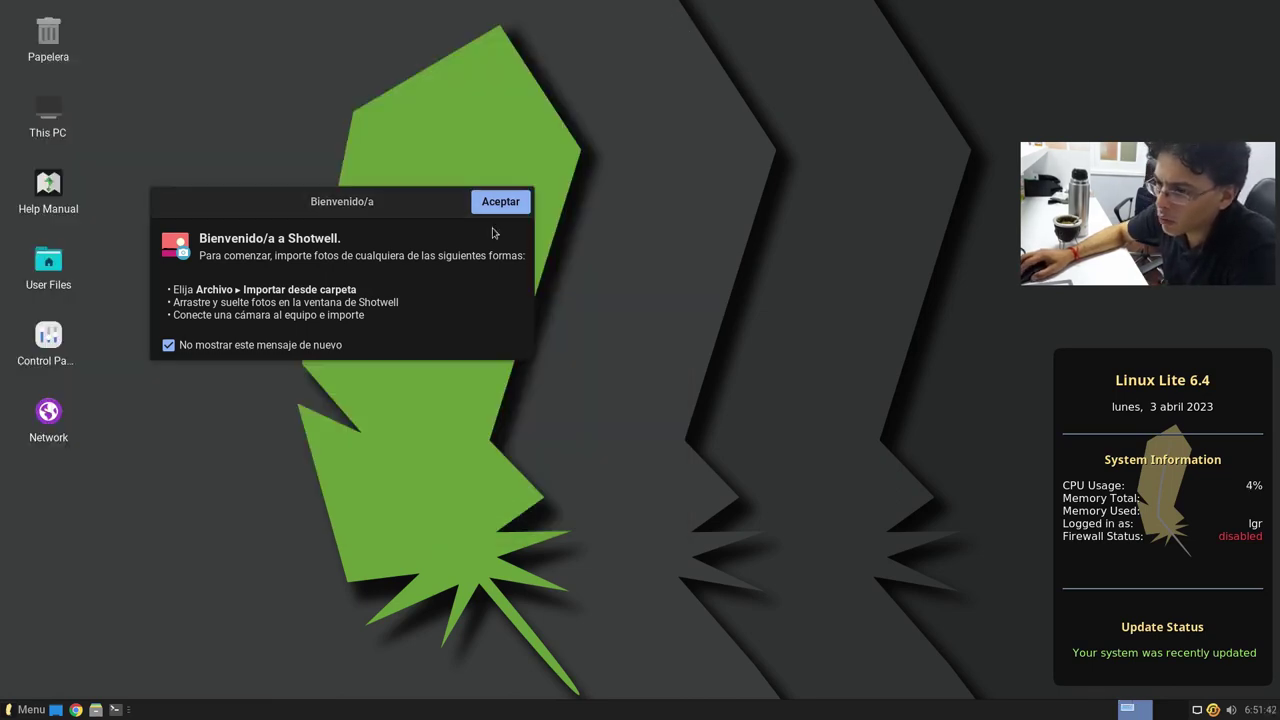
{"action": "left_click", "coordinate": [519, 202]}
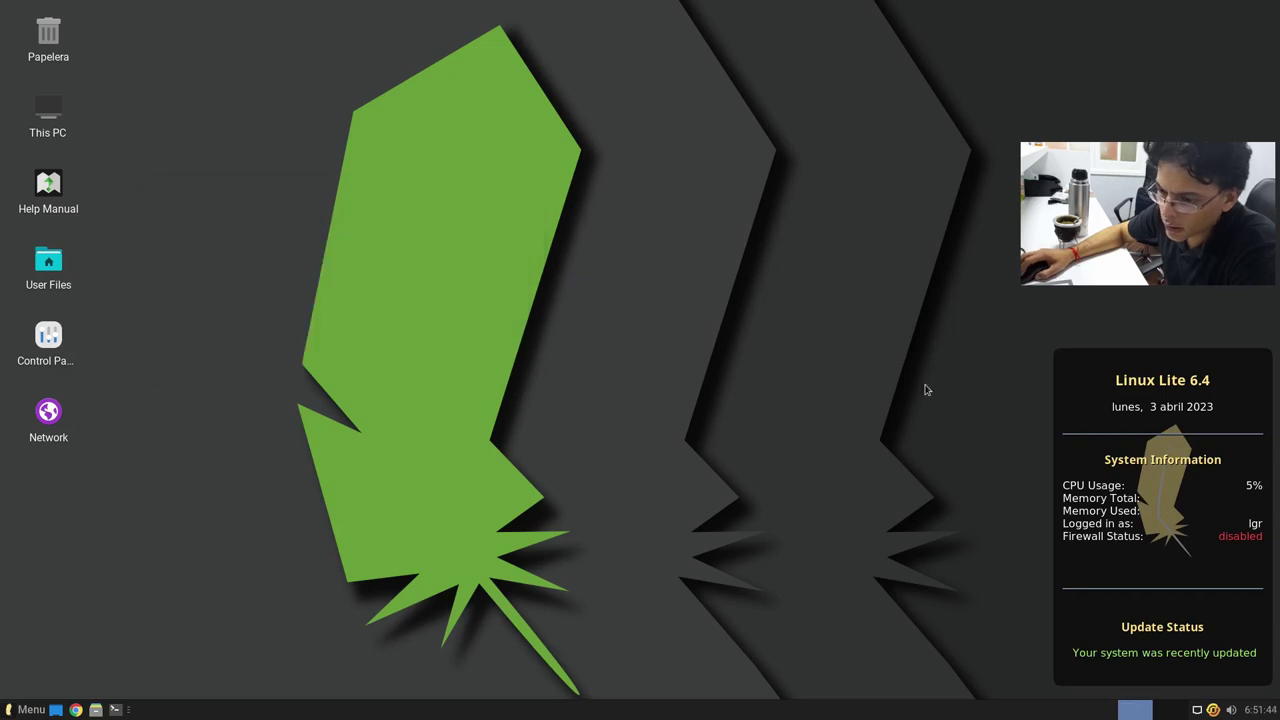
{"action": "left_click", "coordinate": [28, 709]}
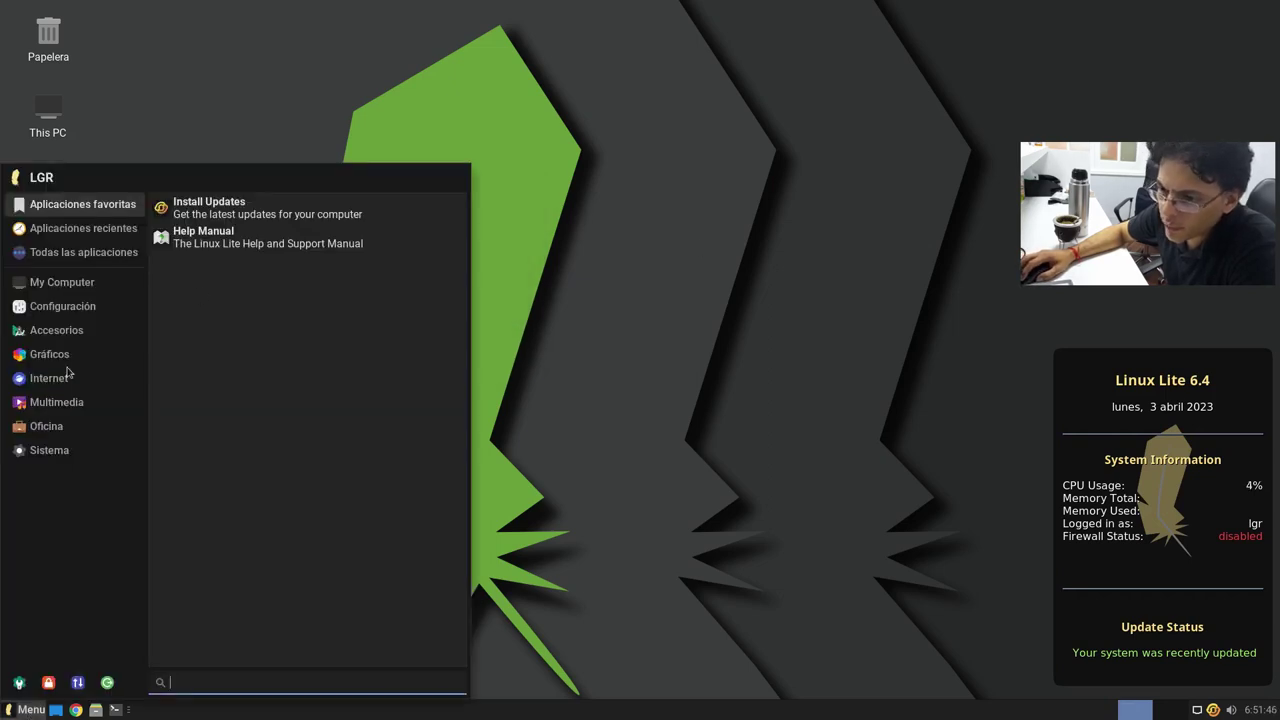
Step: Browse the Gráficos and Internet categories and launch Thunderbird, maximized
{"action": "left_click", "coordinate": [60, 328]}
{"action": "left_click", "coordinate": [63, 355]}
{"action": "left_click", "coordinate": [74, 378]}
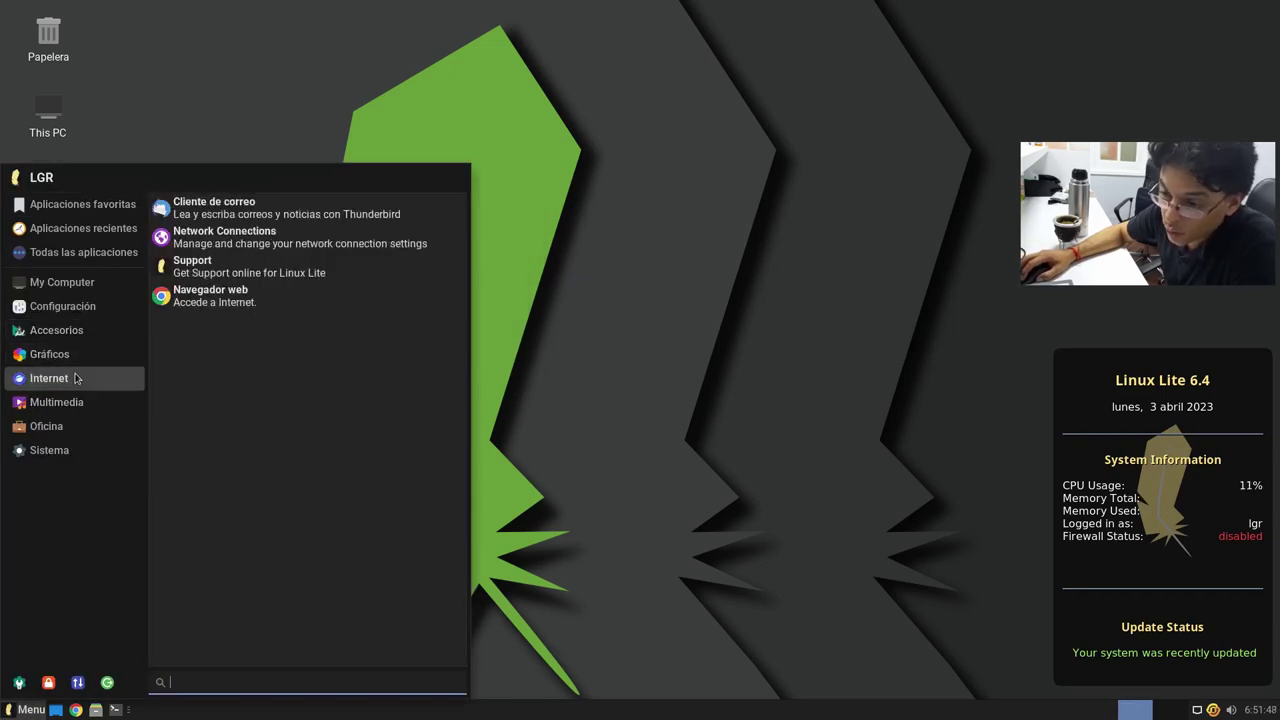
{"action": "left_click", "coordinate": [78, 362]}
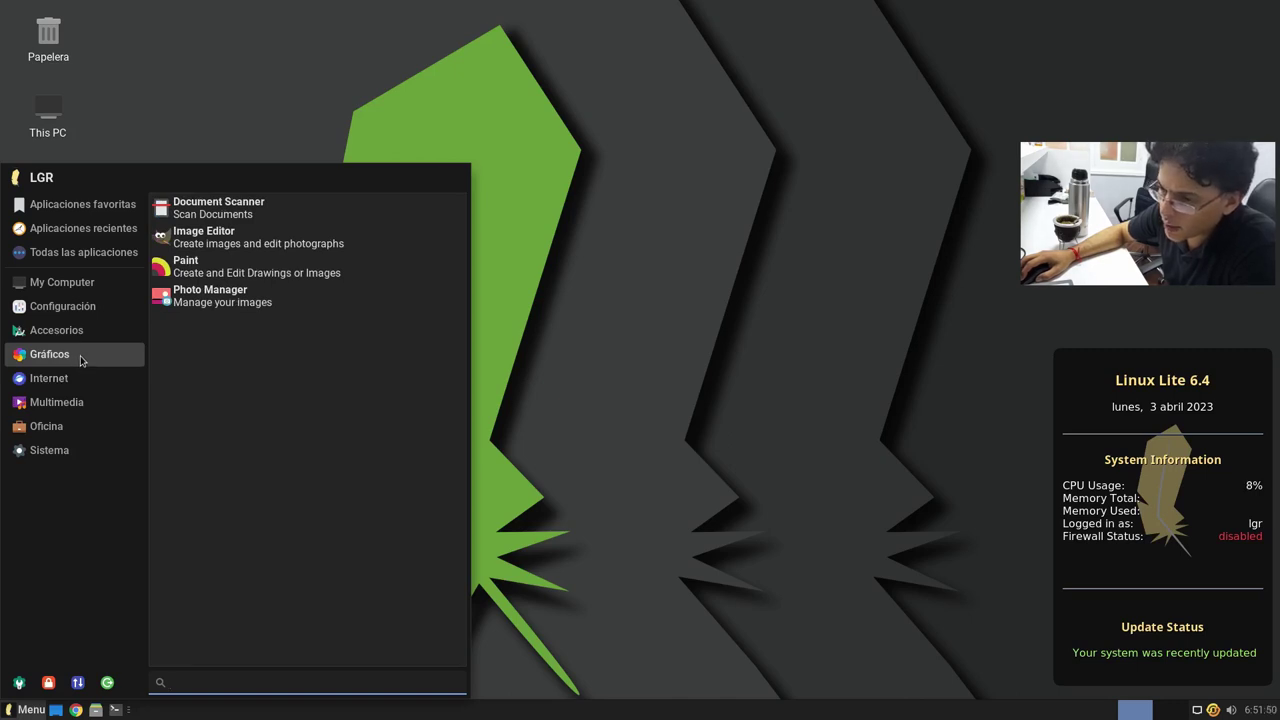
{"action": "left_click", "coordinate": [72, 380]}
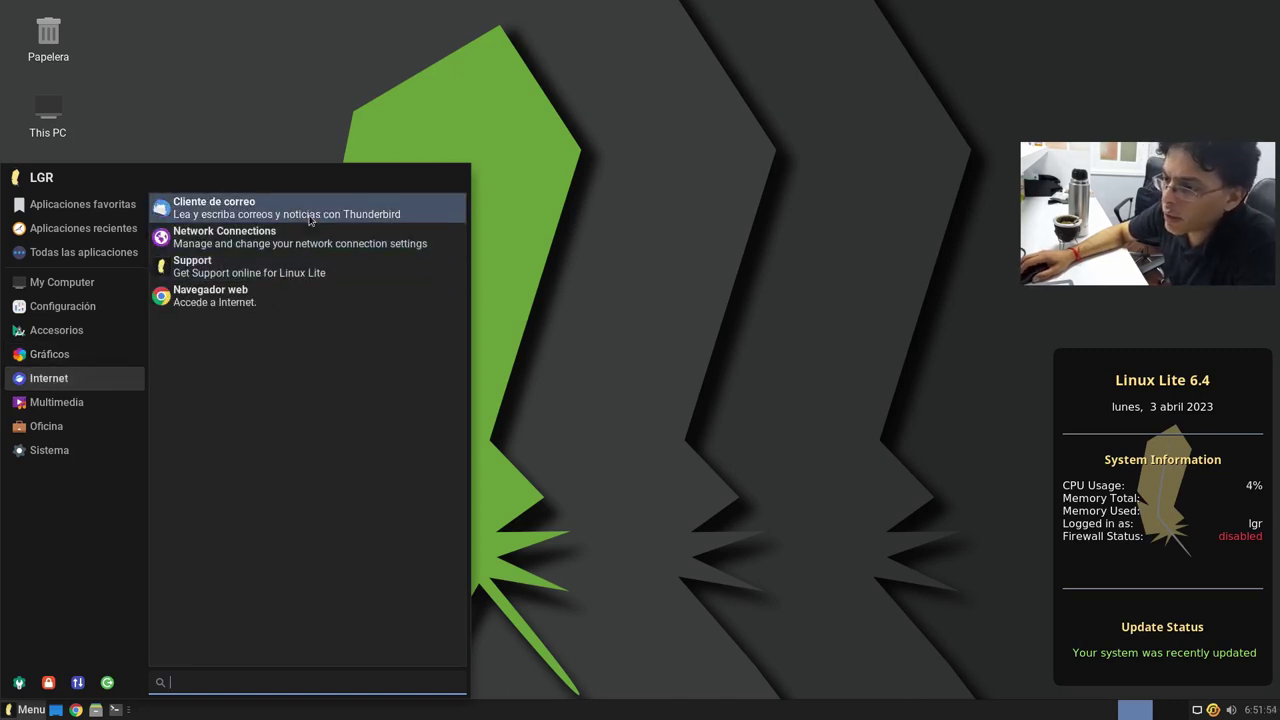
{"action": "left_click", "coordinate": [698, 252]}
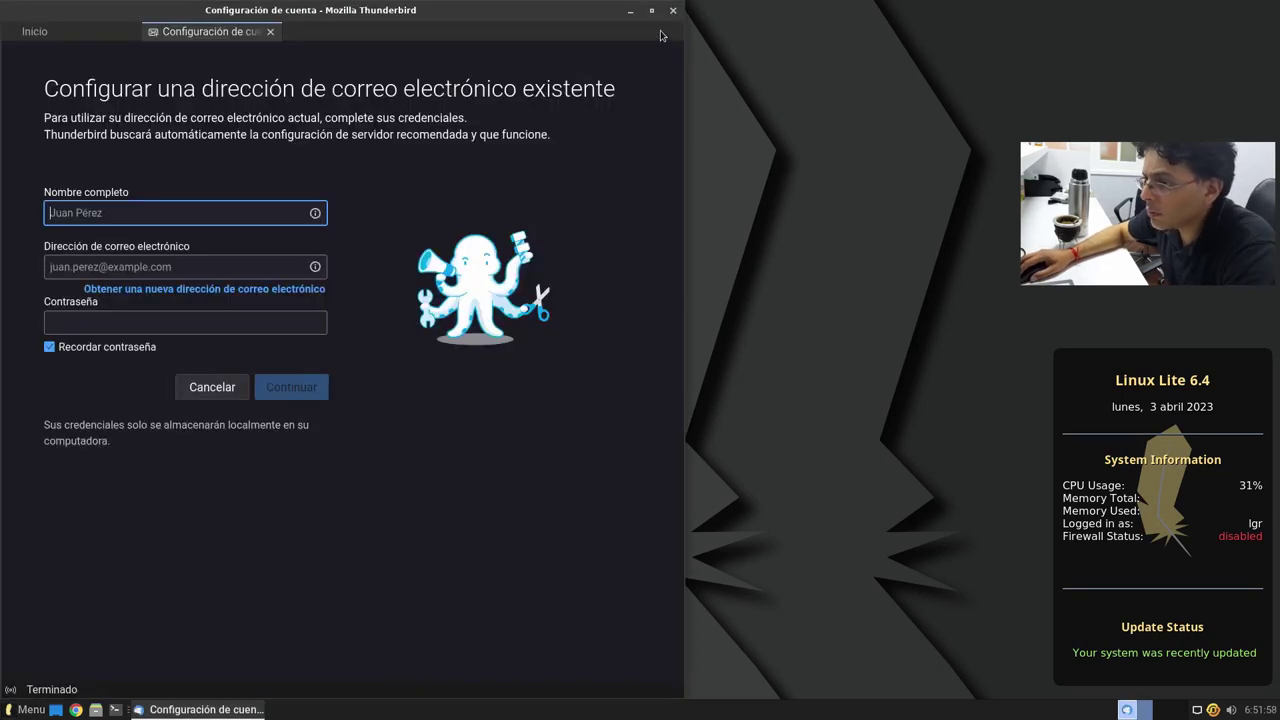
{"action": "left_click", "coordinate": [652, 11]}
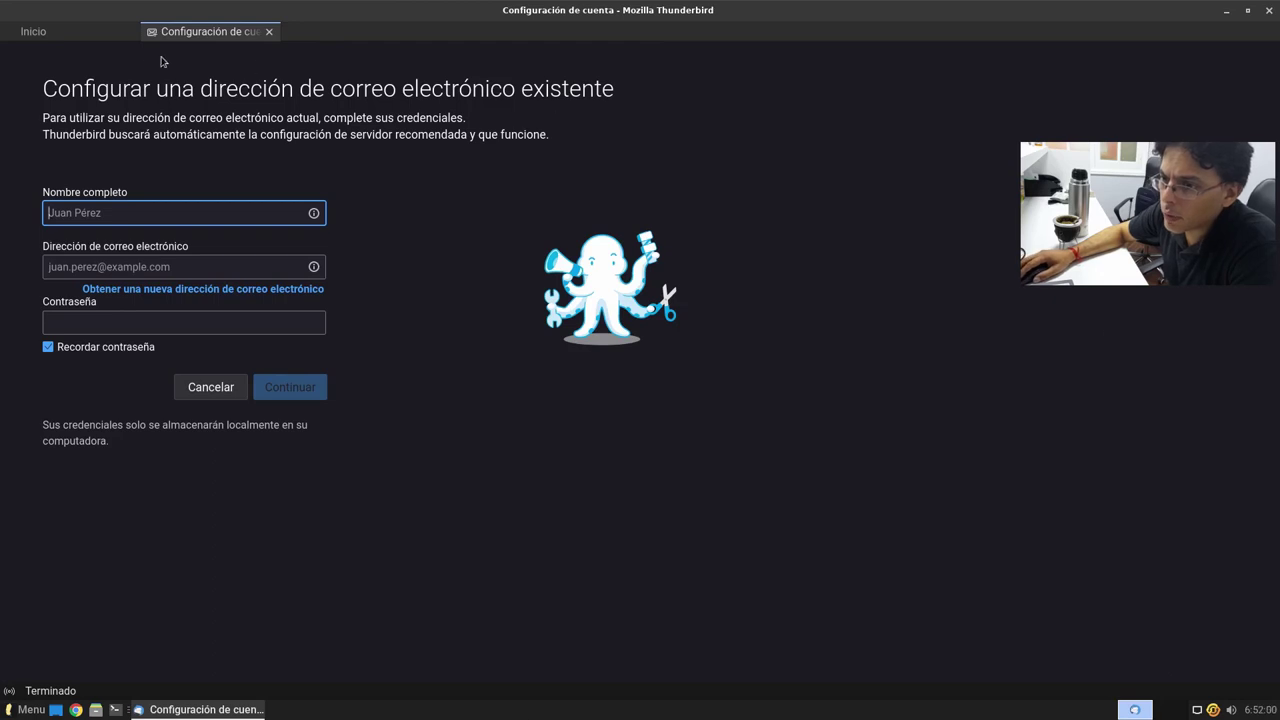
Step: View Thunderbird's Acerca de information from the Inicio tab, then close Thunderbird
{"action": "left_click", "coordinate": [110, 33]}
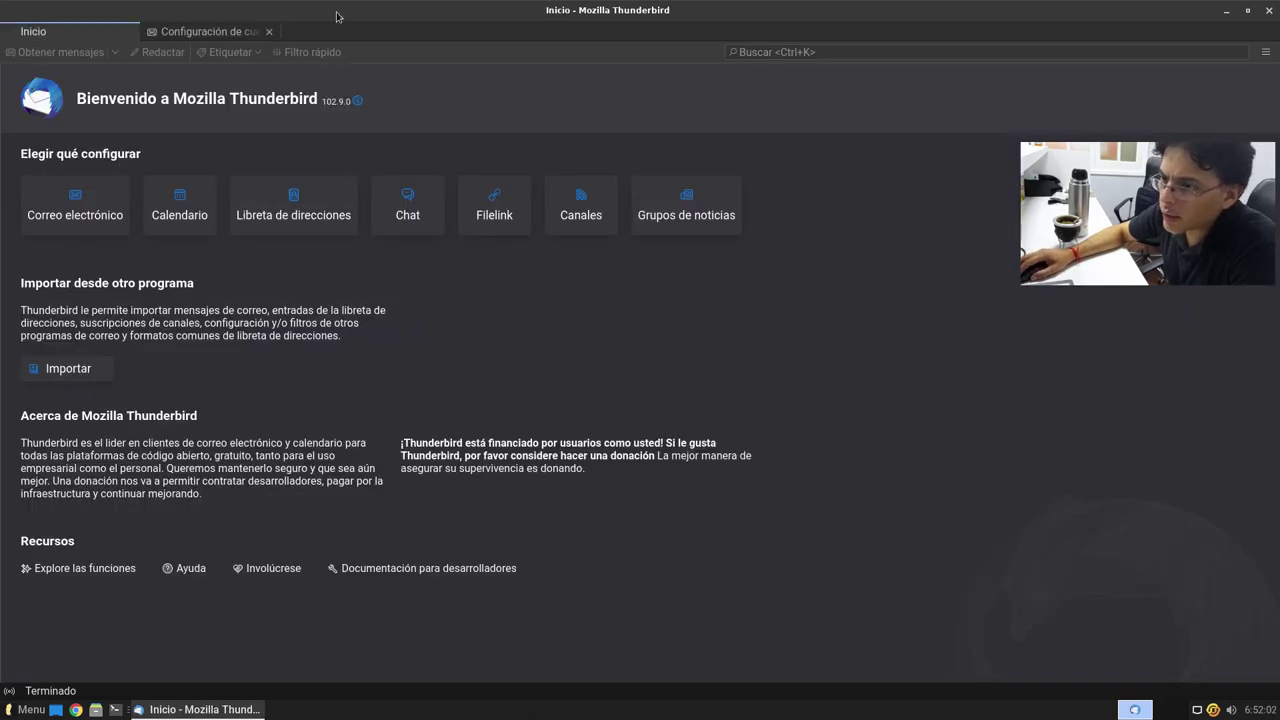
{"action": "left_click", "coordinate": [1266, 53]}
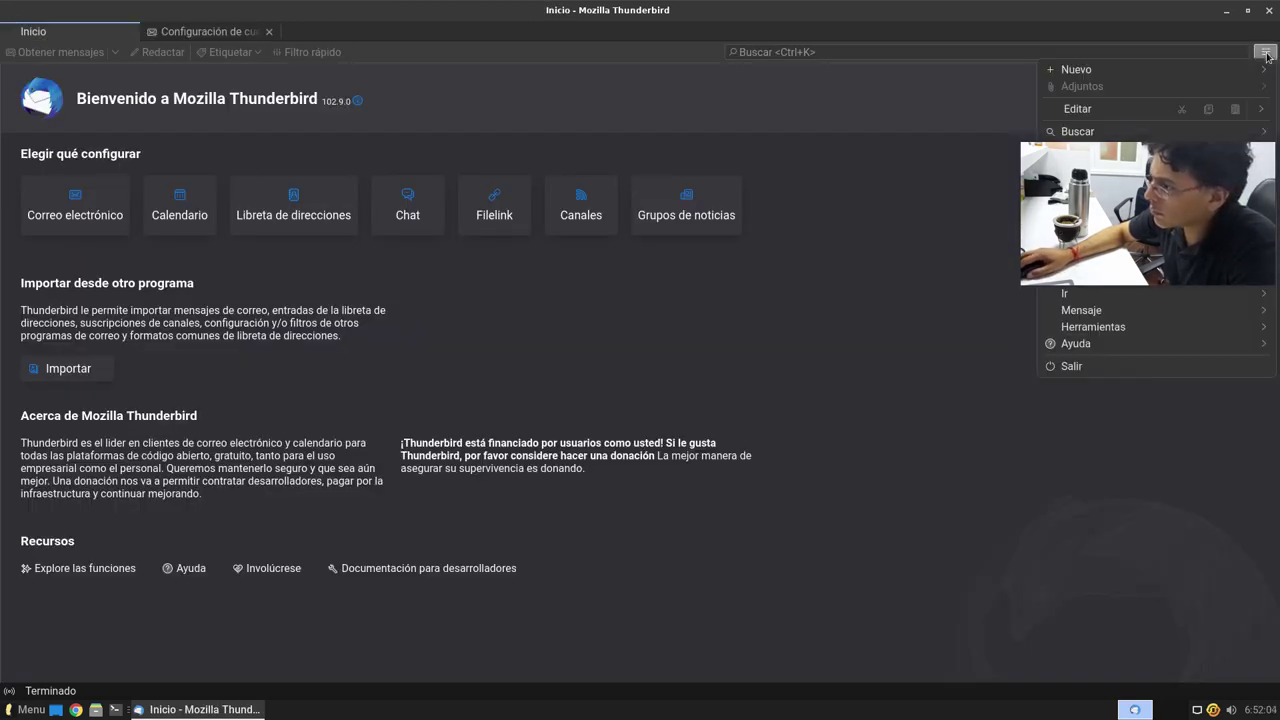
{"action": "left_click", "coordinate": [1092, 345]}
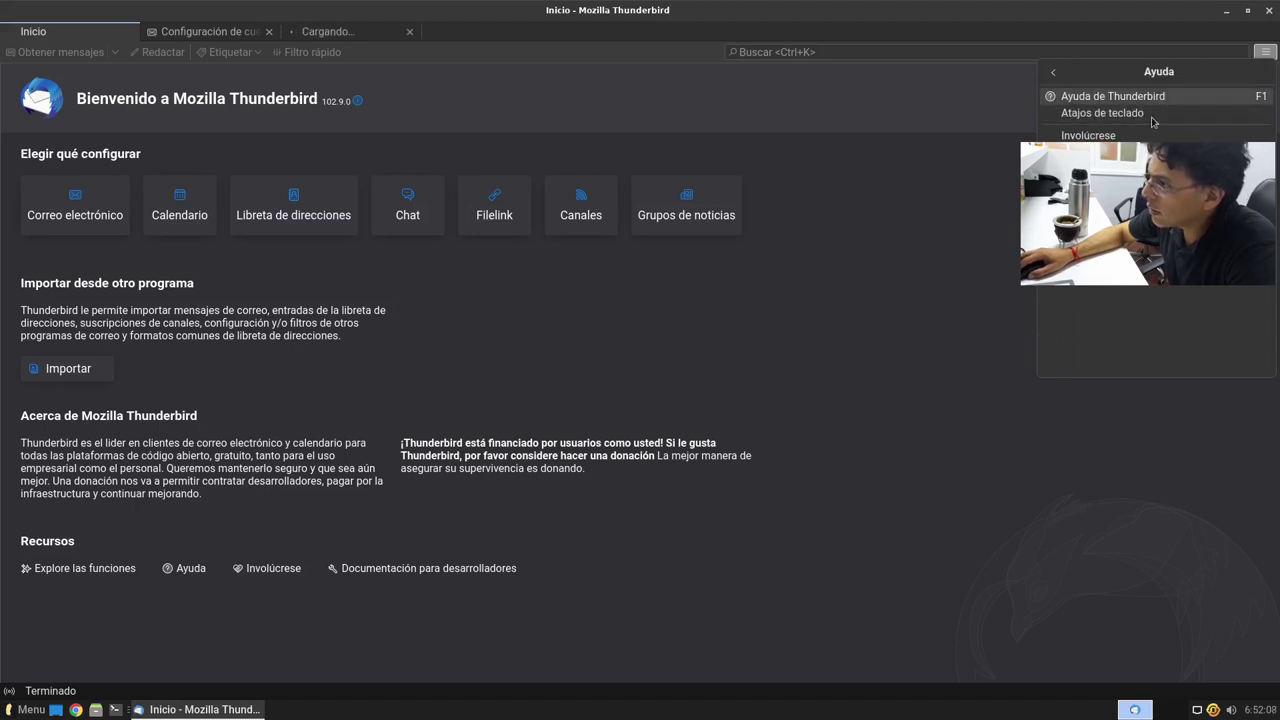
{"action": "left_click", "coordinate": [1100, 250]}
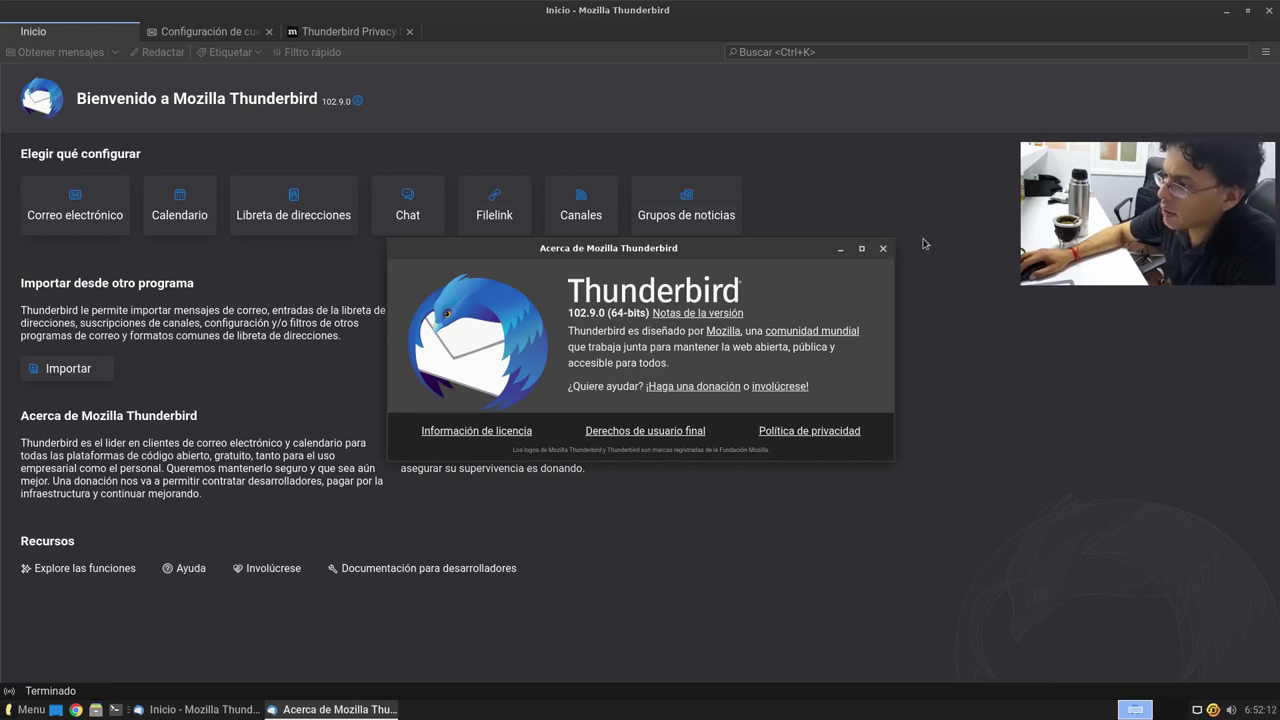
{"action": "left_click", "coordinate": [883, 248]}
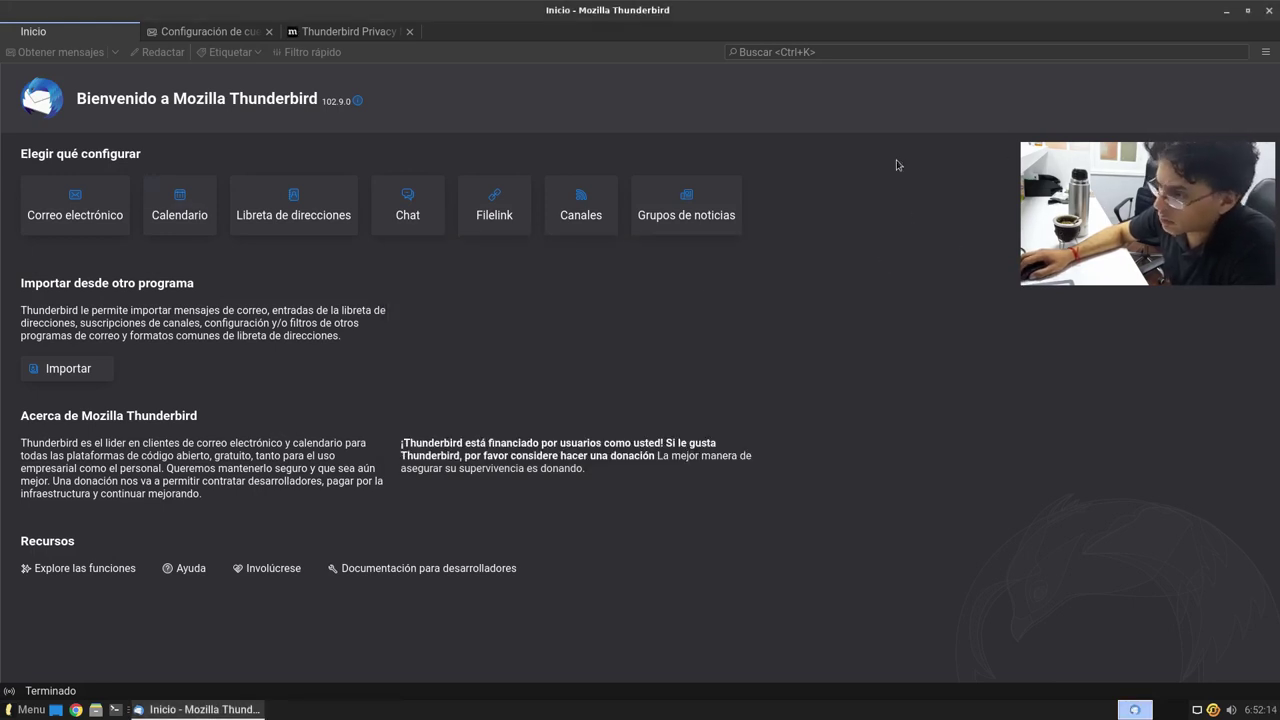
{"action": "left_click", "coordinate": [1266, 10]}
Step: Launch the web browser from the menu's Internet category
{"action": "left_click", "coordinate": [25, 709]}
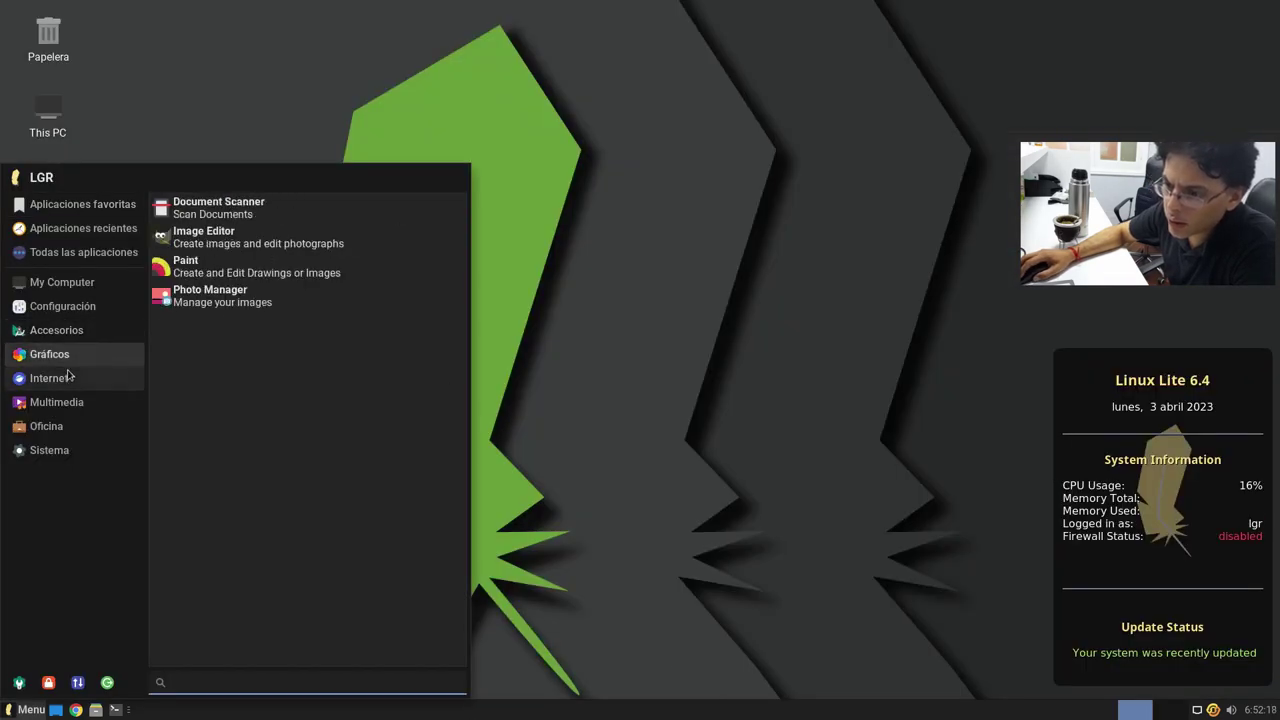
{"action": "mouse_move", "coordinate": [91, 376]}
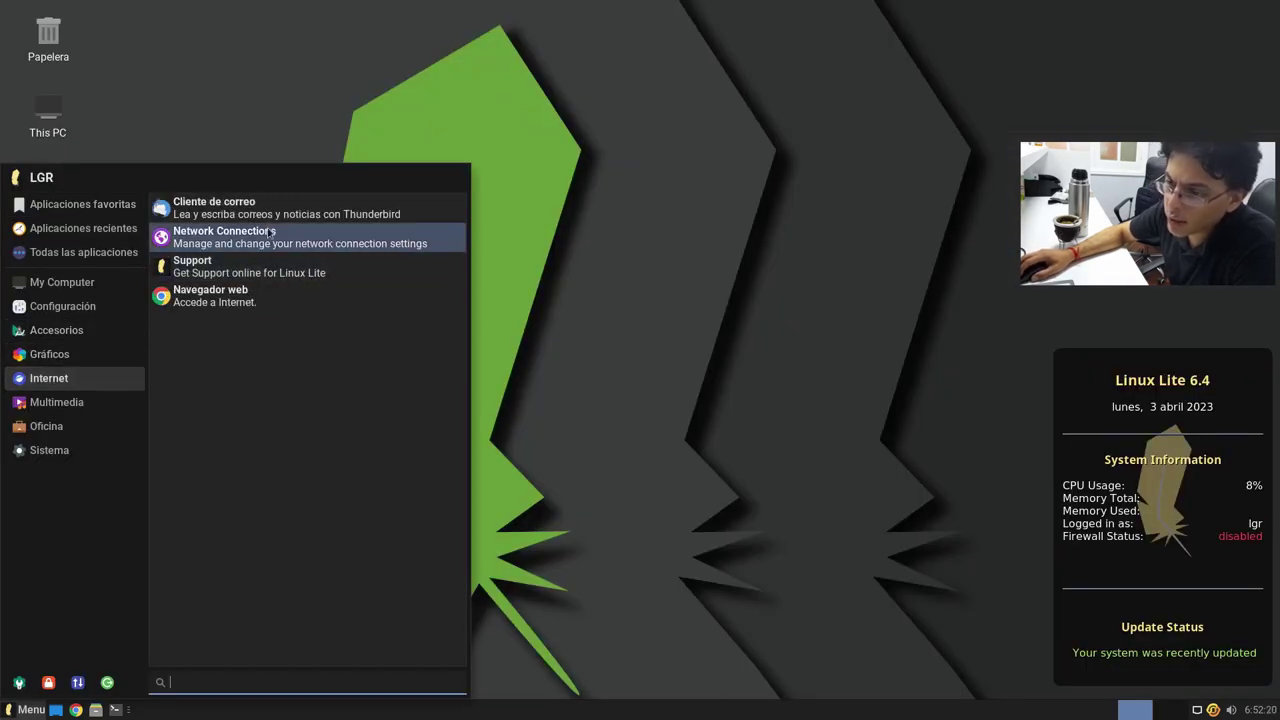
{"action": "left_click", "coordinate": [210, 303]}
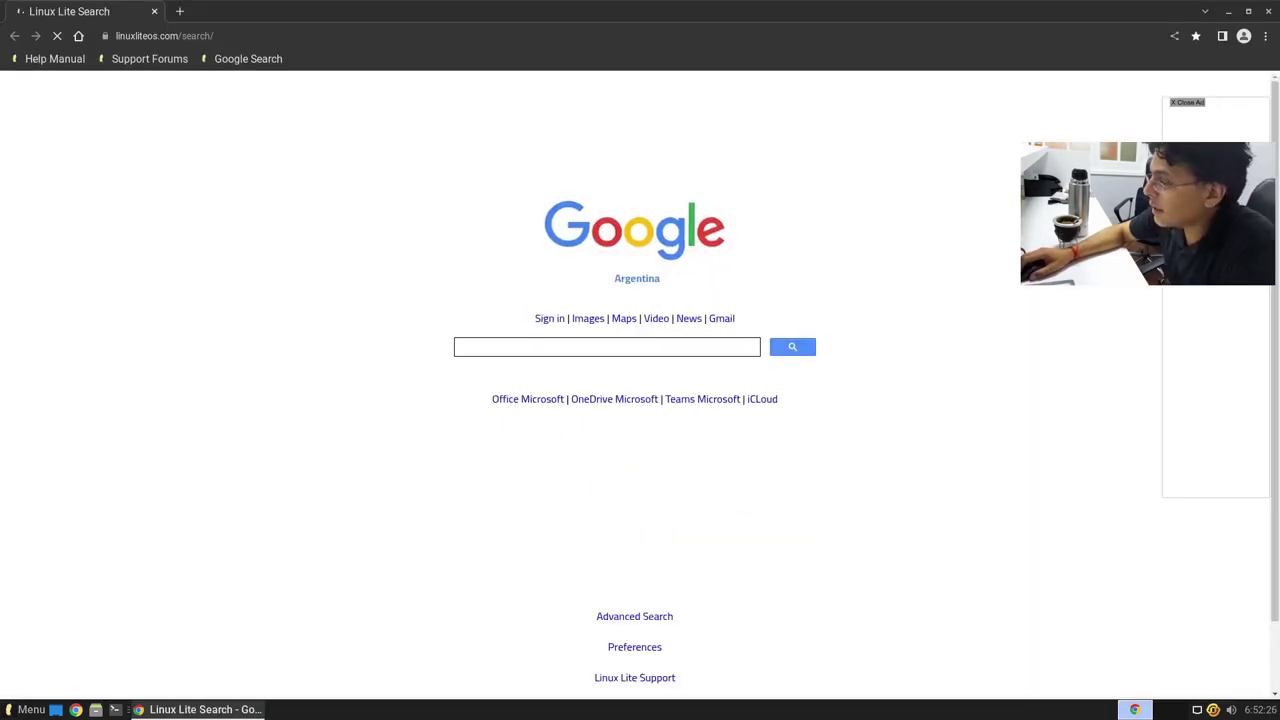
Step: Open Chrome's Acerca de page showing version 111.0.5563.146, then close Chrome
{"action": "left_click", "coordinate": [1265, 36]}
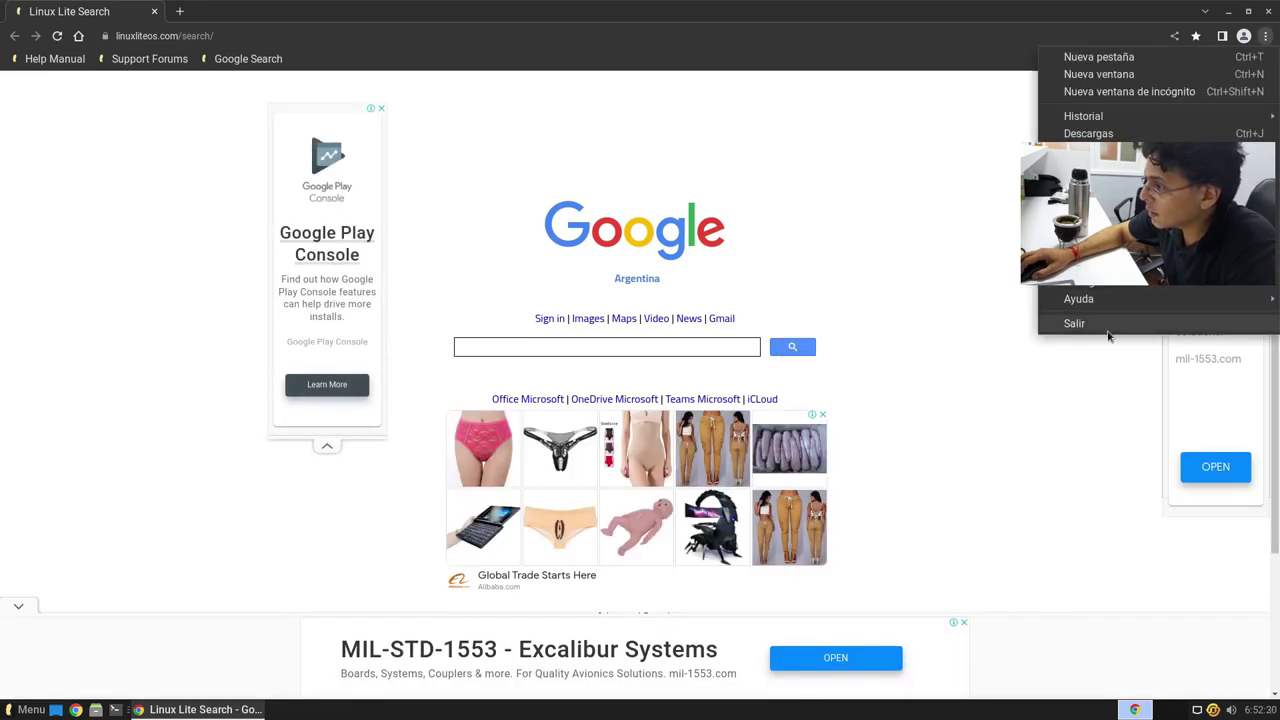
{"action": "mouse_move", "coordinate": [1114, 296]}
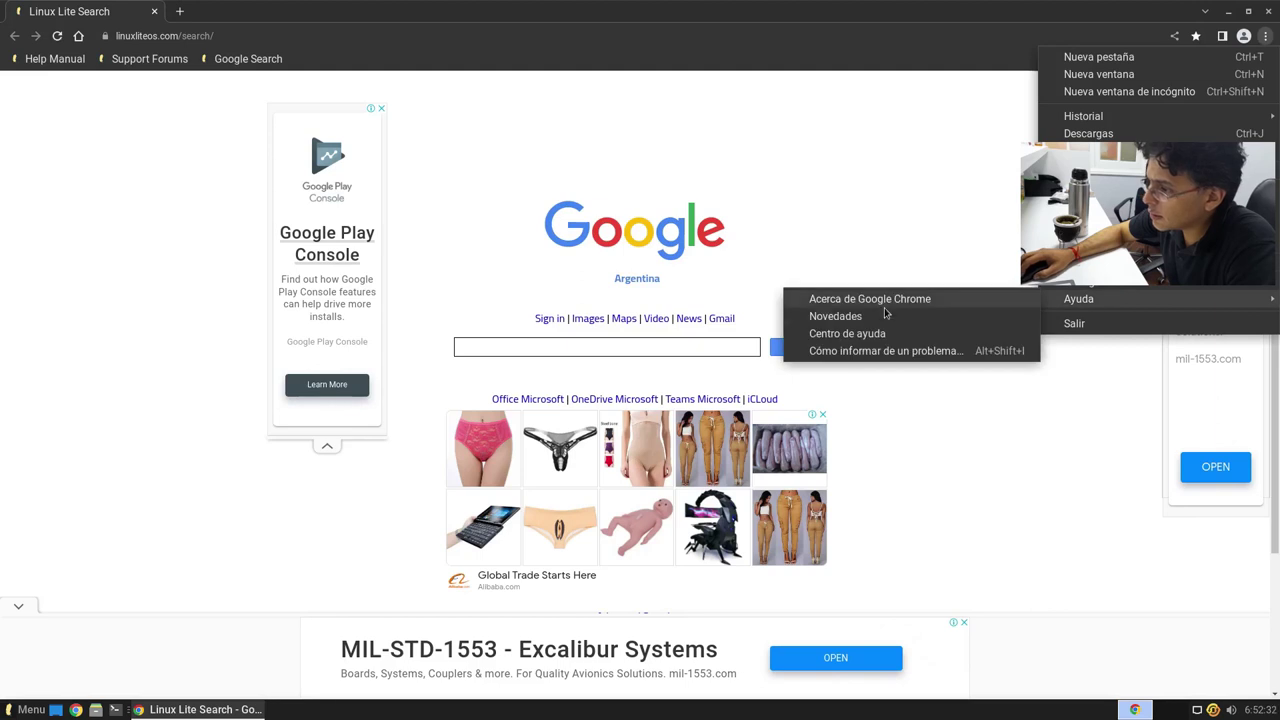
{"action": "left_click", "coordinate": [870, 300]}
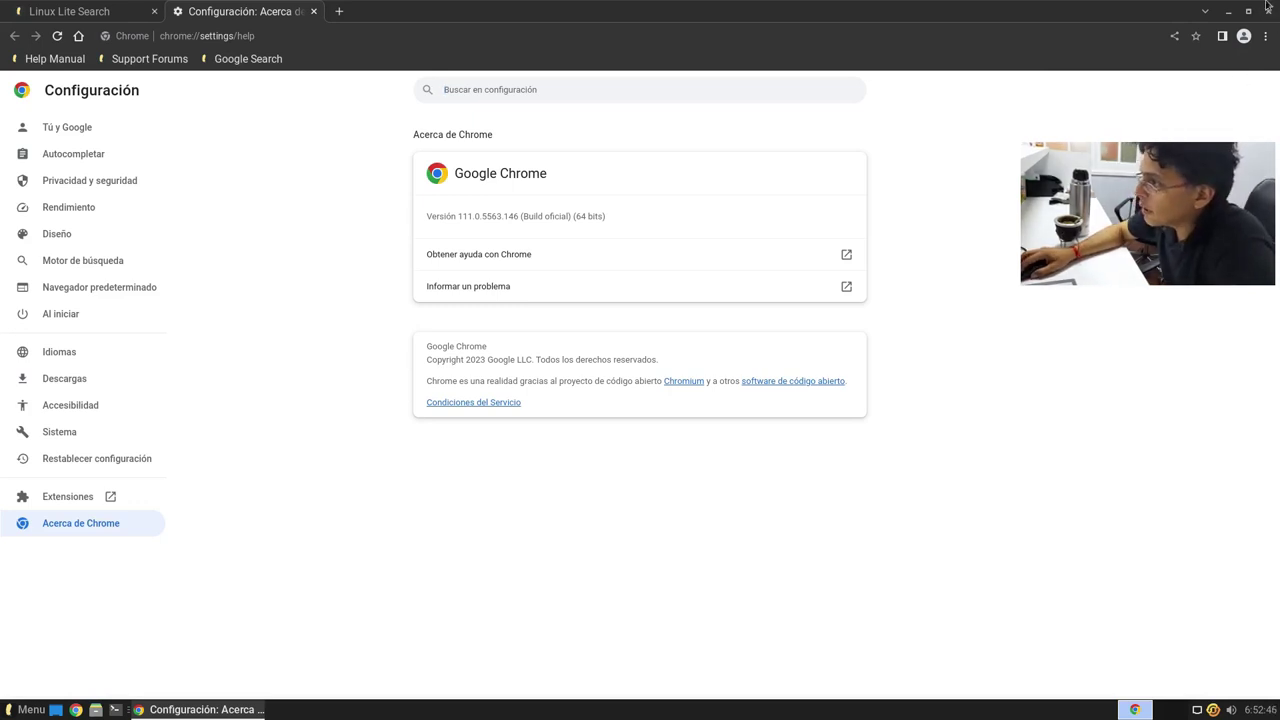
{"action": "left_click", "coordinate": [1267, 14]}
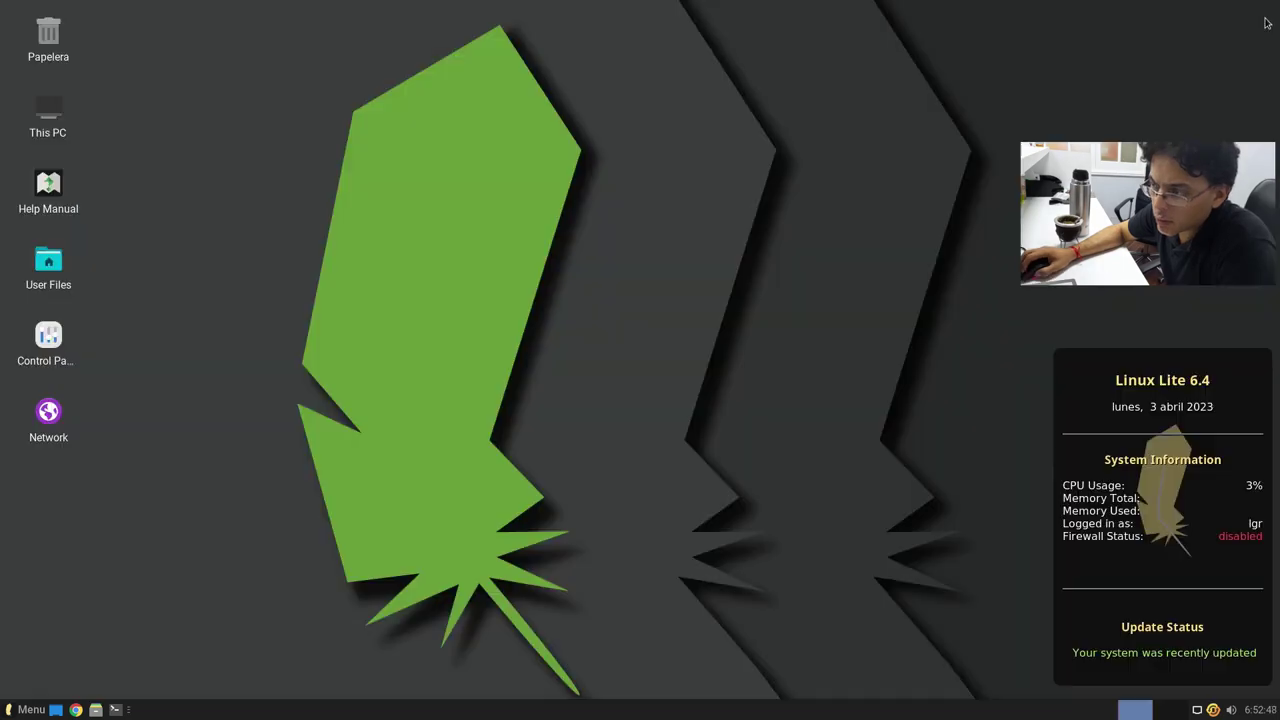
Step: Browse the Internet and Multimedia categories, then open and close Control de Volumen
{"action": "key", "text": "super"}
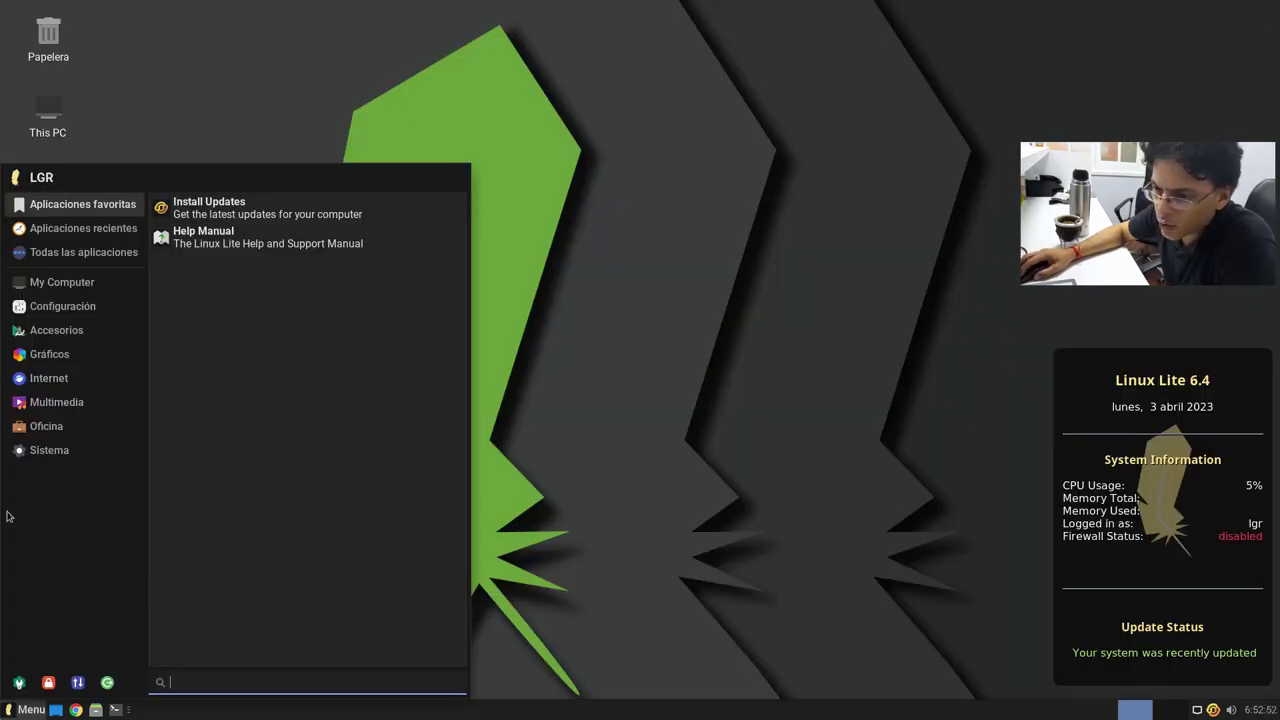
{"action": "mouse_move", "coordinate": [50, 378]}
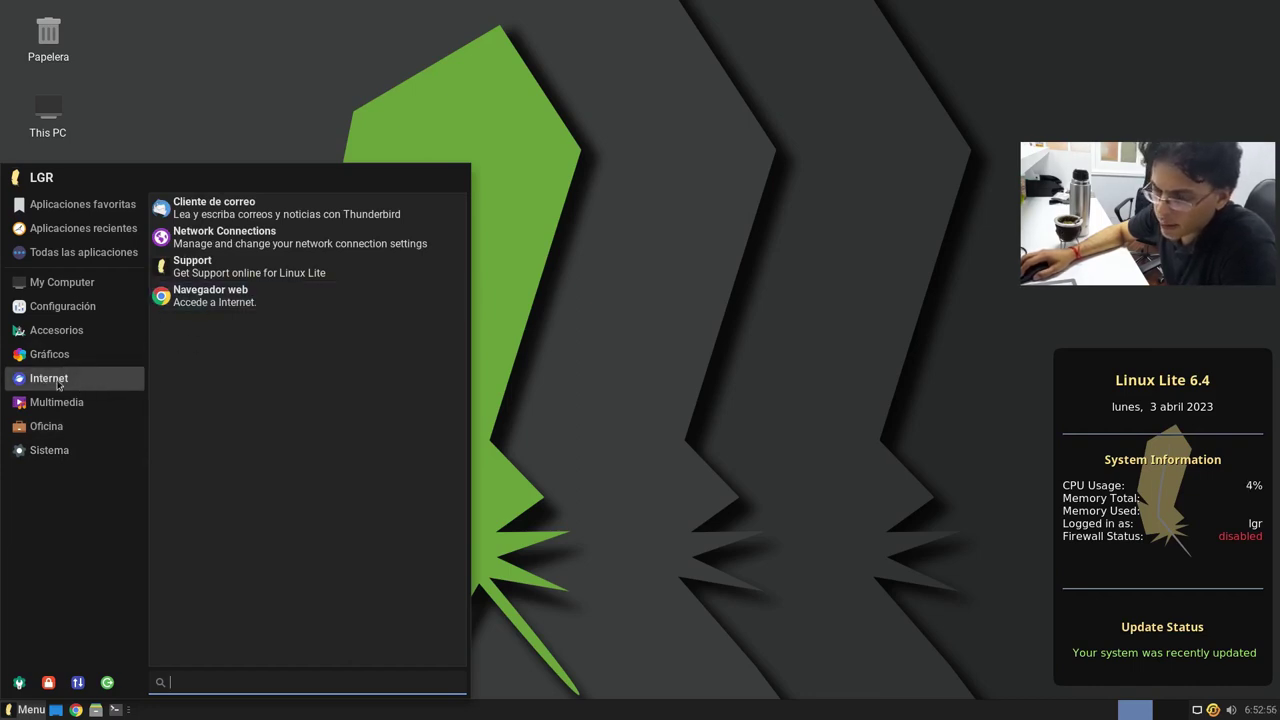
{"action": "mouse_move", "coordinate": [62, 401]}
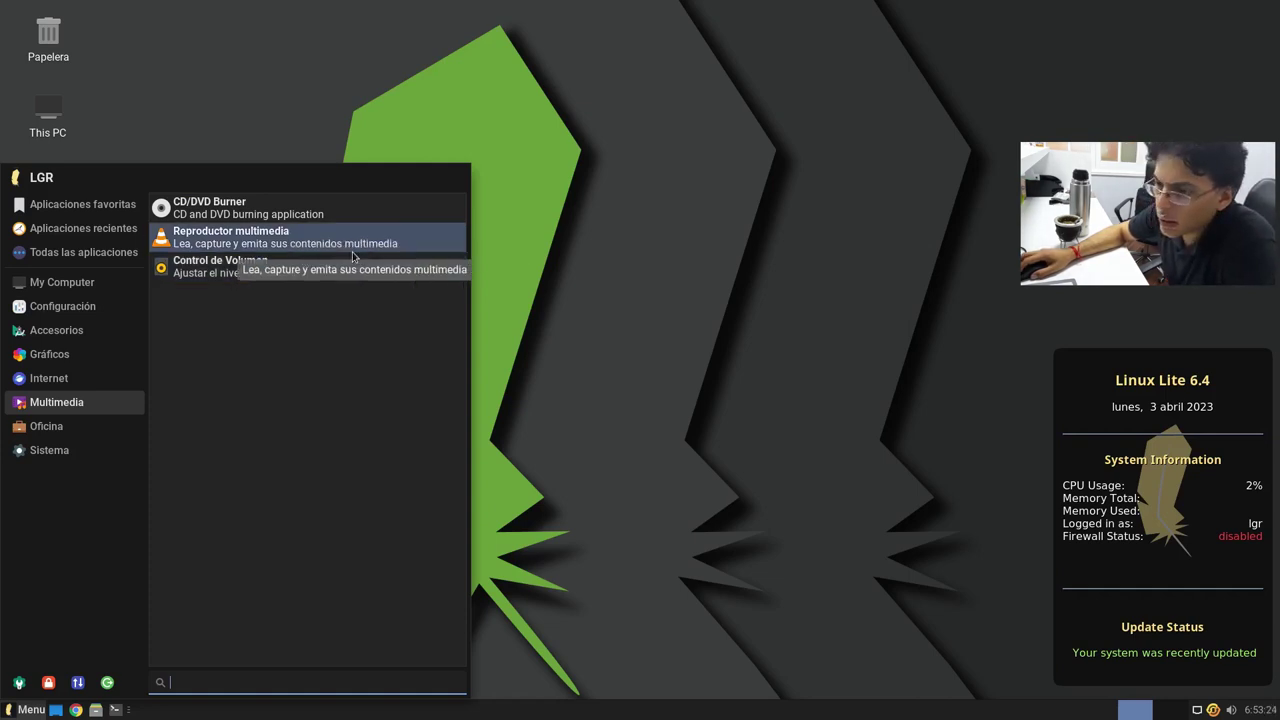
{"action": "left_click", "coordinate": [234, 278]}
{"action": "left_click", "coordinate": [861, 210]}
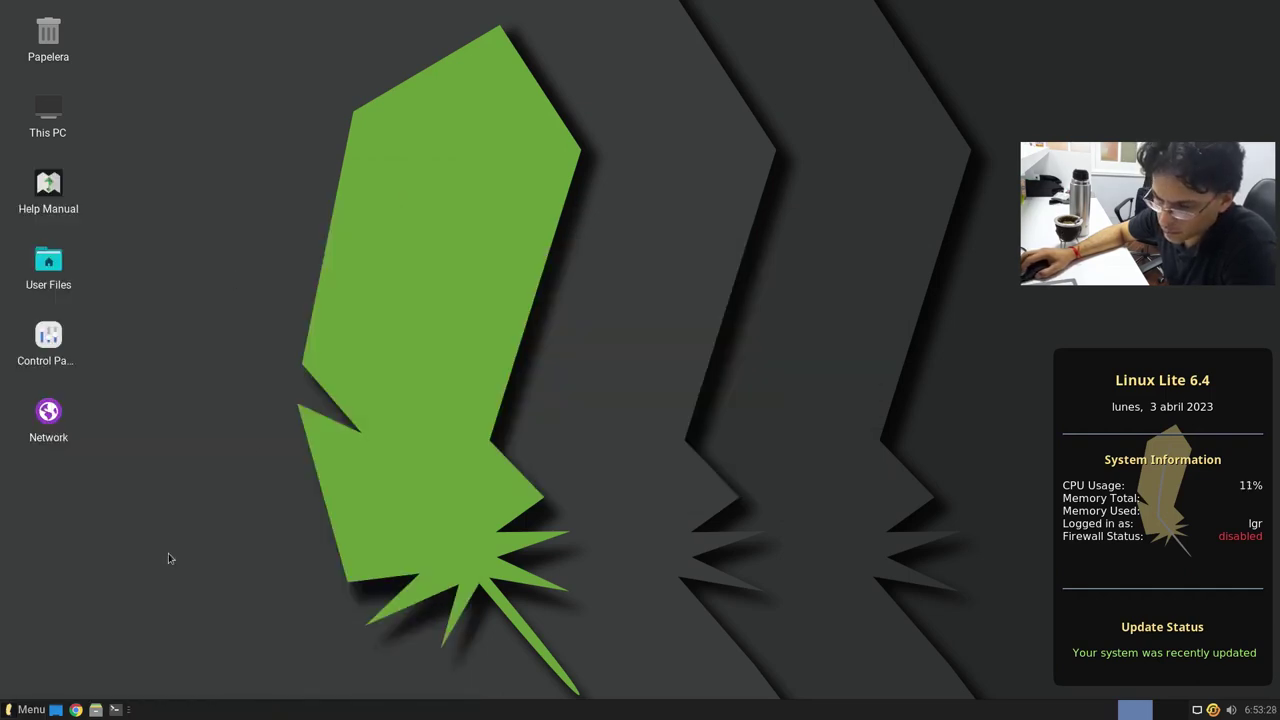
Step: Start a new LibreOffice Calc spreadsheet from the Oficina category
{"action": "left_click", "coordinate": [24, 709]}
{"action": "left_click", "coordinate": [111, 376]}
{"action": "left_click", "coordinate": [92, 406]}
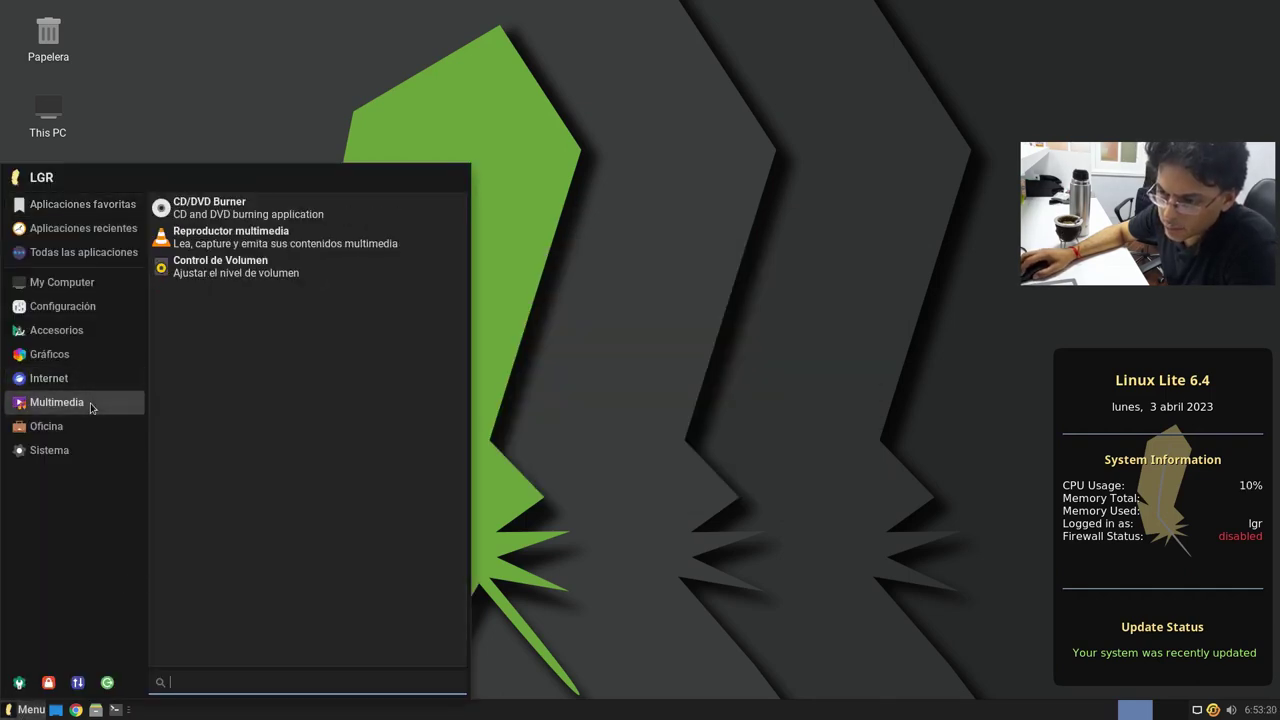
{"action": "left_click", "coordinate": [85, 429]}
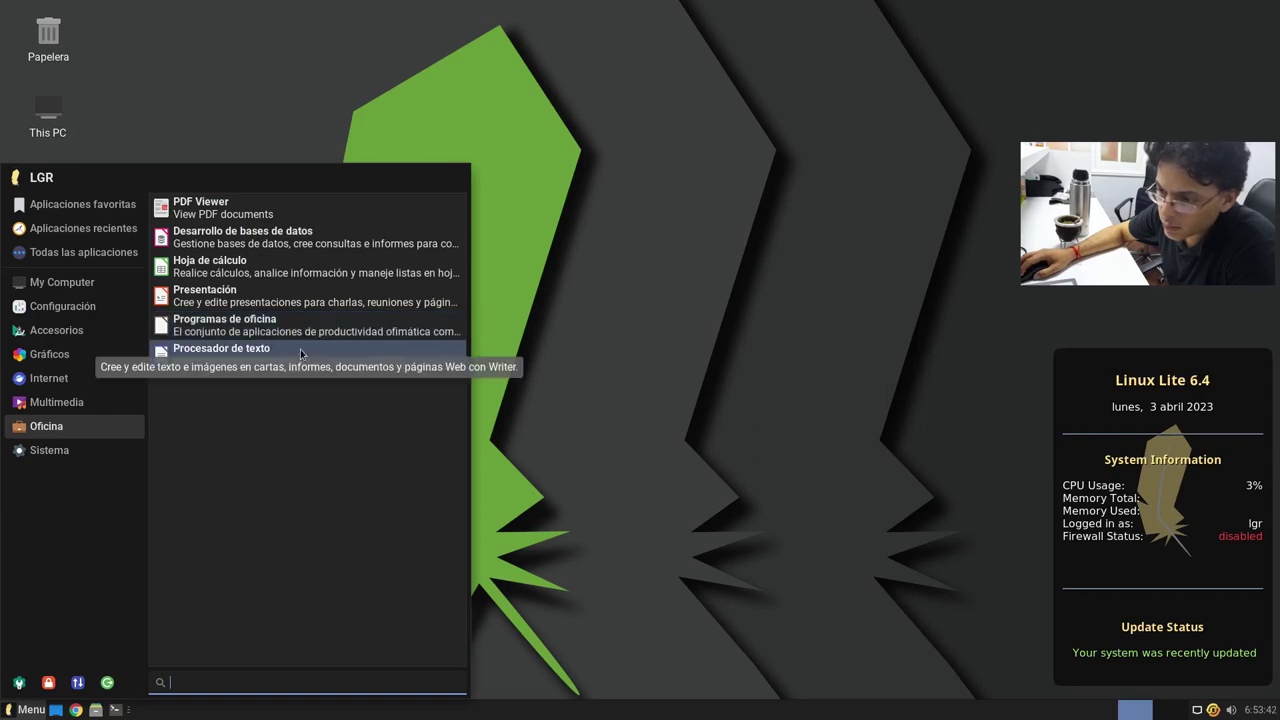
{"action": "left_click", "coordinate": [268, 268]}
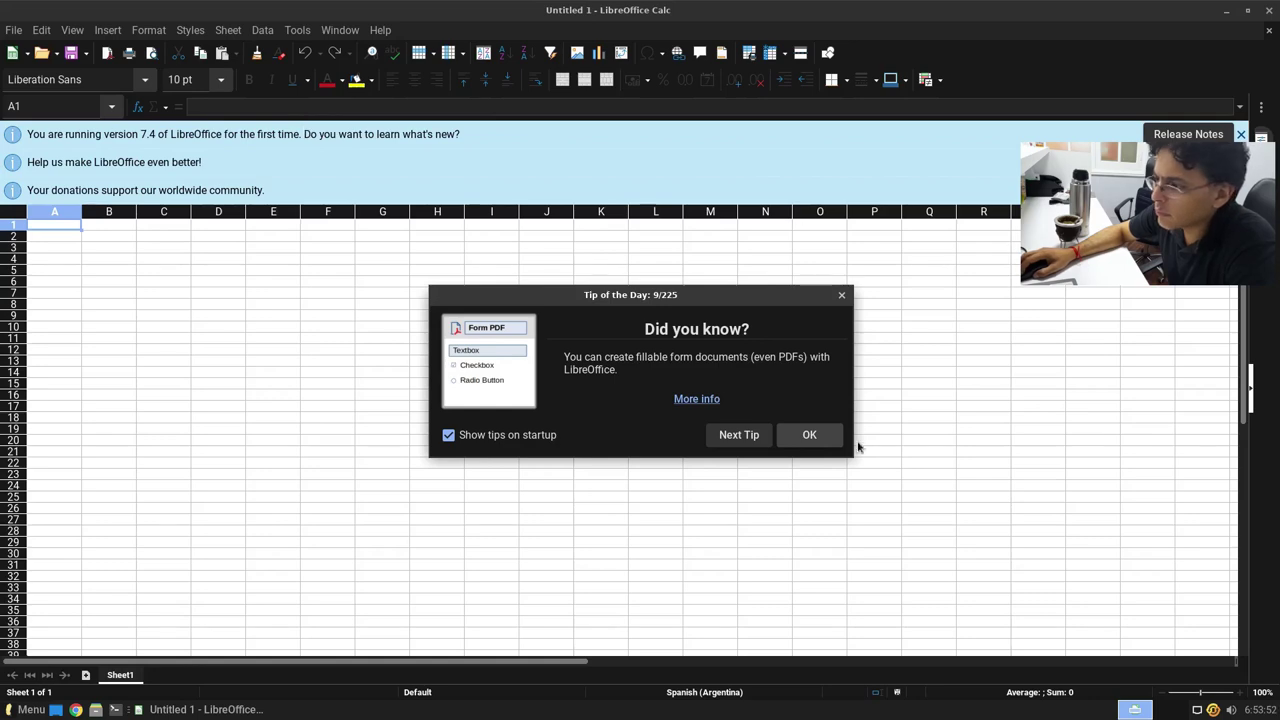
Step: Dismiss Tip of the Day and the version 7.4, help-improve and donations notices
{"action": "left_click", "coordinate": [806, 437]}
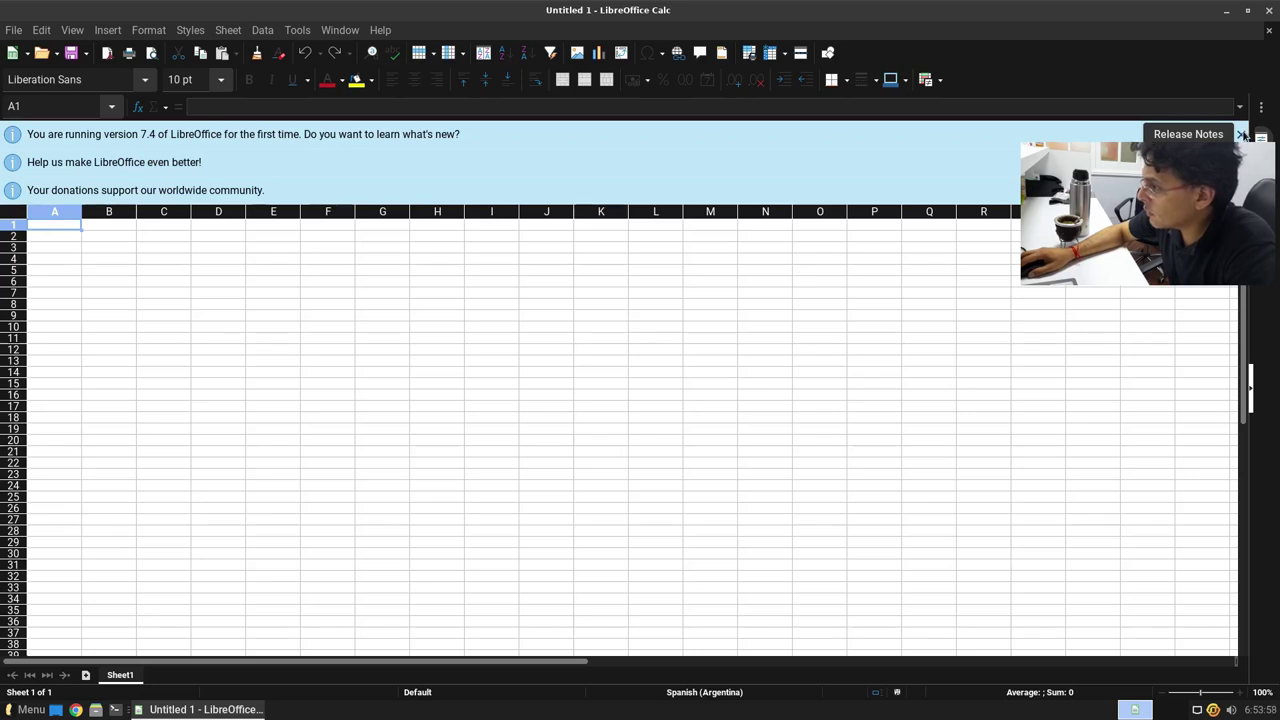
{"action": "left_click", "coordinate": [1241, 134]}
{"action": "left_click", "coordinate": [1241, 134]}
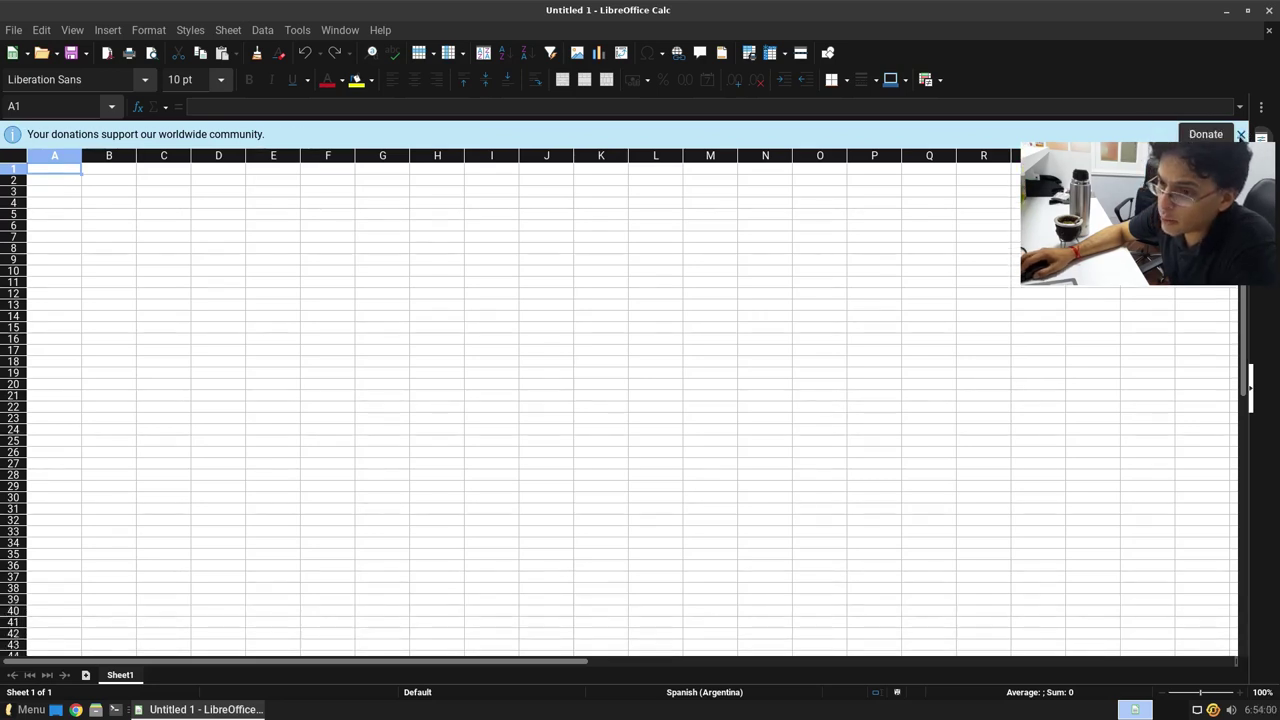
{"action": "left_click", "coordinate": [1241, 134]}
Step: Select cells G13:G14, P5, H2 and I3 and other cells in columns F and M
{"action": "left_click", "coordinate": [363, 323]}
{"action": "left_click_drag", "start_coordinate": [360, 290], "coordinate": [354, 283]}
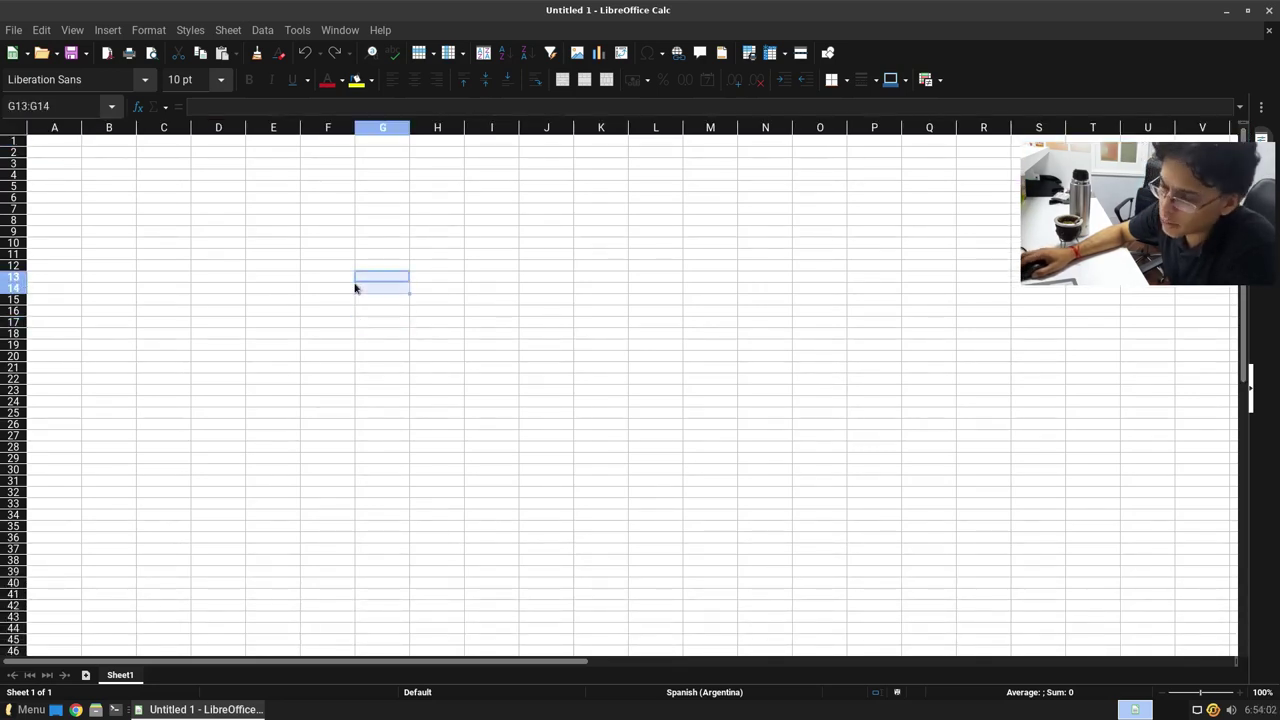
{"action": "left_click", "coordinate": [343, 270]}
{"action": "left_click", "coordinate": [877, 189]}
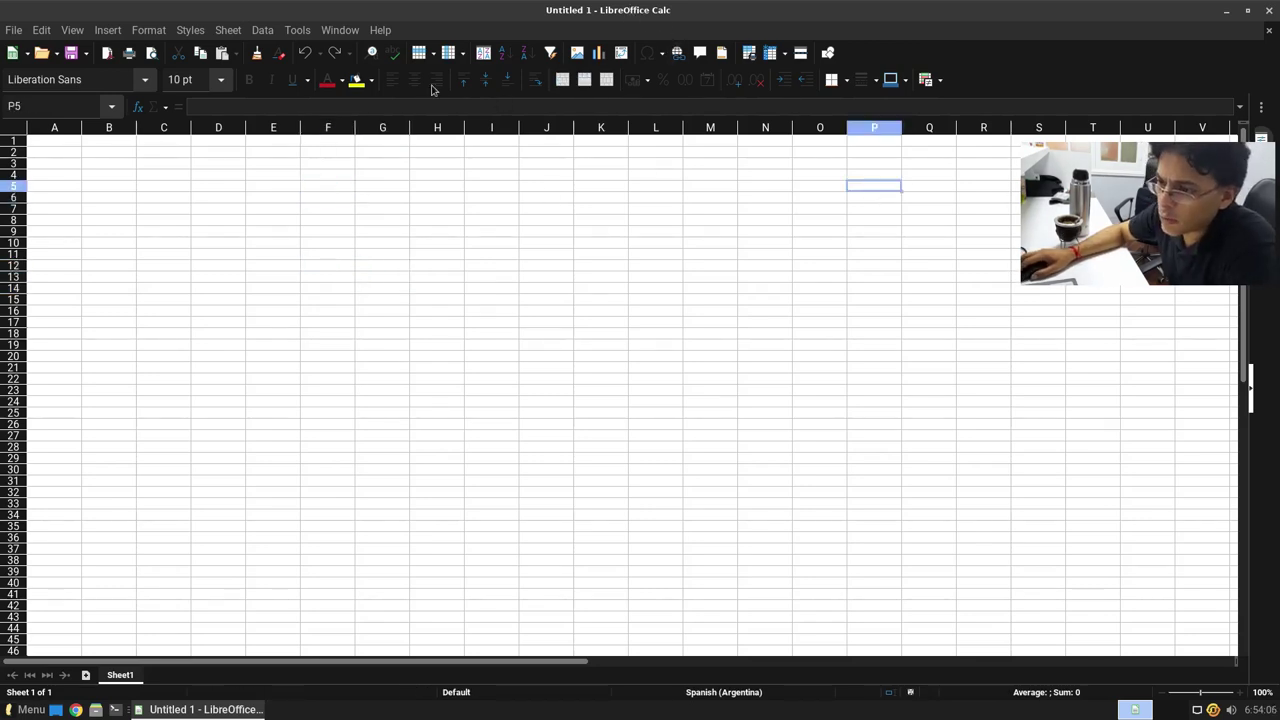
{"action": "left_click", "coordinate": [708, 265]}
{"action": "left_click", "coordinate": [437, 157]}
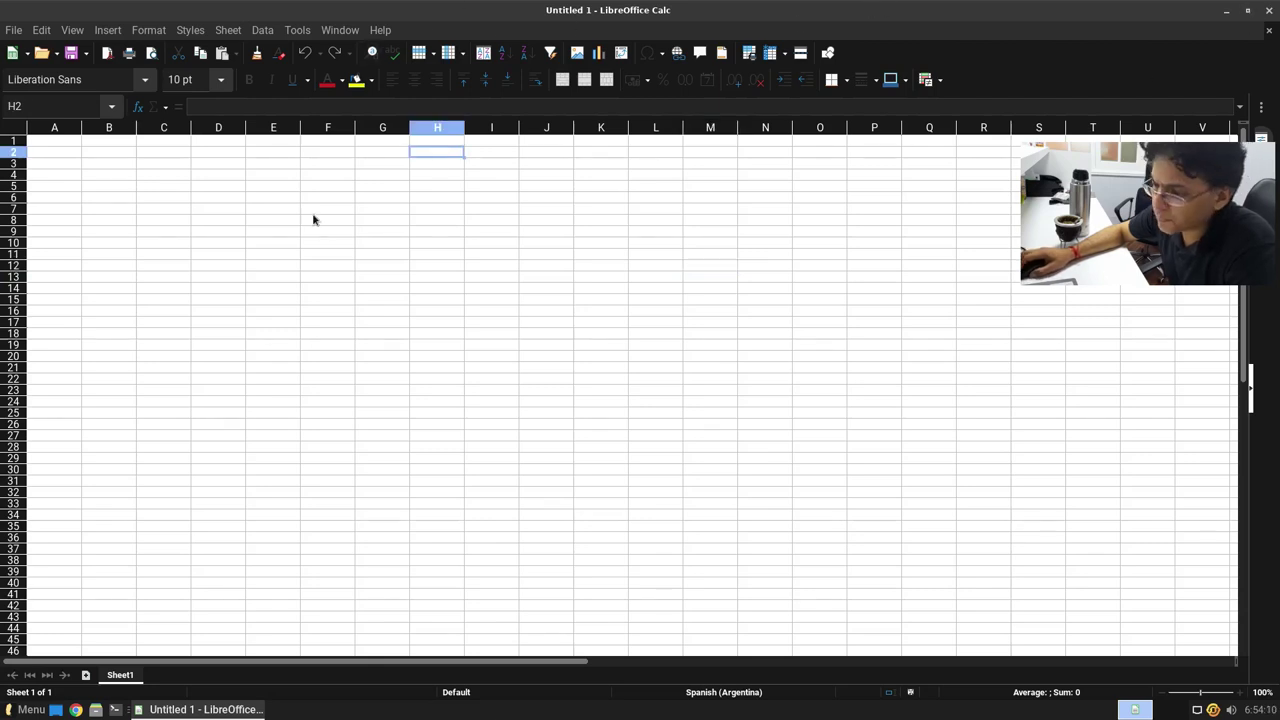
{"action": "left_click", "coordinate": [489, 171]}
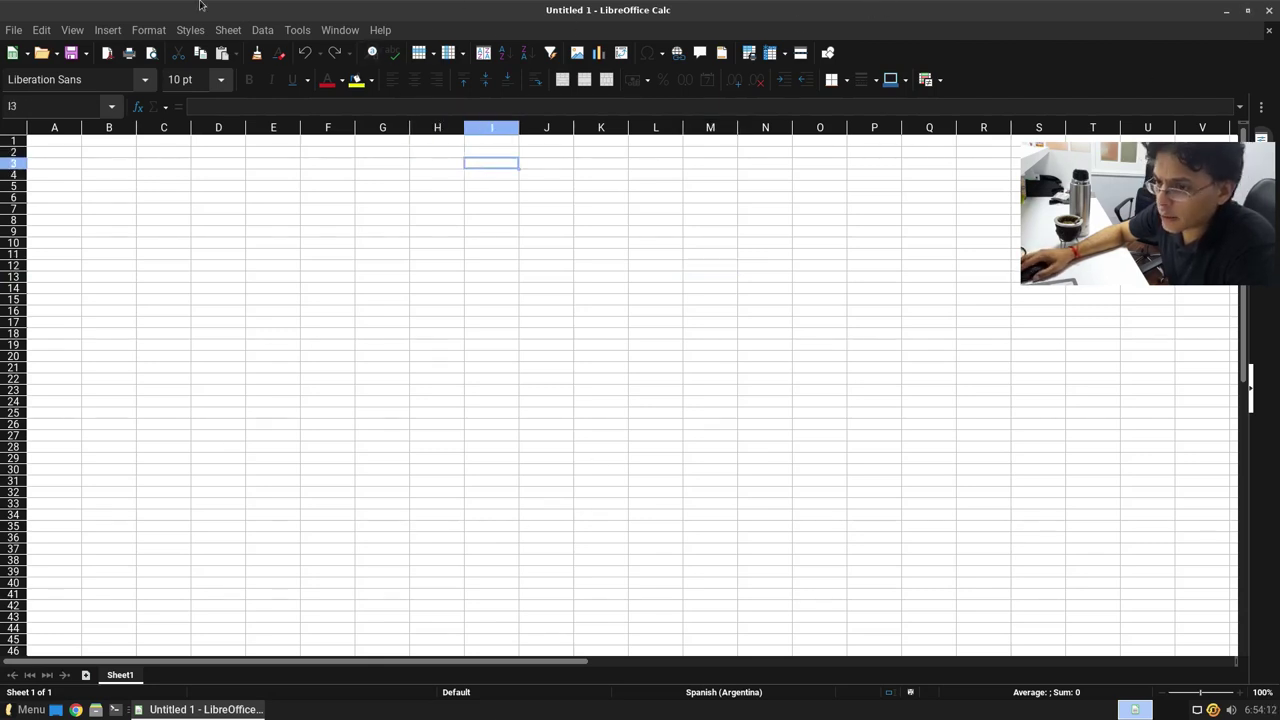
Step: Close the blank Calc spreadsheet window
{"action": "mouse_move", "coordinate": [3, 9]}
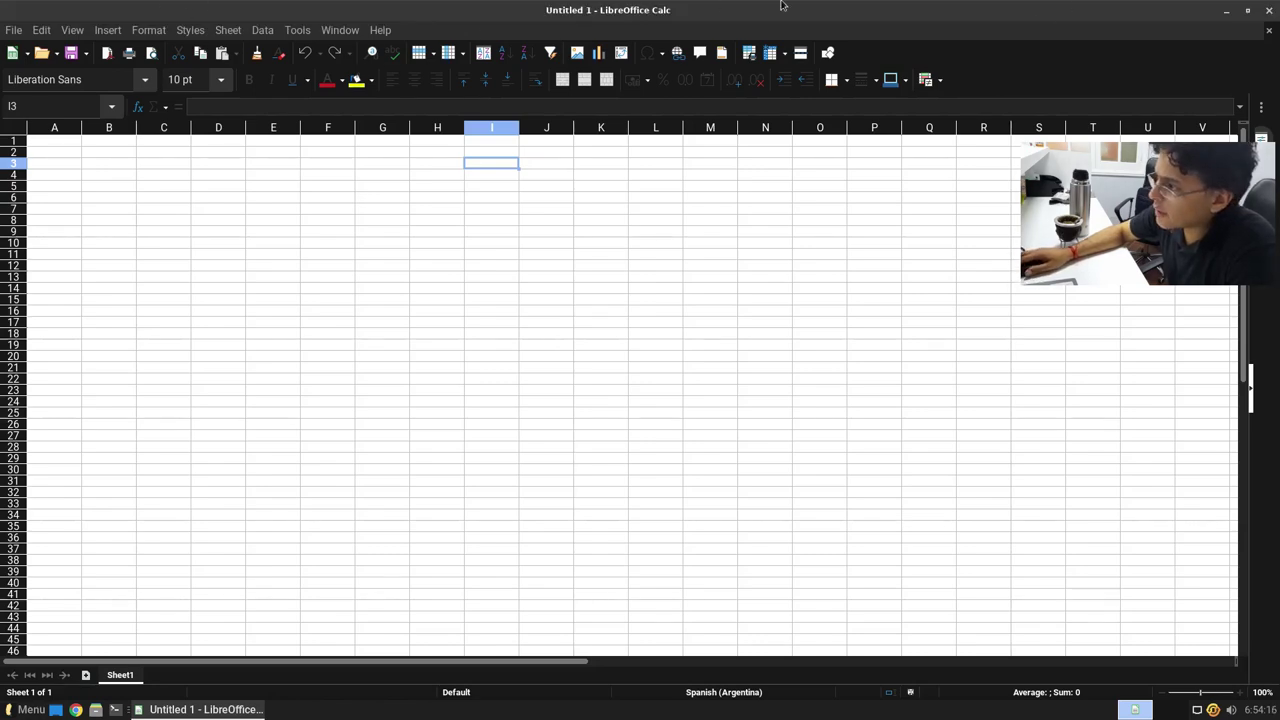
{"action": "mouse_move", "coordinate": [1274, 24]}
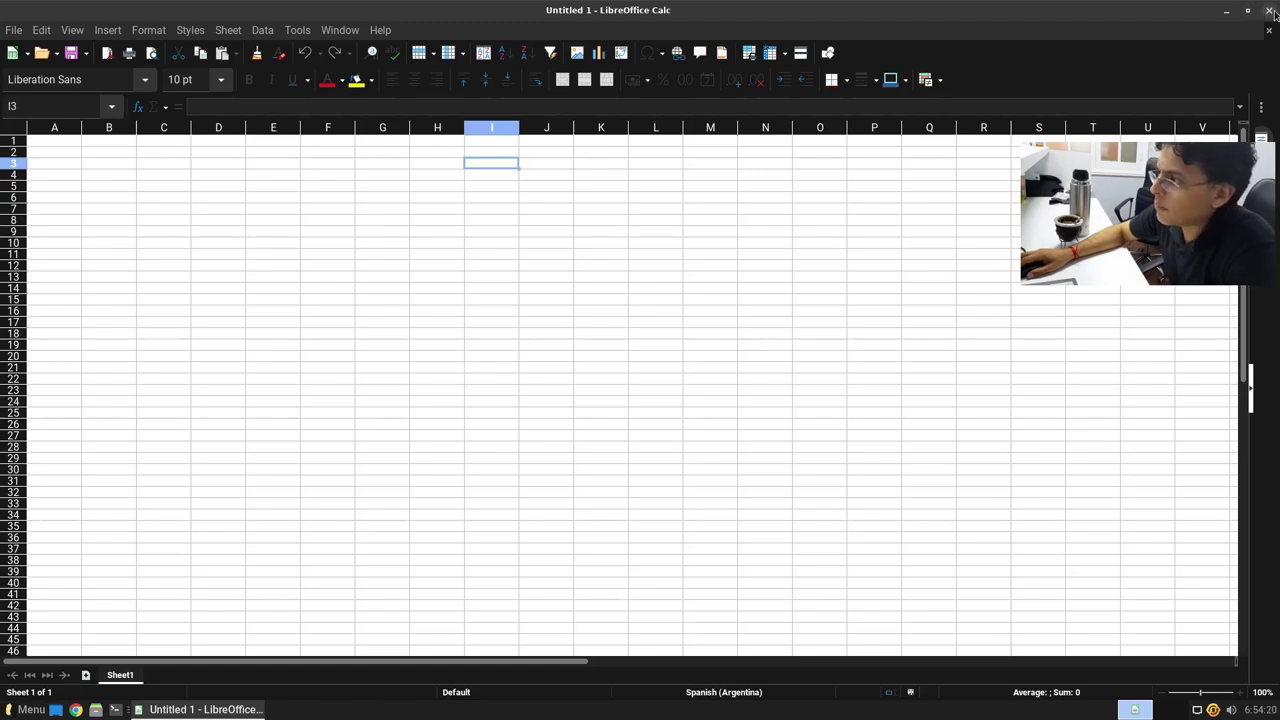
{"action": "left_click", "coordinate": [1269, 10]}
Step: Browse the accessory, Multimedia, office and system menu categories and launch Synaptic Package Manager
{"action": "key", "text": "super"}
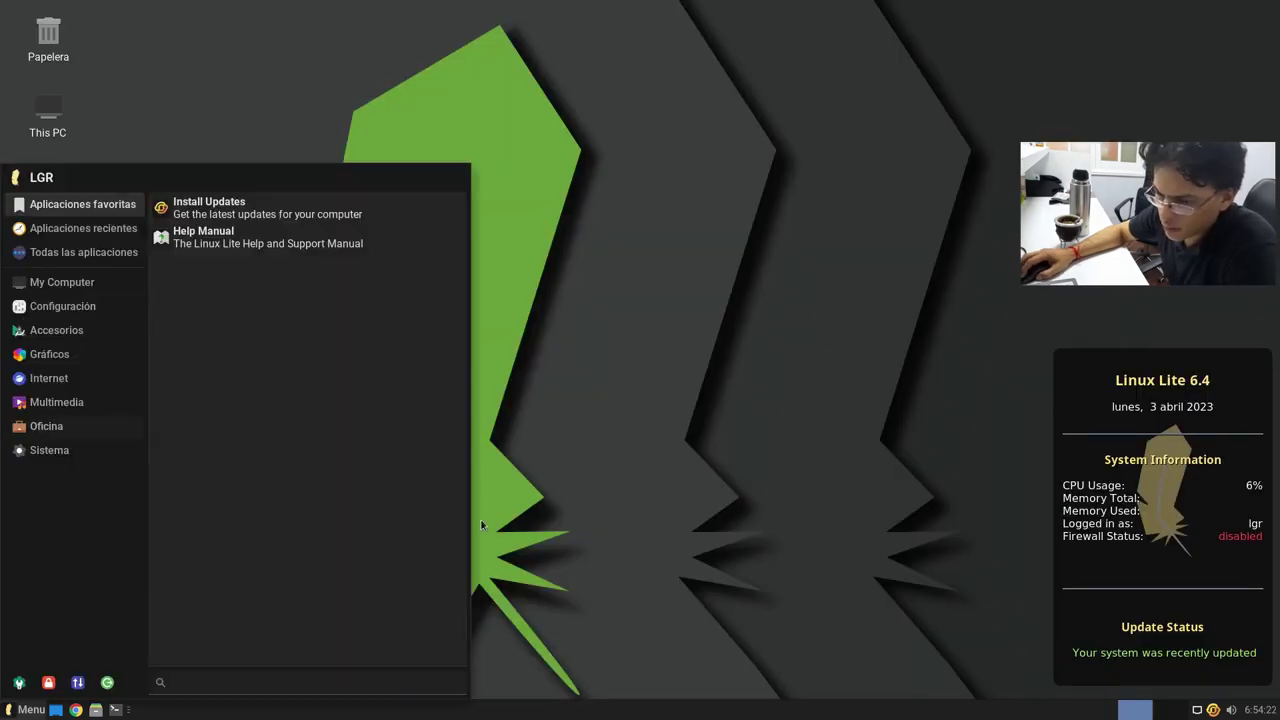
{"action": "left_click", "coordinate": [91, 331]}
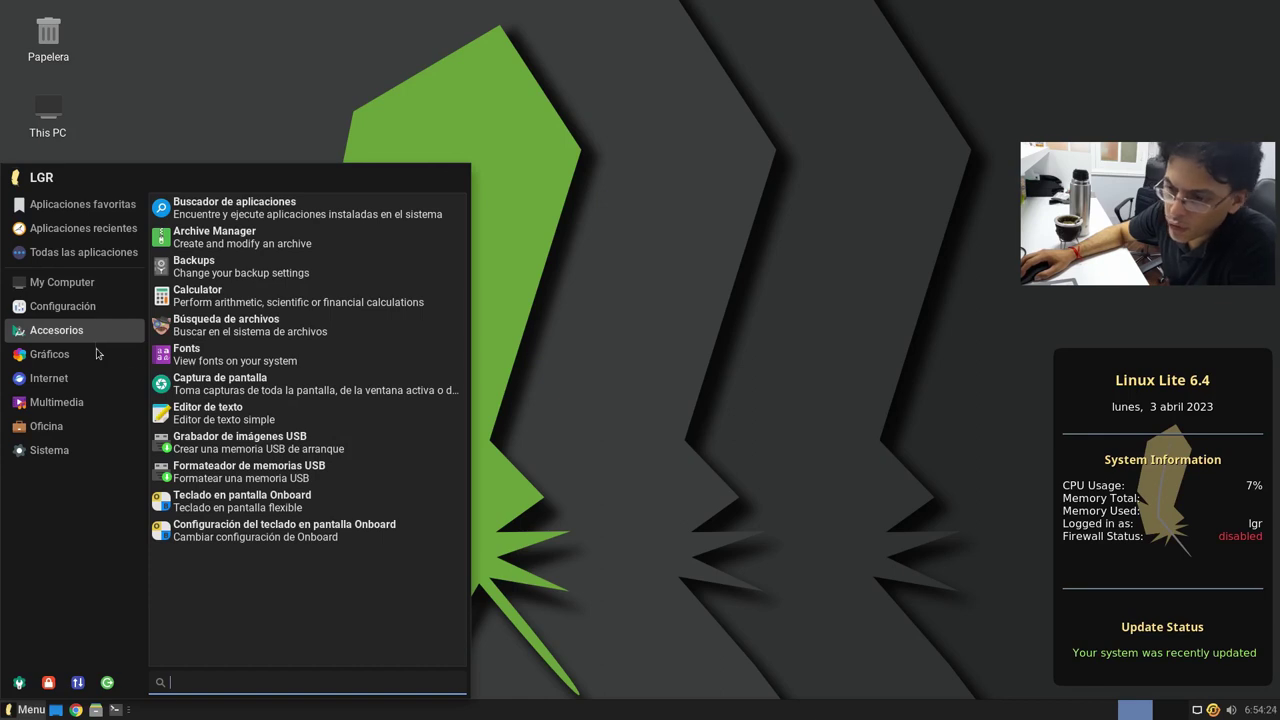
{"action": "left_click", "coordinate": [101, 402]}
{"action": "left_click", "coordinate": [85, 427]}
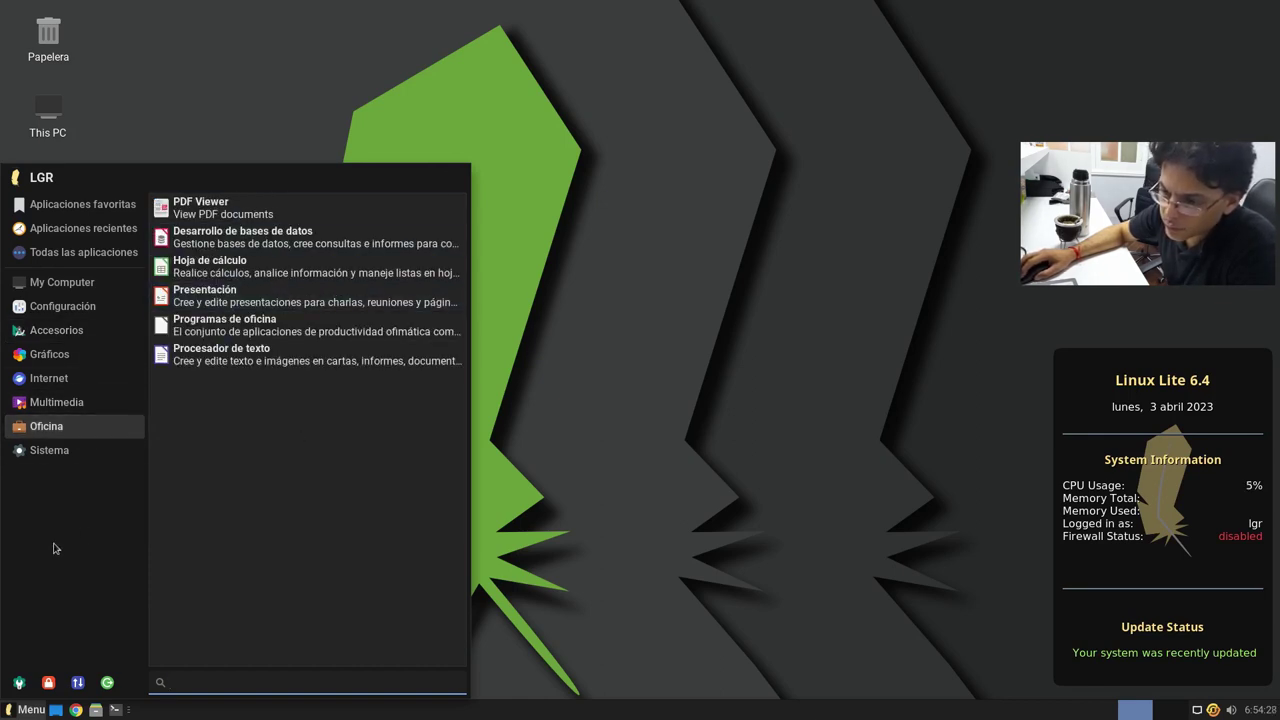
{"action": "left_click", "coordinate": [49, 458]}
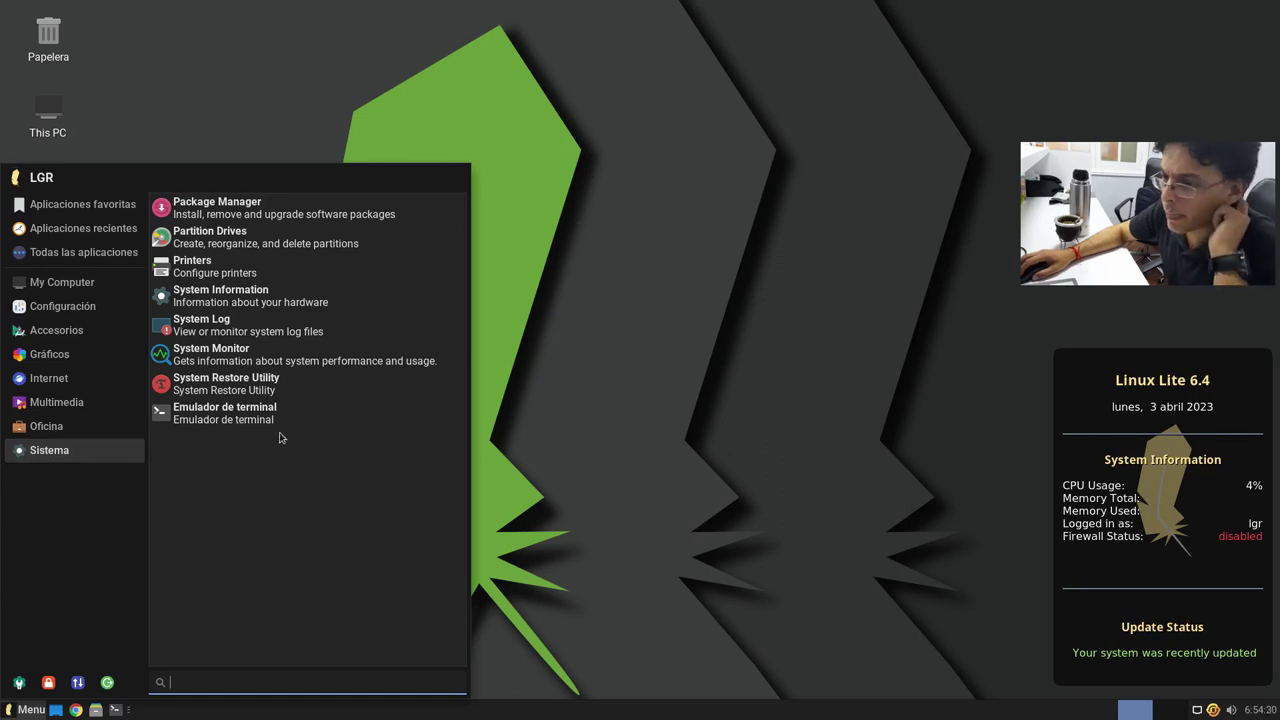
{"action": "left_click", "coordinate": [265, 214]}
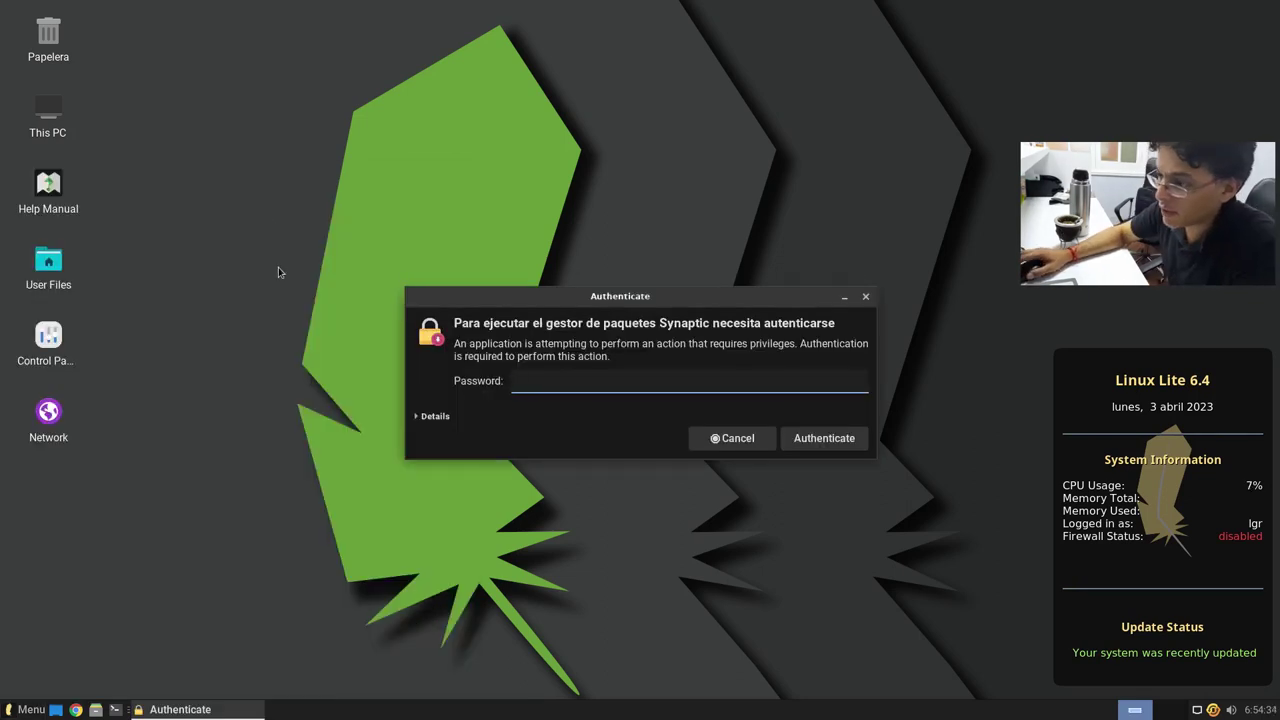
Step: Authenticate with the account password, close Synaptic's 73468-package list and reopen the menu
{"action": "key", "text": "Return"}
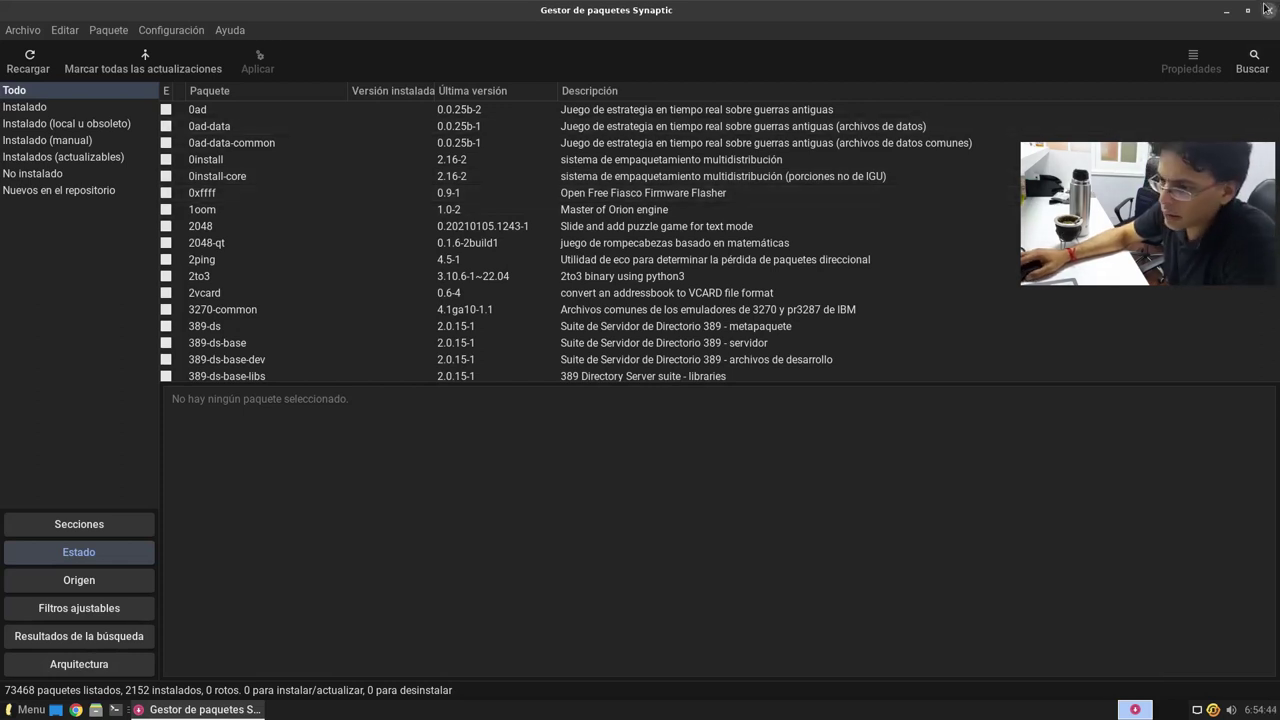
{"action": "left_click", "coordinate": [1266, 9]}
{"action": "key", "text": "super"}
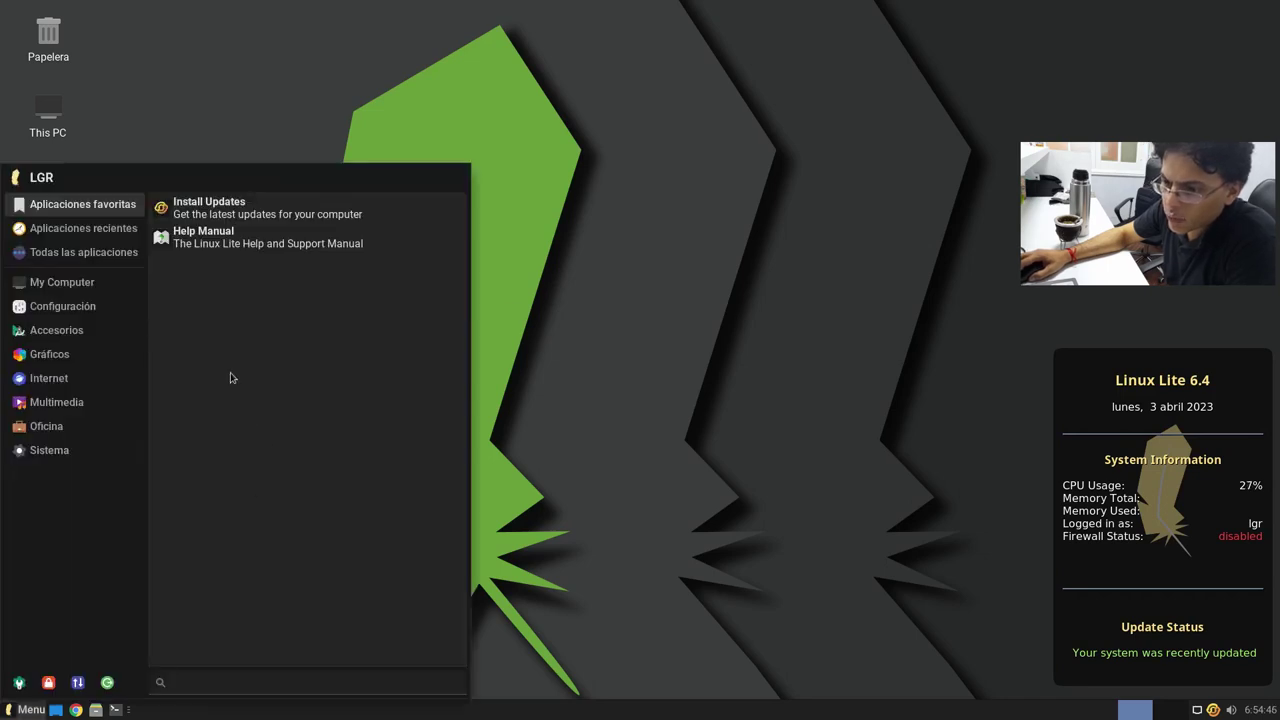
Step: Look over the Sistema tools in the Whisker menu, then close the menu
{"action": "mouse_move", "coordinate": [106, 449]}
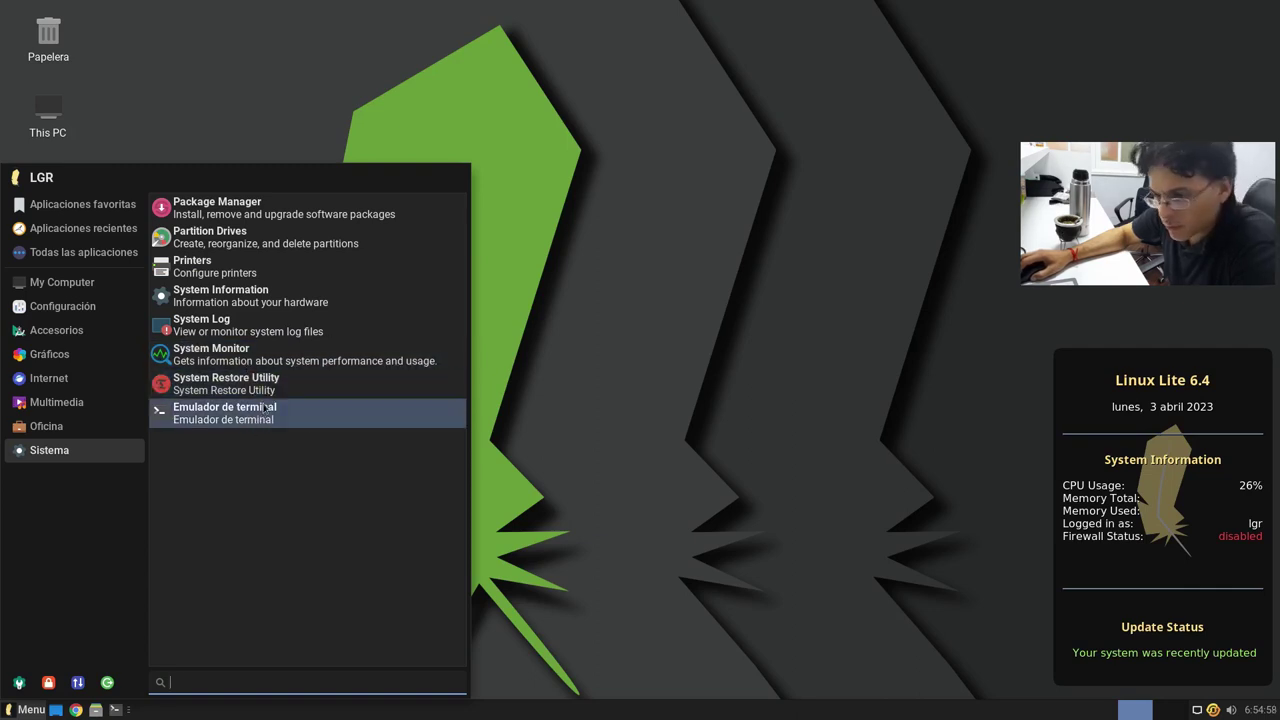
{"action": "key", "text": "Escape"}
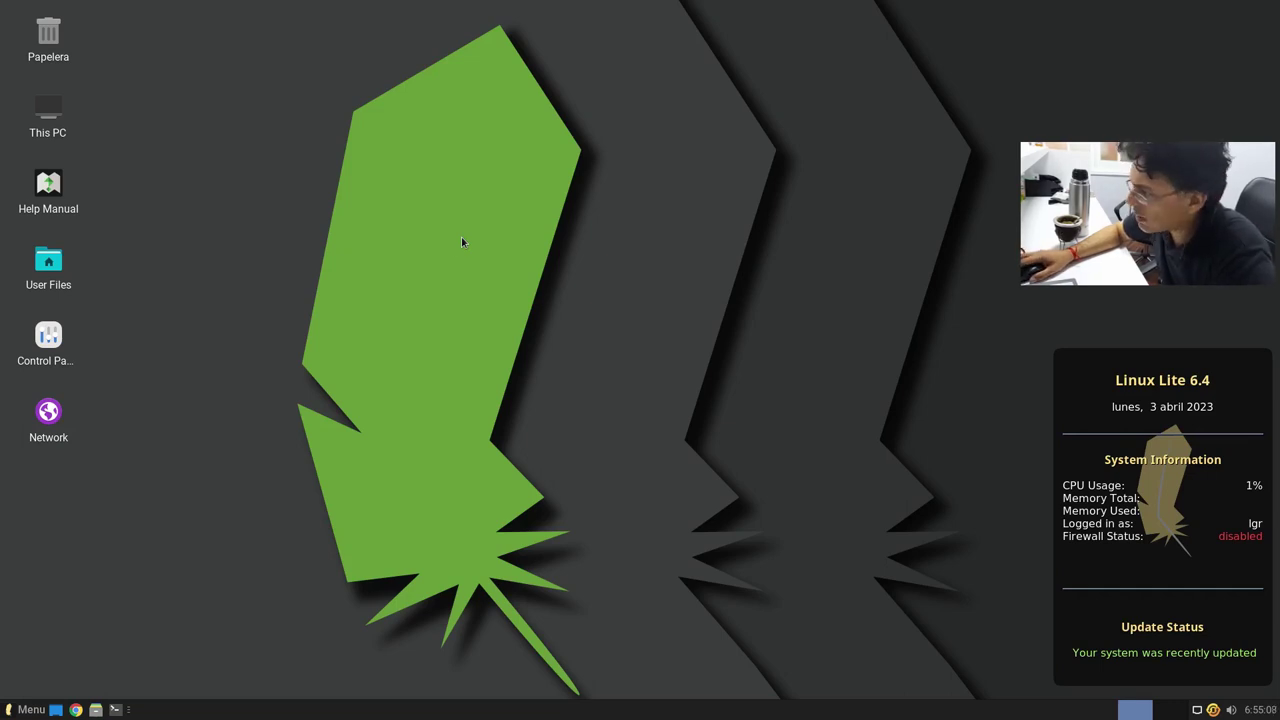
Step: Open Desktop settings from the desktop menu and apply the night bridge photo backdrop
{"action": "right_click", "coordinate": [616, 209]}
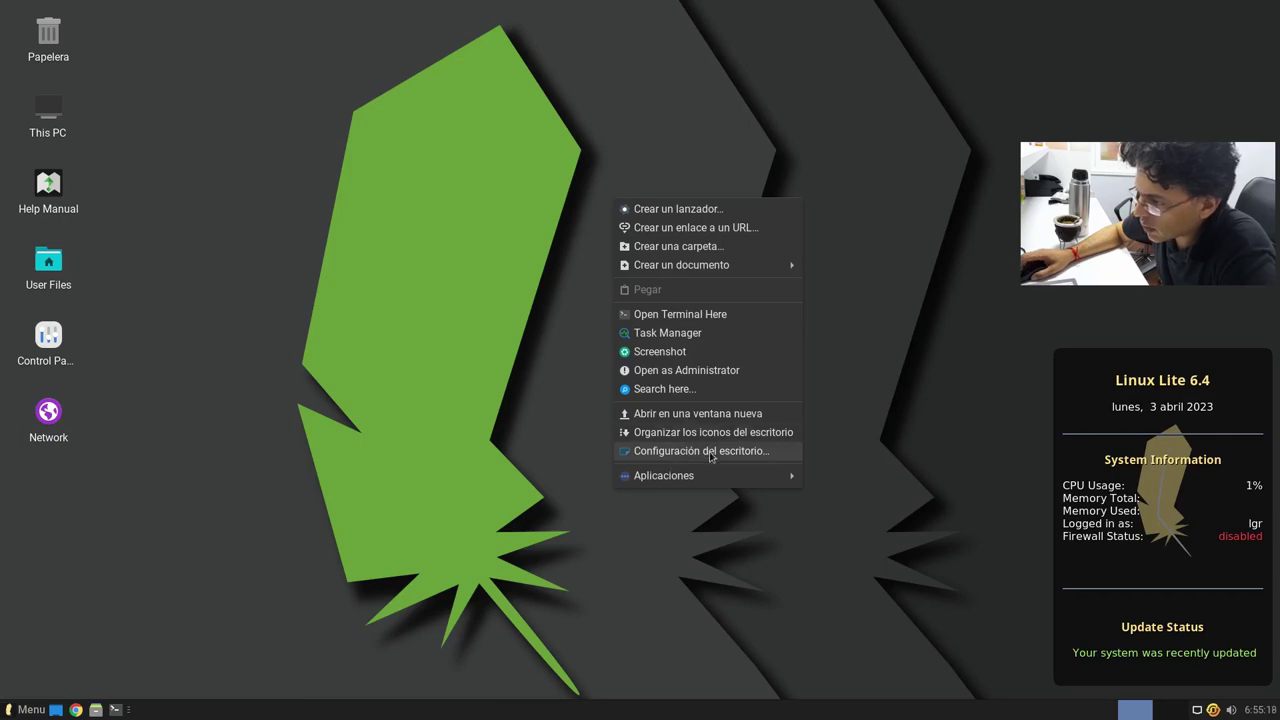
{"action": "left_click", "coordinate": [712, 455]}
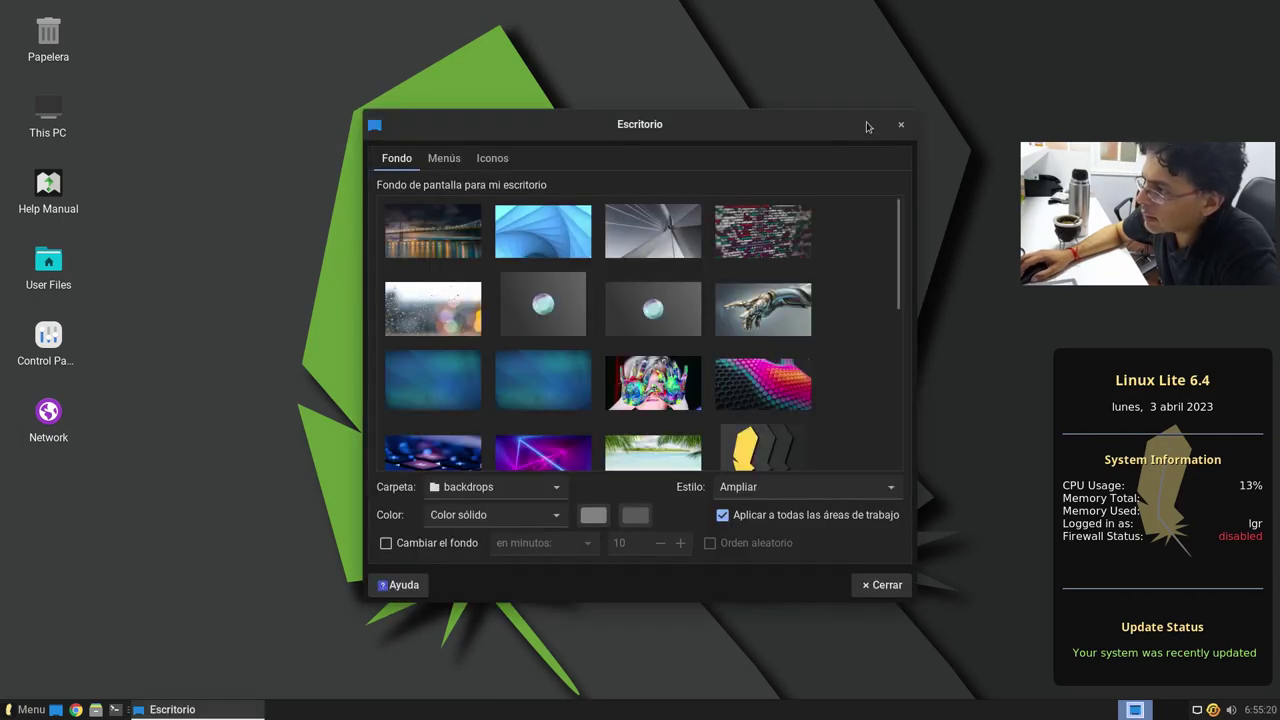
{"action": "double_click", "coordinate": [640, 130]}
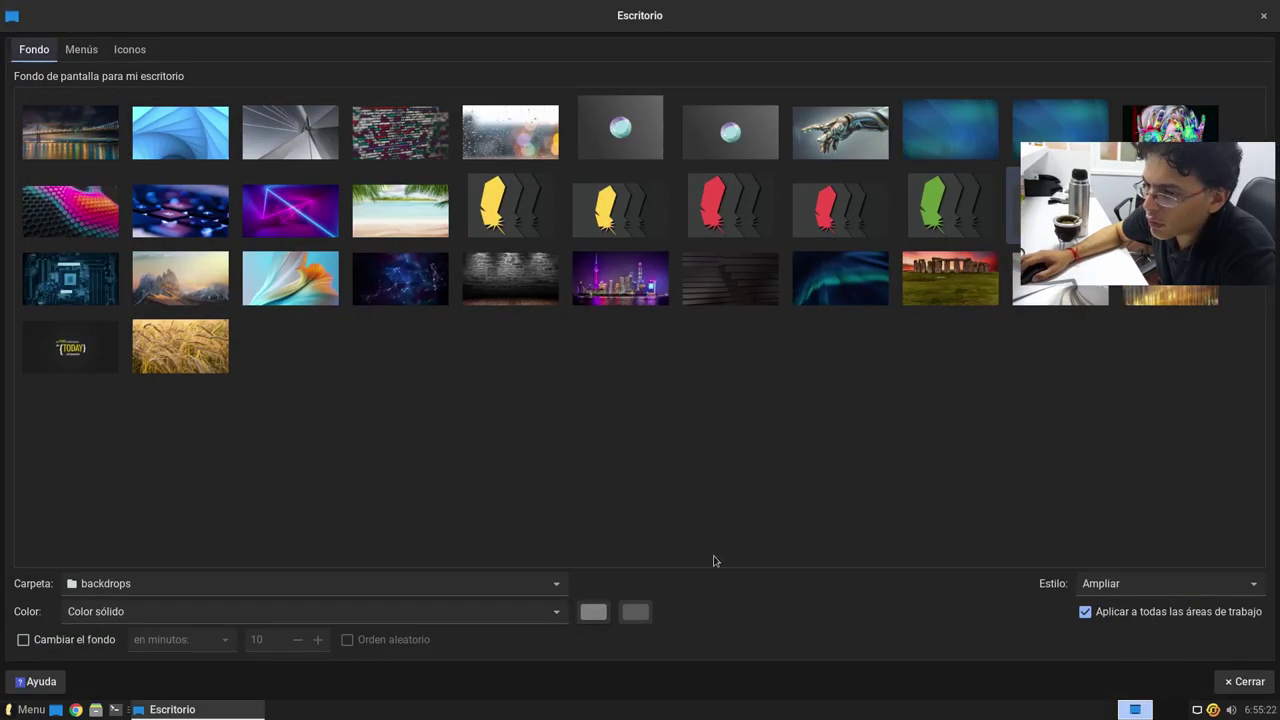
{"action": "left_click", "coordinate": [70, 132]}
{"action": "left_click_drag", "start_coordinate": [372, 24], "coordinate": [1136, 213]}
{"action": "left_click_drag", "start_coordinate": [1158, 163], "coordinate": [797, 101]}
Step: Preview the blue swirl, grey architecture, code, raindrops, grey sphere and robotic hand backdrops
{"action": "left_click", "coordinate": [868, 258]}
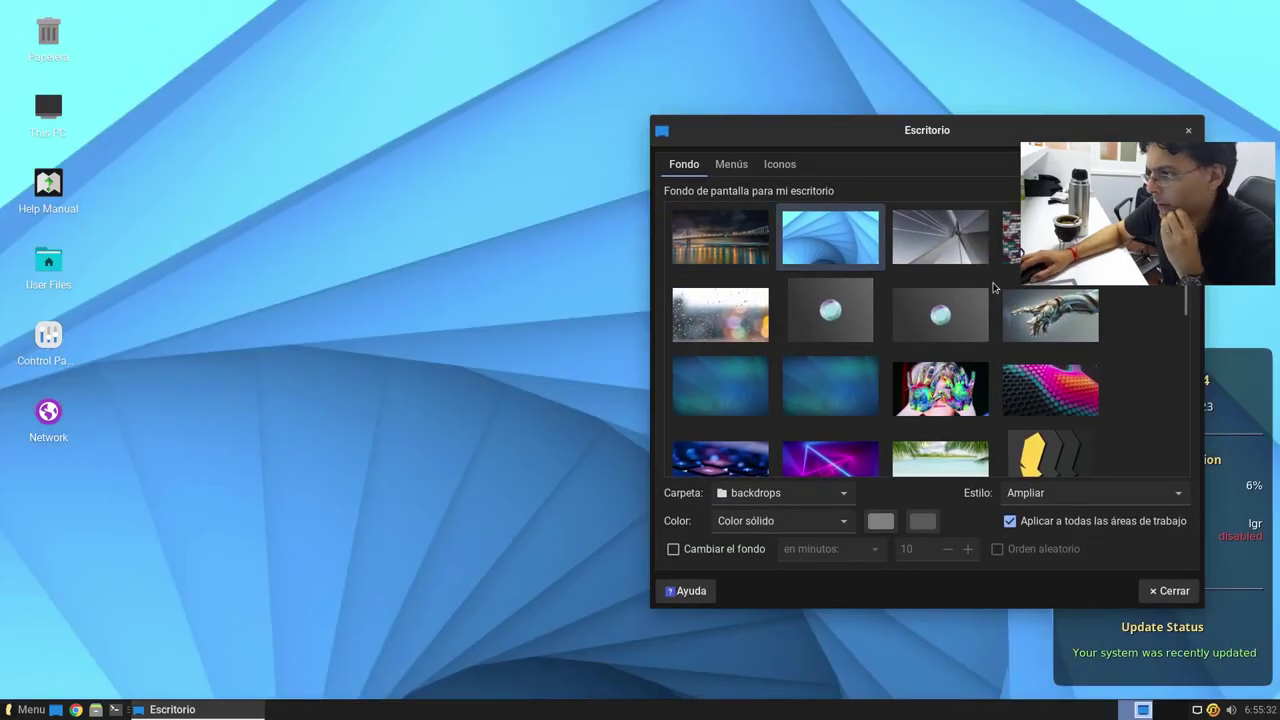
{"action": "left_click", "coordinate": [968, 257]}
{"action": "mouse_move", "coordinate": [982, 146]}
{"action": "left_mouse_down"}
{"action": "mouse_move", "coordinate": [443, 566]}
{"action": "mouse_move", "coordinate": [440, 283]}
{"action": "mouse_move", "coordinate": [396, 189]}
{"action": "mouse_move", "coordinate": [924, 139]}
{"action": "mouse_move", "coordinate": [720, 364]}
{"action": "mouse_move", "coordinate": [903, 130]}
{"action": "mouse_move", "coordinate": [373, 334]}
{"action": "mouse_move", "coordinate": [327, 694]}
{"action": "mouse_move", "coordinate": [863, 223]}
{"action": "mouse_move", "coordinate": [1123, 69]}
{"action": "mouse_move", "coordinate": [970, 132]}
{"action": "left_mouse_up"}
{"action": "left_click", "coordinate": [984, 254]}
{"action": "left_click", "coordinate": [717, 316]}
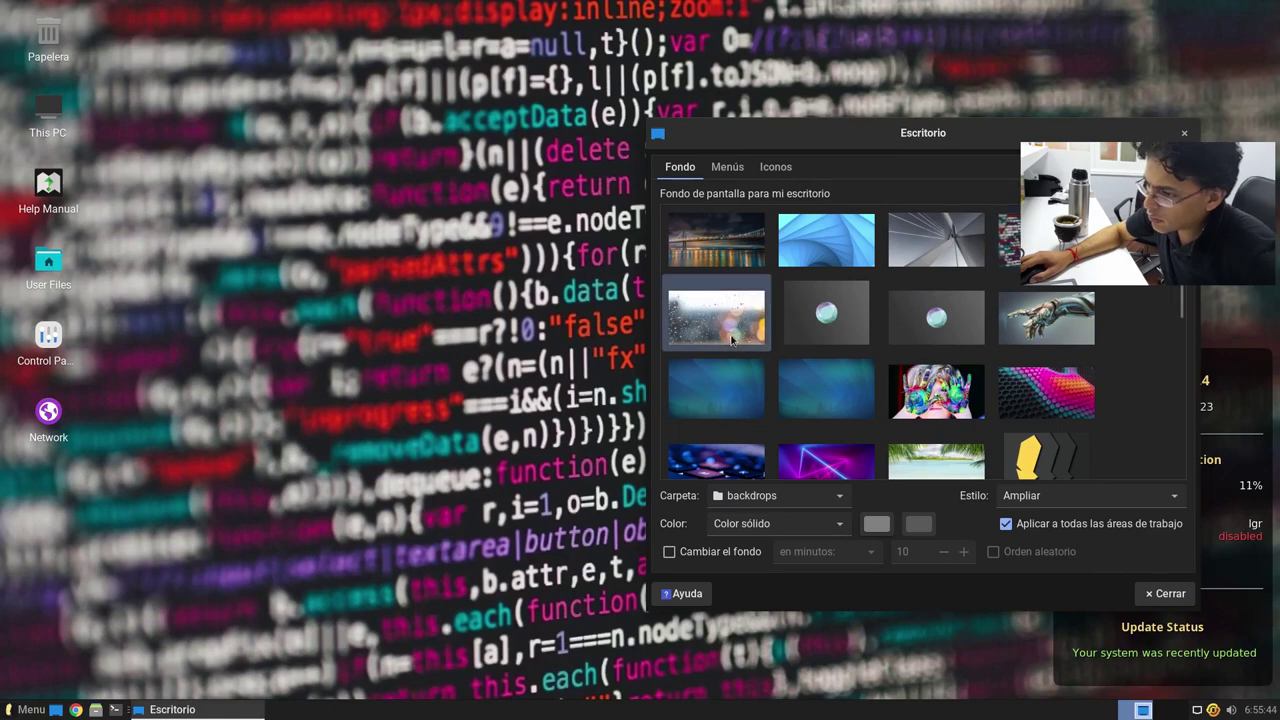
{"action": "left_click", "coordinate": [829, 324]}
{"action": "left_click_drag", "start_coordinate": [978, 147], "coordinate": [752, 187]}
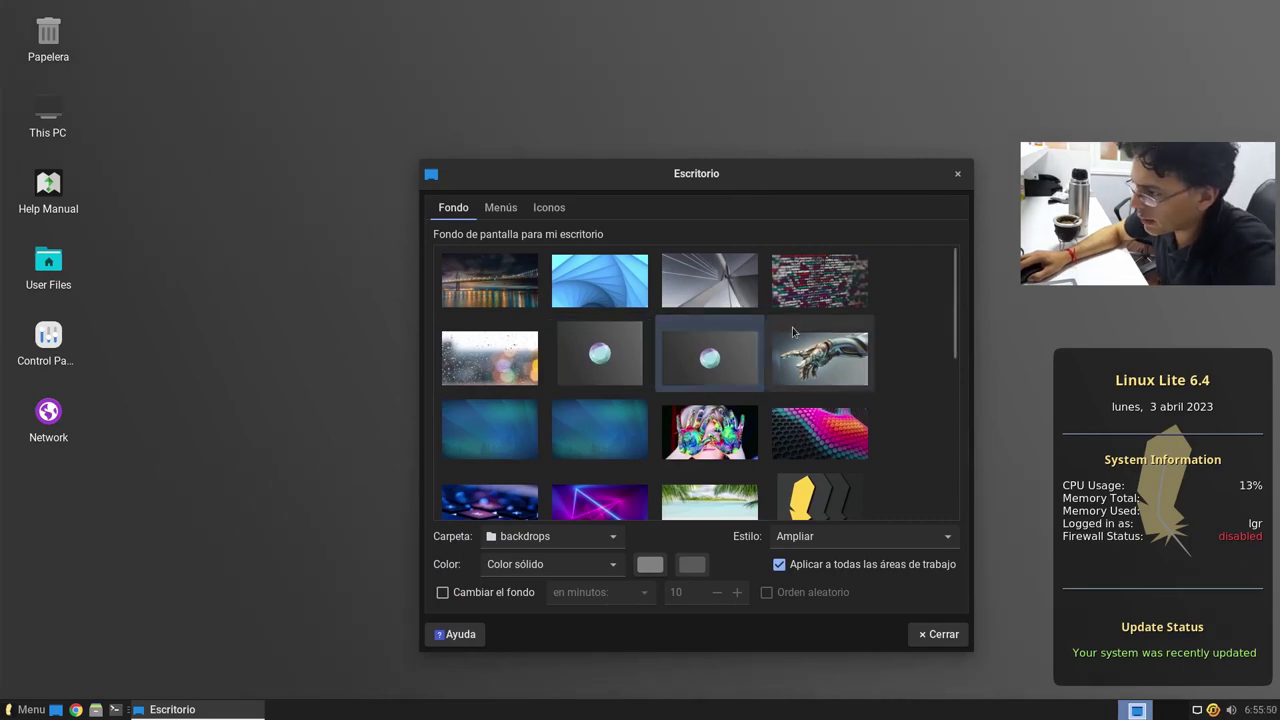
{"action": "left_click", "coordinate": [856, 369]}
{"action": "left_click_drag", "start_coordinate": [765, 179], "coordinate": [870, 123]}
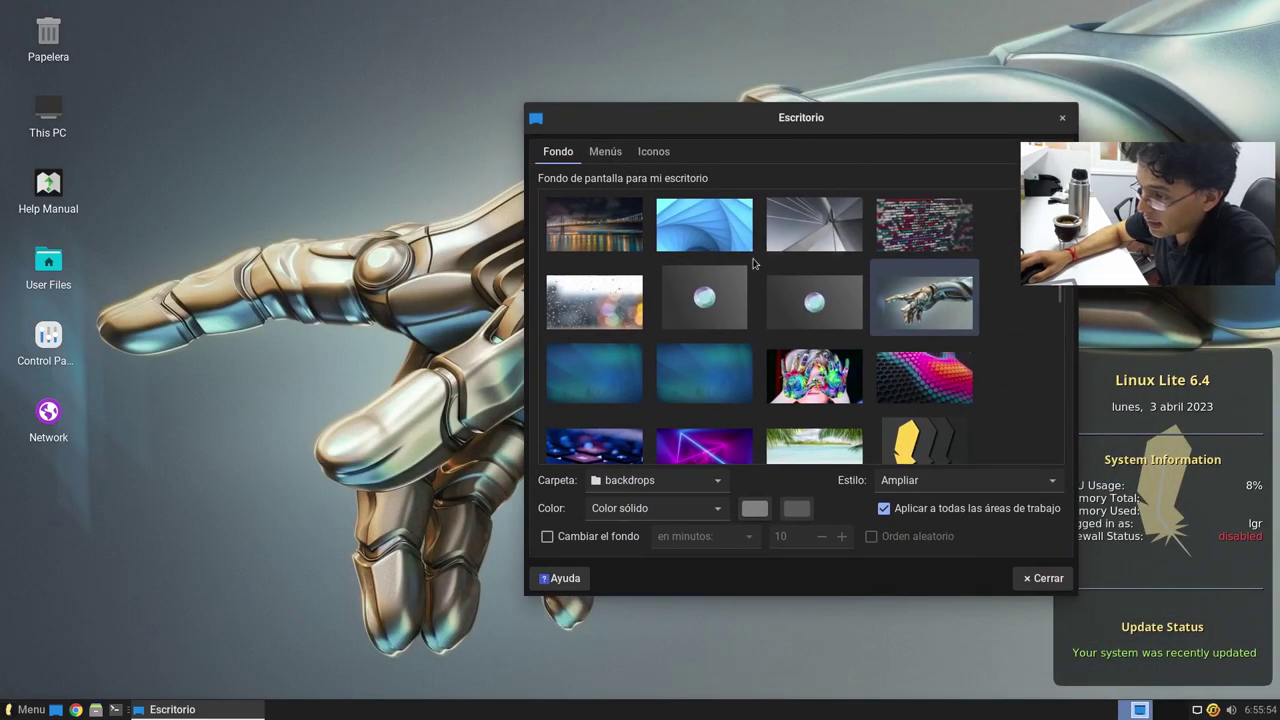
Step: Preview the blue-green abstract, painted hands, pink hexagons, glowing keyboard and purple neon triangle backdrops
{"action": "left_click", "coordinate": [612, 375]}
{"action": "left_click_drag", "start_coordinate": [731, 131], "coordinate": [634, 126]}
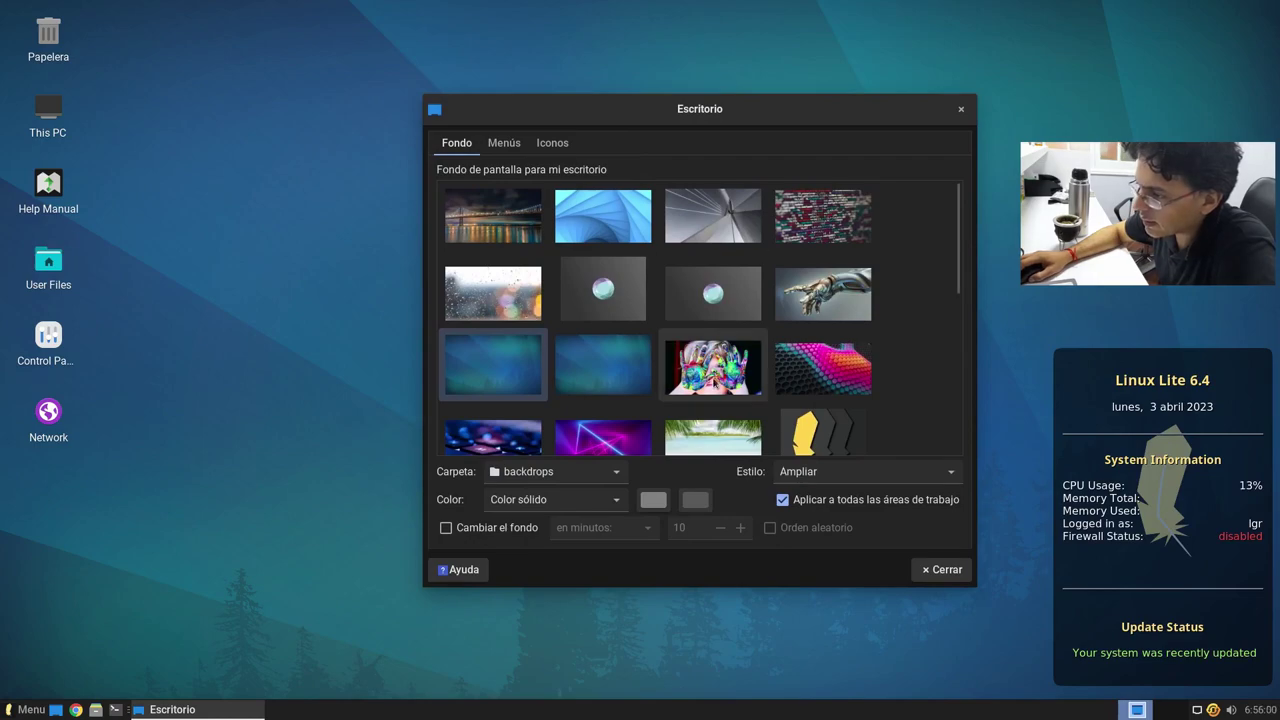
{"action": "left_click", "coordinate": [712, 367]}
{"action": "left_click_drag", "start_coordinate": [851, 122], "coordinate": [851, 89]}
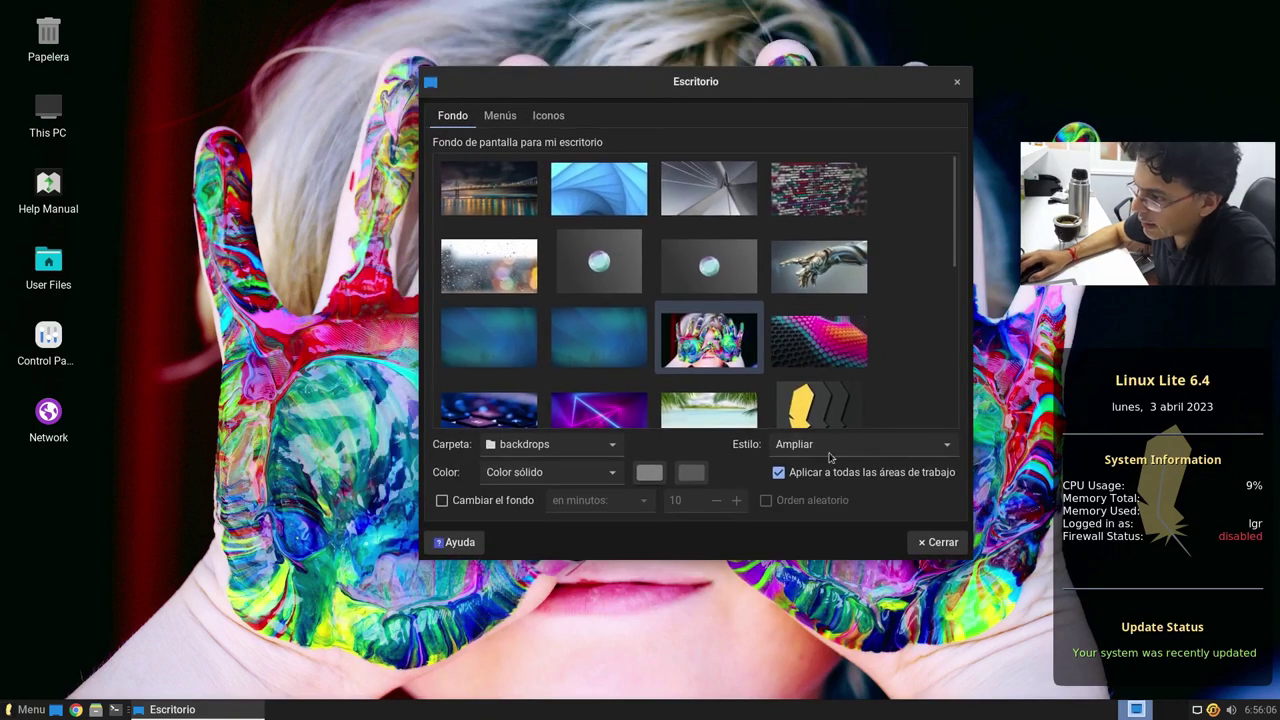
{"action": "left_click", "coordinate": [819, 340]}
{"action": "left_click_drag", "start_coordinate": [615, 84], "coordinate": [759, 151]}
{"action": "scroll", "coordinate": [668, 334], "scroll_direction": "down", "scroll_amount": 1}
{"action": "left_click", "coordinate": [627, 424]}
{"action": "left_click_drag", "start_coordinate": [827, 110], "coordinate": [705, 112]}
{"action": "left_click", "coordinate": [620, 420]}
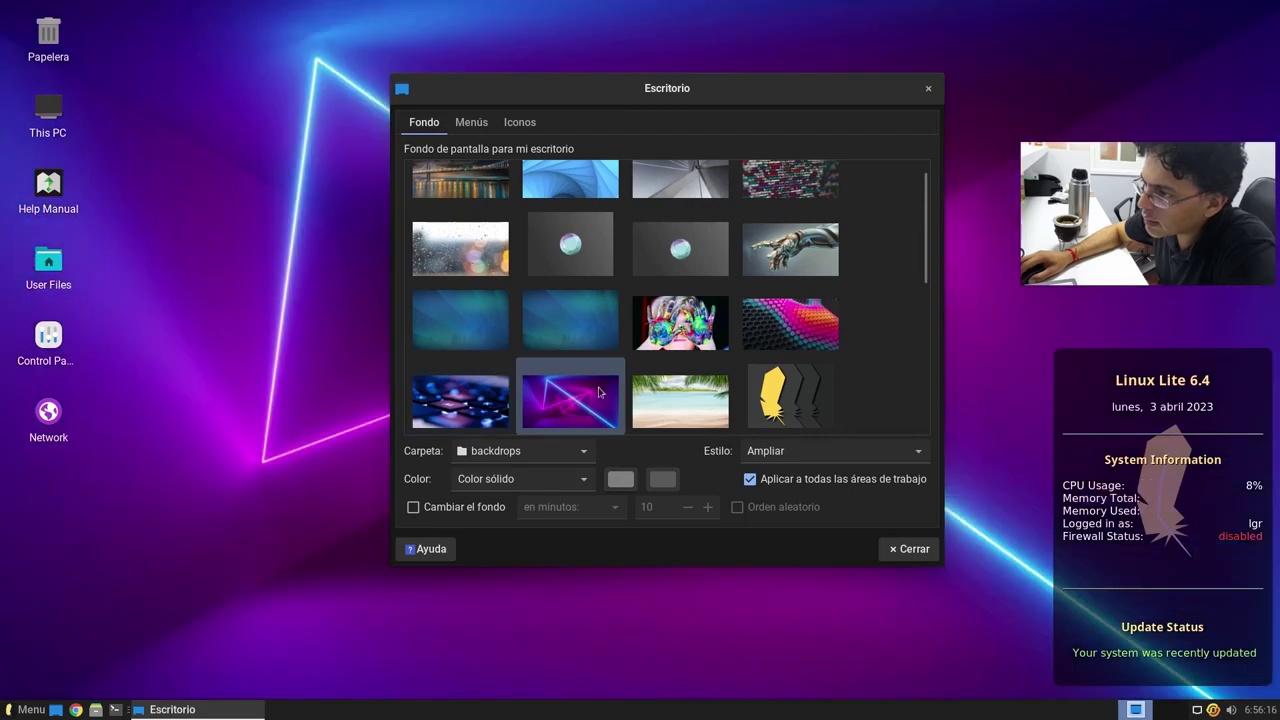
{"action": "left_click_drag", "start_coordinate": [754, 83], "coordinate": [860, 158]}
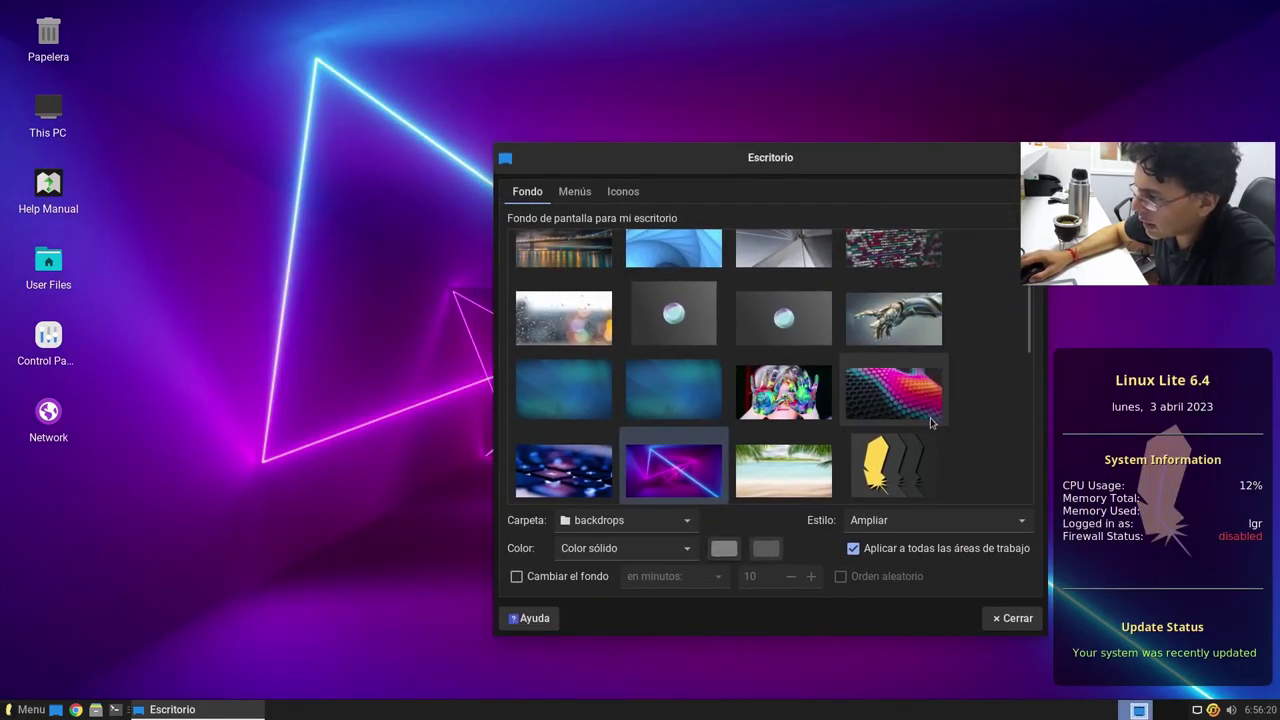
Step: Preview the beach and yellow feather logo backdrops
{"action": "scroll", "coordinate": [940, 423], "scroll_direction": "down", "scroll_amount": 2}
{"action": "left_click", "coordinate": [830, 385]}
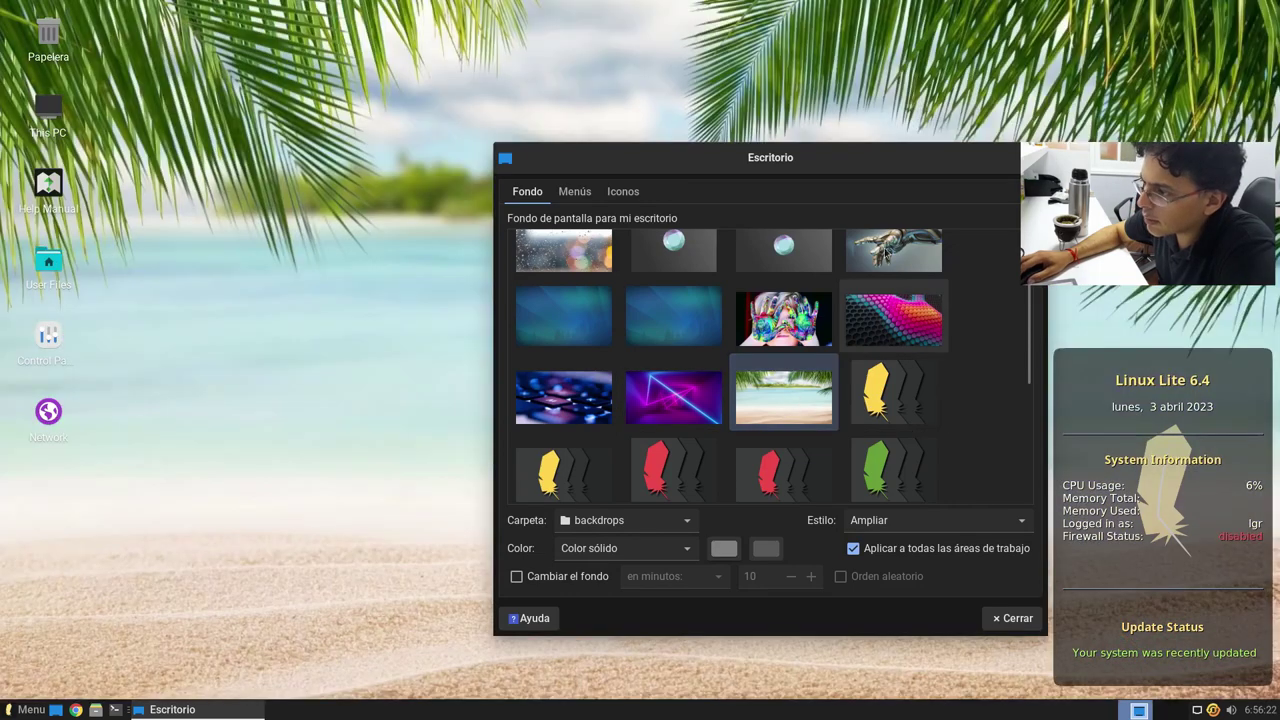
{"action": "left_click_drag", "start_coordinate": [864, 169], "coordinate": [800, 147]}
{"action": "left_click", "coordinate": [826, 372]}
{"action": "scroll", "coordinate": [860, 366], "scroll_direction": "down", "scroll_amount": 3}
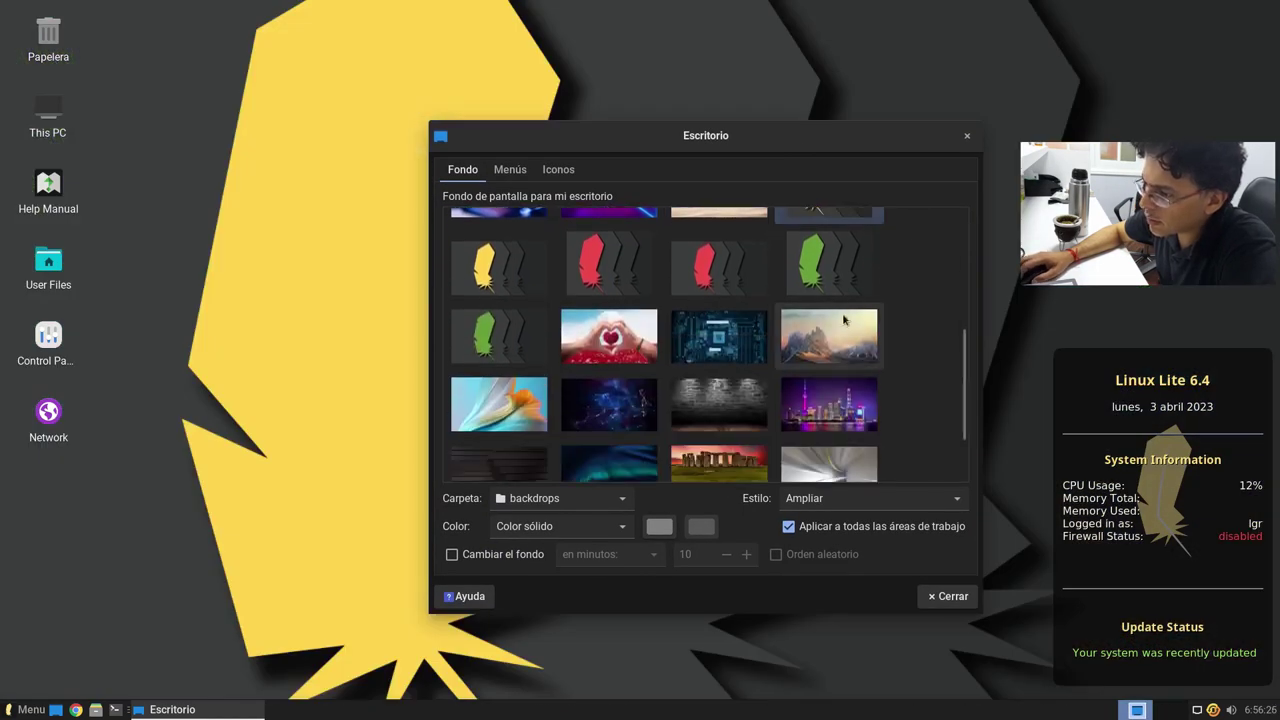
{"action": "scroll", "coordinate": [860, 366], "scroll_direction": "up", "scroll_amount": 2}
Step: Preview the yellow, red and green feather, circuit board and heart hands backdrops
{"action": "left_click", "coordinate": [505, 340]}
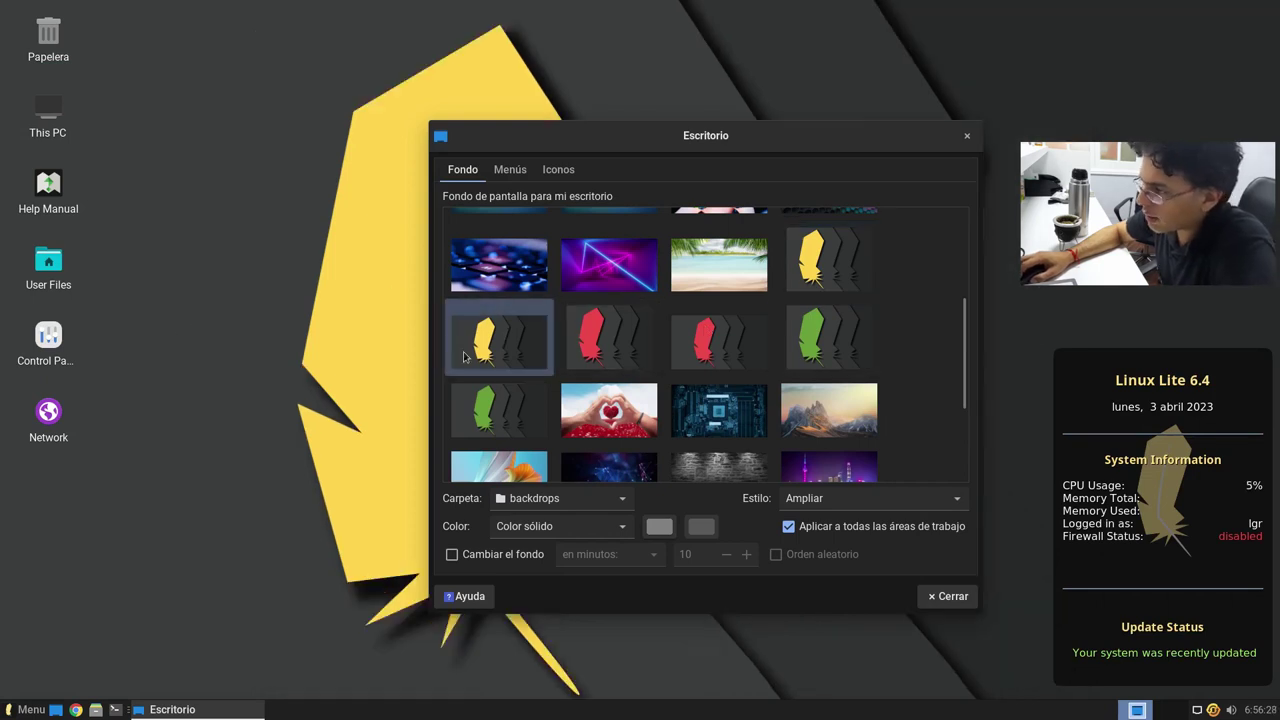
{"action": "left_click", "coordinate": [628, 358]}
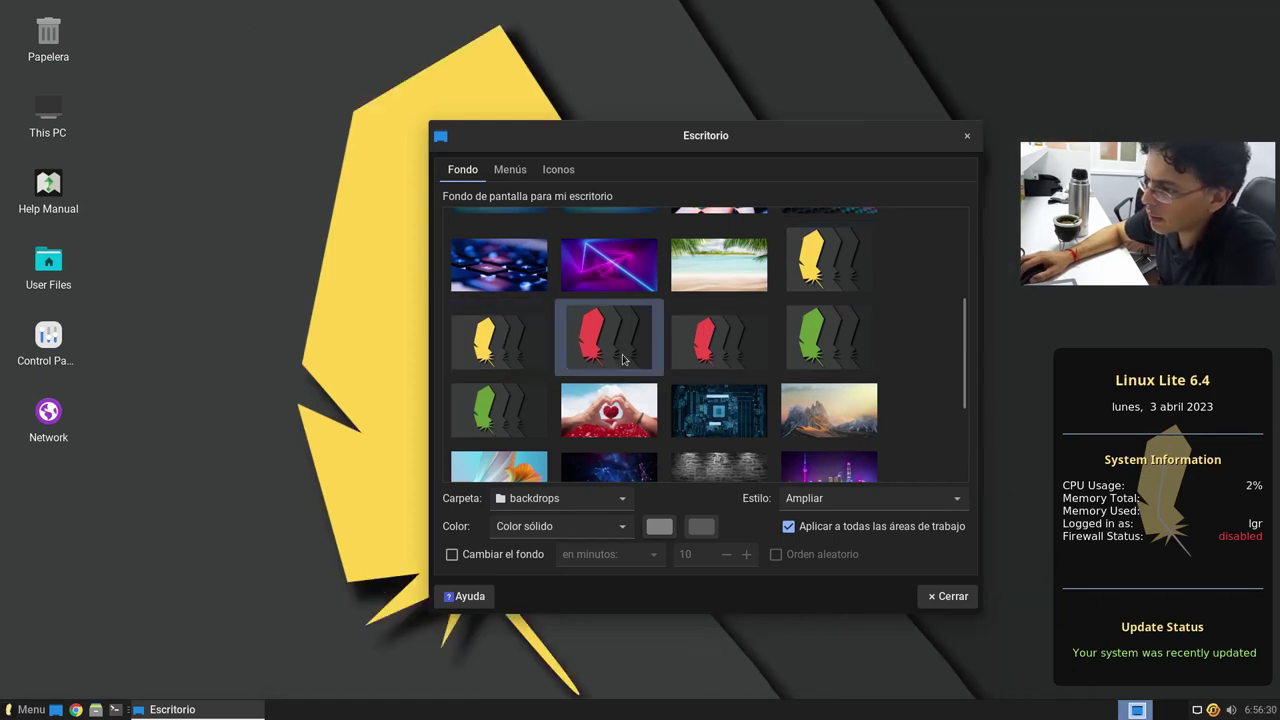
{"action": "left_click", "coordinate": [712, 358]}
{"action": "left_click", "coordinate": [817, 360]}
{"action": "left_click", "coordinate": [510, 410]}
{"action": "left_click", "coordinate": [700, 402]}
{"action": "left_click", "coordinate": [640, 420]}
{"action": "left_click_drag", "start_coordinate": [793, 142], "coordinate": [886, 114]}
Step: Preview the circuit board and mountain peaks backdrops
{"action": "scroll", "coordinate": [817, 413], "scroll_direction": "down", "scroll_amount": 5}
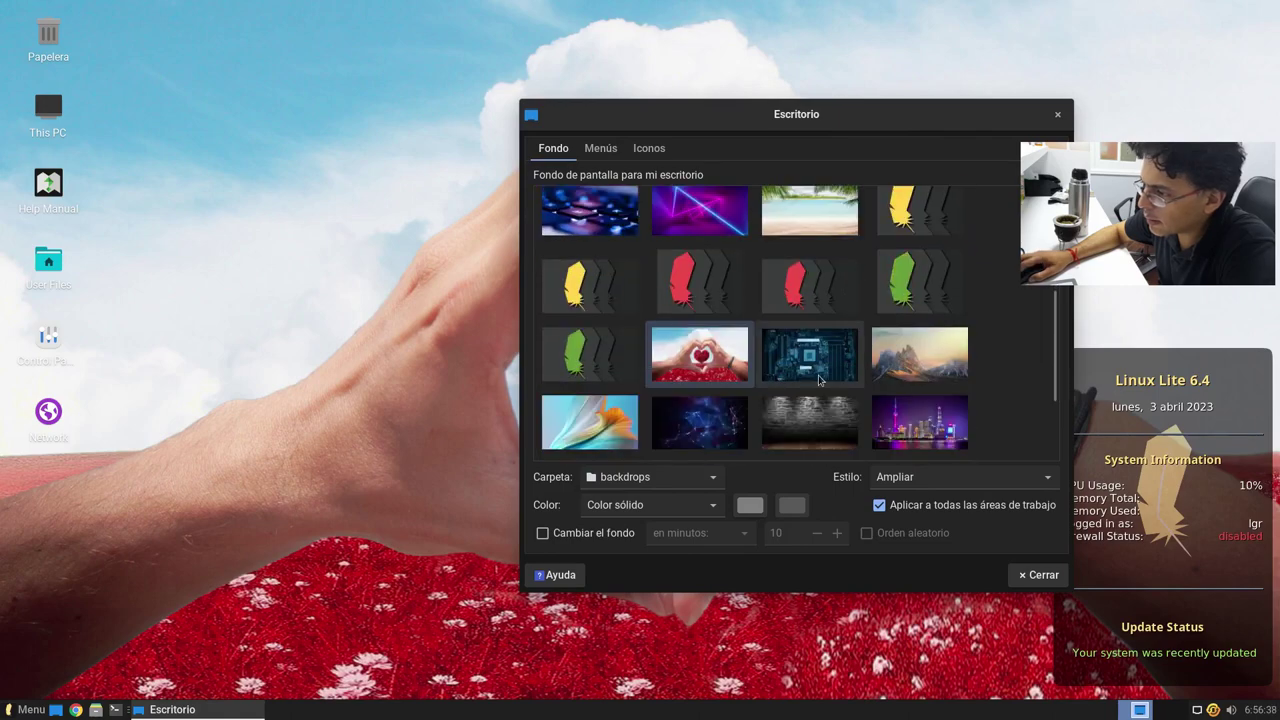
{"action": "left_click", "coordinate": [820, 340]}
{"action": "left_click_drag", "start_coordinate": [786, 130], "coordinate": [459, 662]}
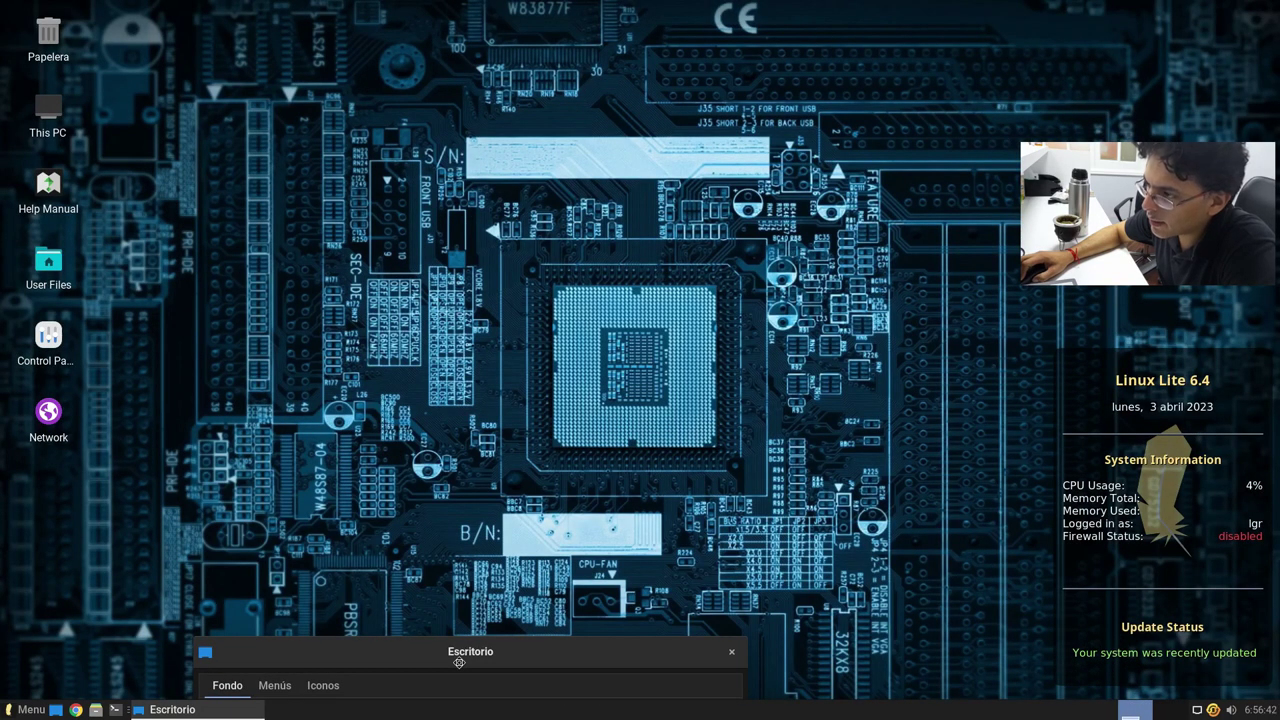
{"action": "left_click_drag", "start_coordinate": [459, 662], "coordinate": [599, 582]}
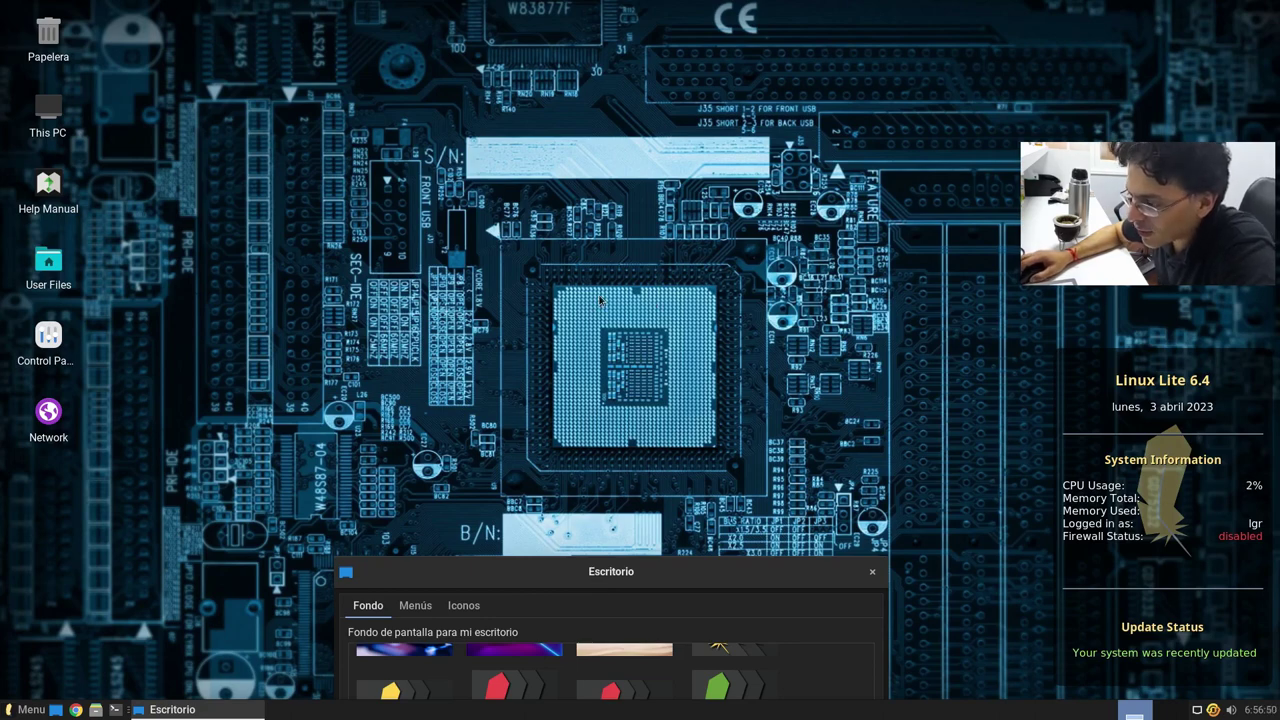
{"action": "left_click_drag", "start_coordinate": [659, 583], "coordinate": [836, 93]}
{"action": "left_click", "coordinate": [900, 295]}
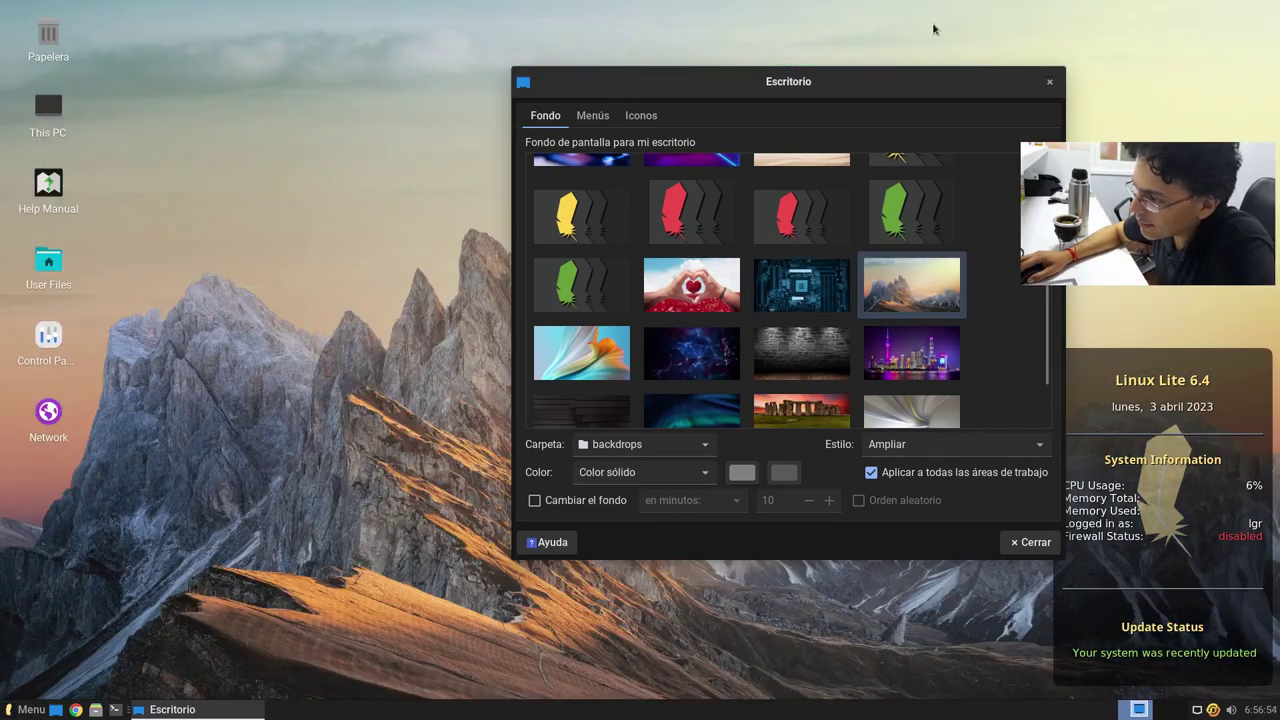
{"action": "left_click_drag", "start_coordinate": [869, 85], "coordinate": [983, 132]}
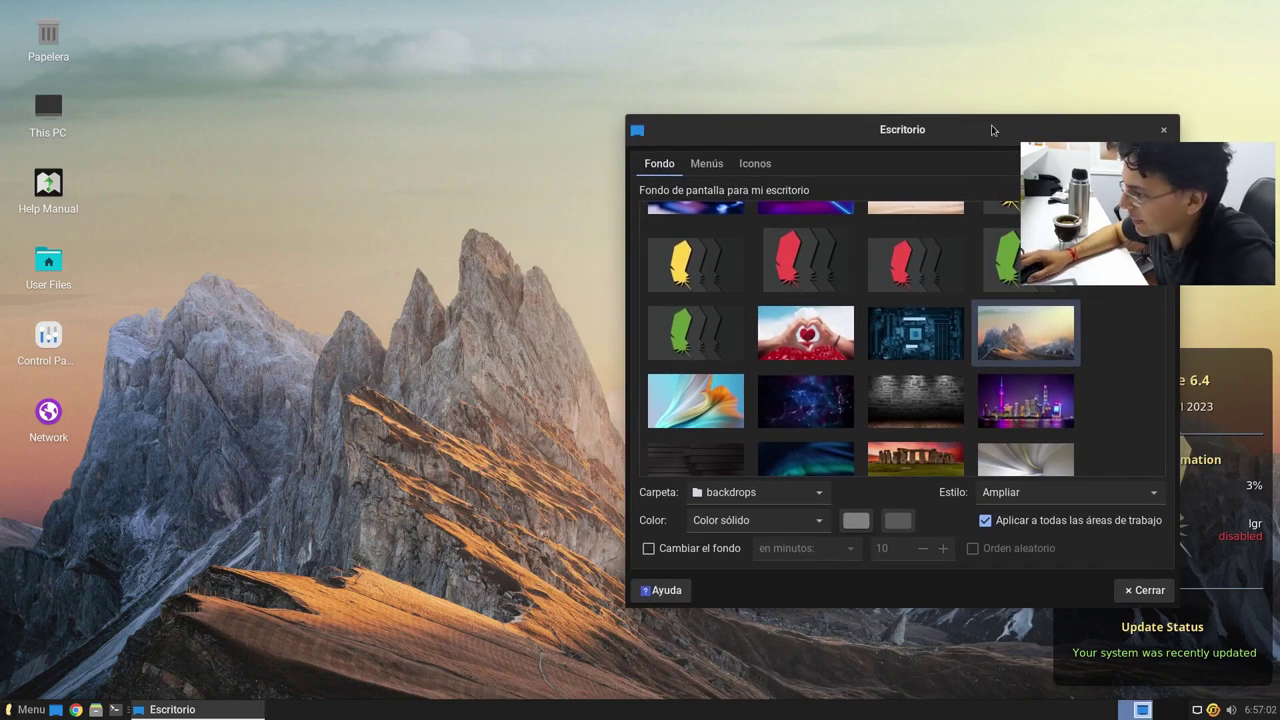
{"action": "left_click_drag", "start_coordinate": [1045, 117], "coordinate": [1074, 81]}
Step: Try teal petals, starry space and stone wall, finishing on the night city skyline backdrop
{"action": "left_click", "coordinate": [742, 368]}
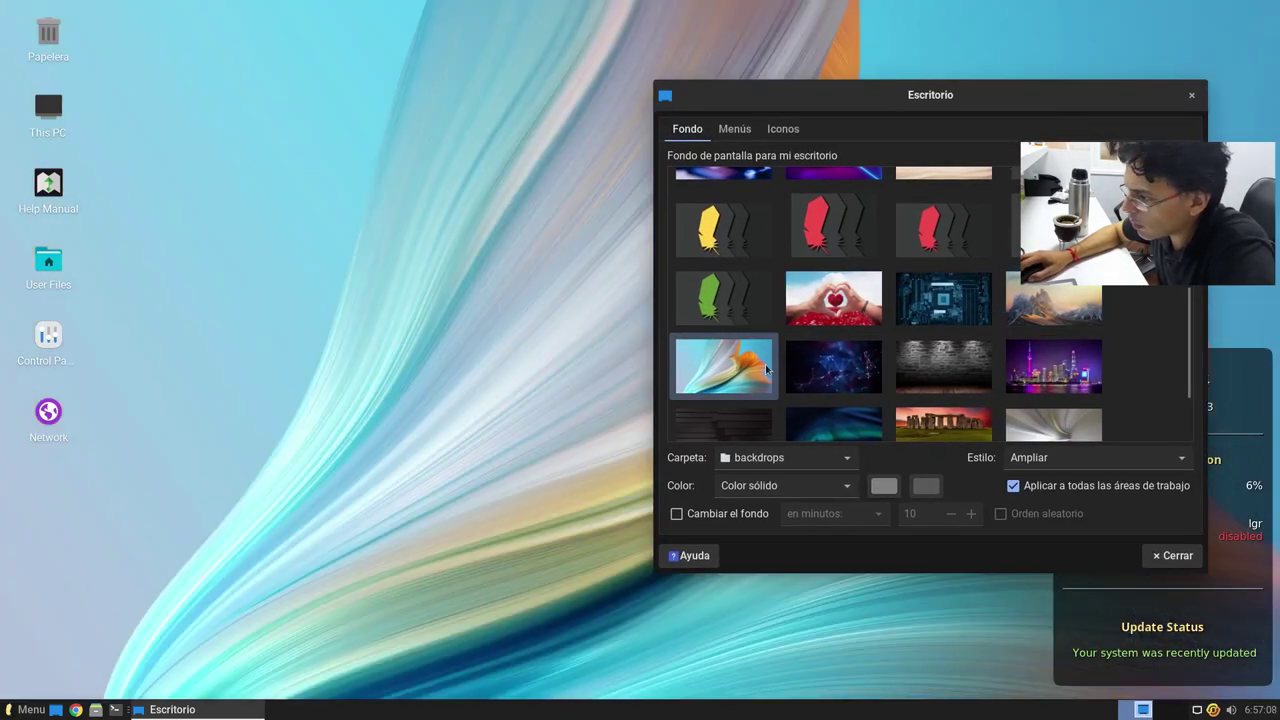
{"action": "left_click", "coordinate": [833, 365]}
{"action": "left_click", "coordinate": [943, 365]}
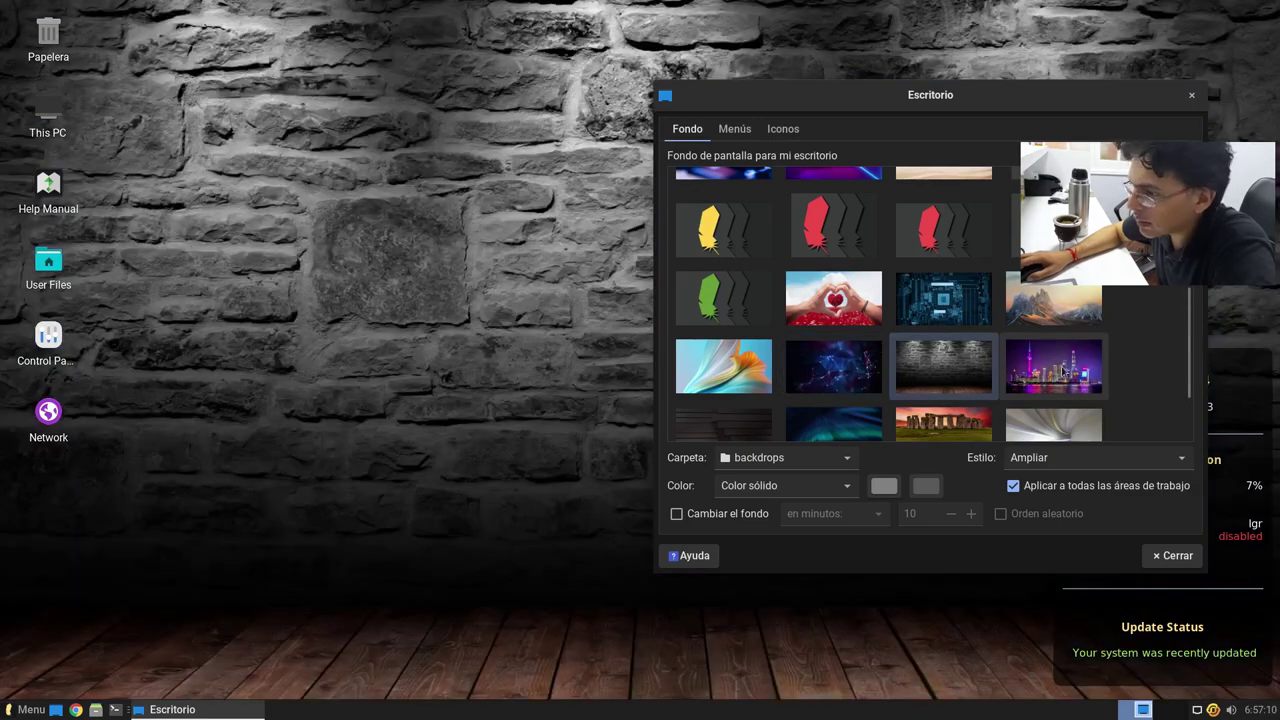
{"action": "left_click", "coordinate": [1068, 368]}
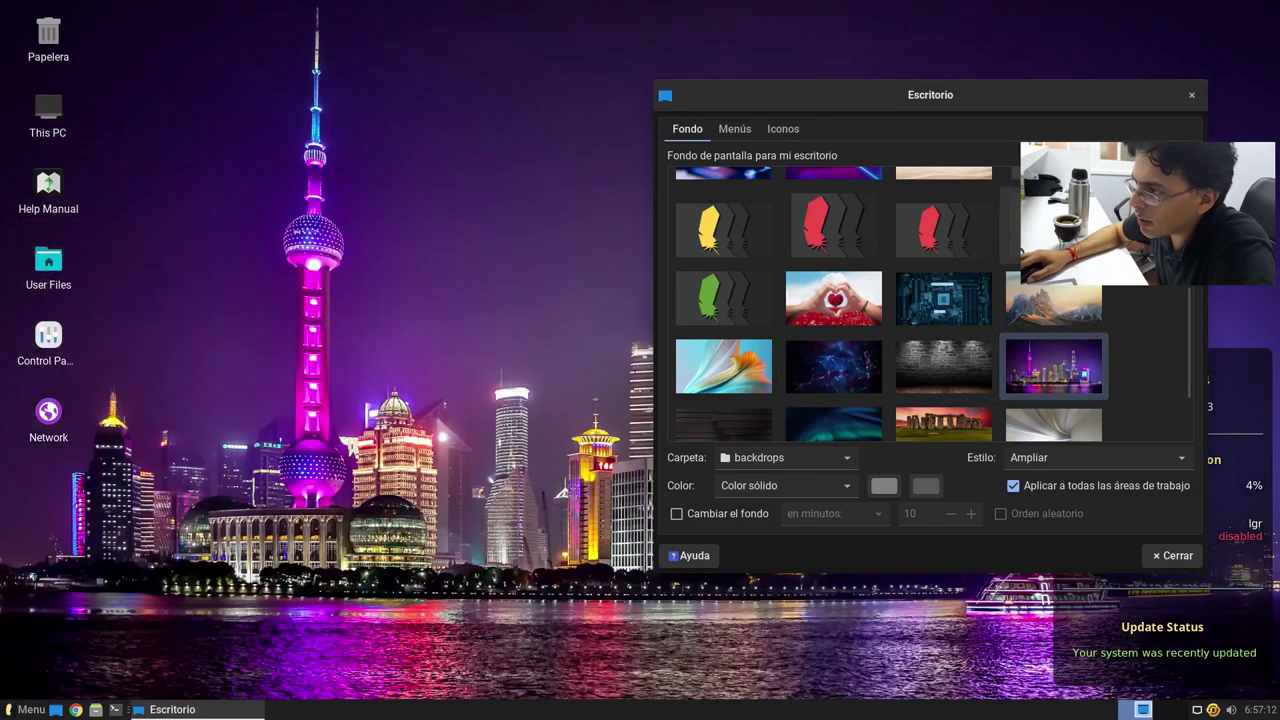
{"action": "left_click_drag", "start_coordinate": [986, 108], "coordinate": [993, 151]}
Step: Preview the Stonehenge, white tunnel and 'Your FUTURE' quote backdrops
{"action": "scroll", "coordinate": [913, 402], "scroll_direction": "down", "scroll_amount": 2}
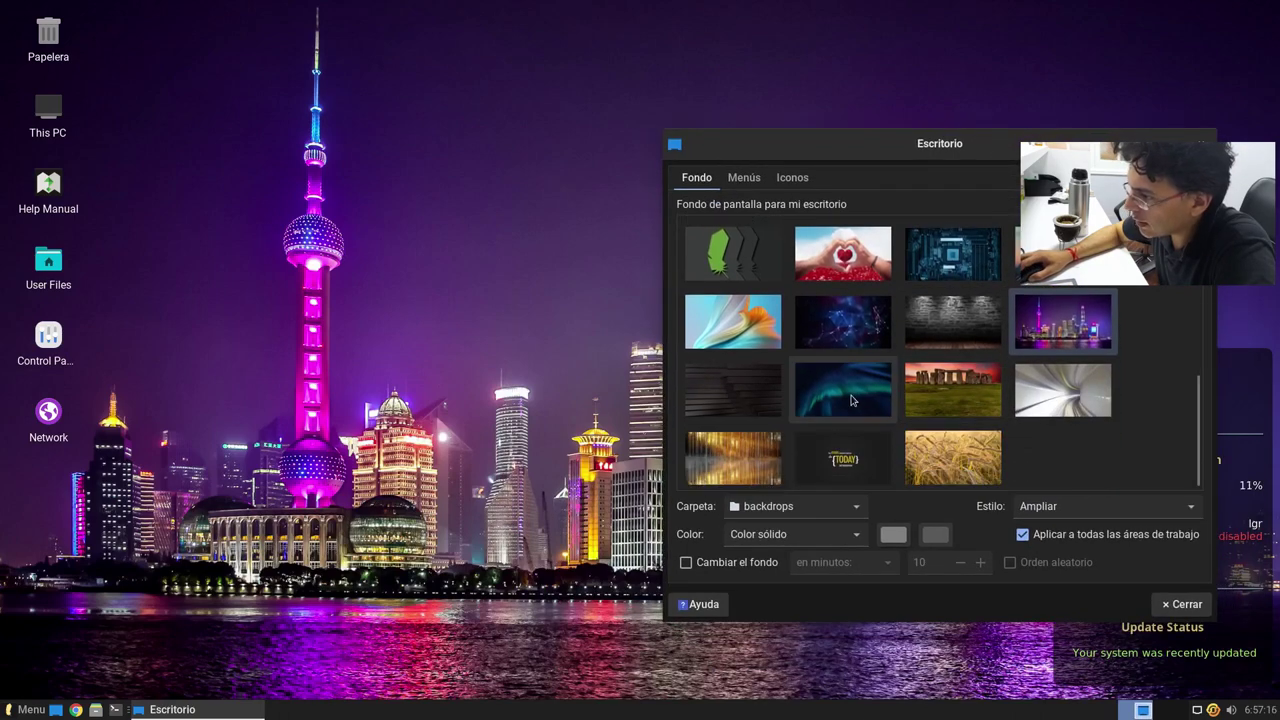
{"action": "left_click", "coordinate": [913, 402]}
{"action": "left_click_drag", "start_coordinate": [942, 253], "coordinate": [707, 563]}
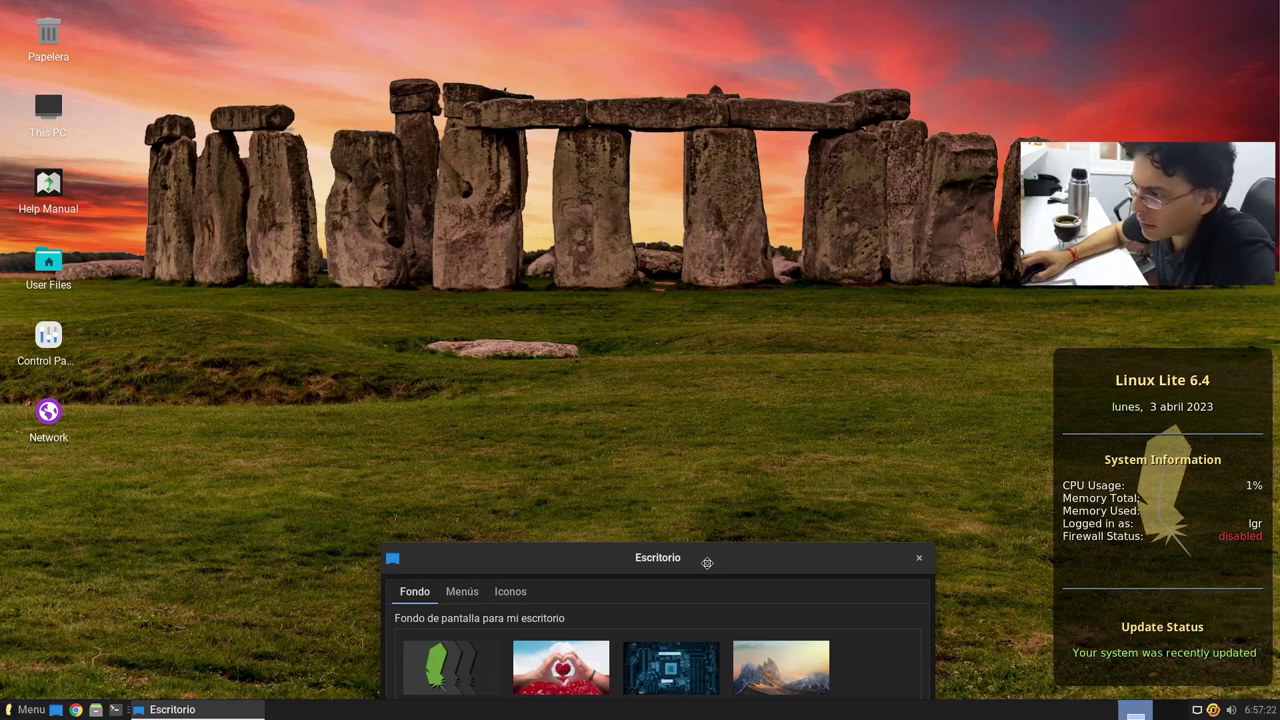
{"action": "left_click_drag", "start_coordinate": [705, 556], "coordinate": [928, 146]}
{"action": "left_click", "coordinate": [1002, 388]}
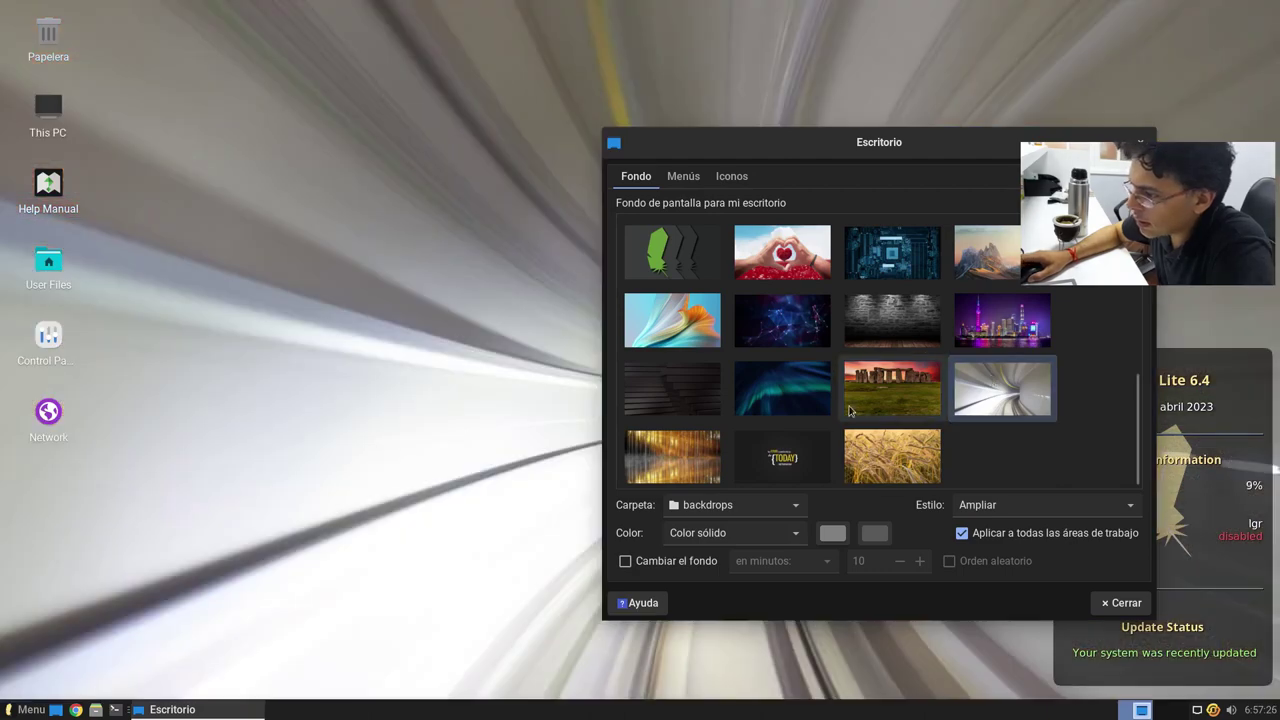
{"action": "left_click", "coordinate": [782, 456]}
{"action": "left_click_drag", "start_coordinate": [946, 163], "coordinate": [996, 64]}
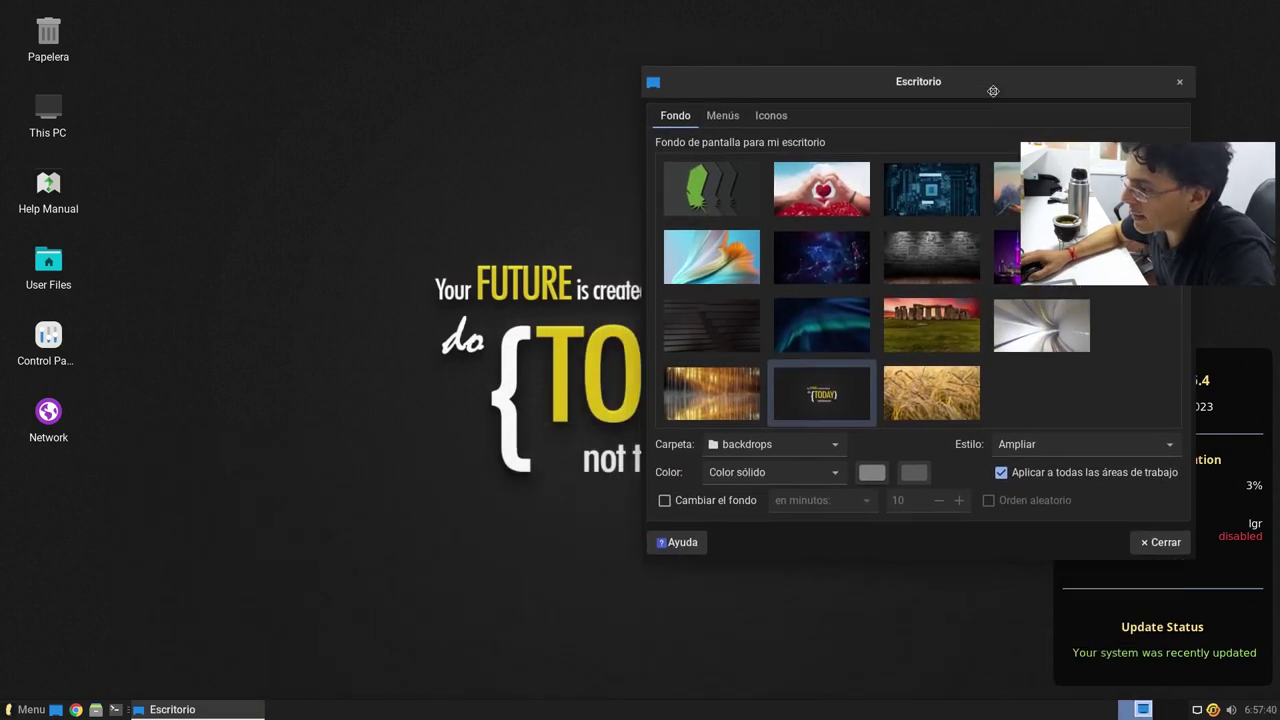
Step: Preview the golden forest and wheat field backdrops
{"action": "left_click", "coordinate": [735, 392]}
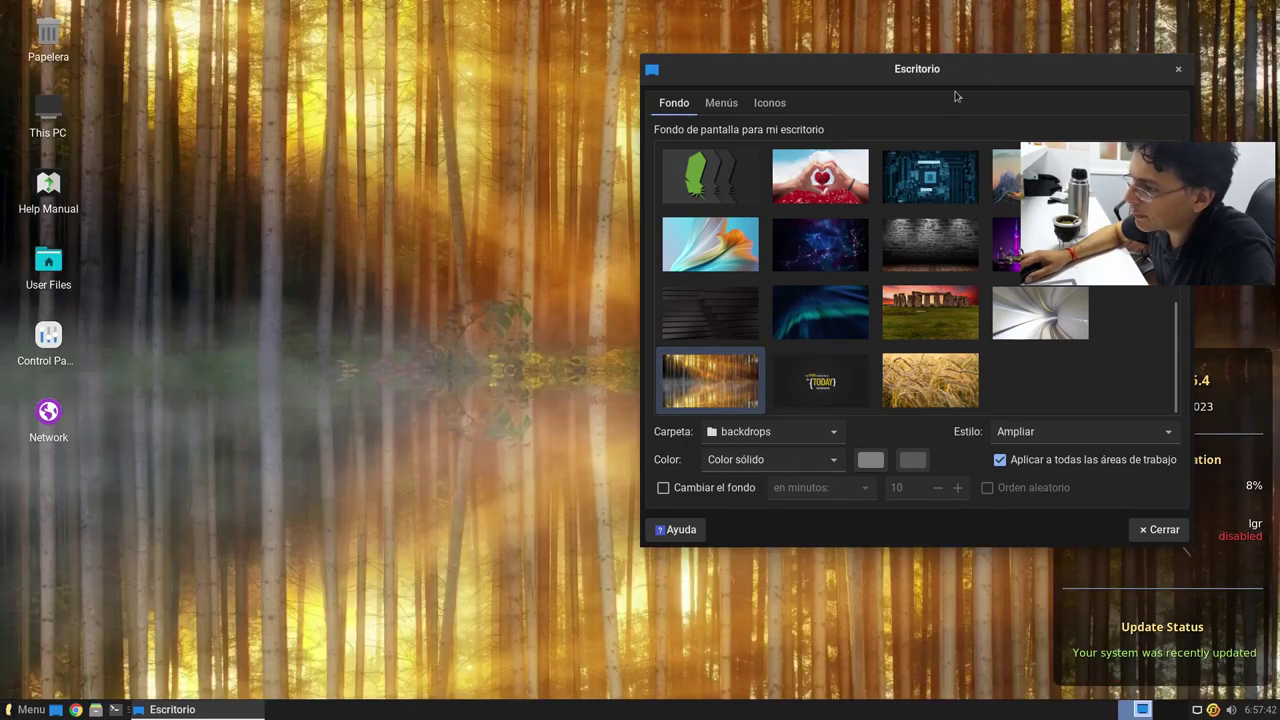
{"action": "left_click_drag", "start_coordinate": [1006, 74], "coordinate": [946, 105]}
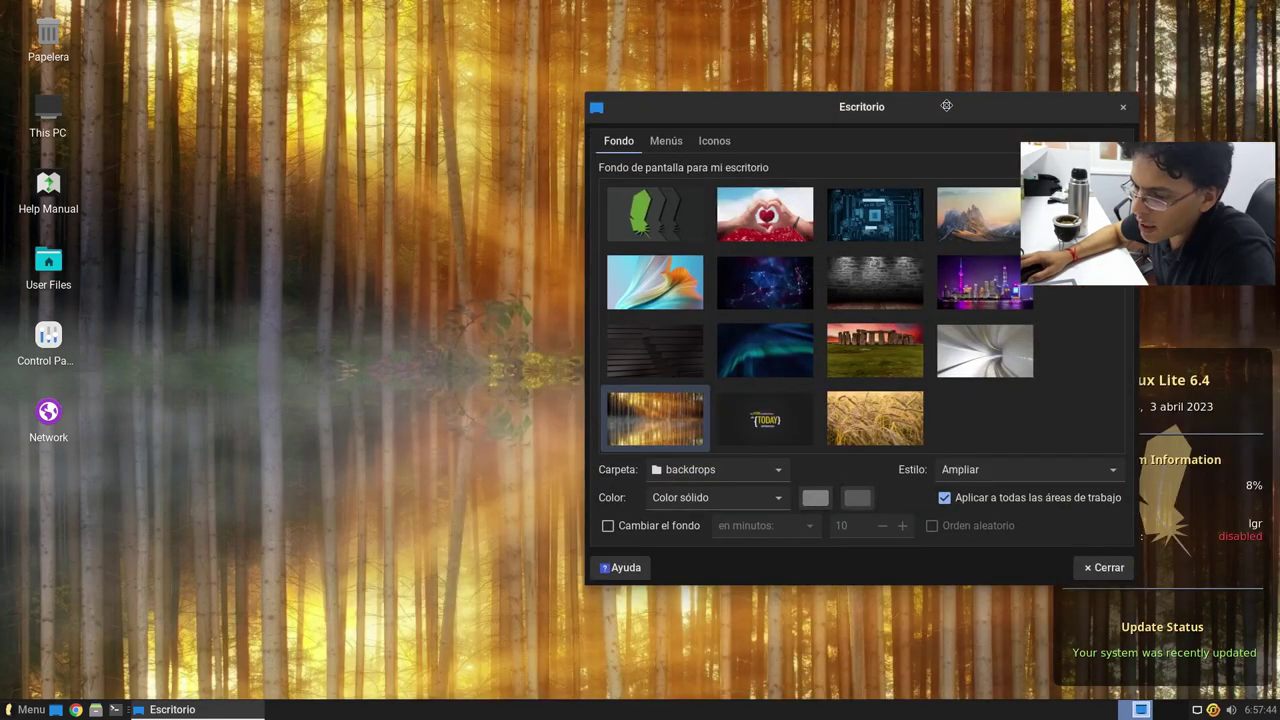
{"action": "left_click", "coordinate": [890, 440]}
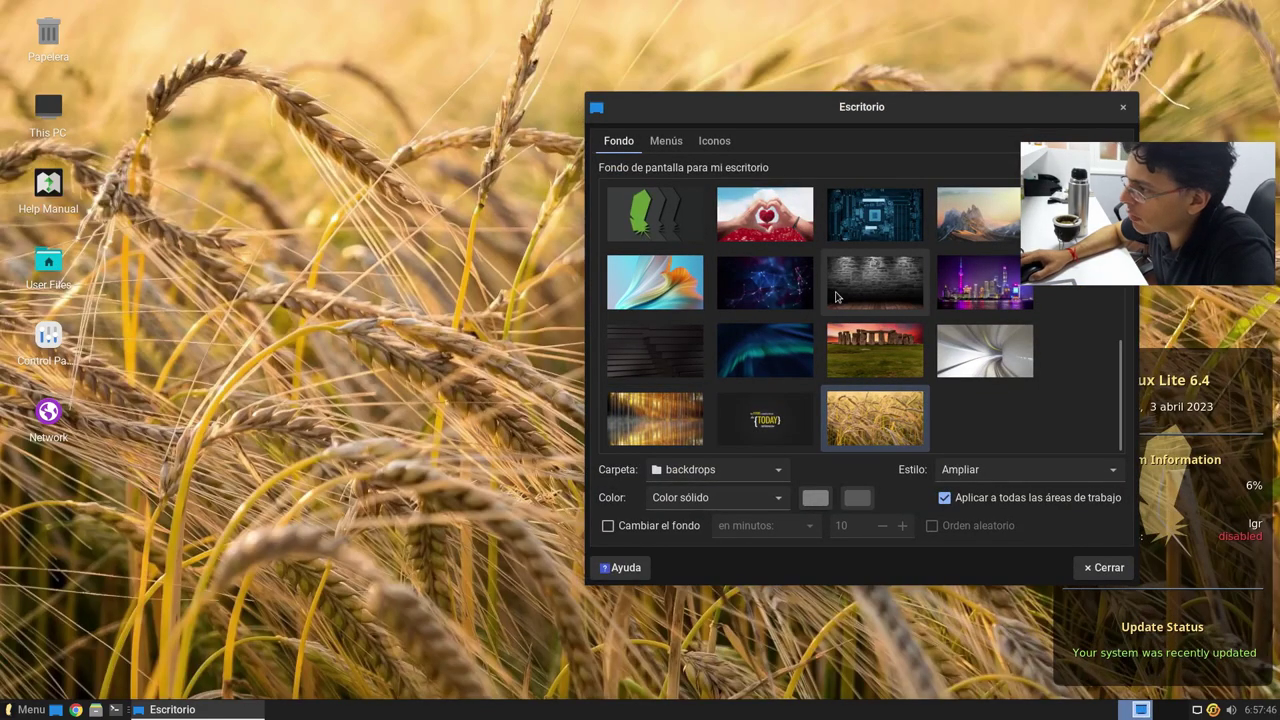
Step: Try the blue keyboard backdrop, then settle on the circuit-board image as wallpaper
{"action": "scroll", "coordinate": [833, 363], "scroll_direction": "up", "scroll_amount": 3}
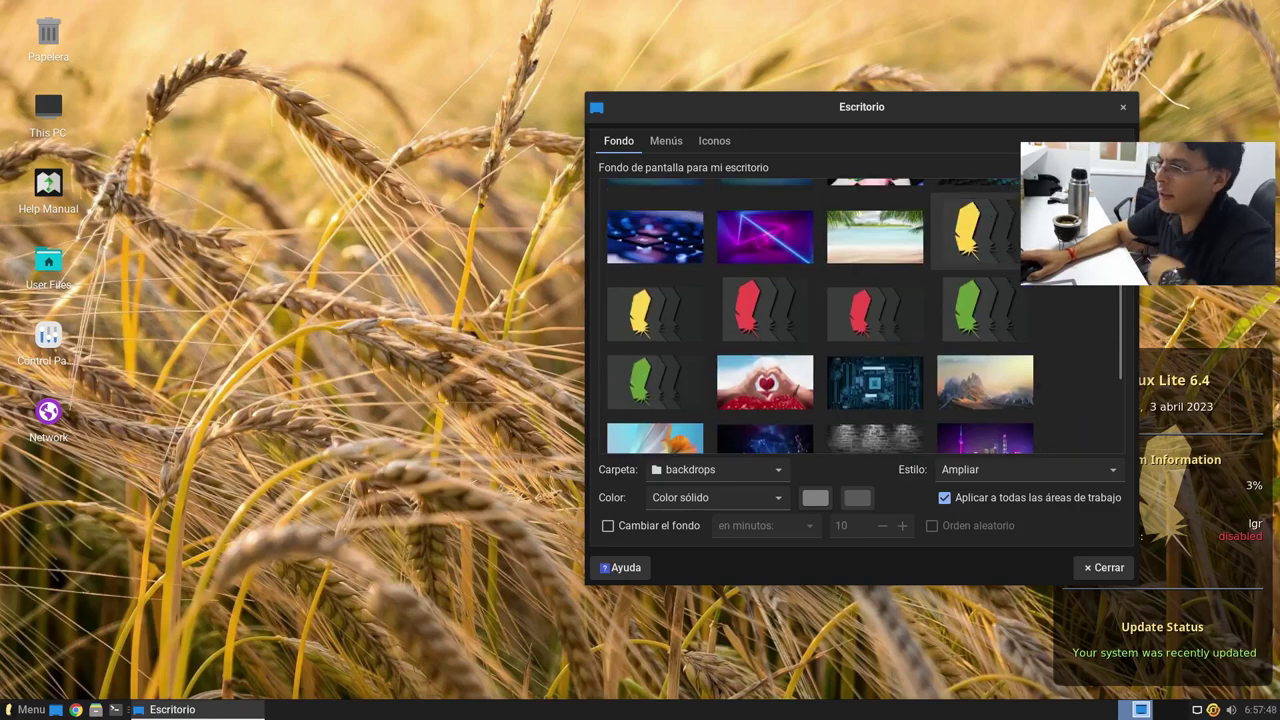
{"action": "scroll", "coordinate": [684, 444], "scroll_direction": "up", "scroll_amount": 4}
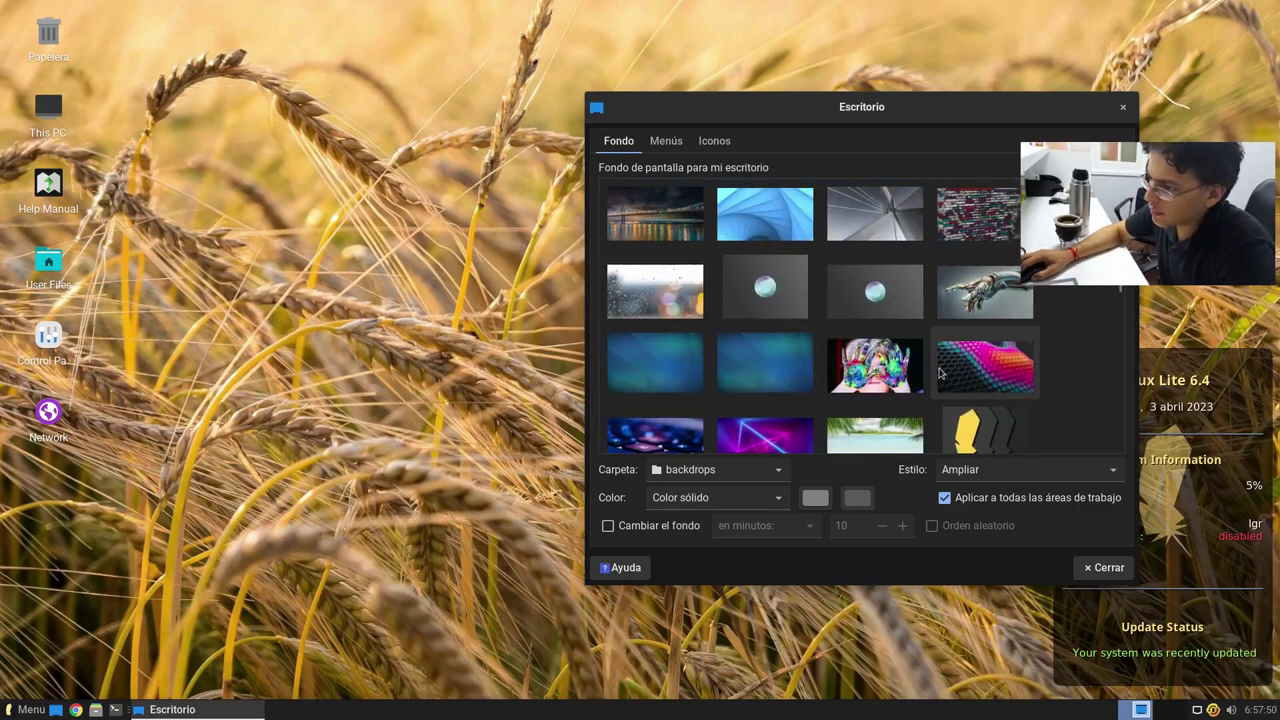
{"action": "left_click", "coordinate": [684, 444]}
{"action": "scroll", "coordinate": [757, 366], "scroll_direction": "down", "scroll_amount": 1}
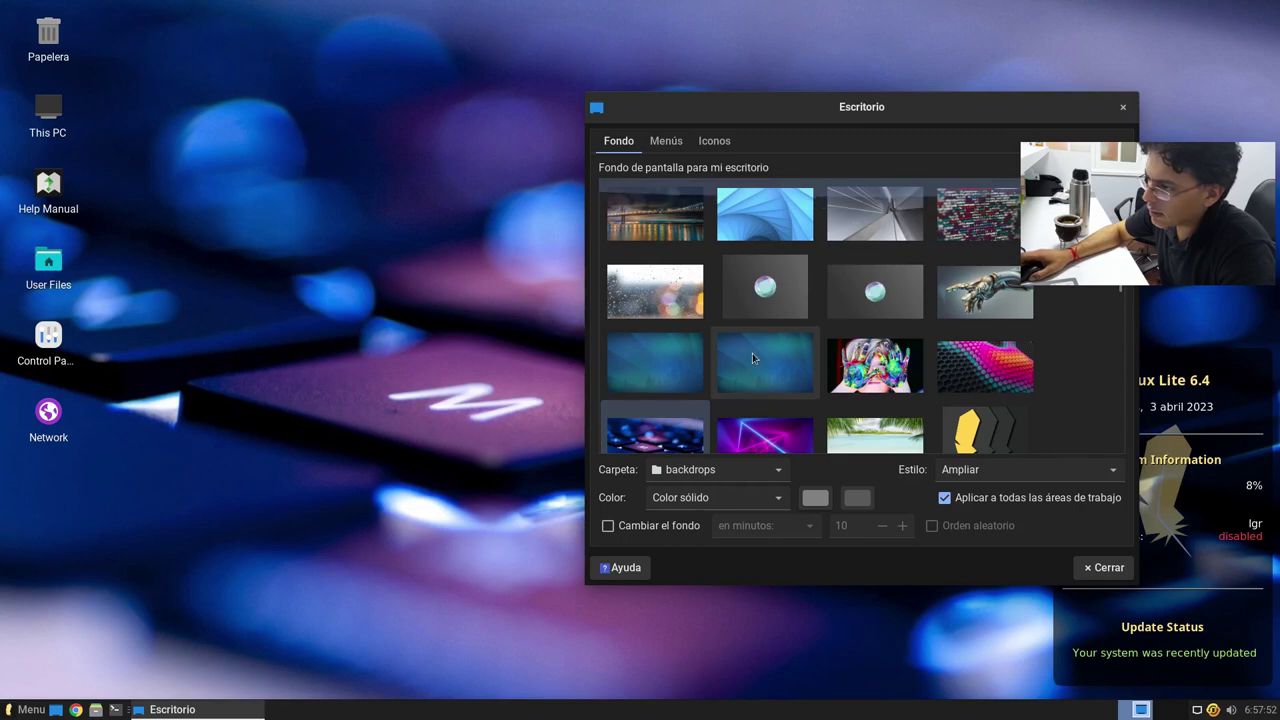
{"action": "scroll", "coordinate": [814, 350], "scroll_direction": "down", "scroll_amount": 2}
{"action": "scroll", "coordinate": [814, 350], "scroll_direction": "down", "scroll_amount": 5}
{"action": "left_click", "coordinate": [848, 322]}
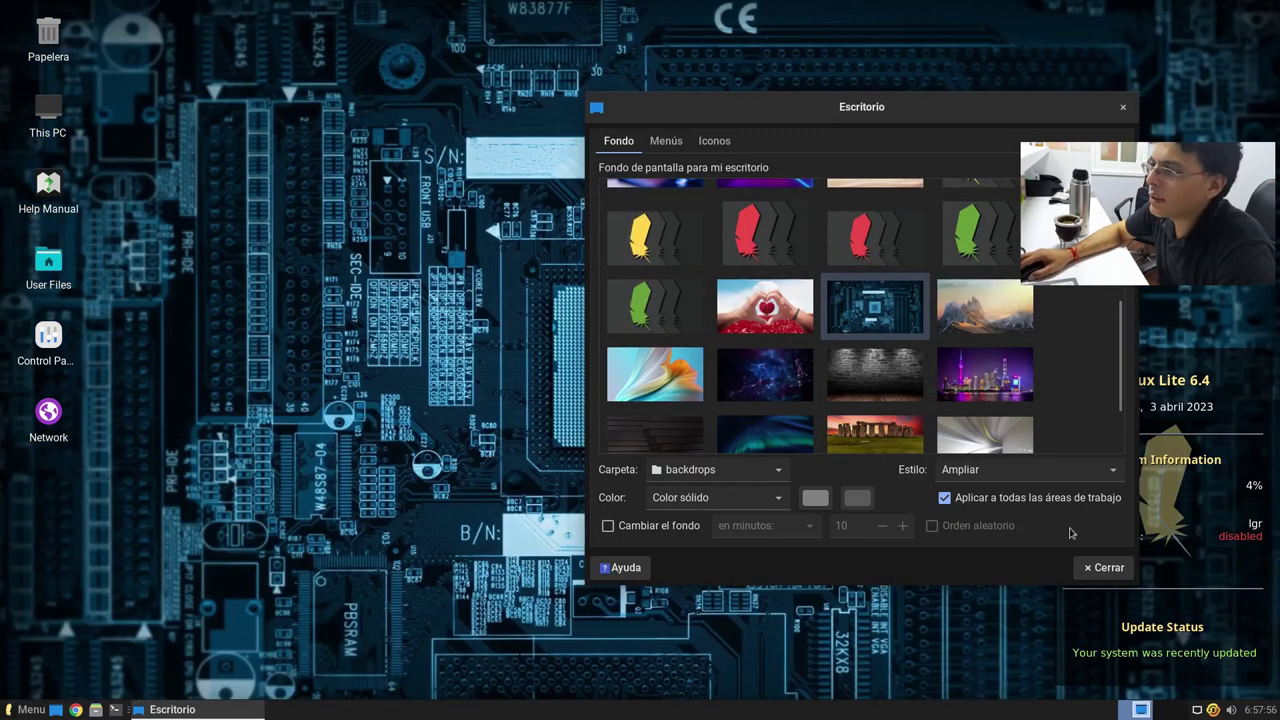
Step: Review the Menús and Iconos settings, then close the Escritorio settings dialog
{"action": "left_click", "coordinate": [662, 140]}
{"action": "left_click", "coordinate": [720, 141]}
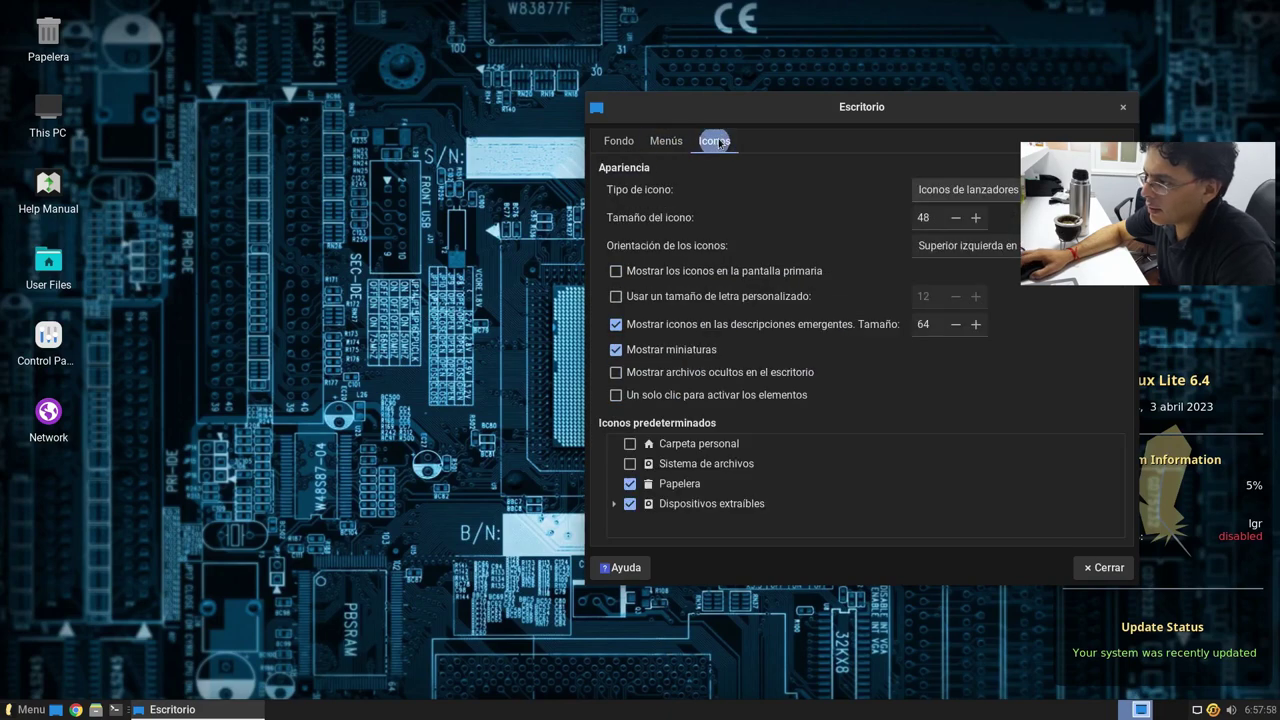
{"action": "left_click", "coordinate": [1105, 570]}
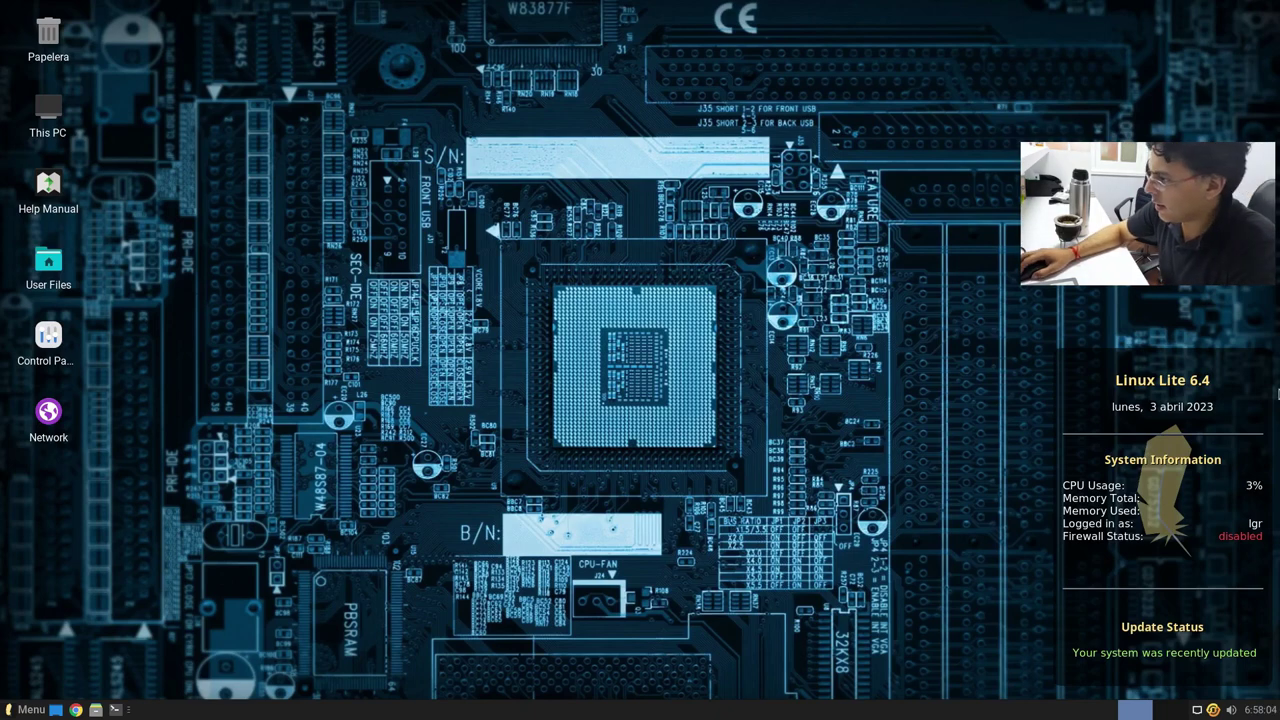
Step: Toggle the Whisker menu open and closed, leaving it open
{"action": "key", "text": "super"}
{"action": "key", "text": "Escape"}
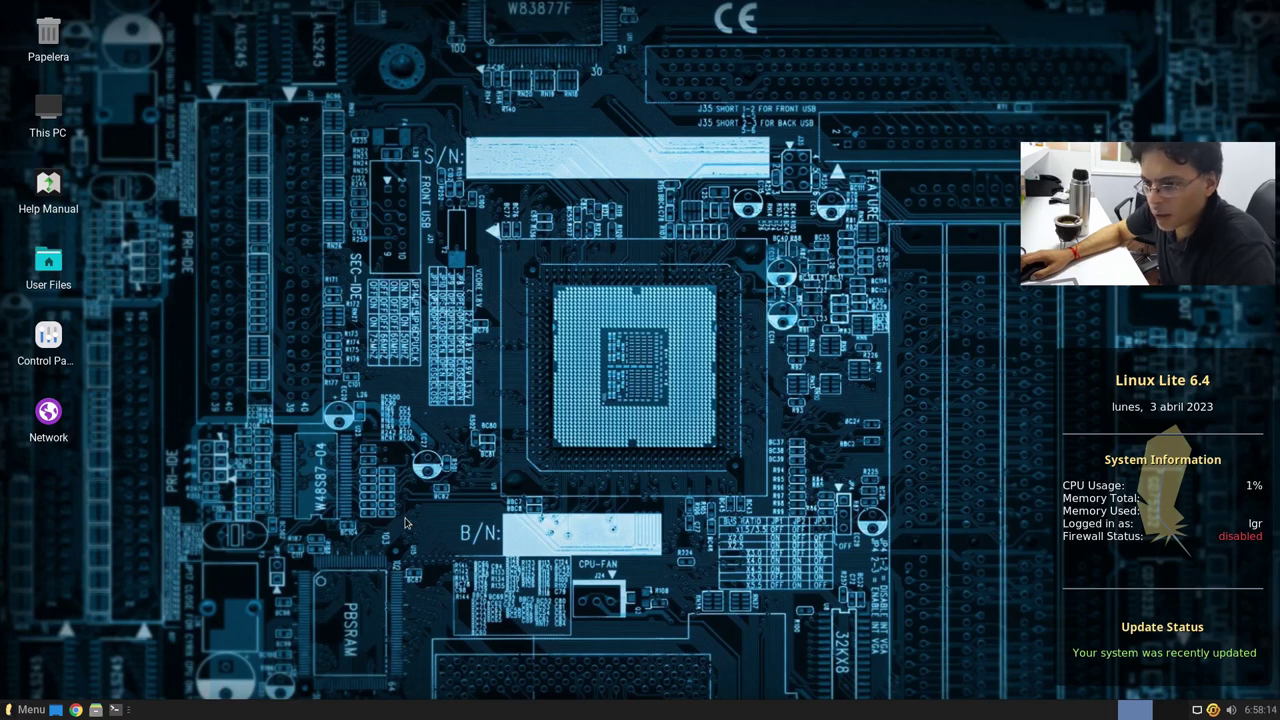
{"action": "key", "text": "super"}
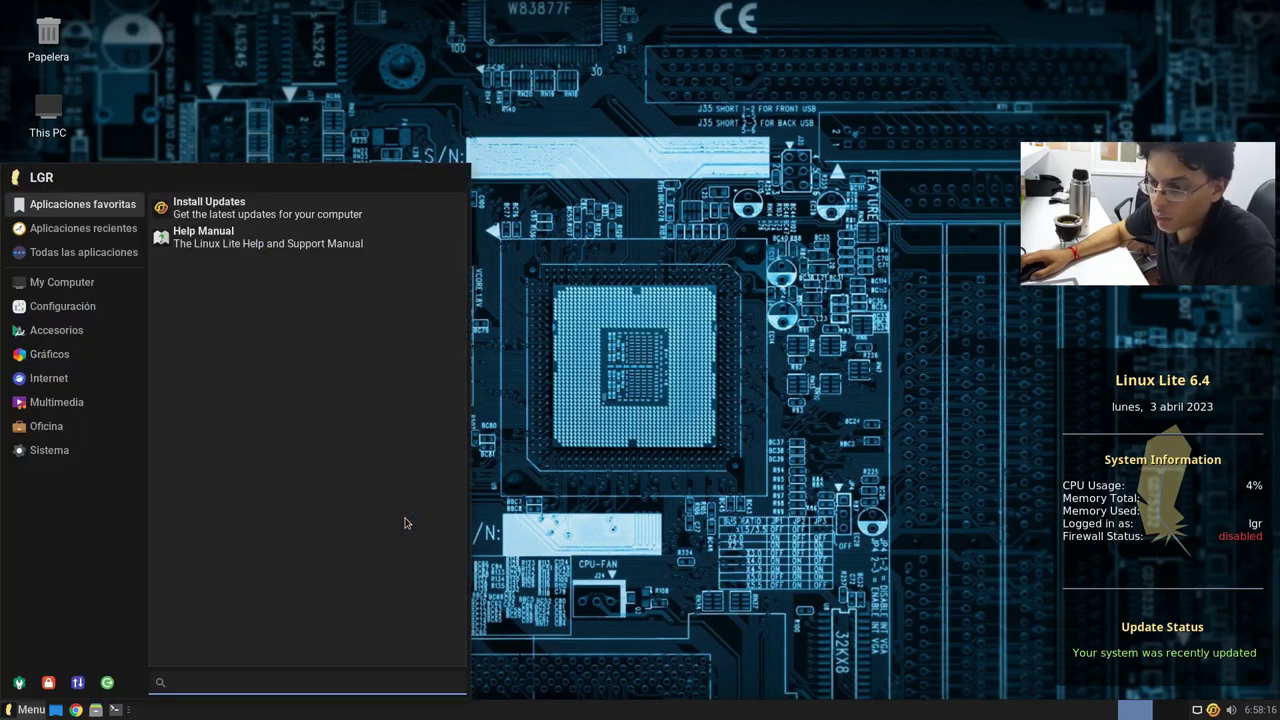
{"action": "key", "text": "super"}
{"action": "key", "text": "super"}
{"action": "key", "text": "super"}
{"action": "key", "text": "super"}
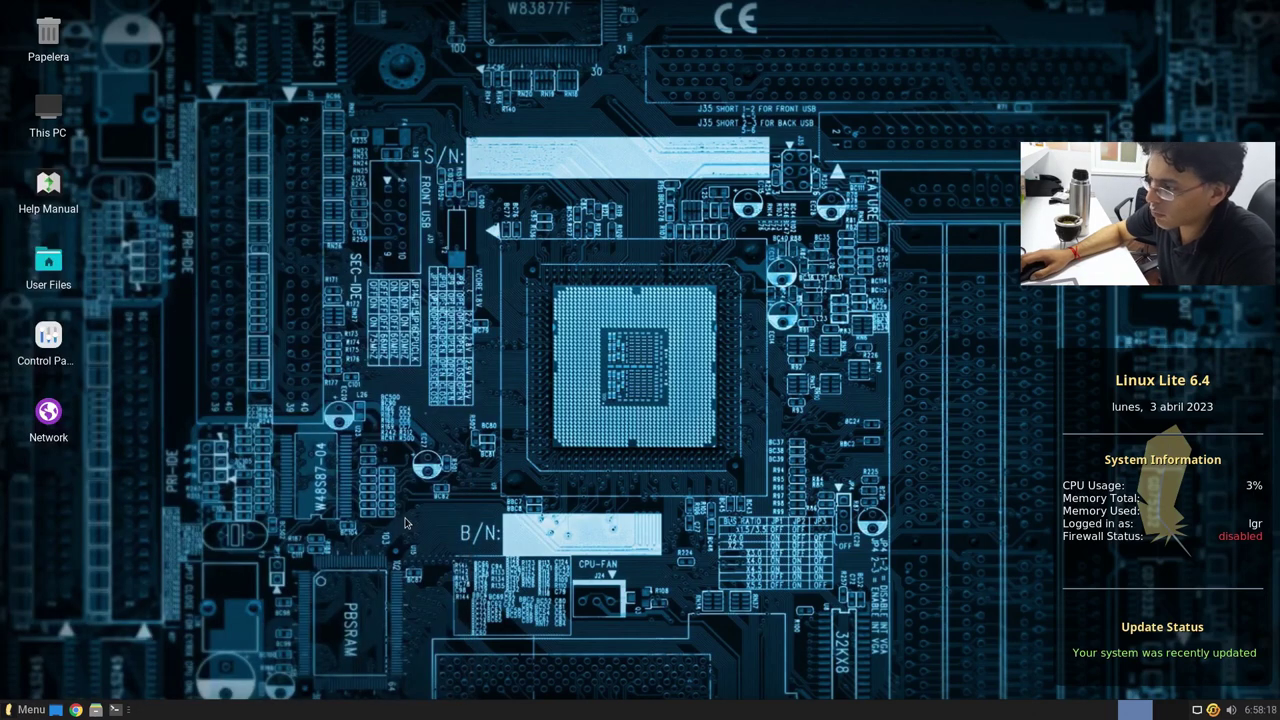
{"action": "key", "text": "super"}
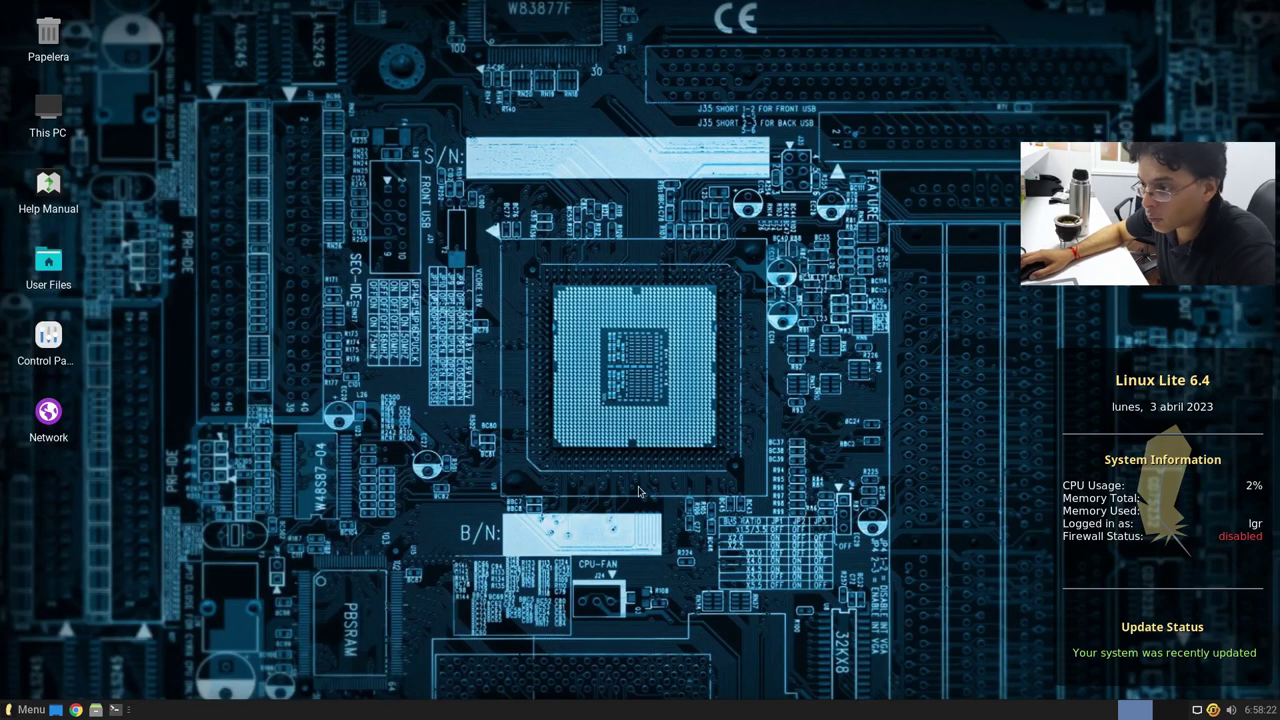
{"action": "key", "text": "super"}
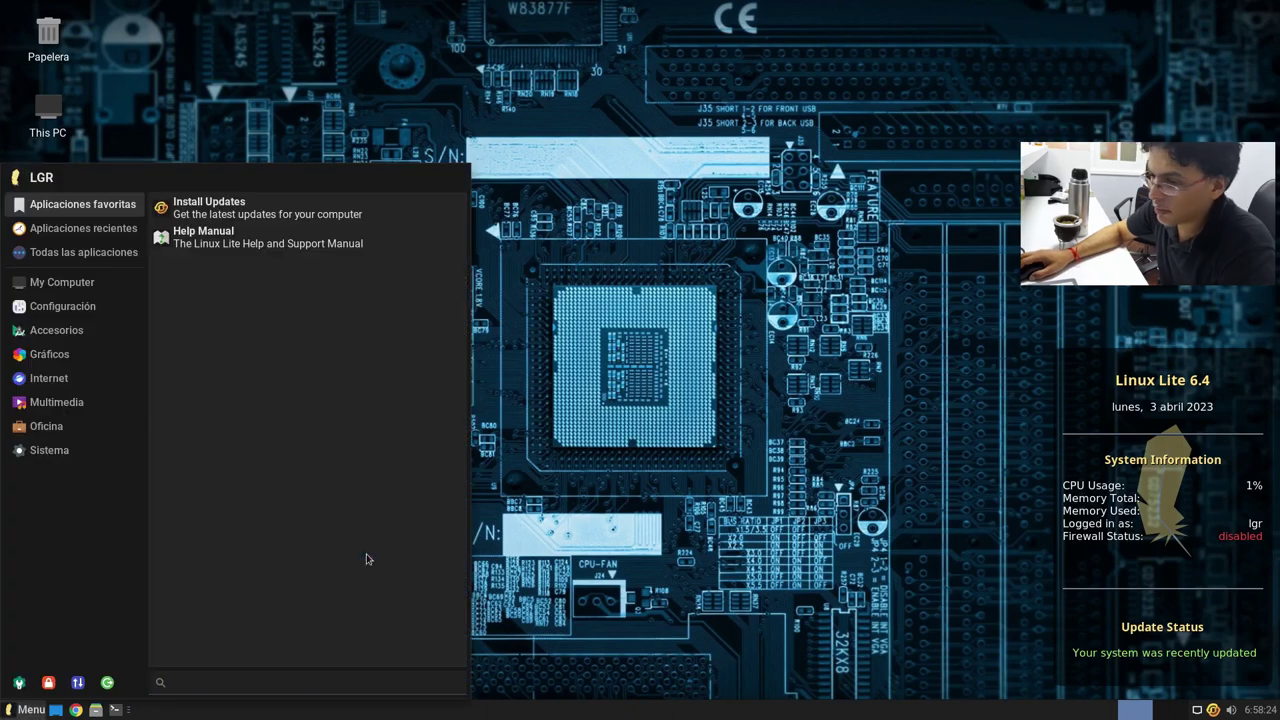
Step: Open the Home folder in Thunar maximized and view its About box (version 4.16.10)
{"action": "mouse_move", "coordinate": [70, 288]}
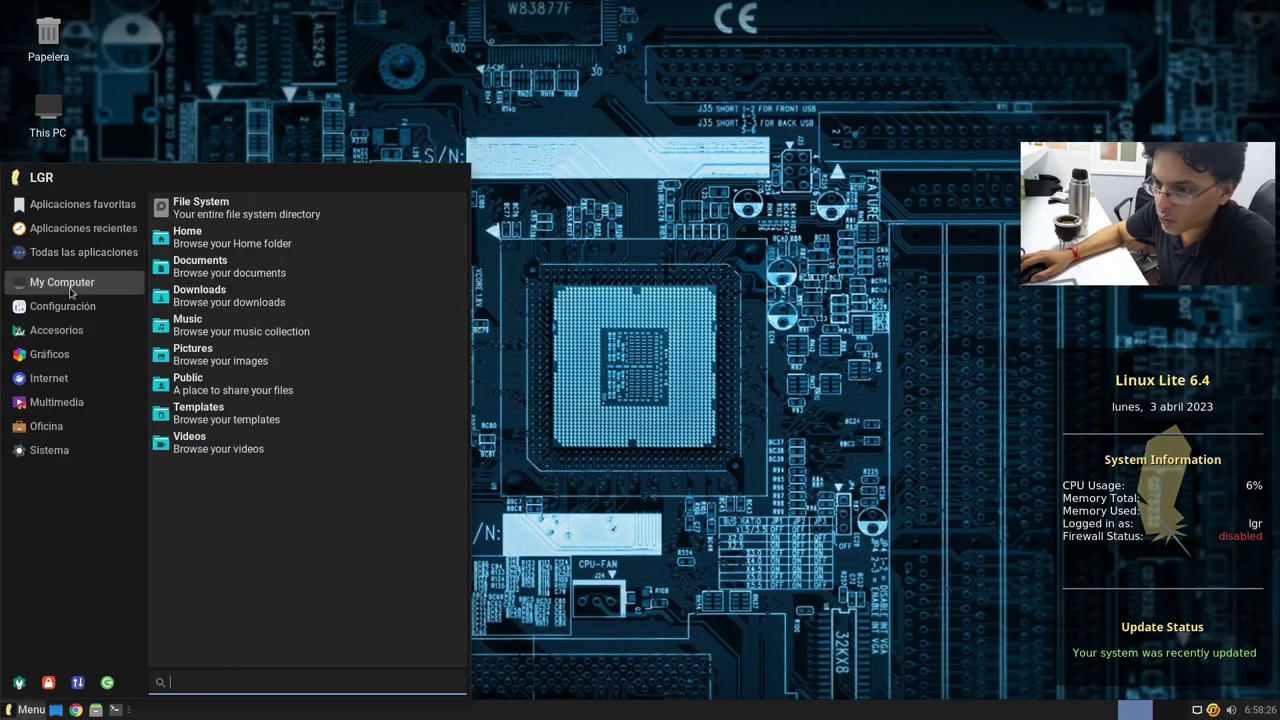
{"action": "left_click", "coordinate": [235, 238]}
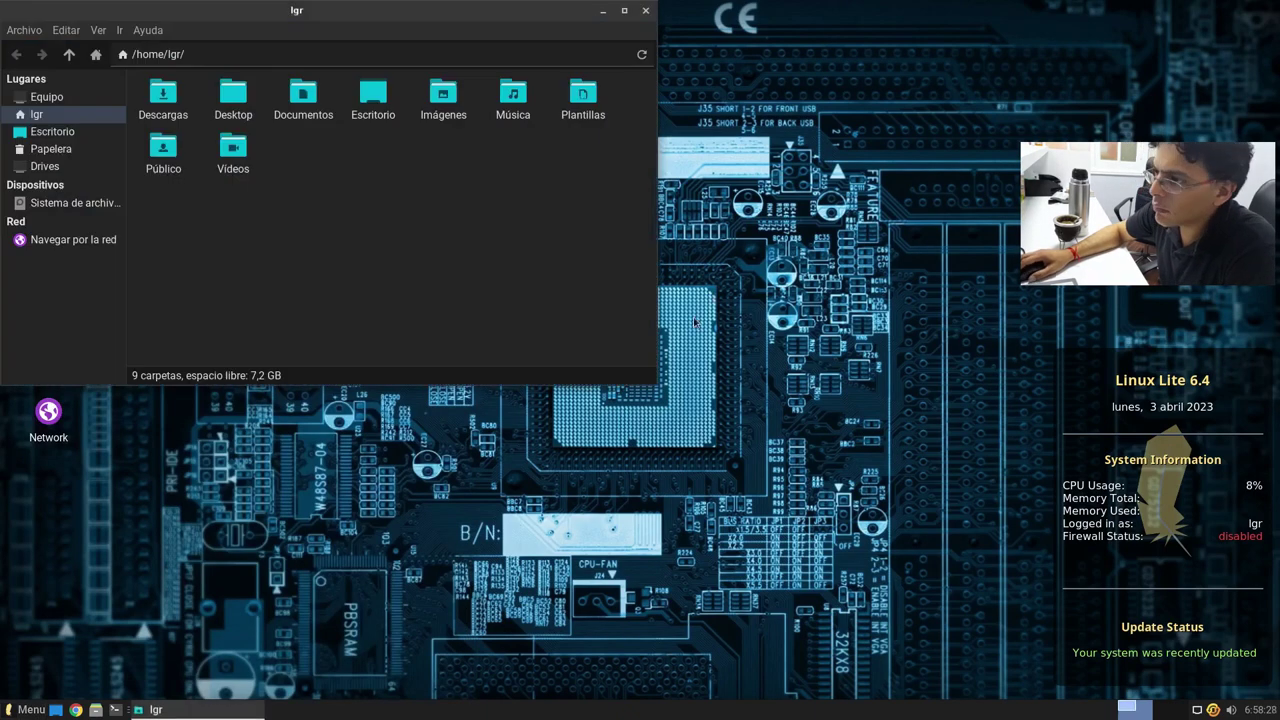
{"action": "double_click", "coordinate": [546, 18]}
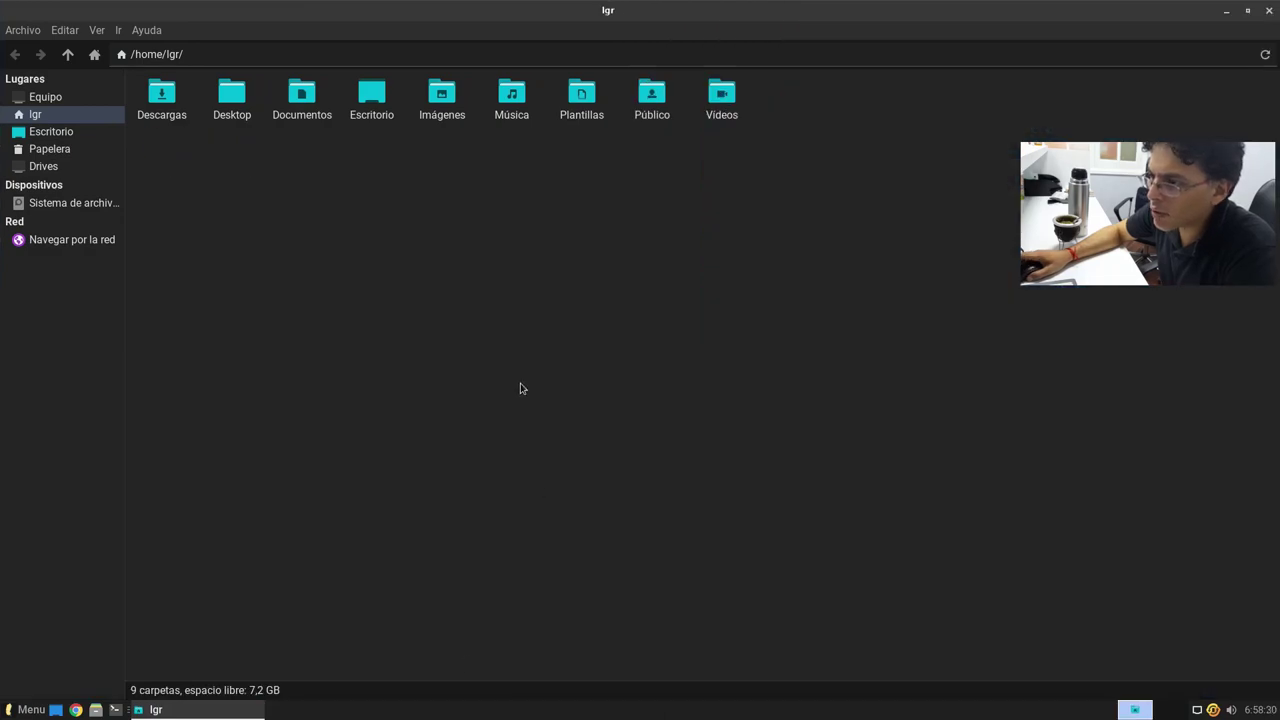
{"action": "scroll", "coordinate": [500, 365], "scroll_direction": "up", "scroll_amount": 2}
{"action": "left_click", "coordinate": [146, 30]}
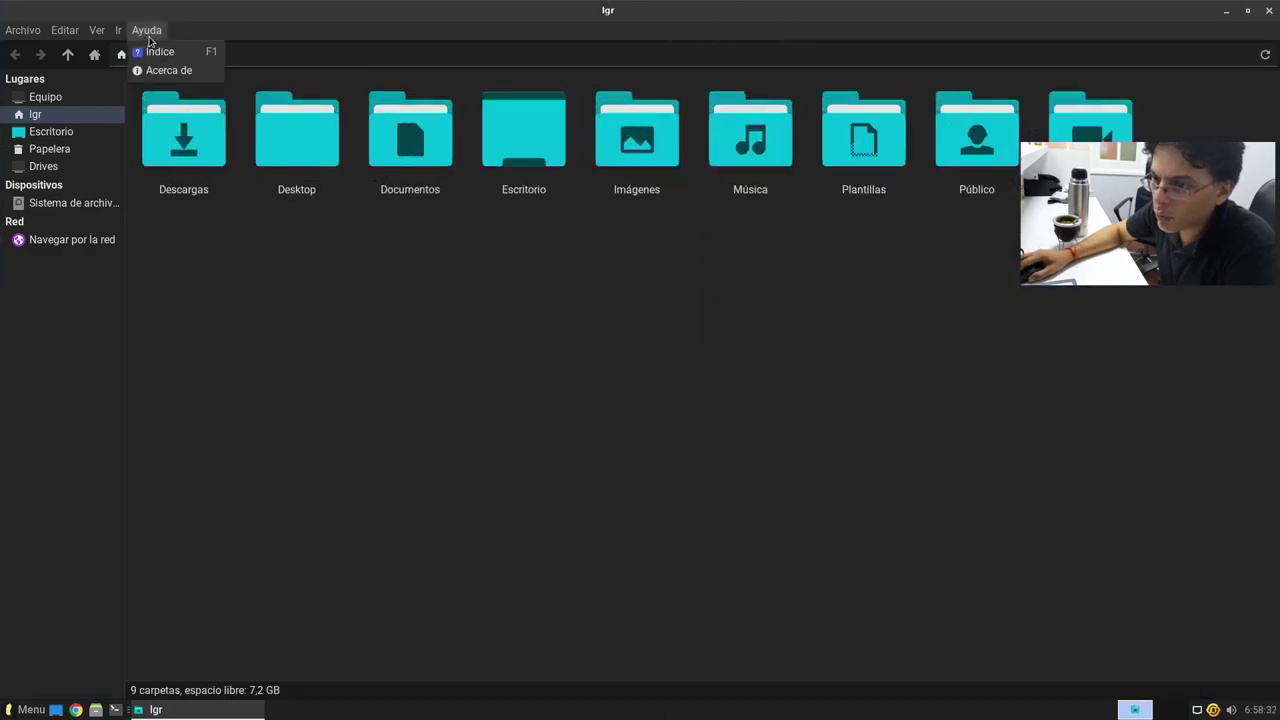
{"action": "left_click", "coordinate": [165, 70]}
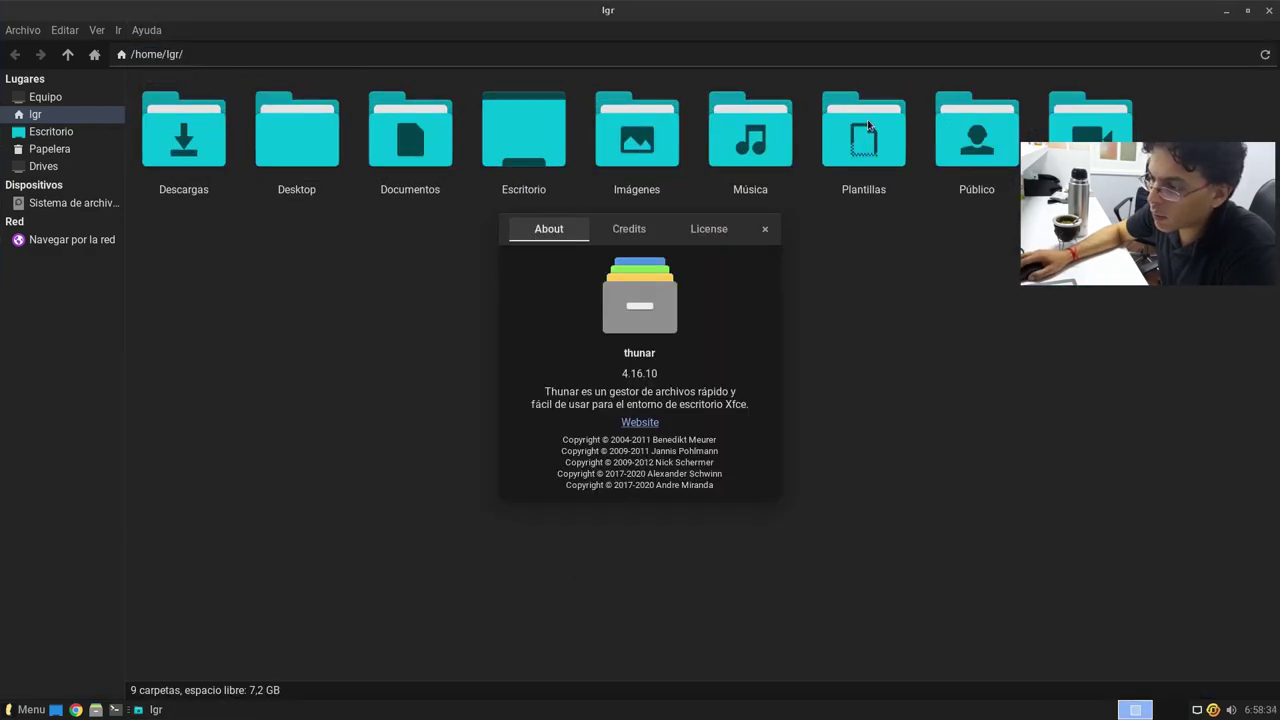
{"action": "left_click", "coordinate": [765, 229]}
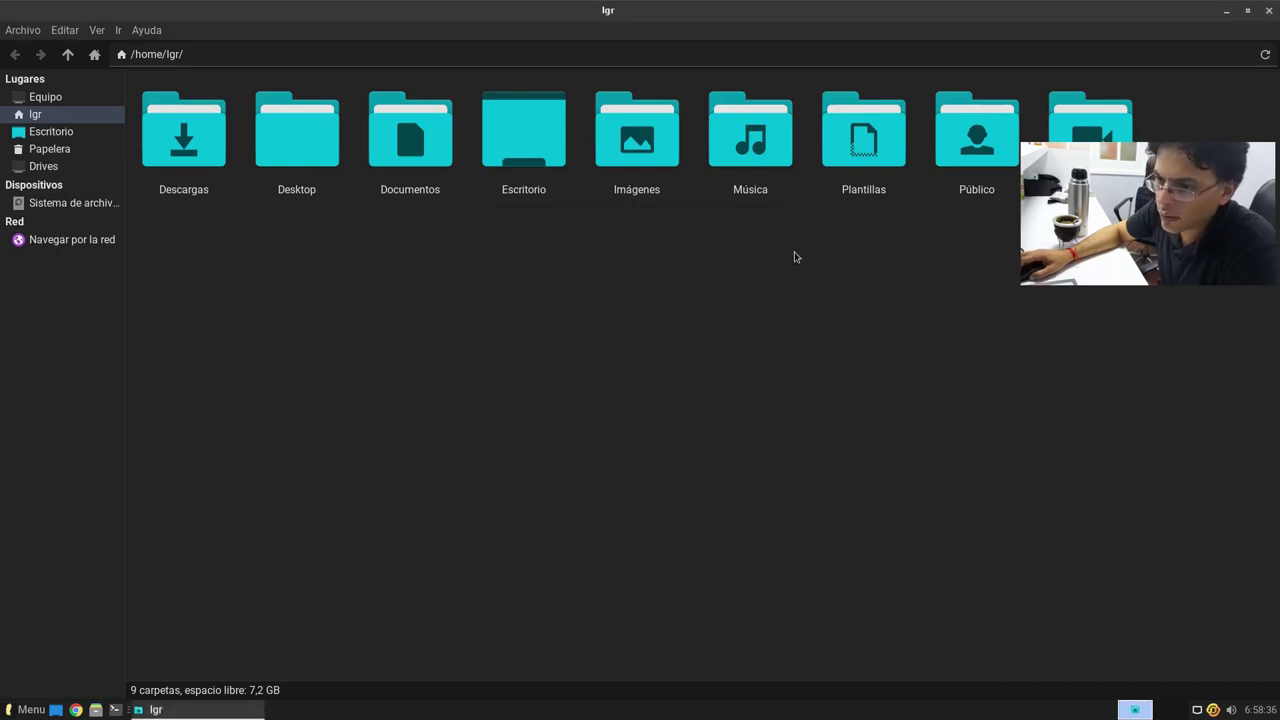
Step: Browse the Escritorio, Papelera and drives views, then close Thunar
{"action": "left_click", "coordinate": [50, 131]}
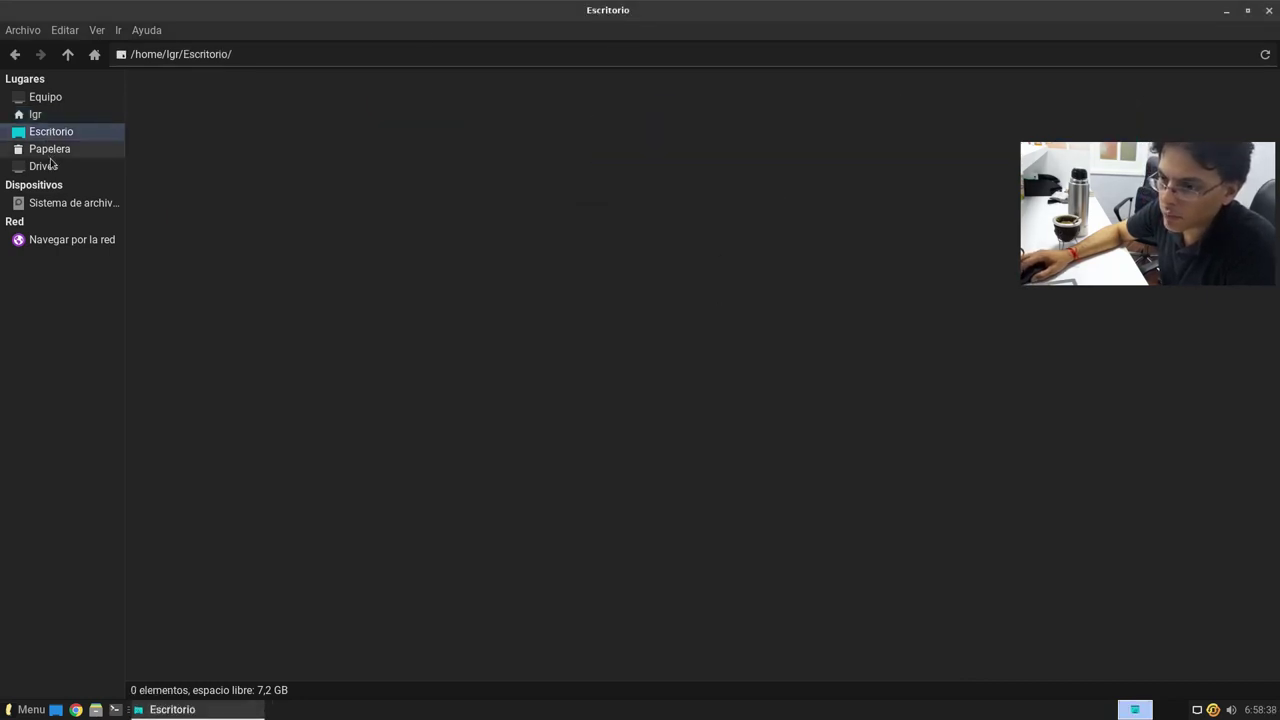
{"action": "left_click", "coordinate": [49, 148]}
{"action": "left_click", "coordinate": [43, 166]}
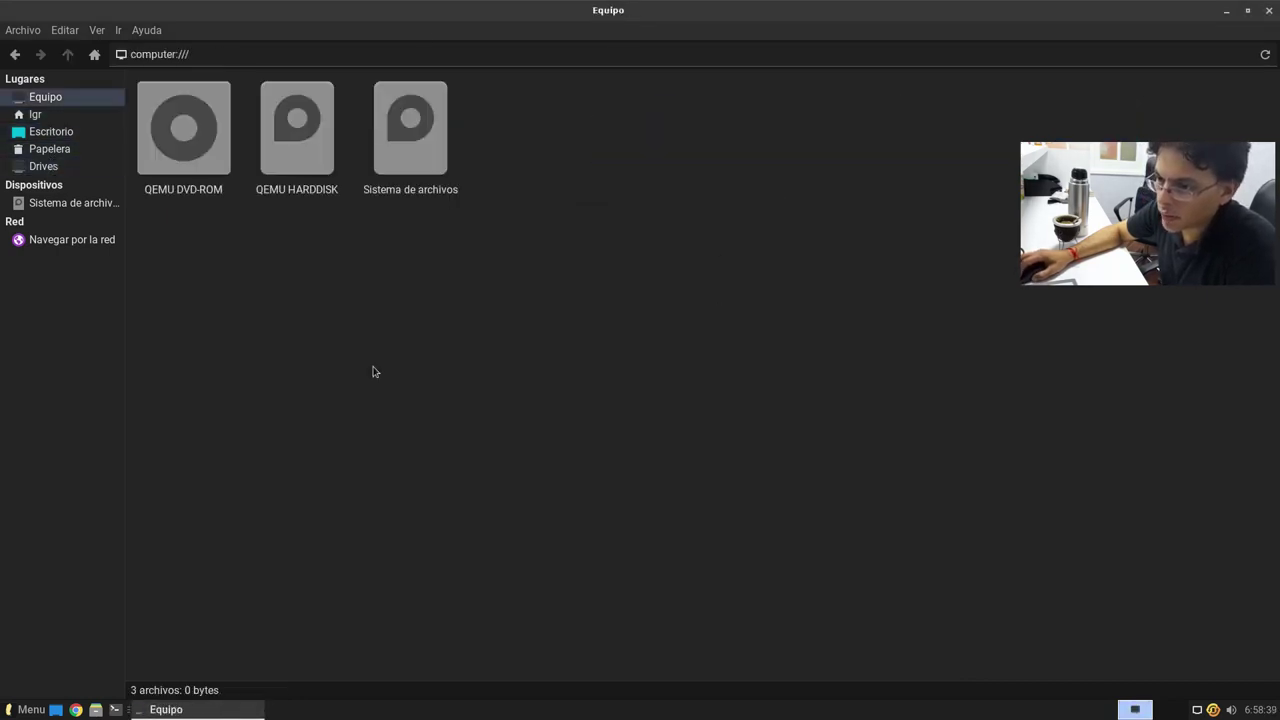
{"action": "left_click", "coordinate": [1272, 10]}
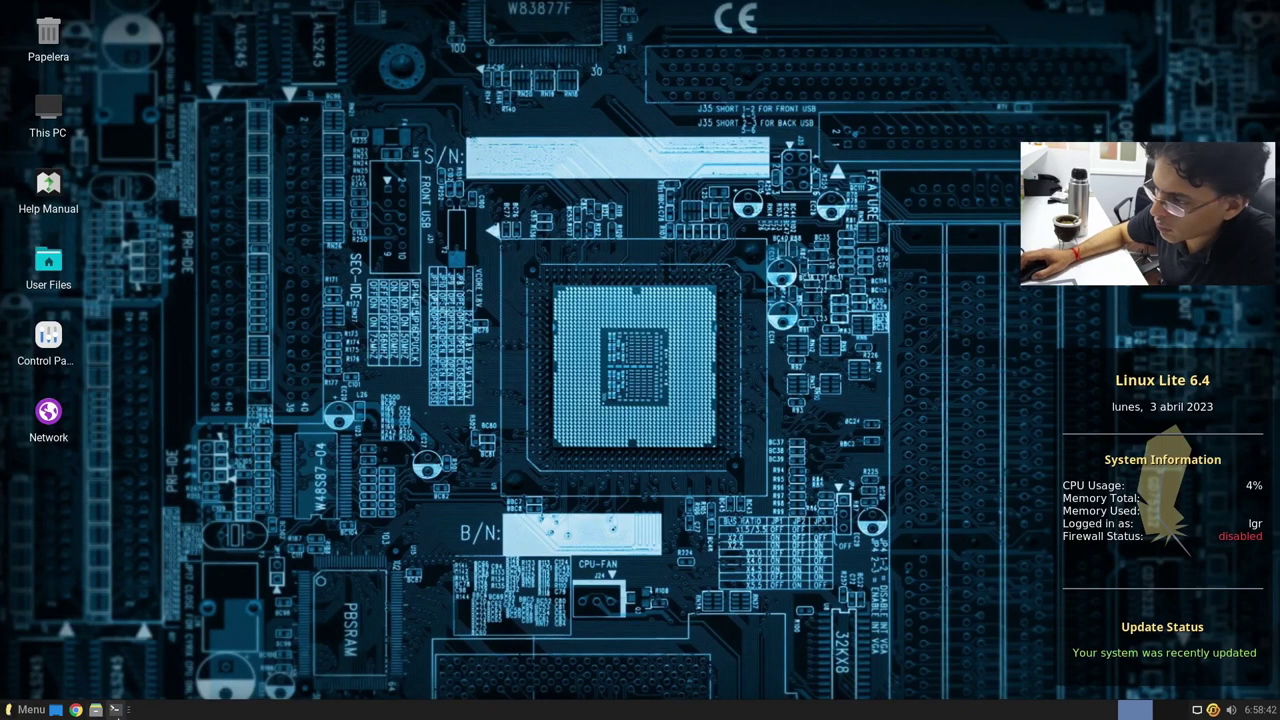
Step: Run 'snap list' in a terminal, find snap isn't installed, close it and open the menu
{"action": "left_click", "coordinate": [115, 709]}
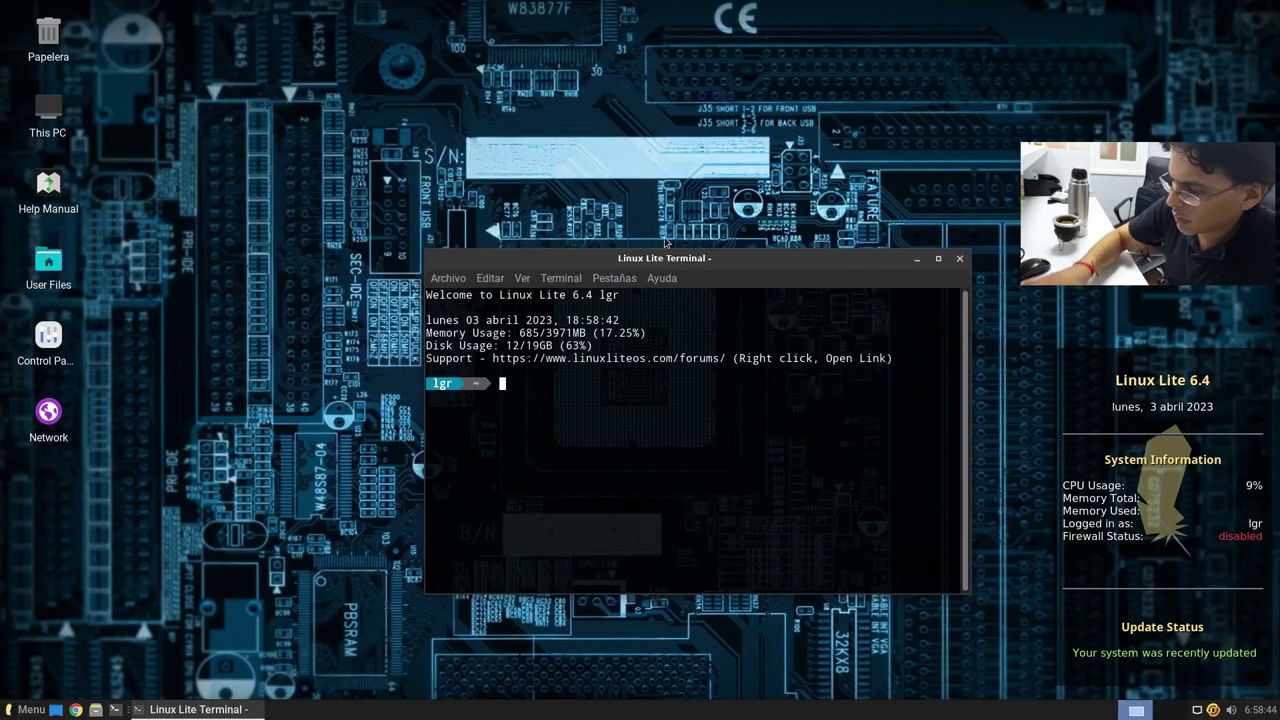
{"action": "type", "text": "snap"}
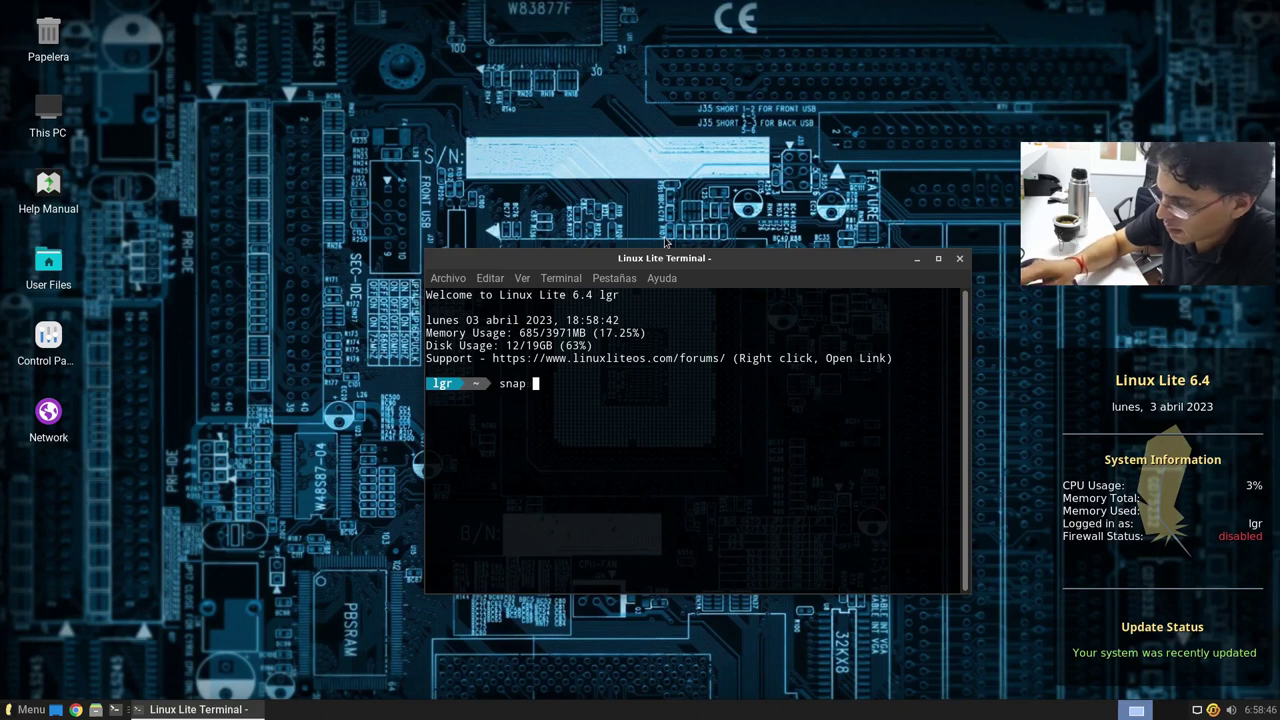
{"action": "type", "text": "slist"}
{"action": "key", "text": "Return"}
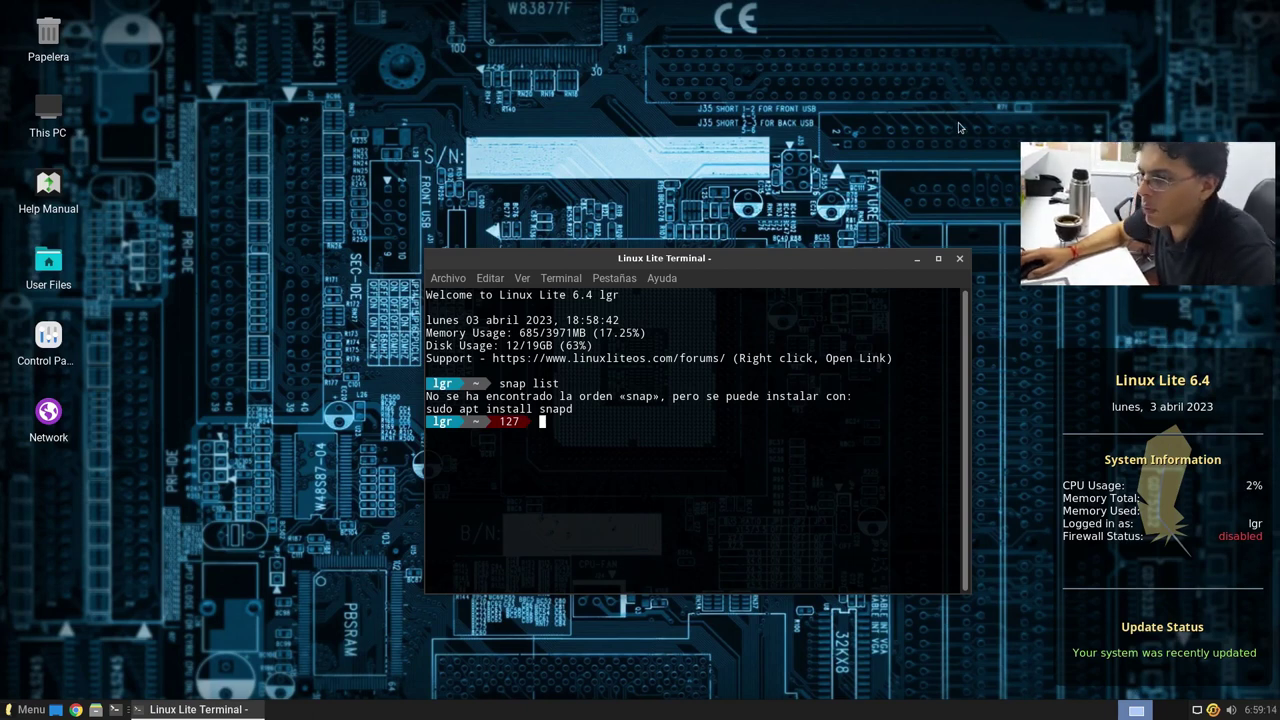
{"action": "left_click", "coordinate": [959, 259]}
{"action": "left_click", "coordinate": [25, 709]}
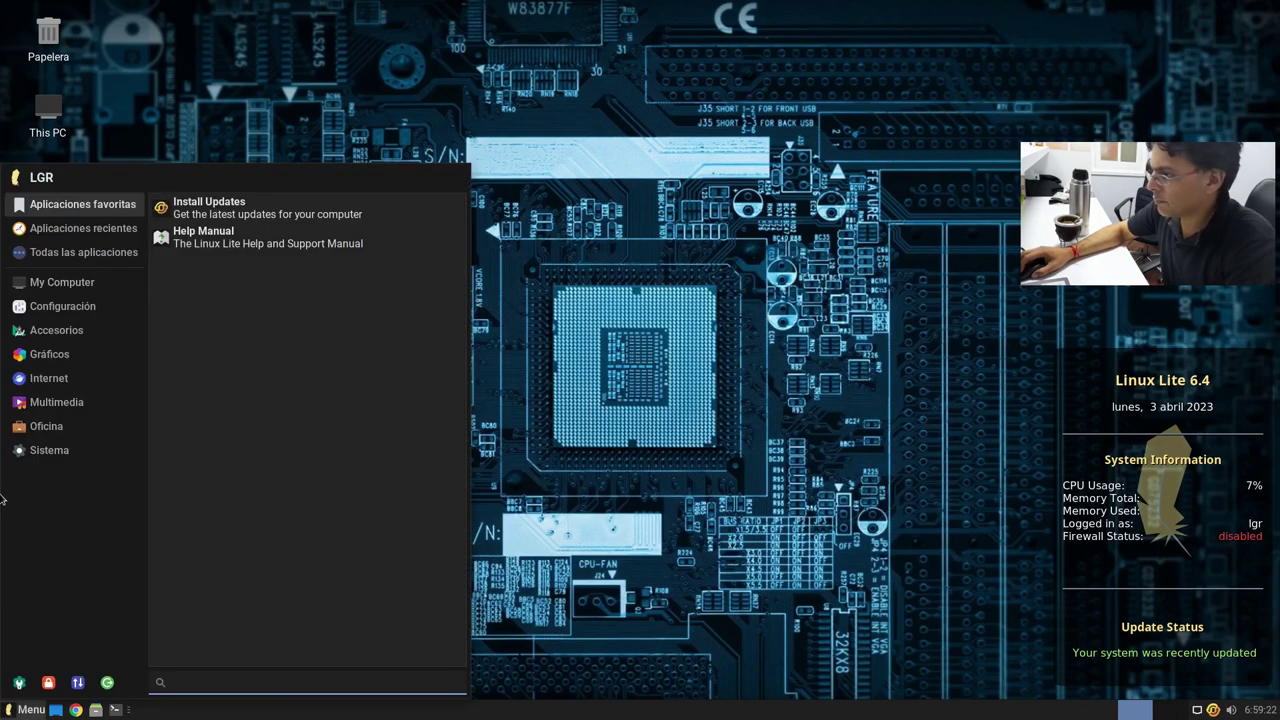